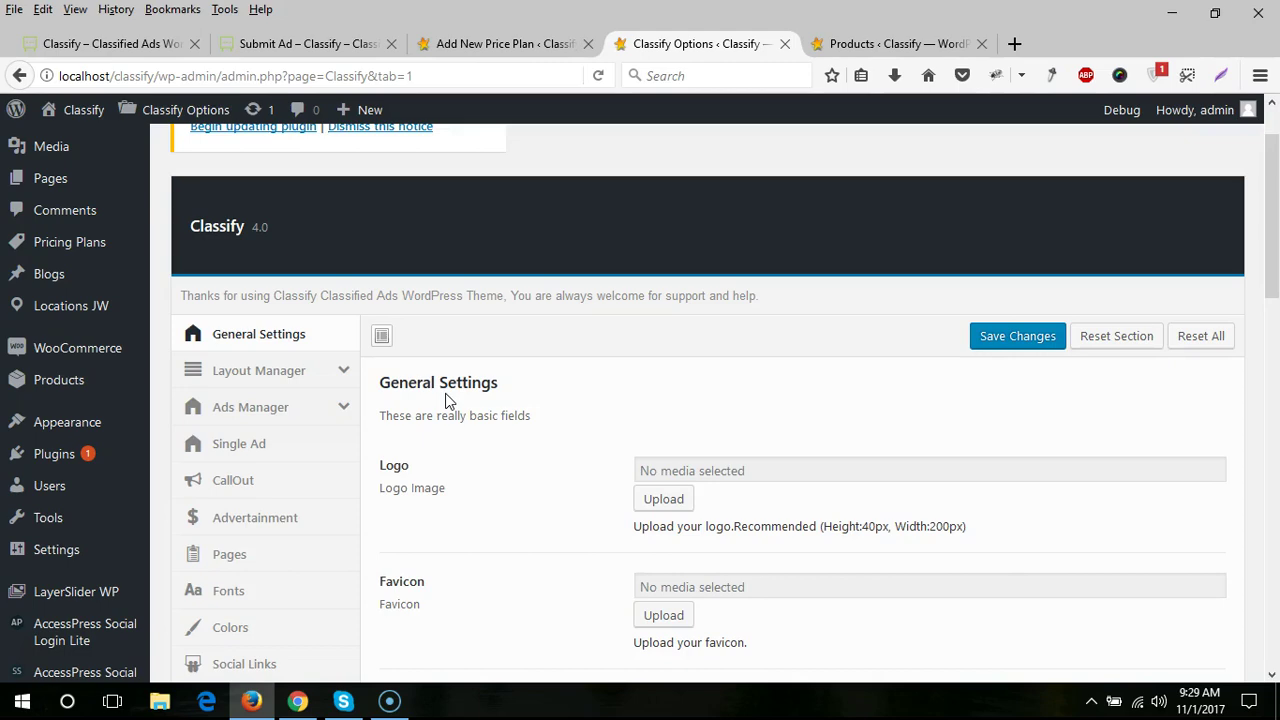
- Compare the demo homepage with Classify Options, highlighting the Maxim Range value 1000
scroll(446, 400, "down", 15)
scroll(457, 414, "up", 11)
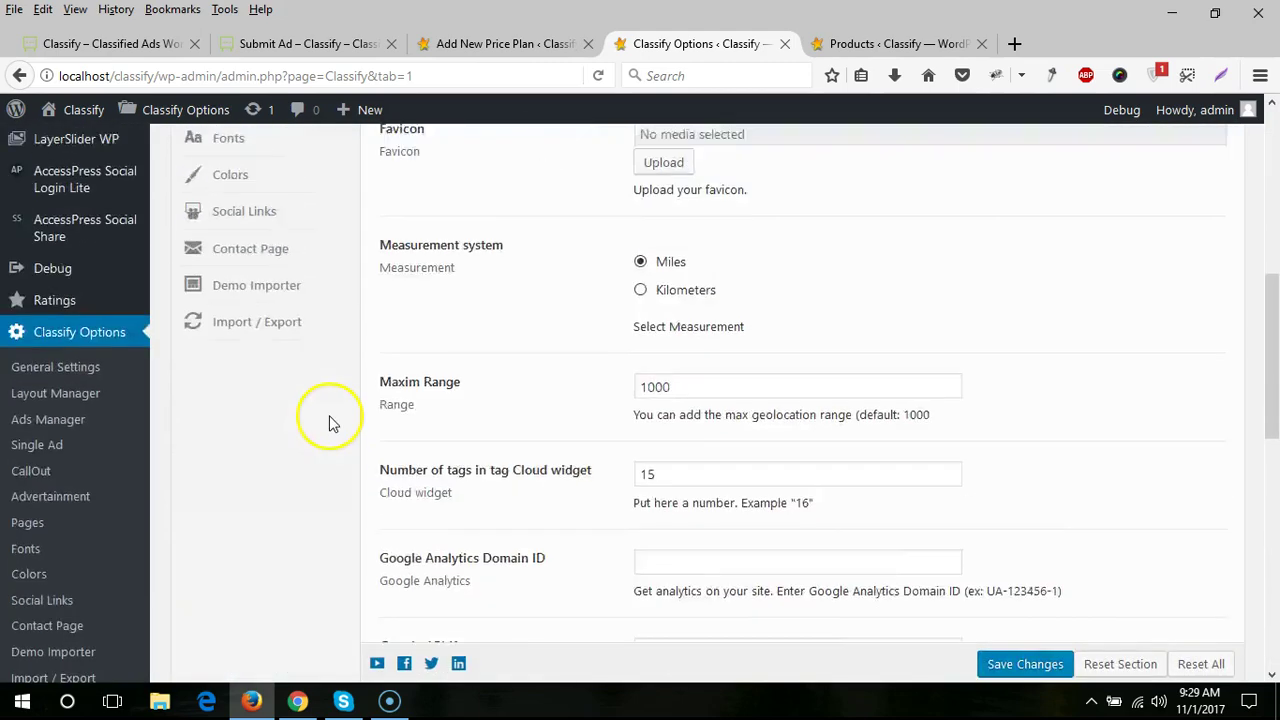
scroll(457, 343, "up", 5)
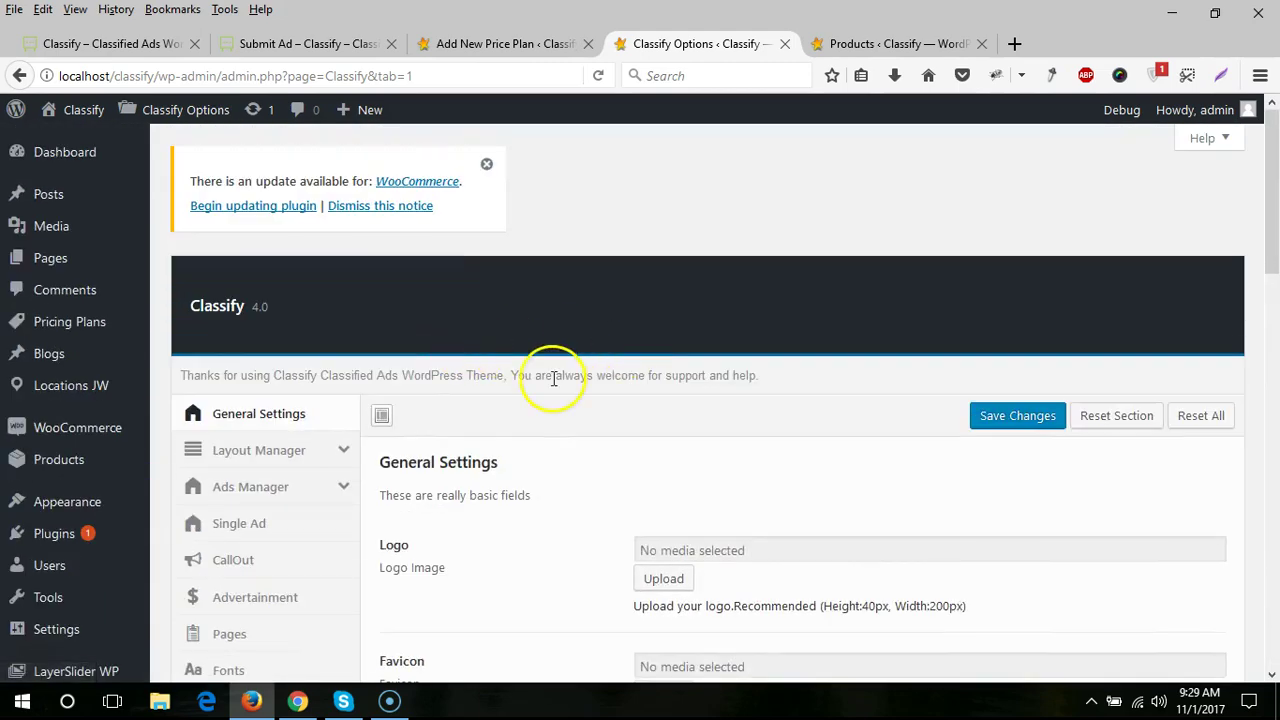
scroll(553, 378, "down", 2)
scroll(676, 433, "down", 2)
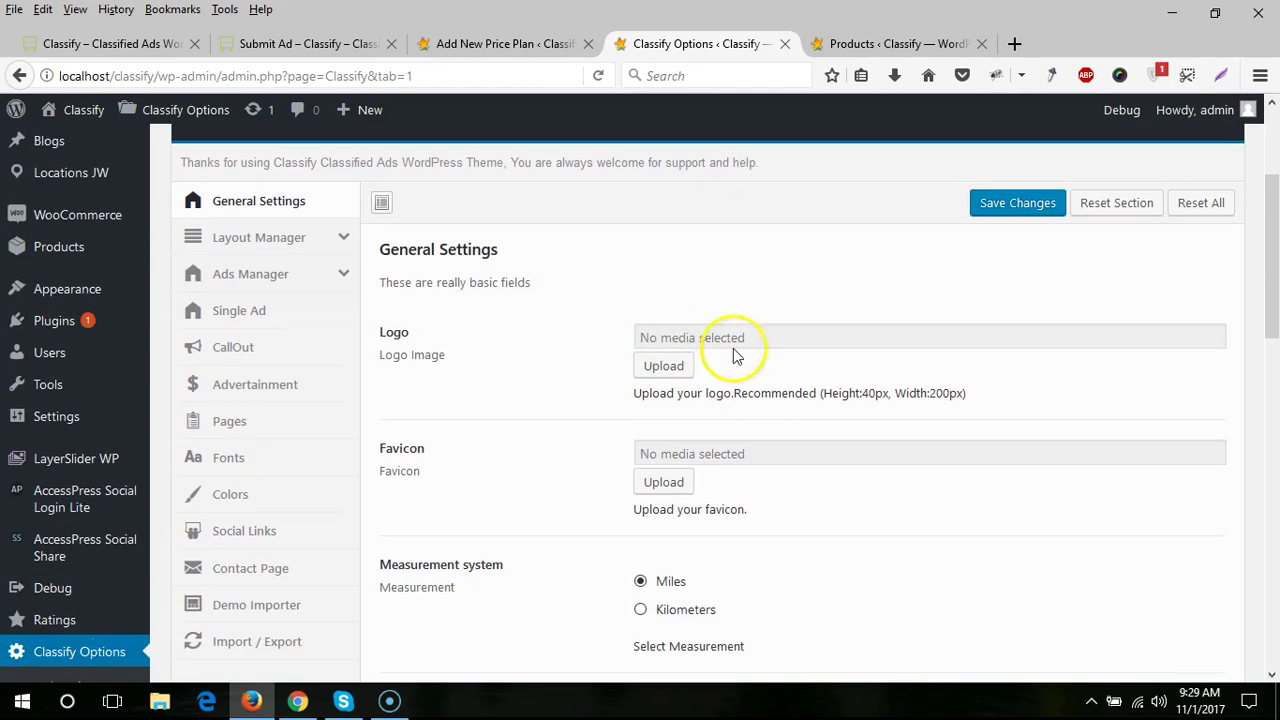
scroll(580, 406, "down", 2)
scroll(908, 330, "down", 4)
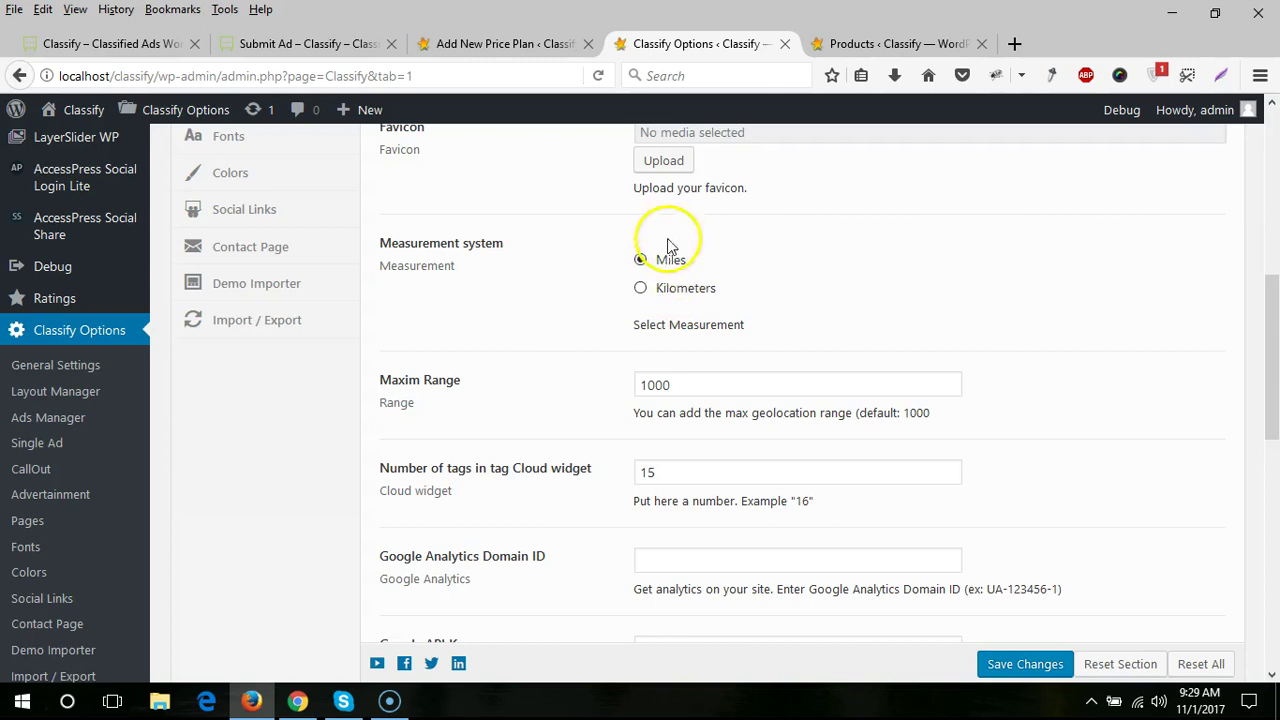
left_click(105, 44)
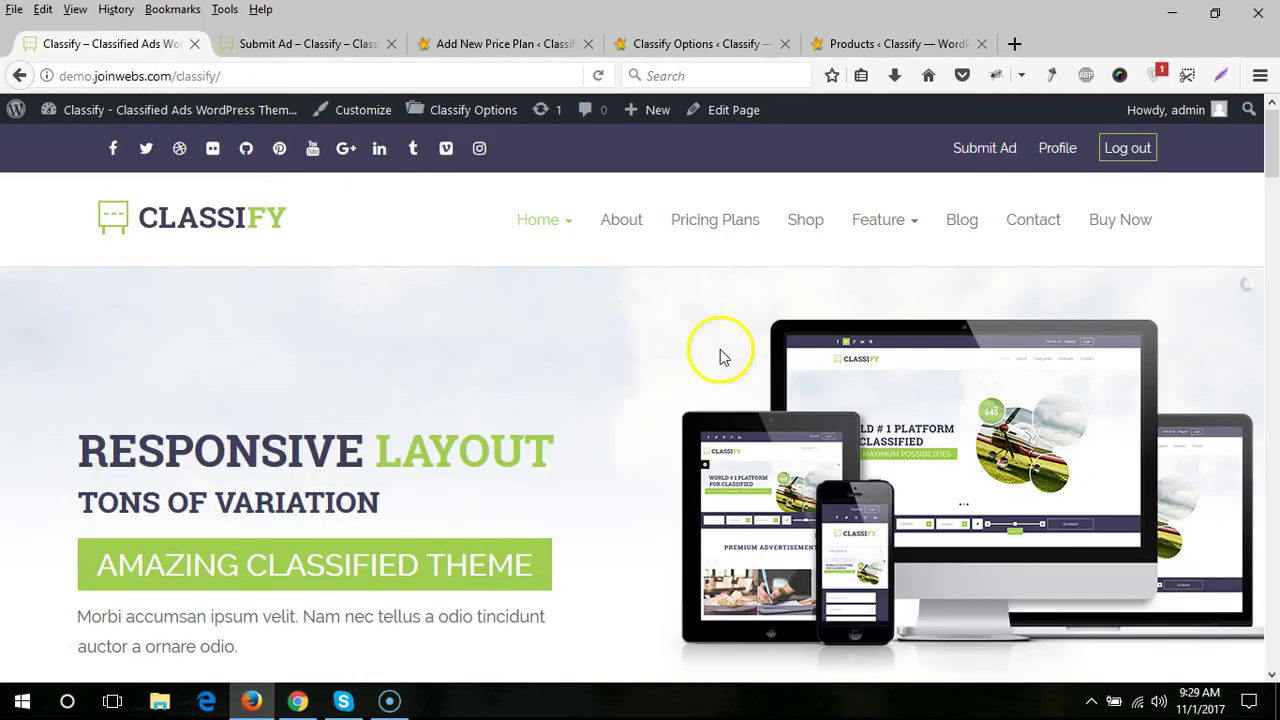
scroll(720, 360, "down", 5)
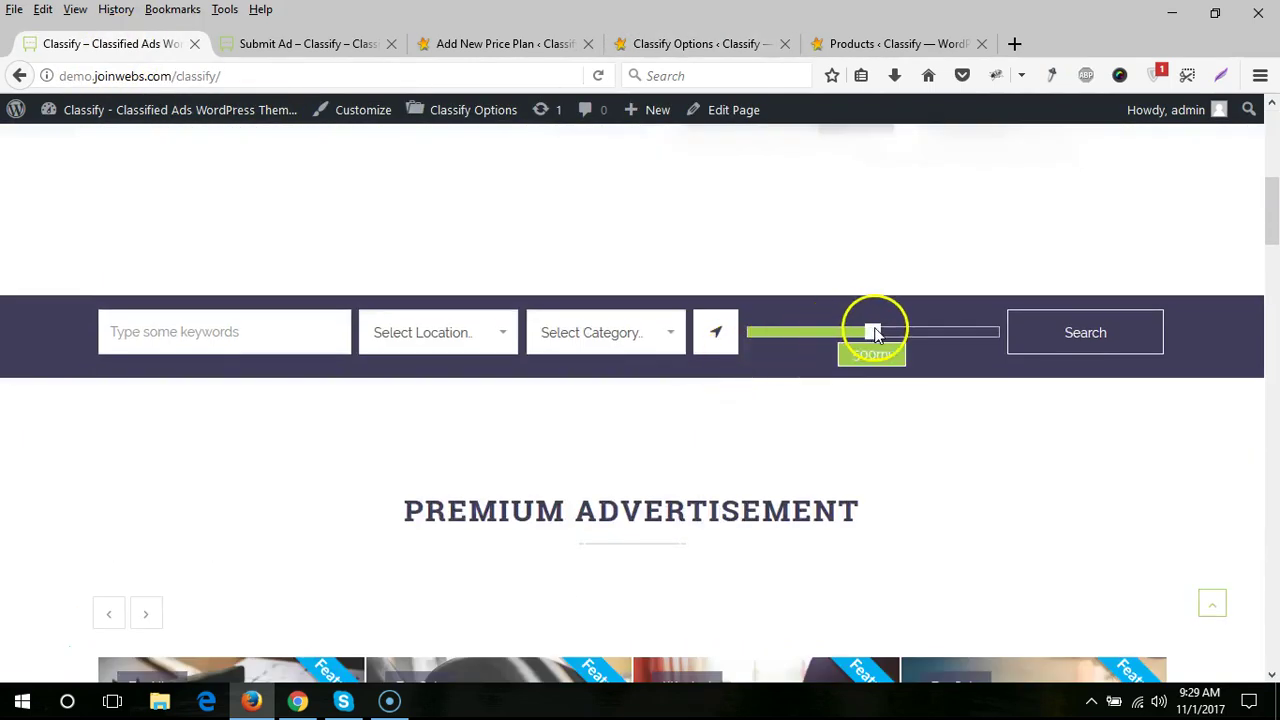
left_click(663, 44)
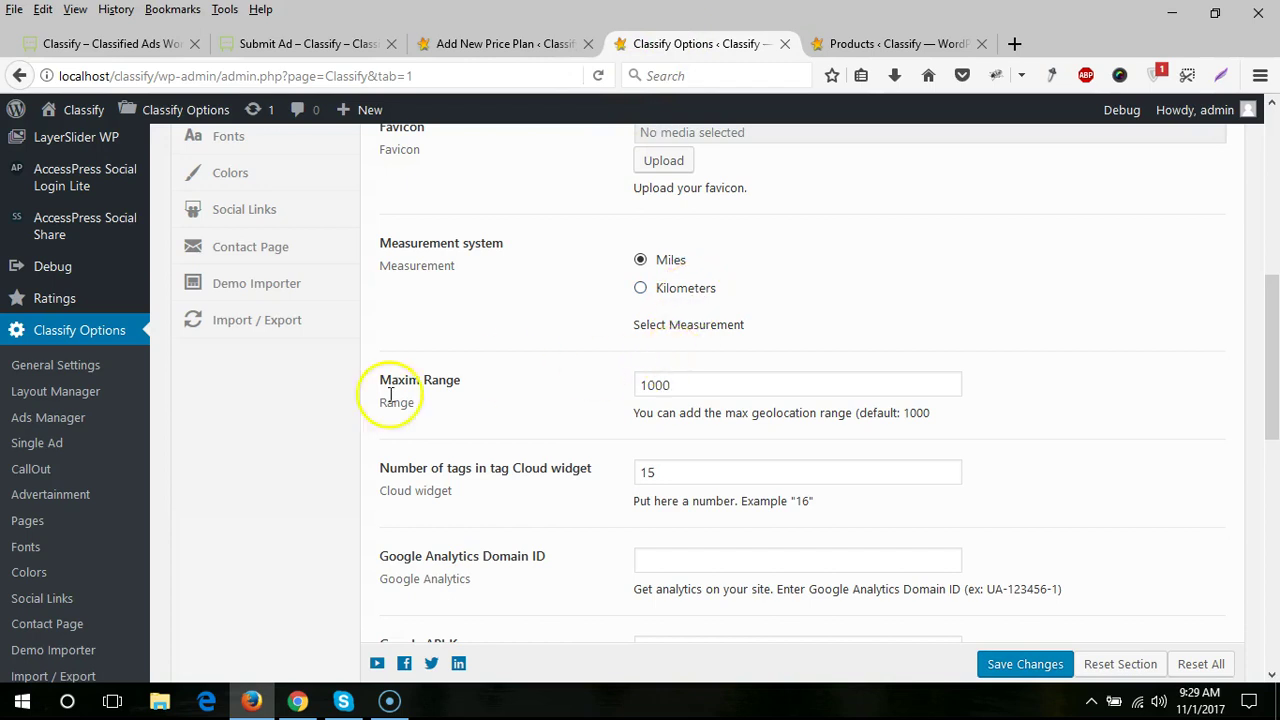
left_click_drag(689, 386, 631, 384)
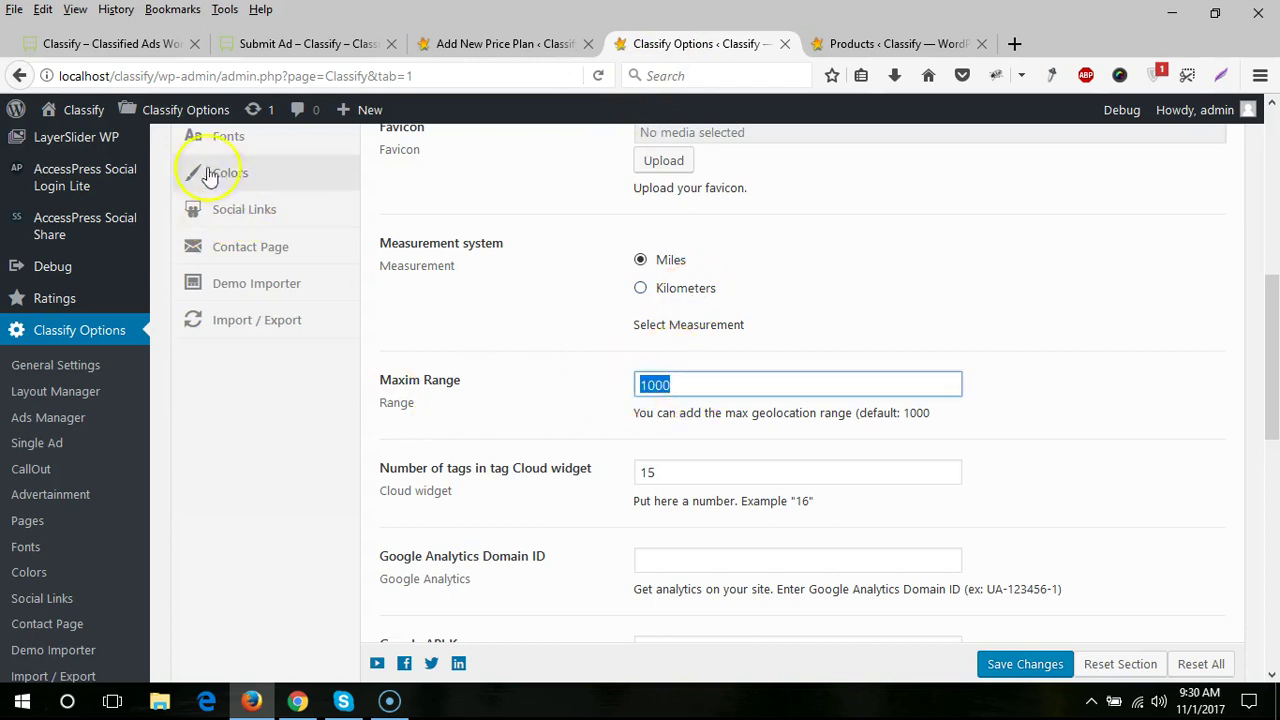
scroll(500, 350, "down", 2)
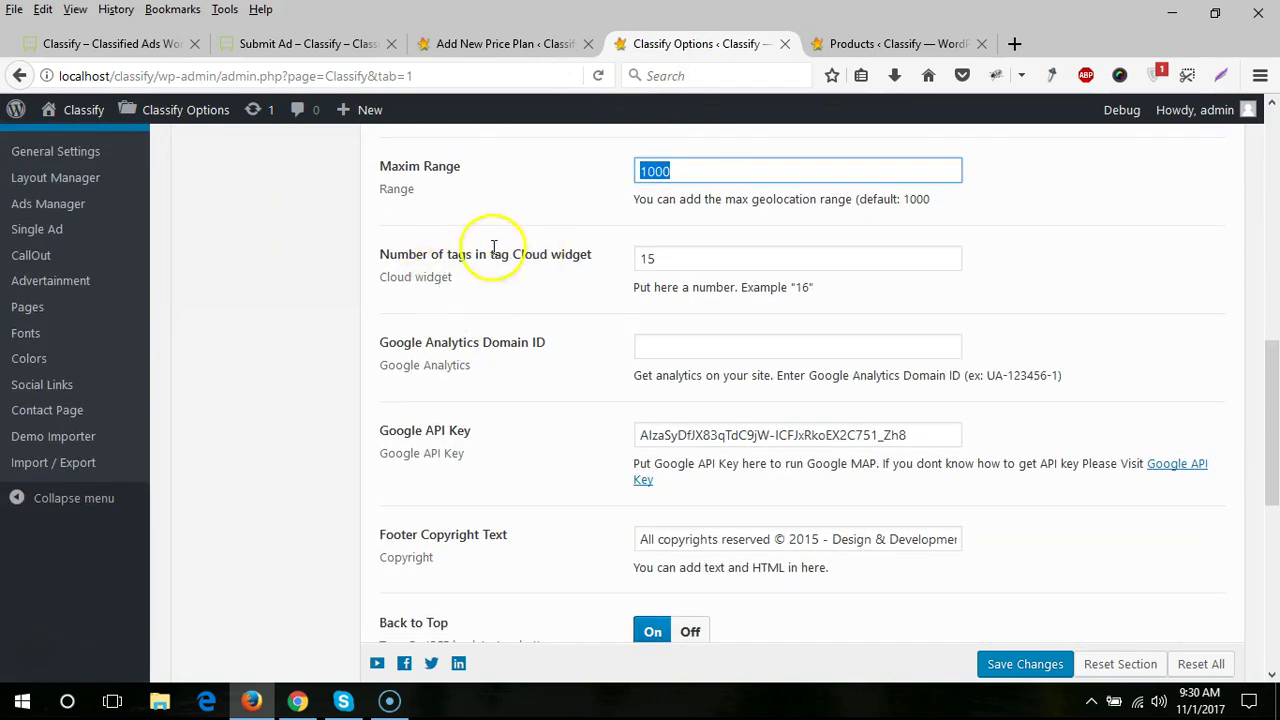
- Check the demo's Submit Ad page, then review the Google Analytics Domain ID and Google API Key settings
left_click(300, 44)
scroll(1107, 436, "down", 10)
scroll(1107, 444, "down", 8)
scroll(1105, 440, "up", 3)
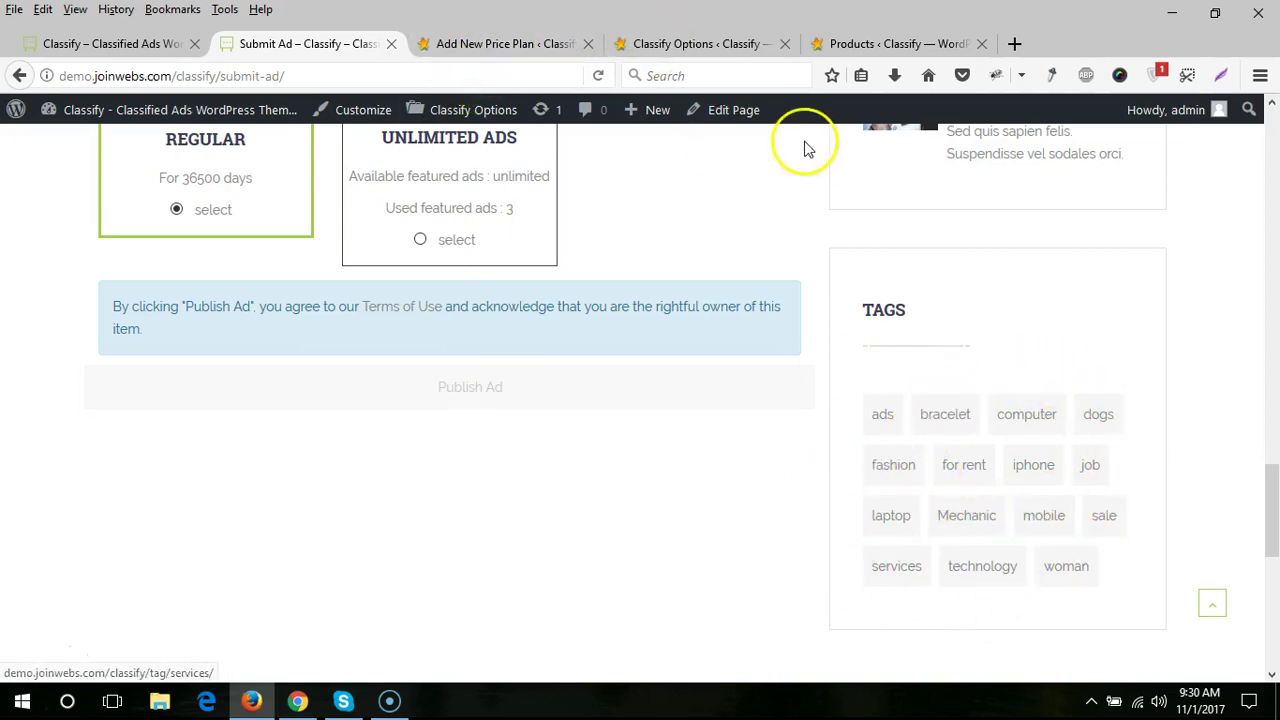
left_click(680, 44)
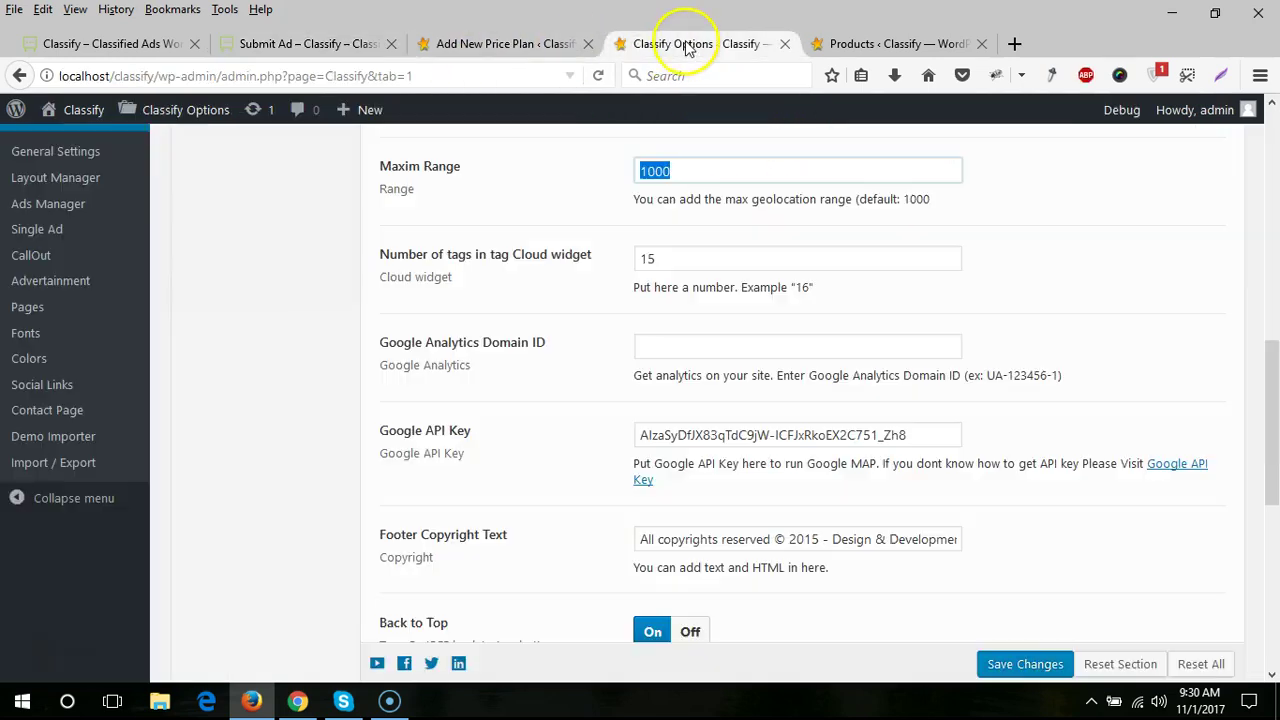
left_click(670, 346)
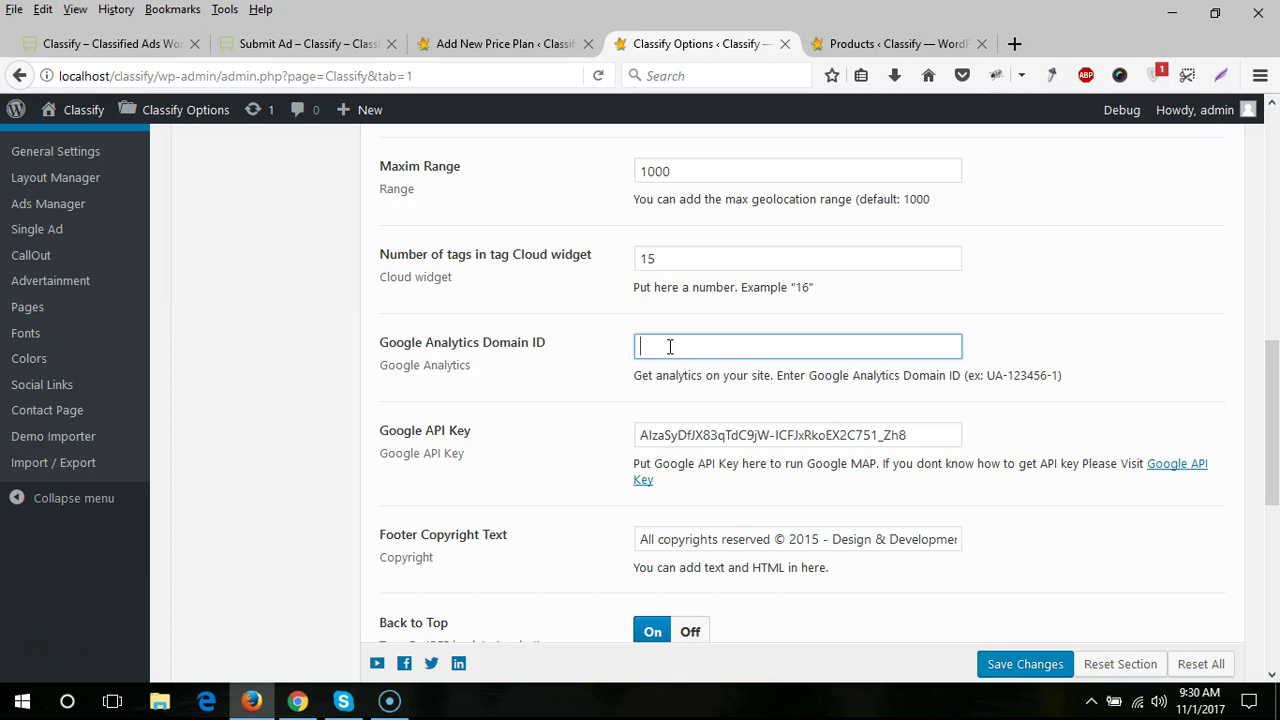
scroll(670, 346, "down", 2)
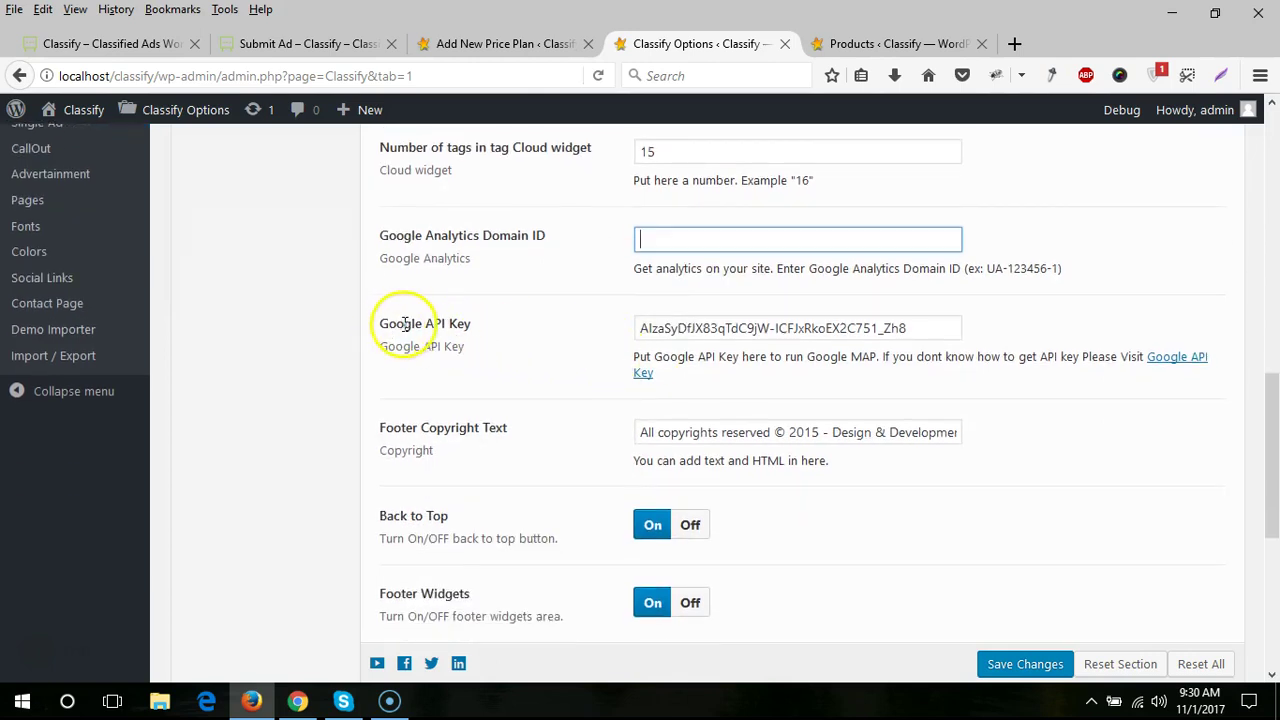
left_click_drag(404, 323, 476, 331)
left_click_drag(918, 329, 616, 326)
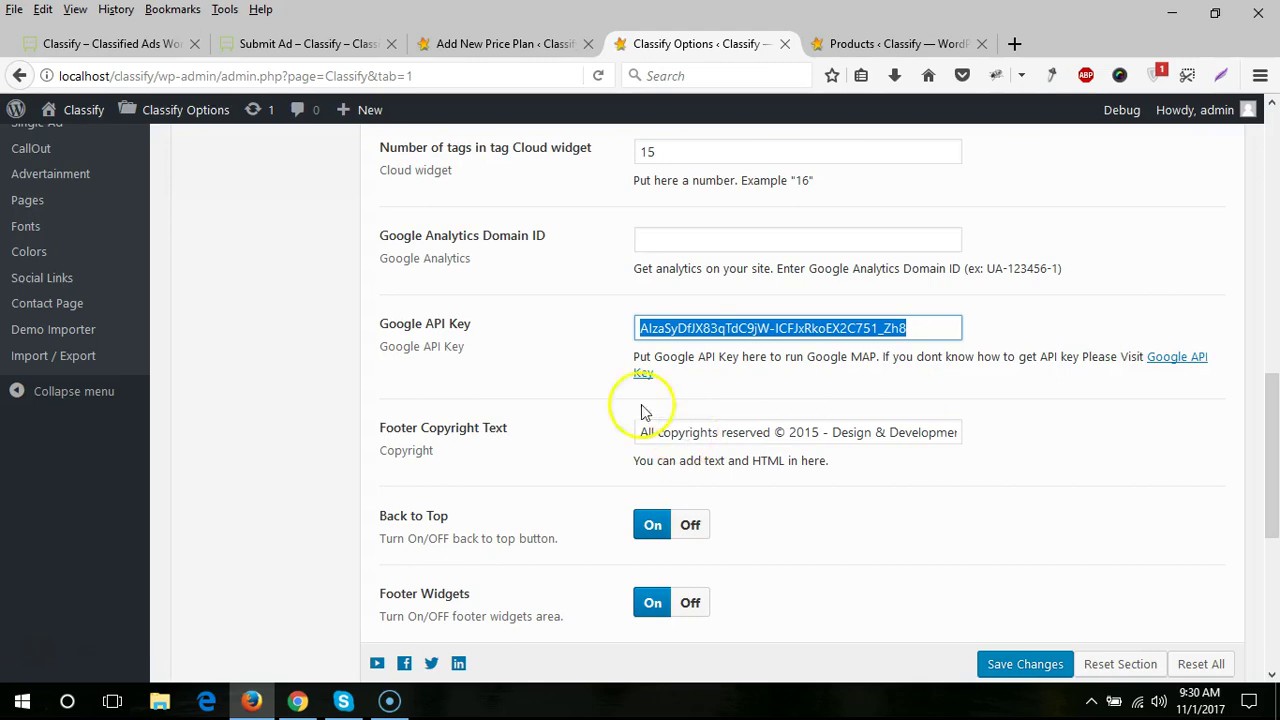
- Revisit the live demo homepage and return to the Classify Options settings
left_click(110, 43)
scroll(605, 457, "down", 10)
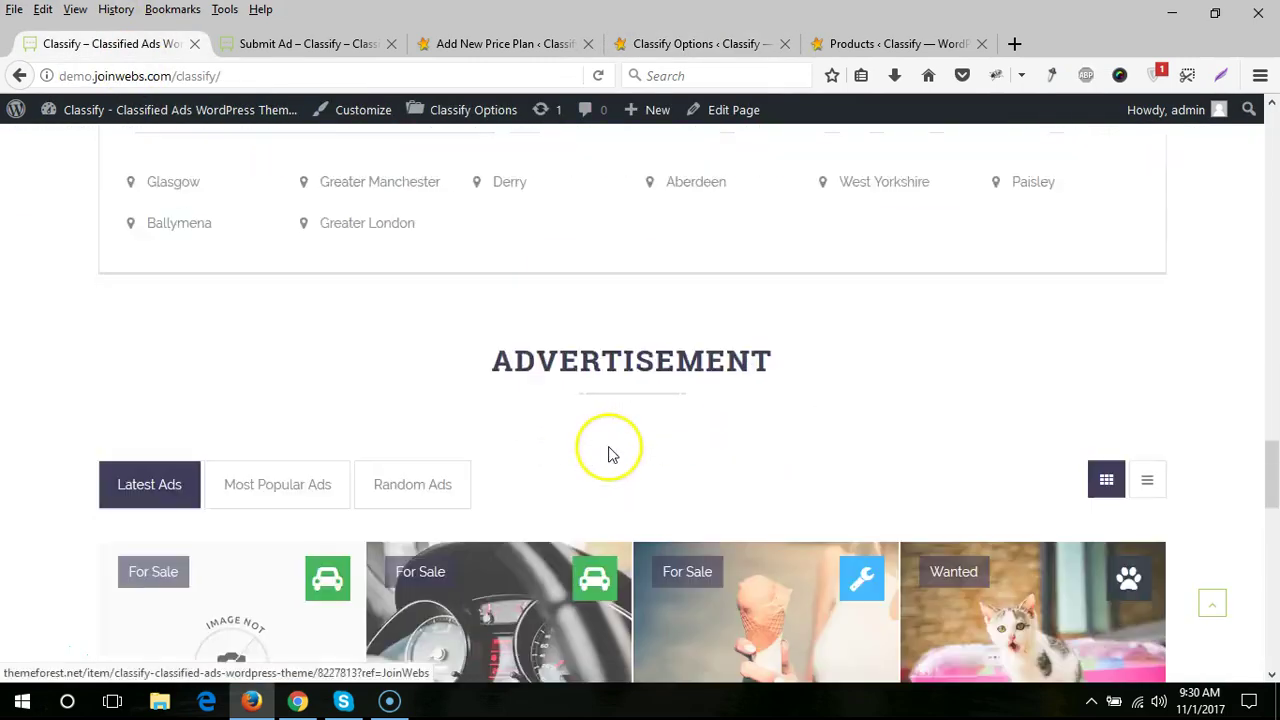
scroll(610, 450, "down", 10)
left_click_drag(446, 607, 625, 608)
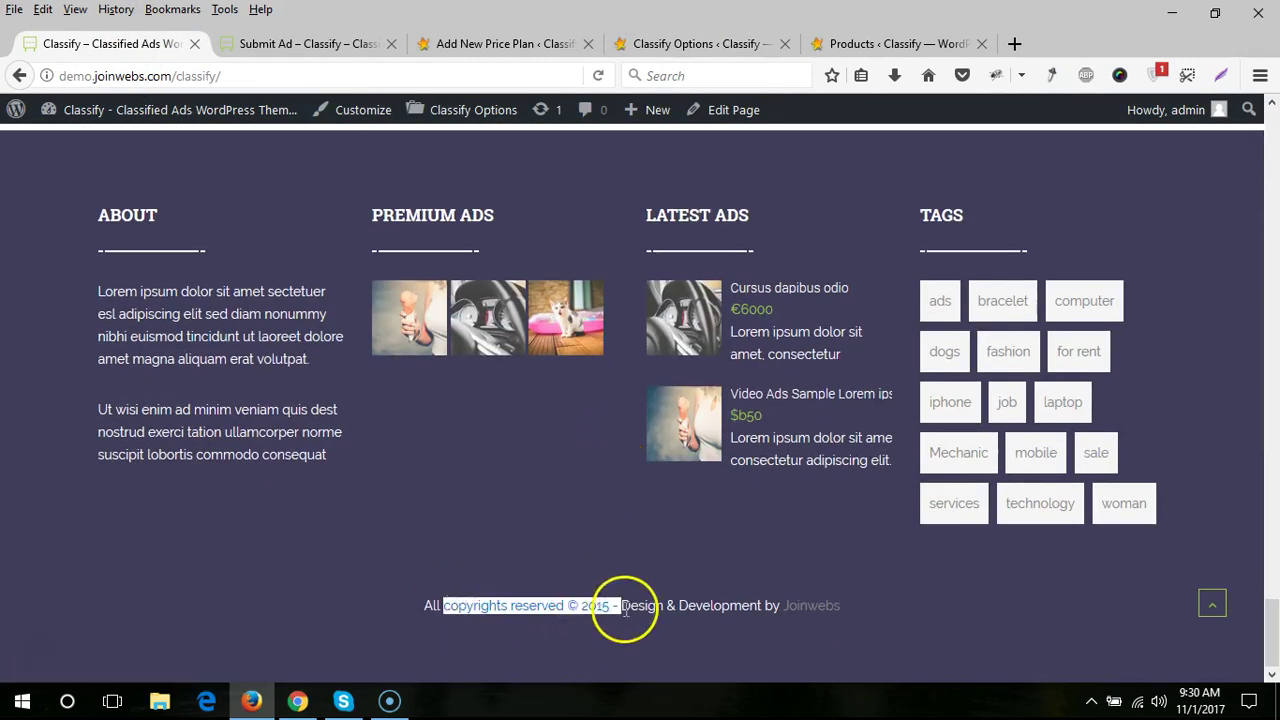
left_click(716, 45)
scroll(741, 476, "down", 2)
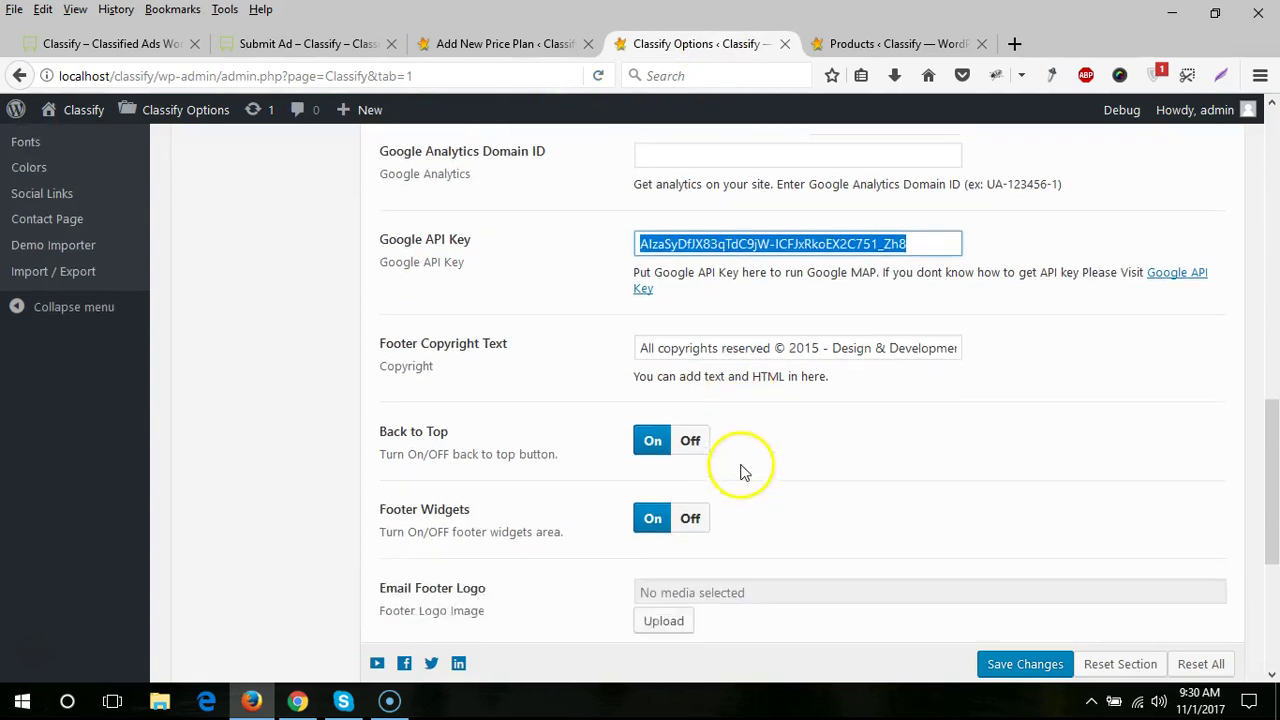
- Compare the demo site's footer against the Classify Options footer settings
left_click(175, 45)
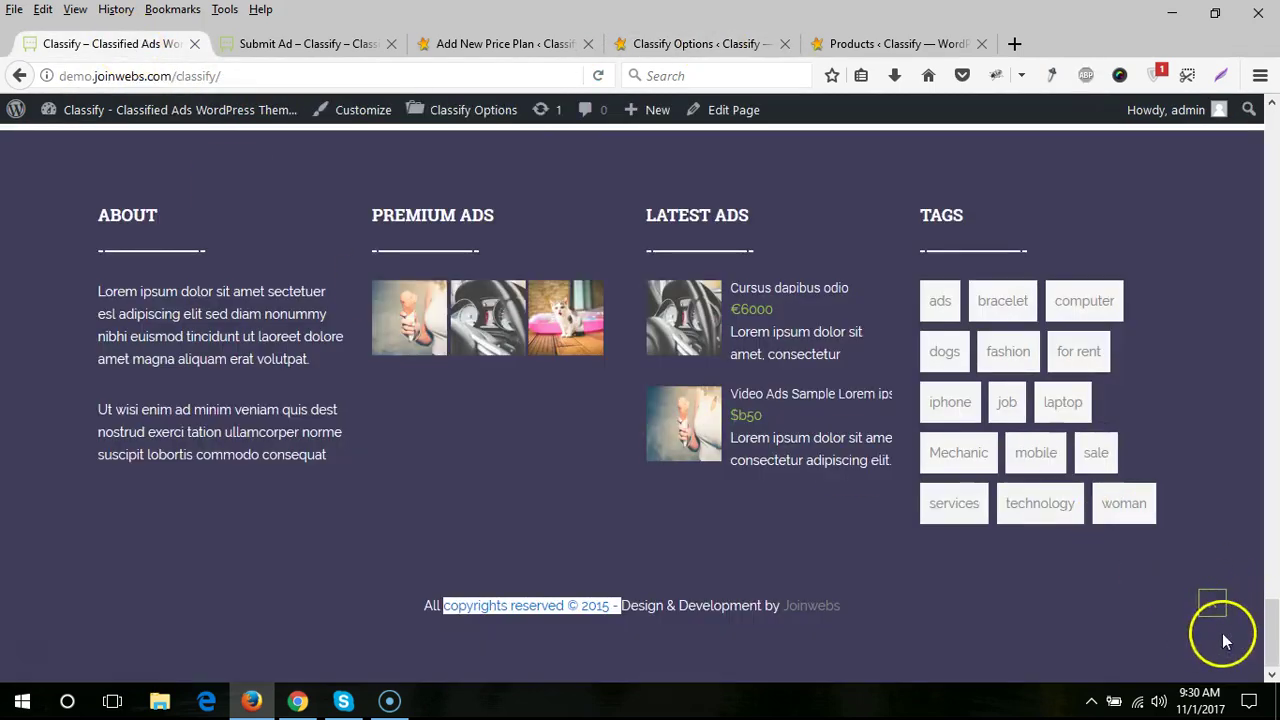
left_click(632, 43)
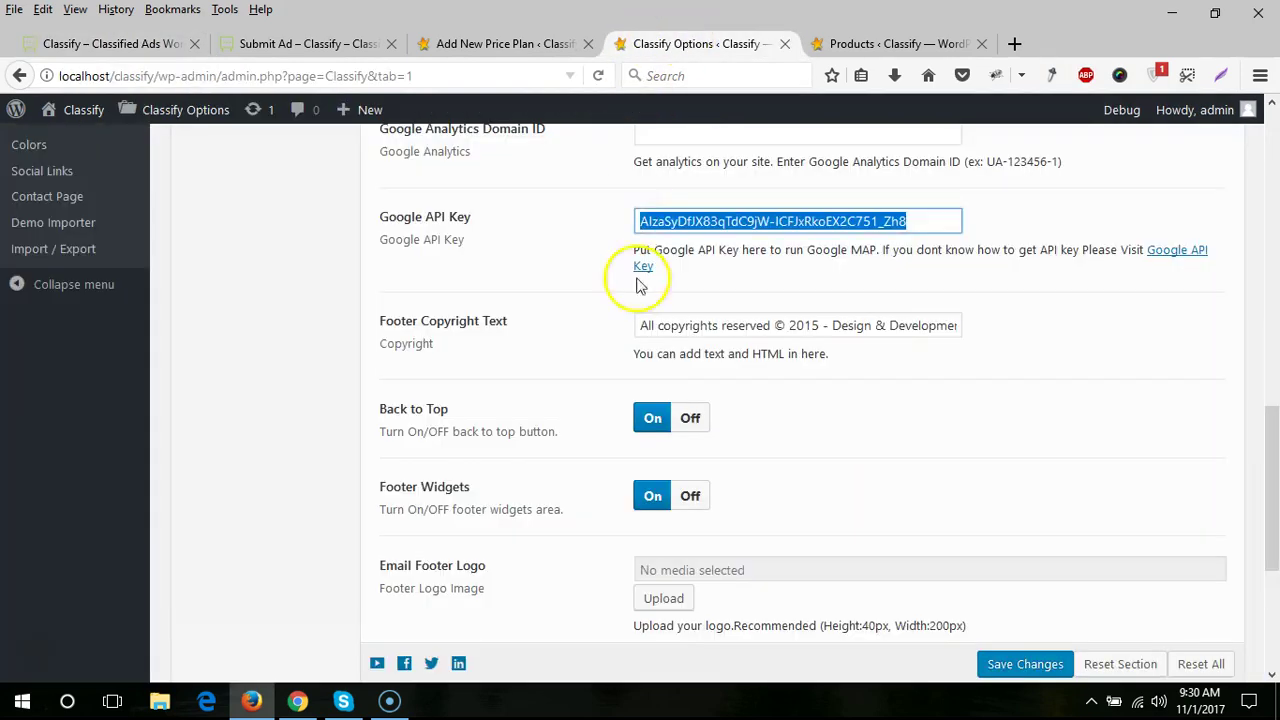
scroll(700, 420, "down", 2)
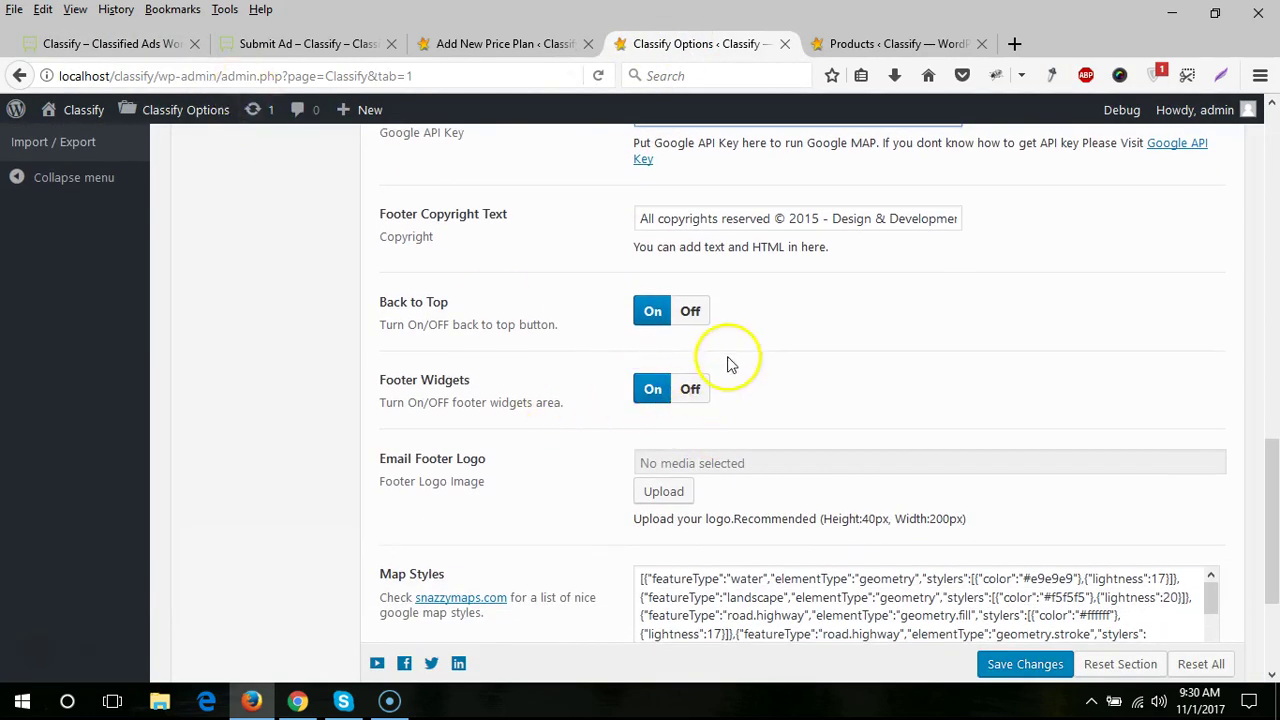
left_click(143, 48)
scroll(580, 360, "up", 2)
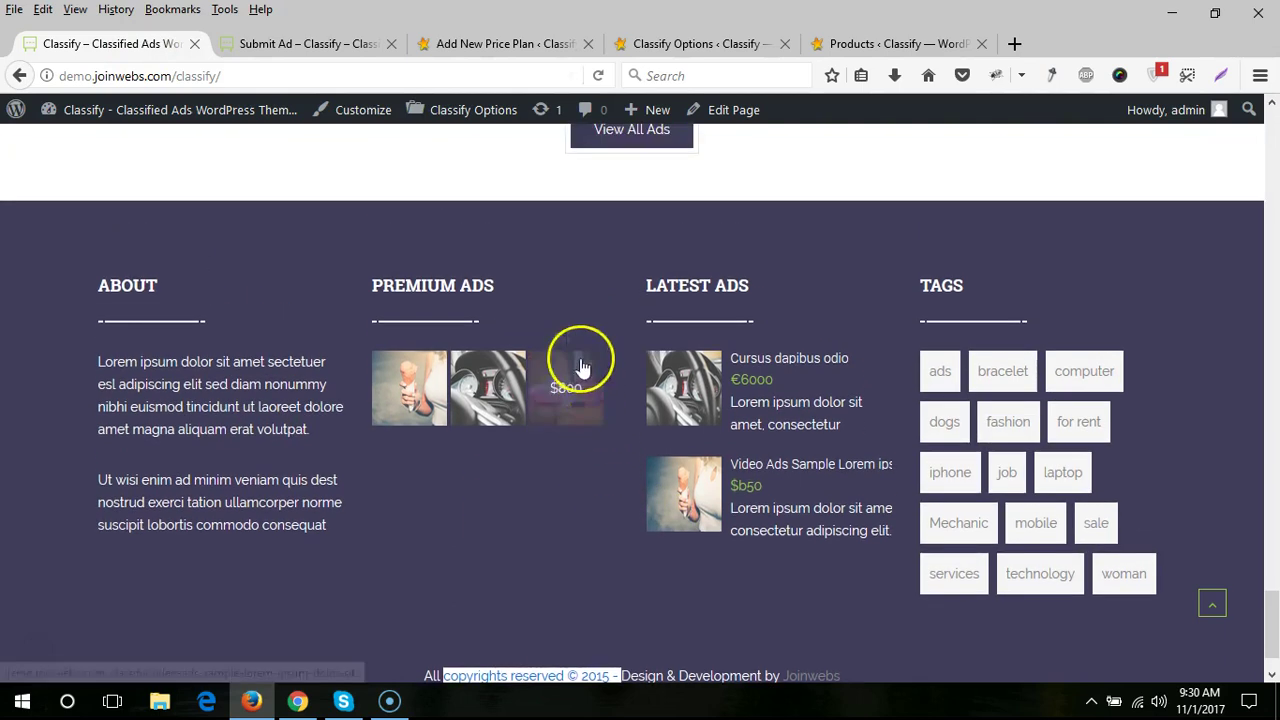
scroll(571, 545, "down", 2)
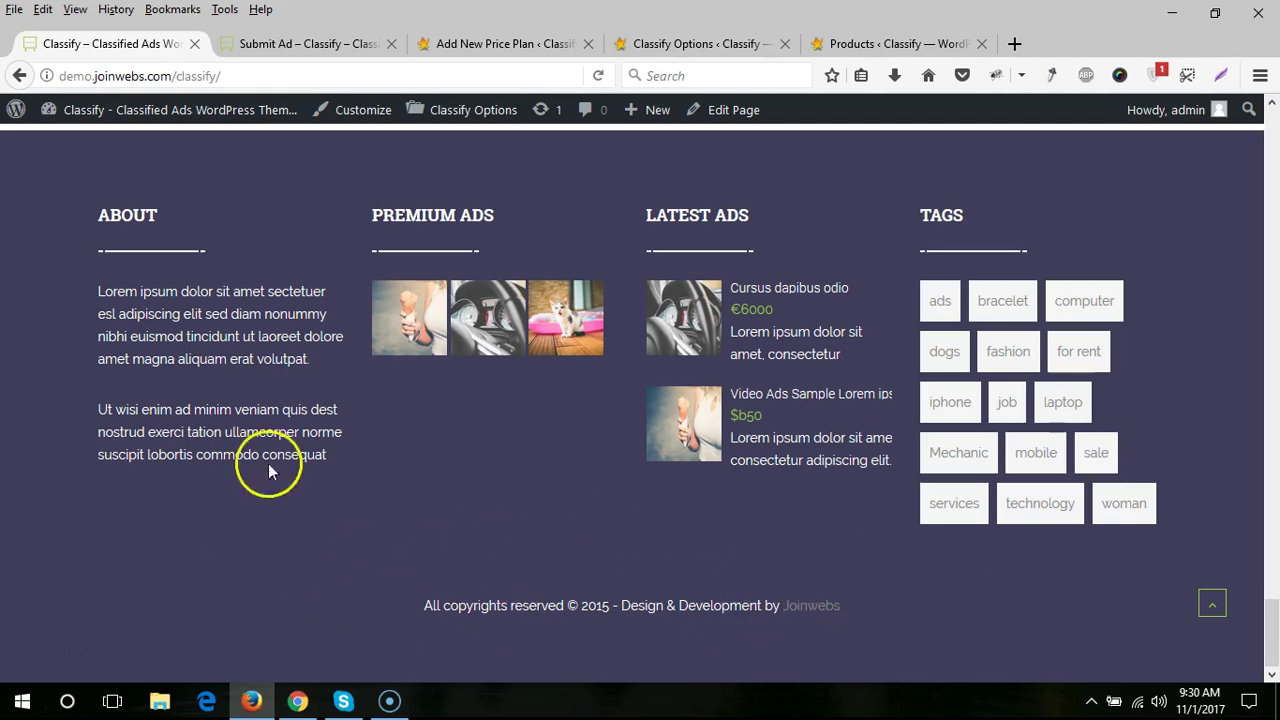
left_click(668, 40)
scroll(975, 300, "down", 4)
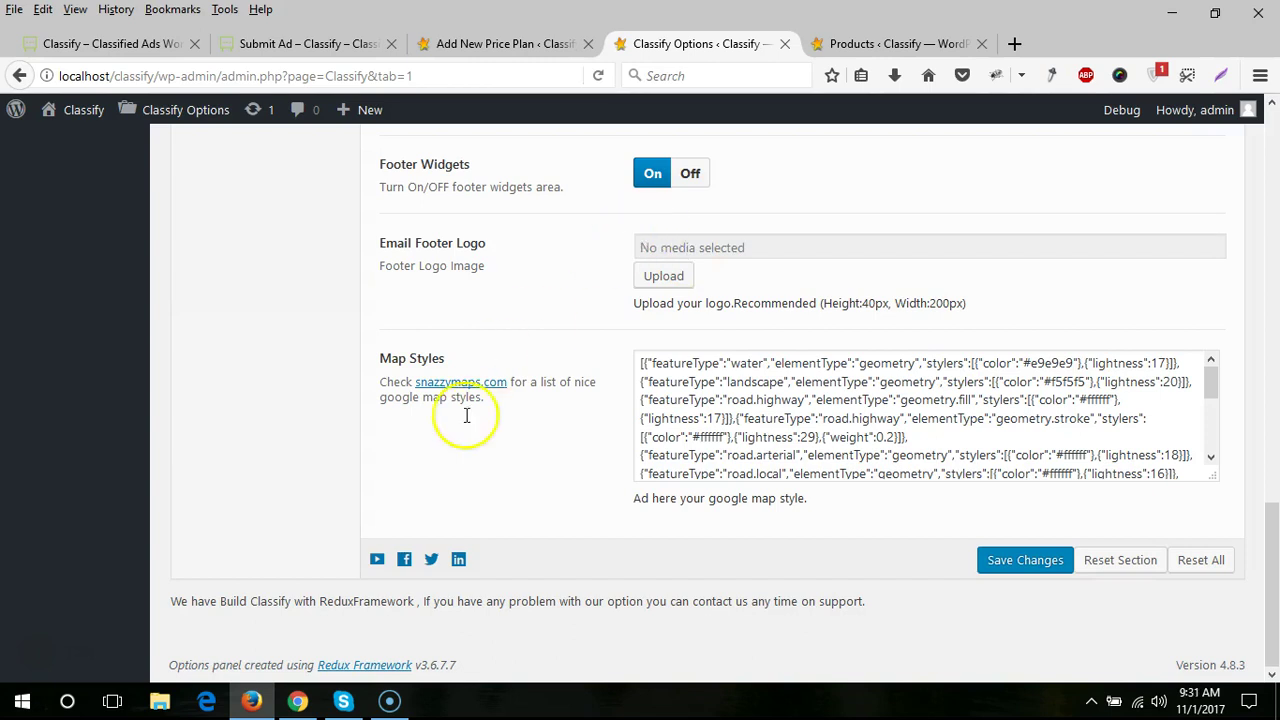
- Open the demo's Home > HomePage With Google MAP in a new tab
left_click(120, 43)
scroll(567, 260, "up", 15)
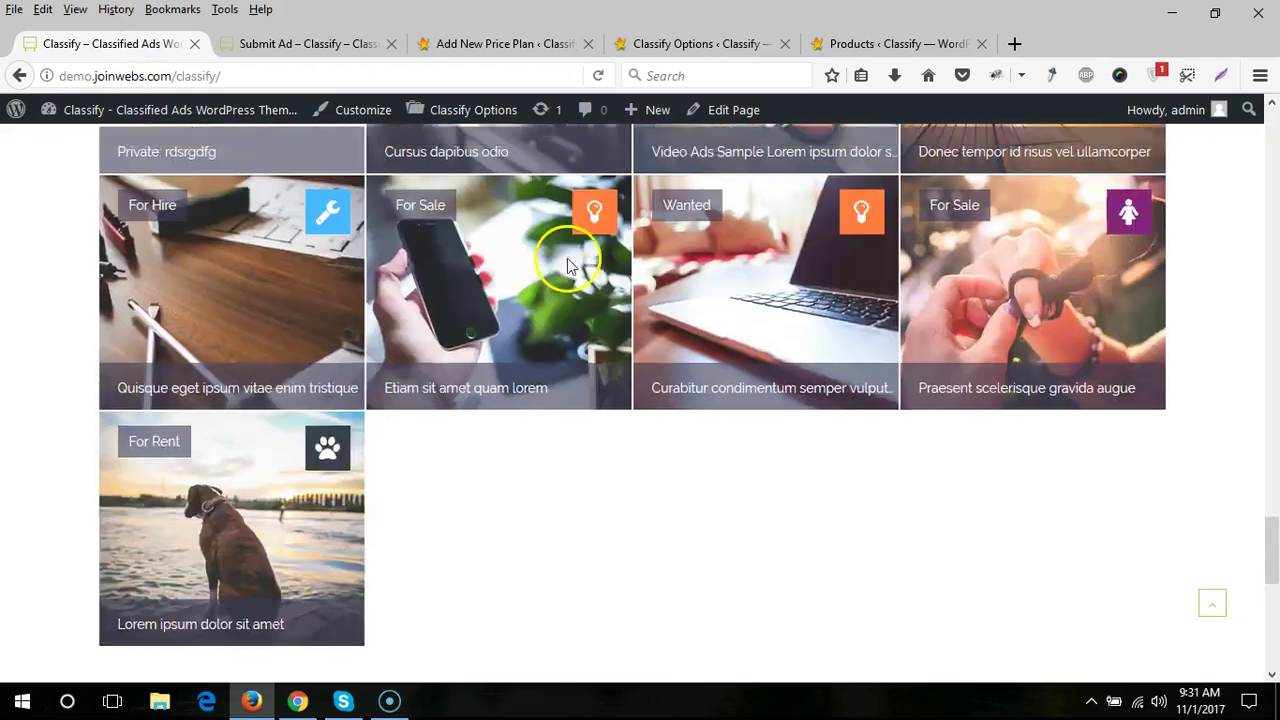
scroll(567, 265, "up", 10)
mouse_move(563, 227)
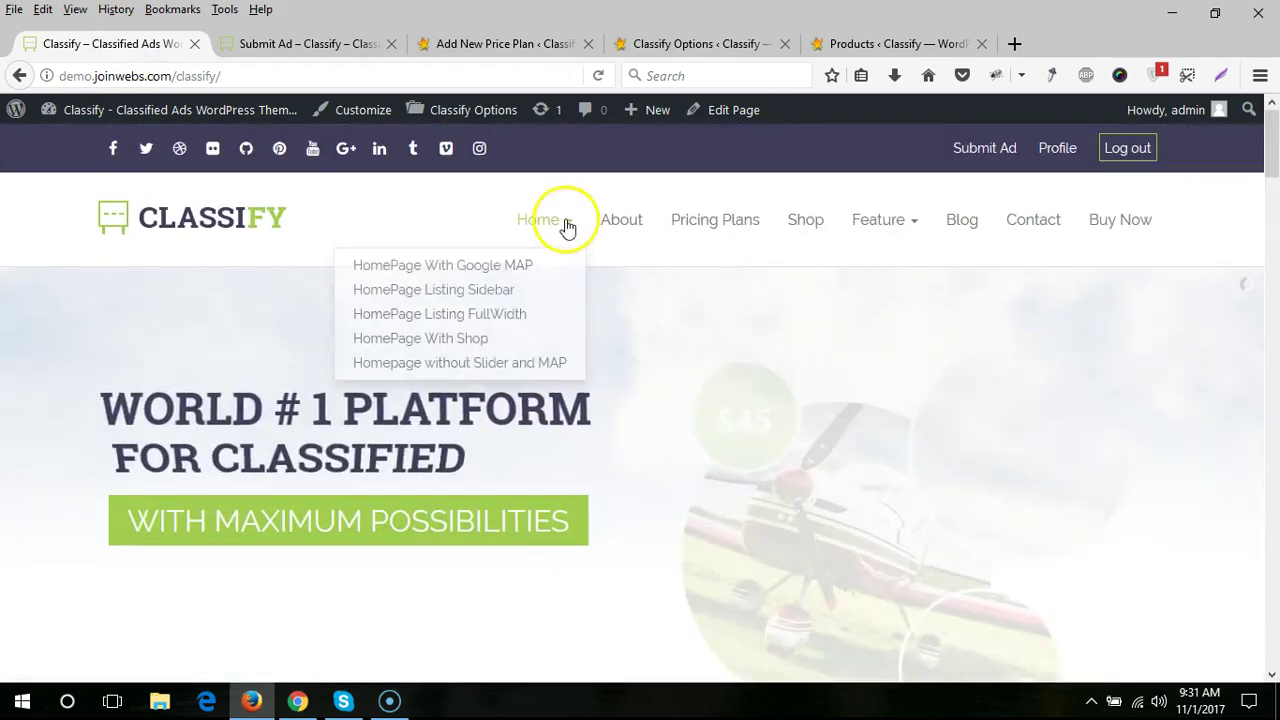
middle_click(501, 272)
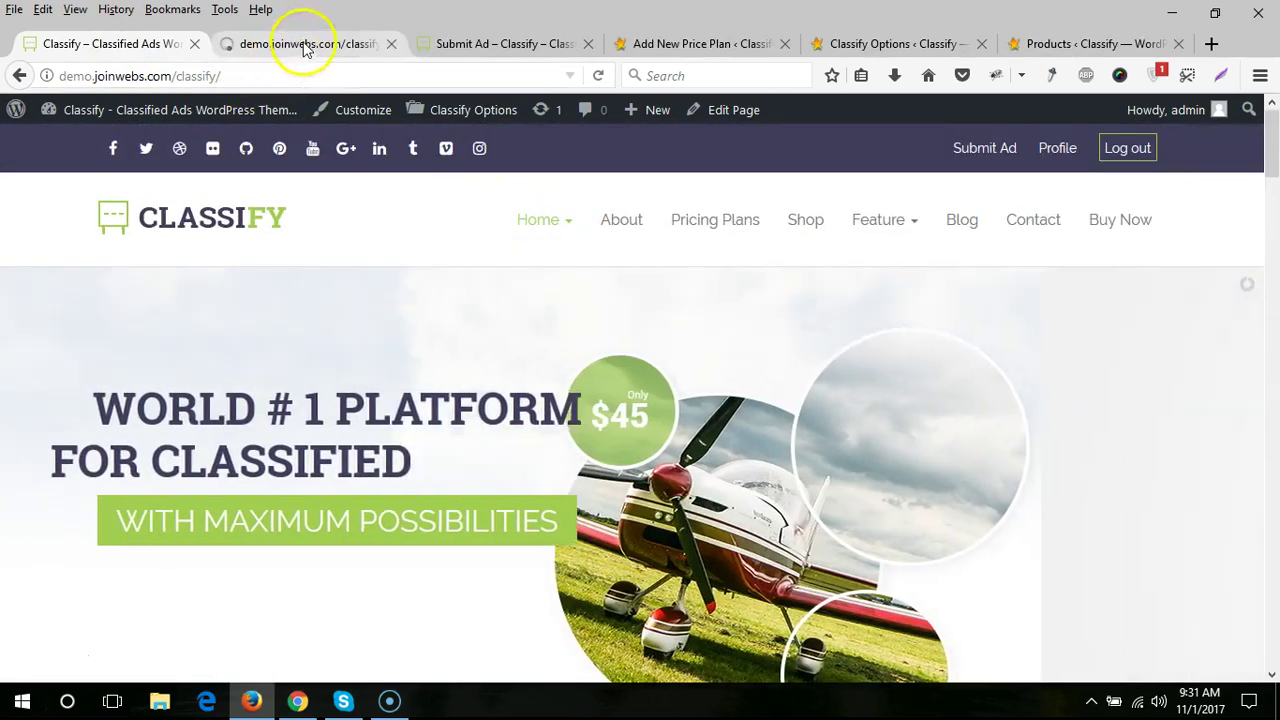
- Open snazzymaps.com from the Map Styles setting in a new tab and view it
left_click(860, 44)
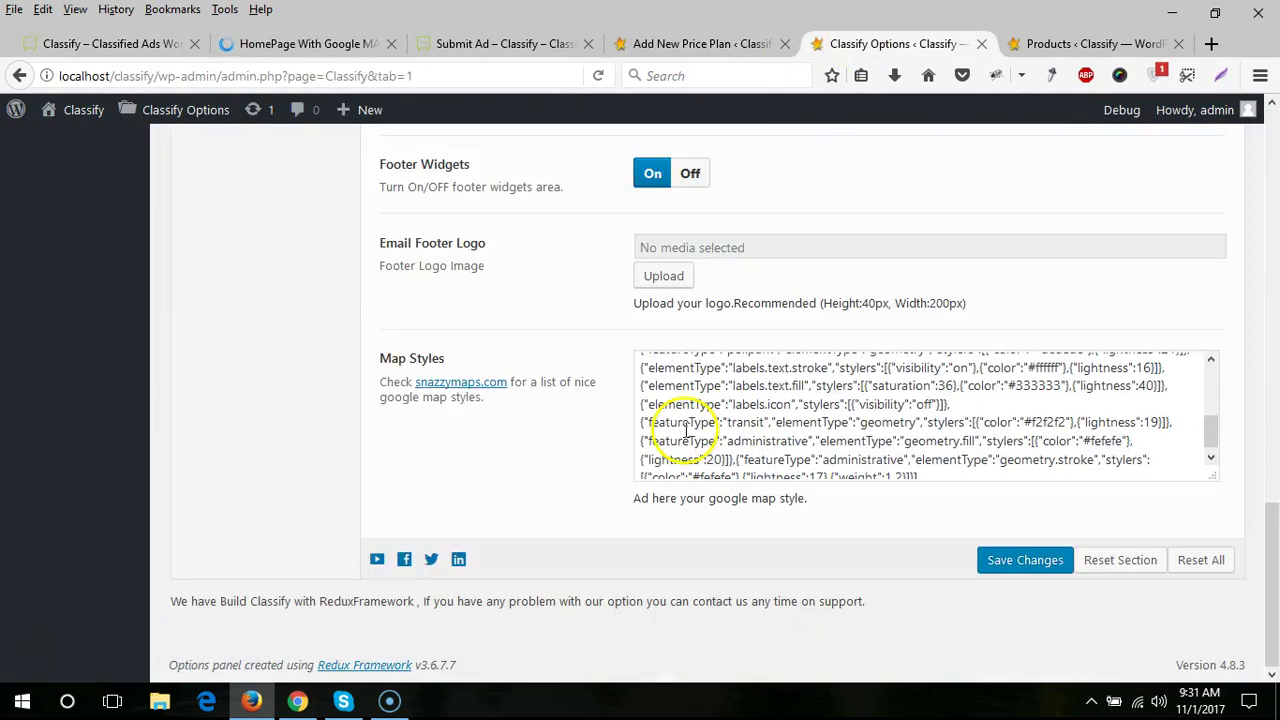
middle_click(460, 385)
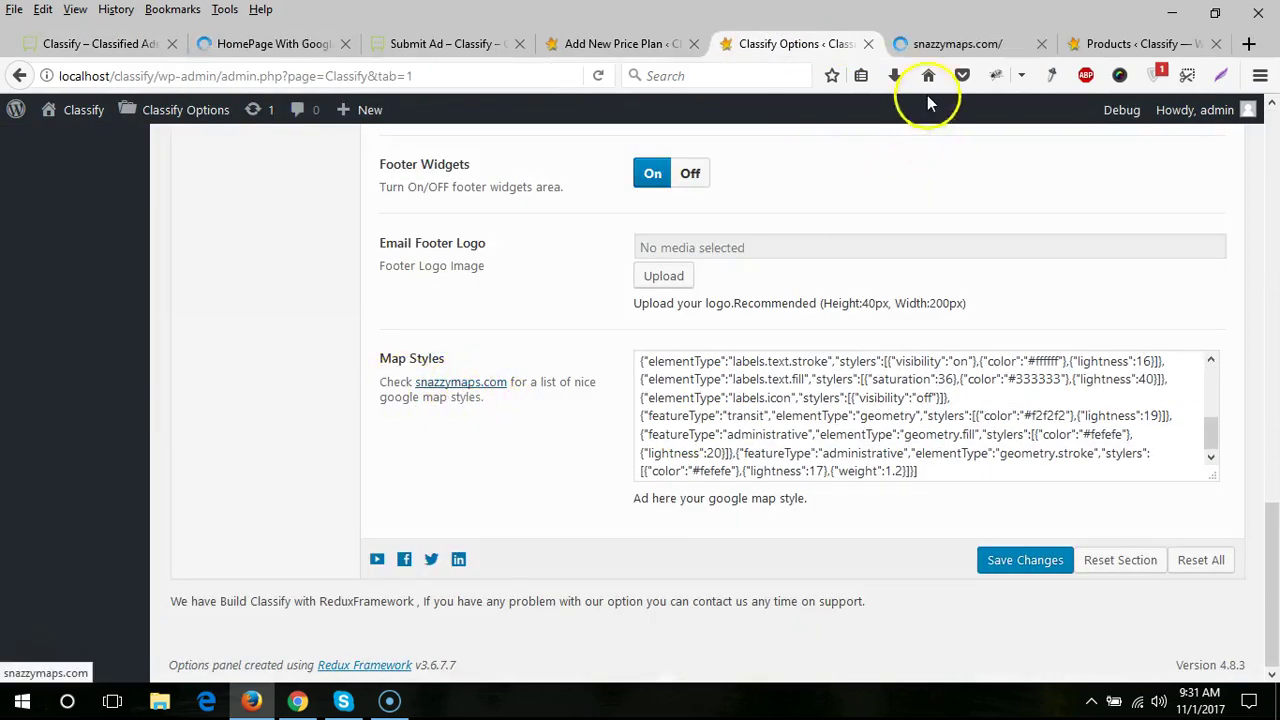
left_click(955, 44)
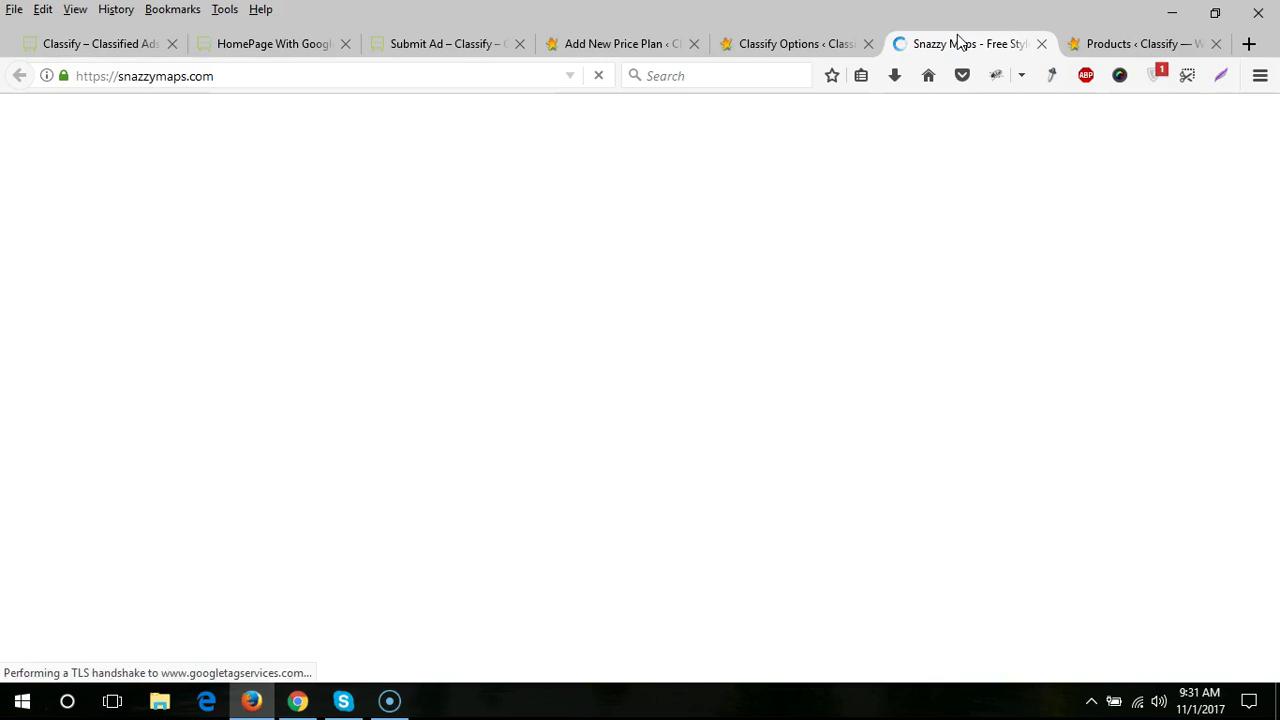
- Scroll through the Snazzy Maps Most Recent map styles gallery
scroll(464, 285, "down", 5)
scroll(743, 400, "up", 1)
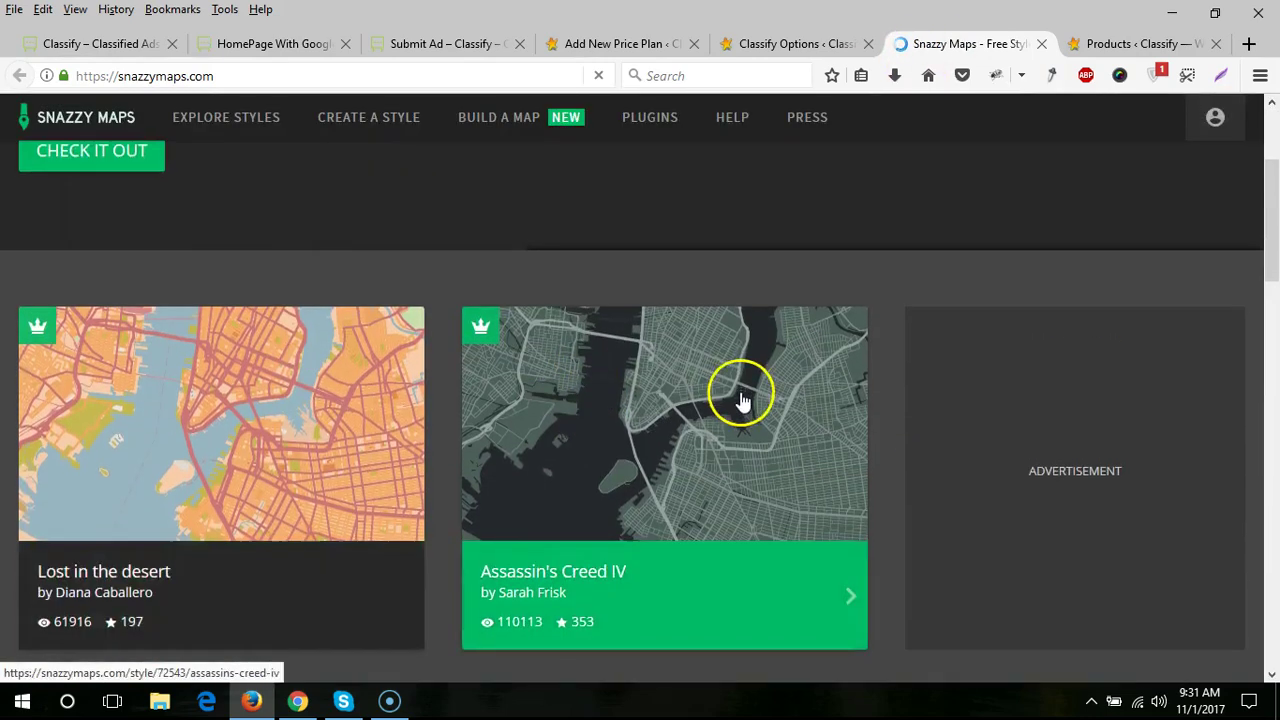
scroll(743, 400, "down", 10)
scroll(628, 378, "down", 4)
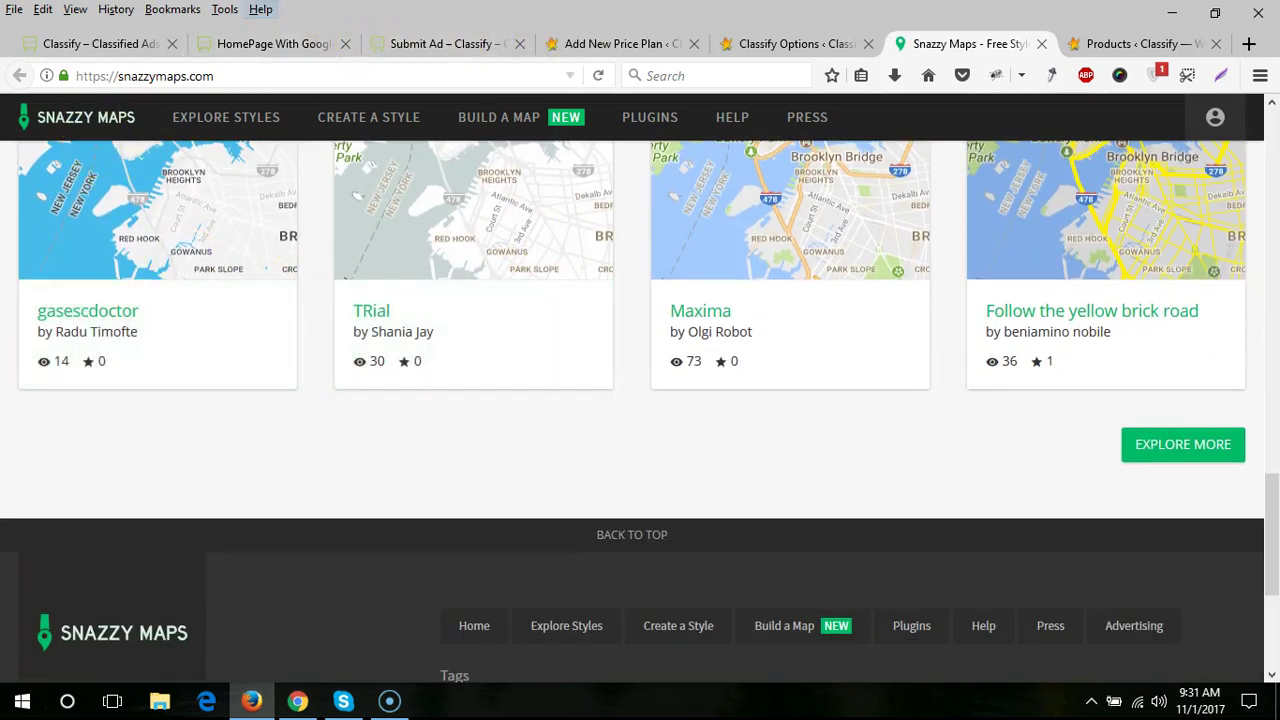
scroll(755, 418, "up", 6)
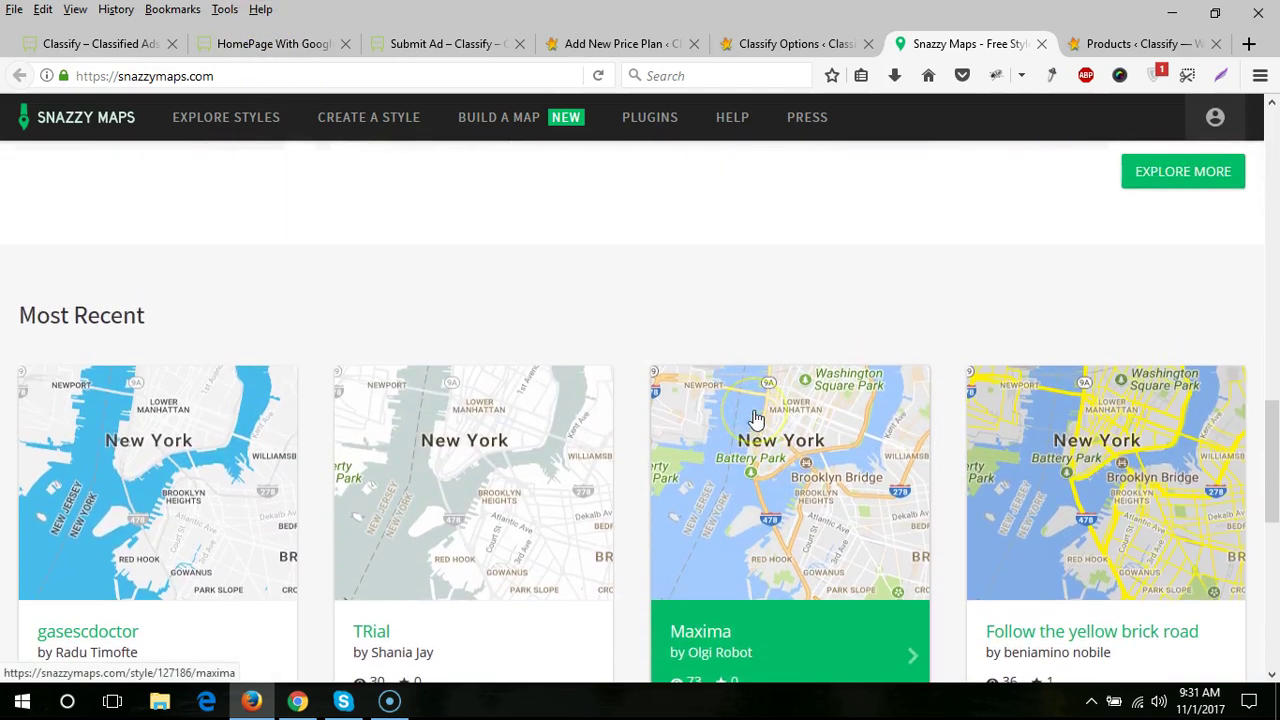
scroll(537, 229, "up", 10)
- Scroll the demo's Google map homepage, then go back up to Classify Options General Settings
left_click(305, 46)
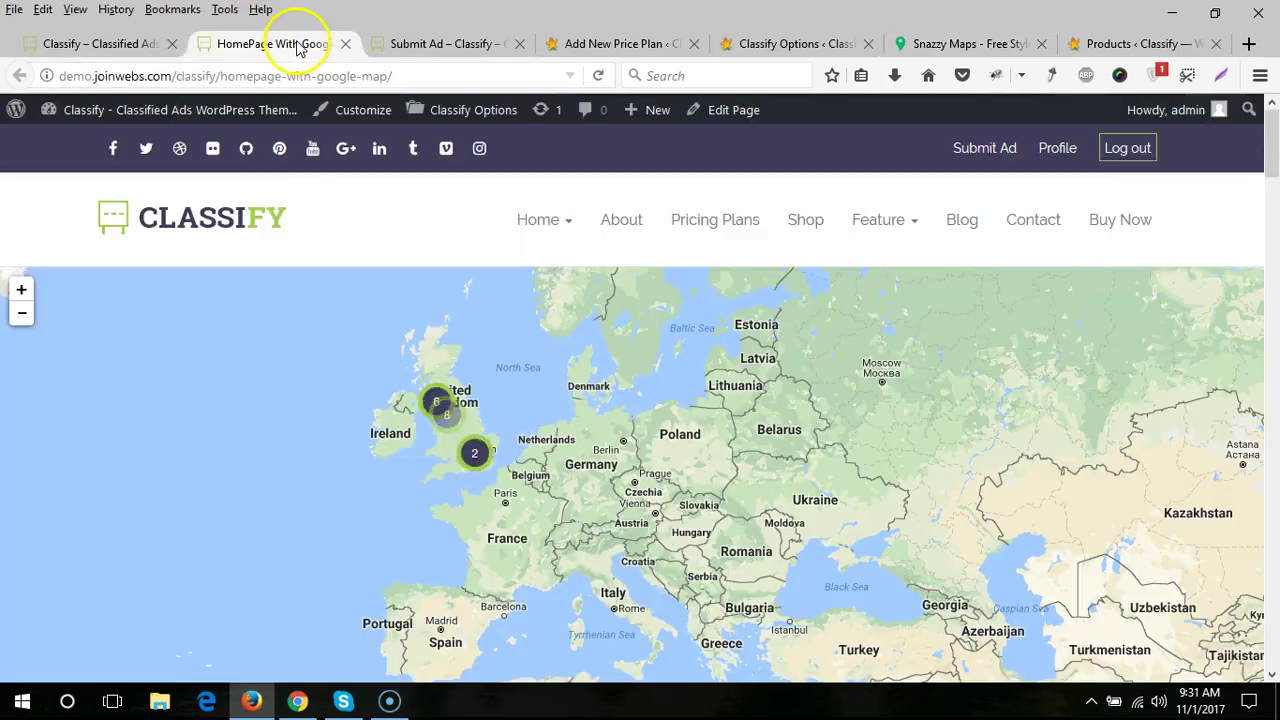
scroll(727, 407, "down", 1)
scroll(727, 407, "down", 3)
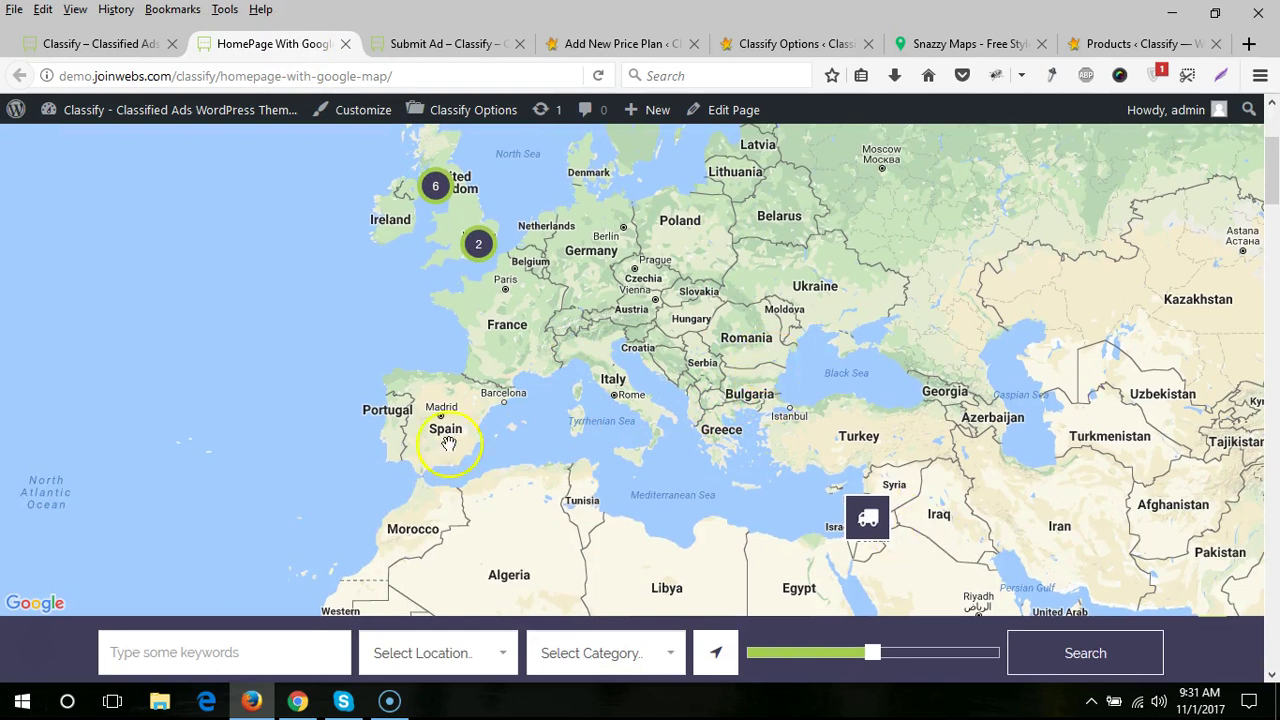
scroll(604, 385, "down", 5)
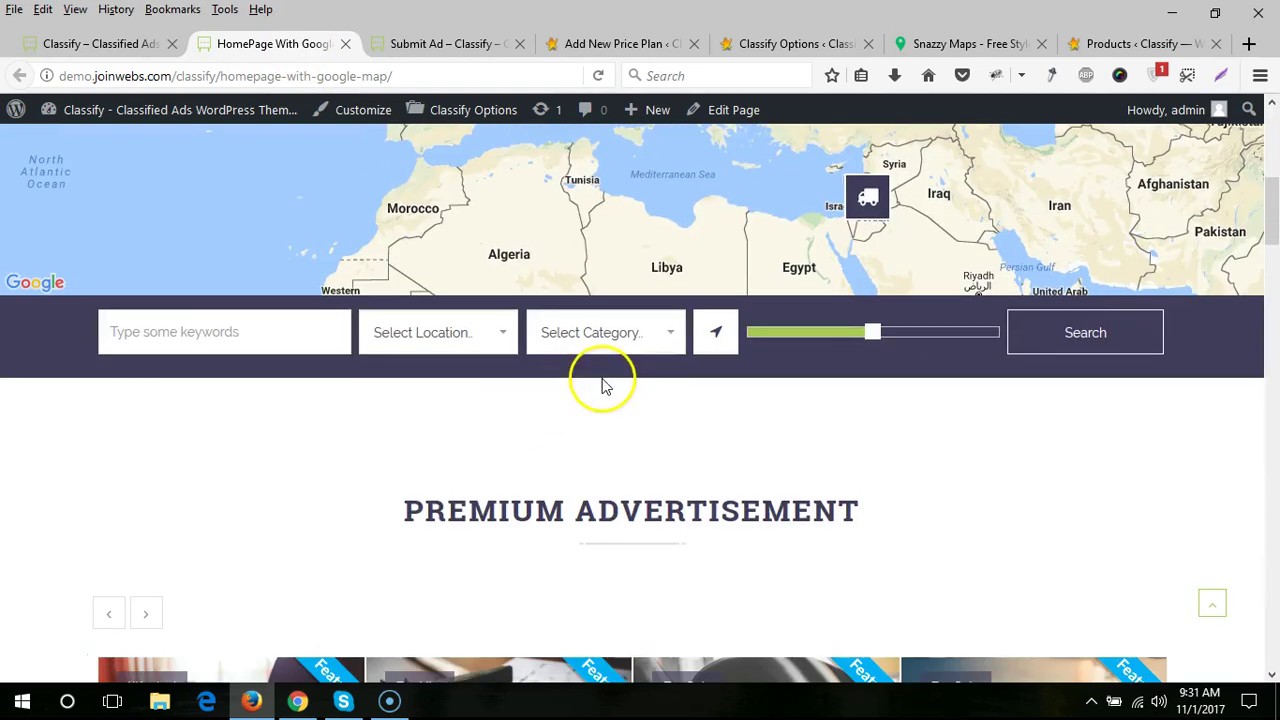
left_click(940, 40)
left_click(775, 40)
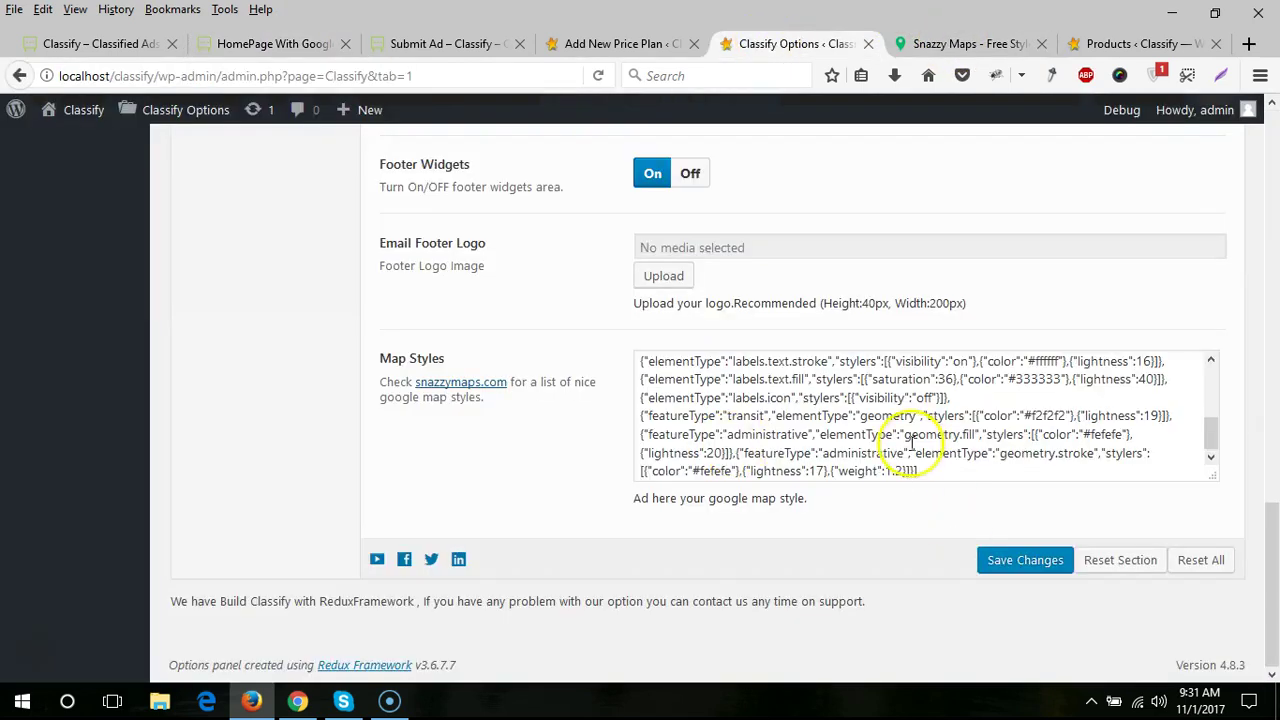
scroll(530, 452, "up", 15)
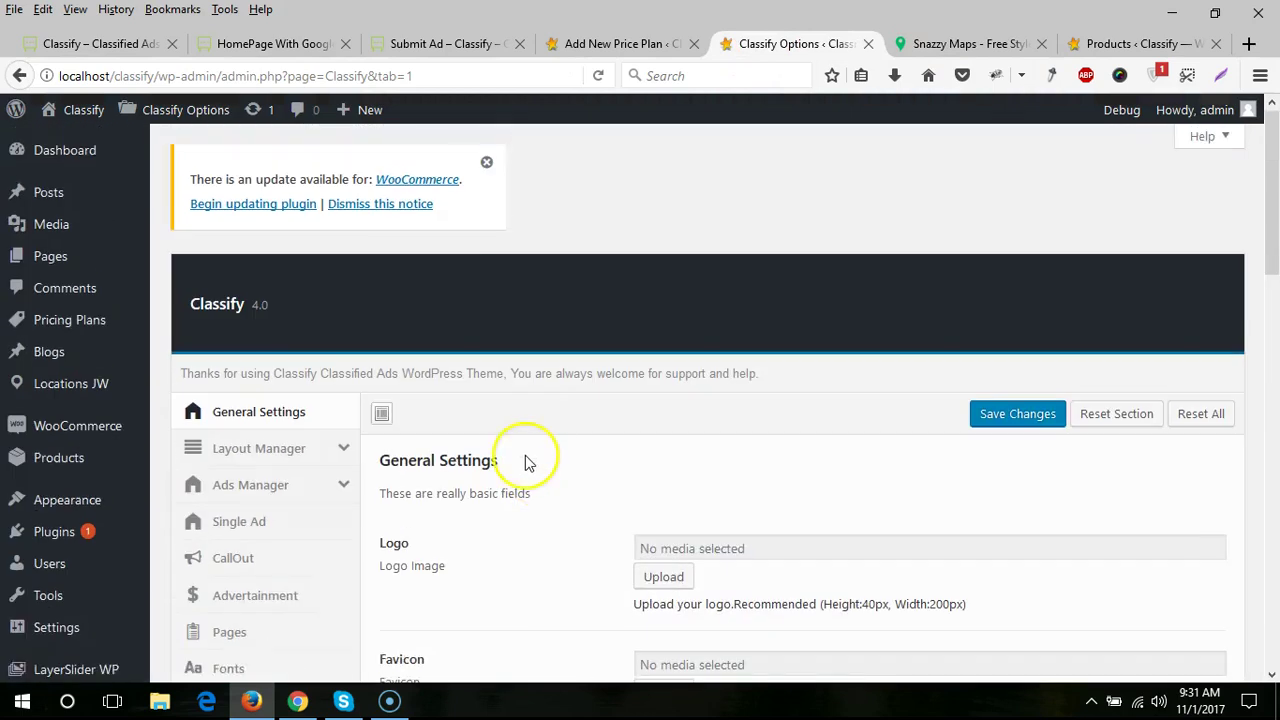
- Open Layout Manager > Layout Utilities and scroll through its options
left_click(258, 449)
scroll(445, 415, "down", 2)
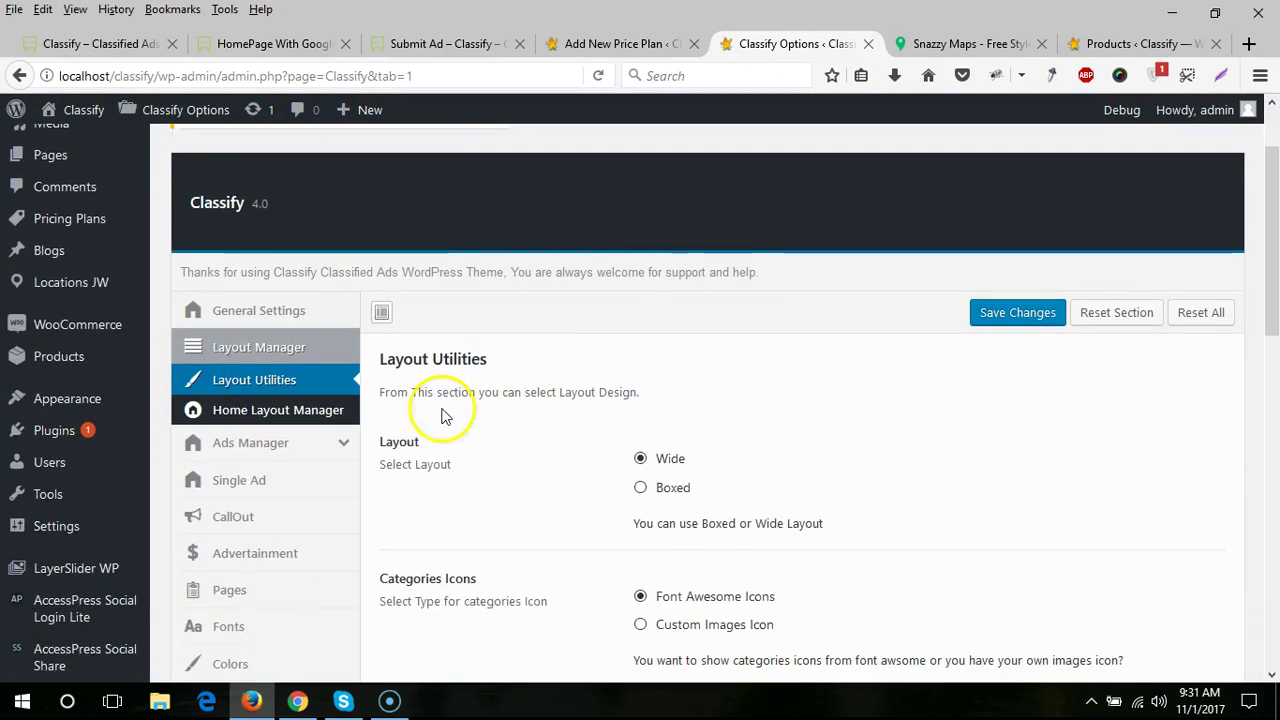
scroll(566, 371, "down", 2)
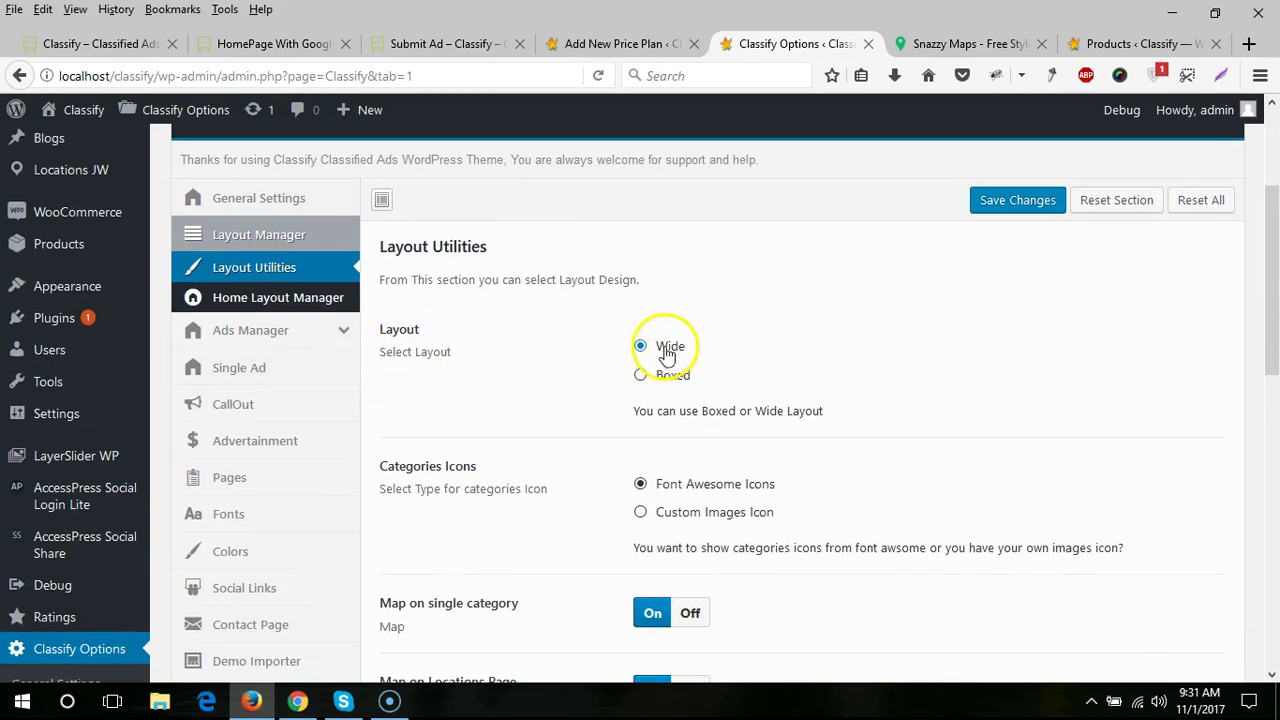
scroll(731, 381, "down", 1)
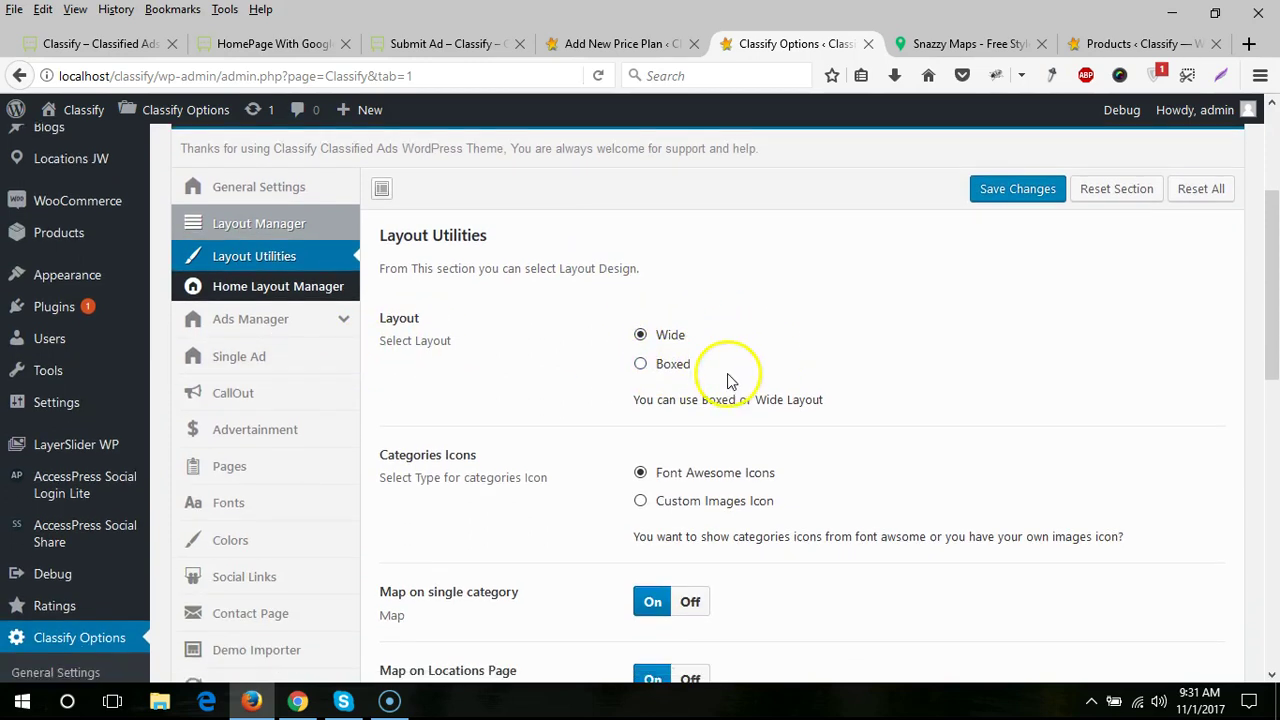
scroll(731, 381, "down", 3)
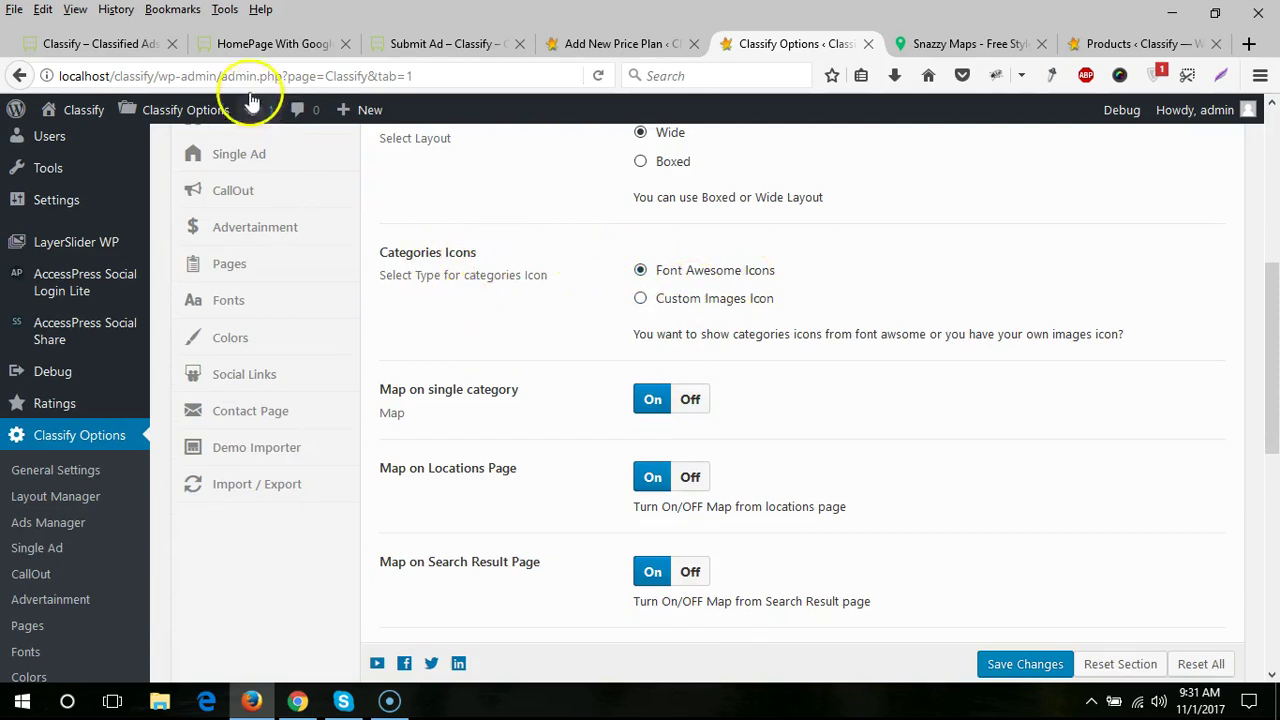
- Compare the demo's category icons, such as Automotive, then view the WooCommerce products list
left_click(105, 43)
scroll(529, 420, "down", 10)
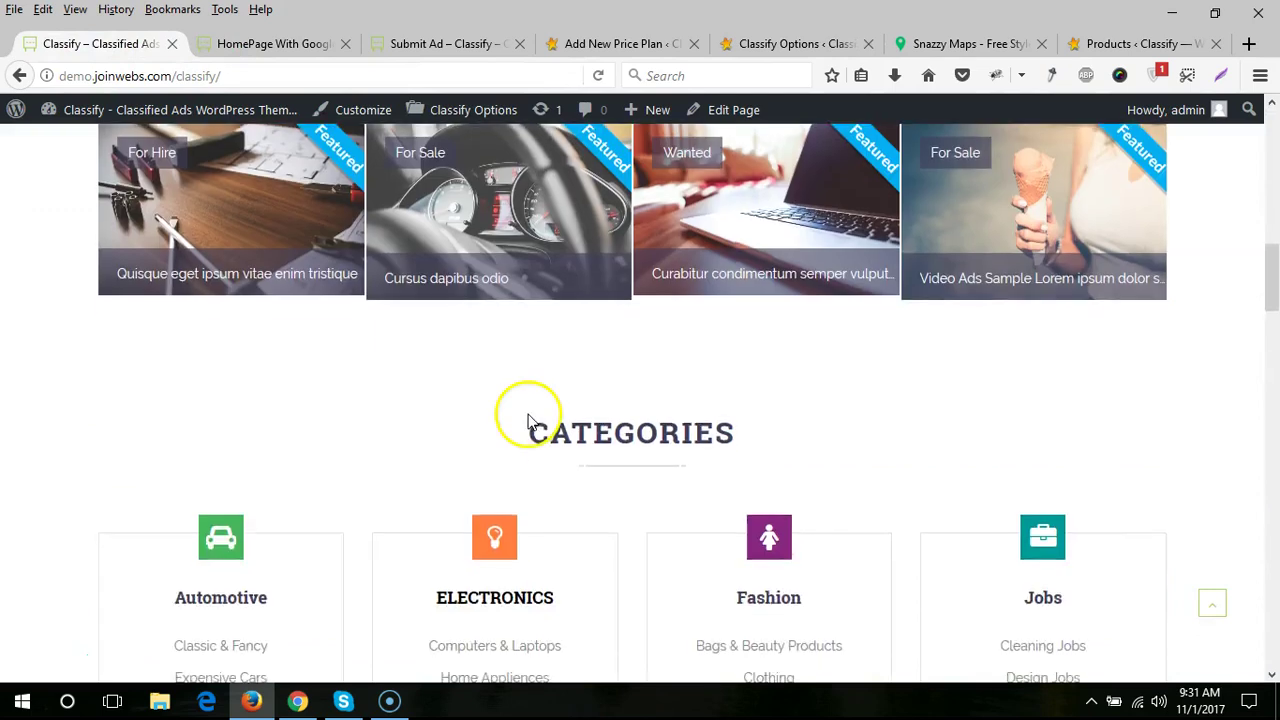
scroll(334, 386, "up", 2)
scroll(230, 400, "down", 5)
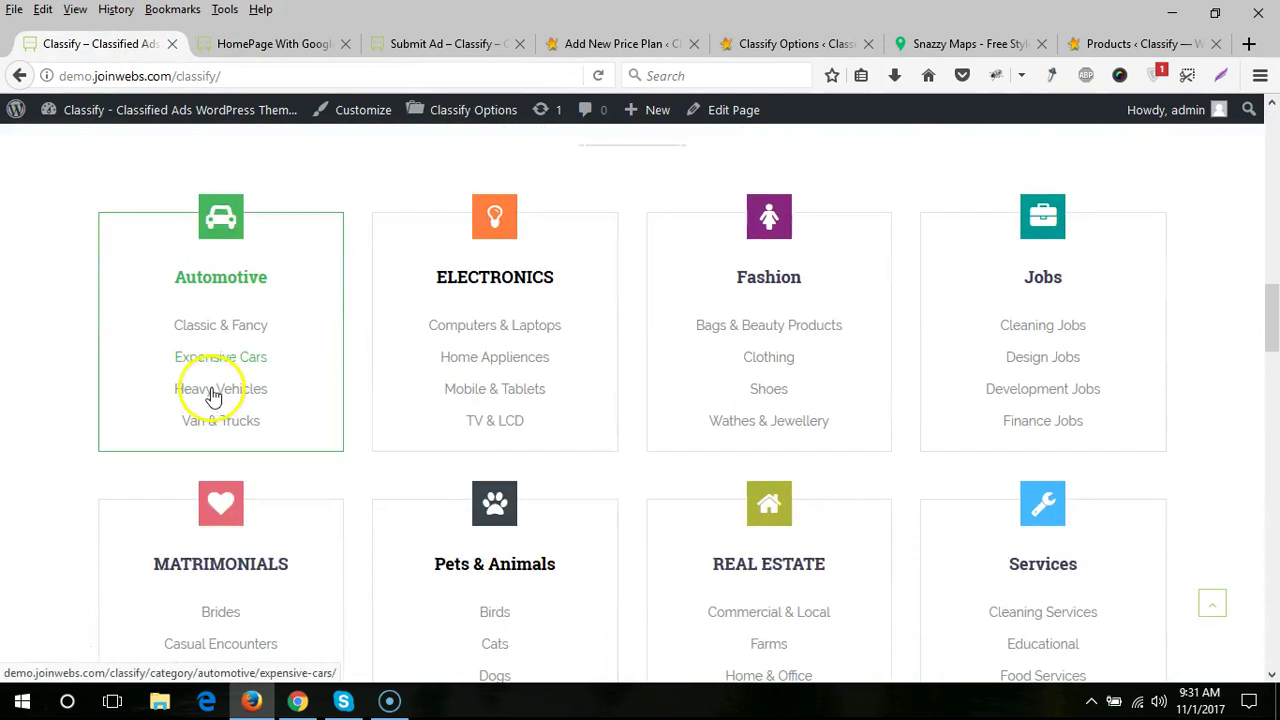
left_click(218, 216)
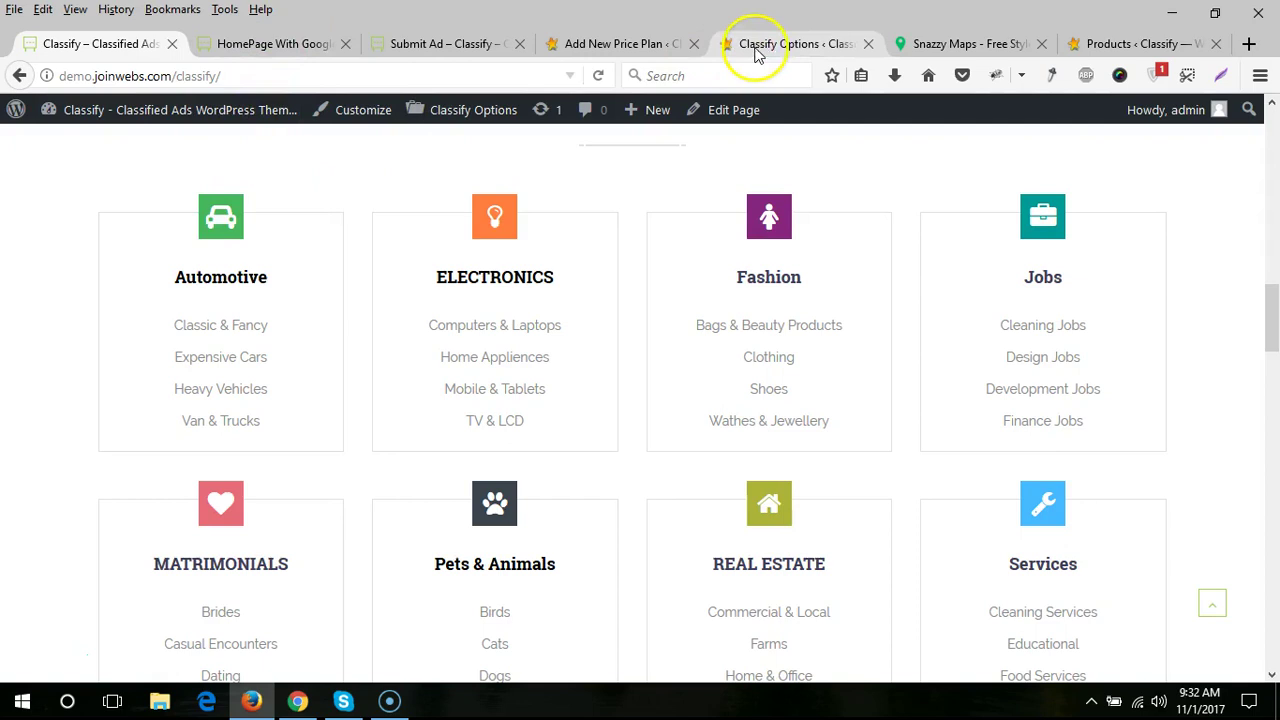
left_click(1105, 43)
- Open Posts > Categories in a new tab and edit the Automotive category
scroll(60, 368, "up", 10)
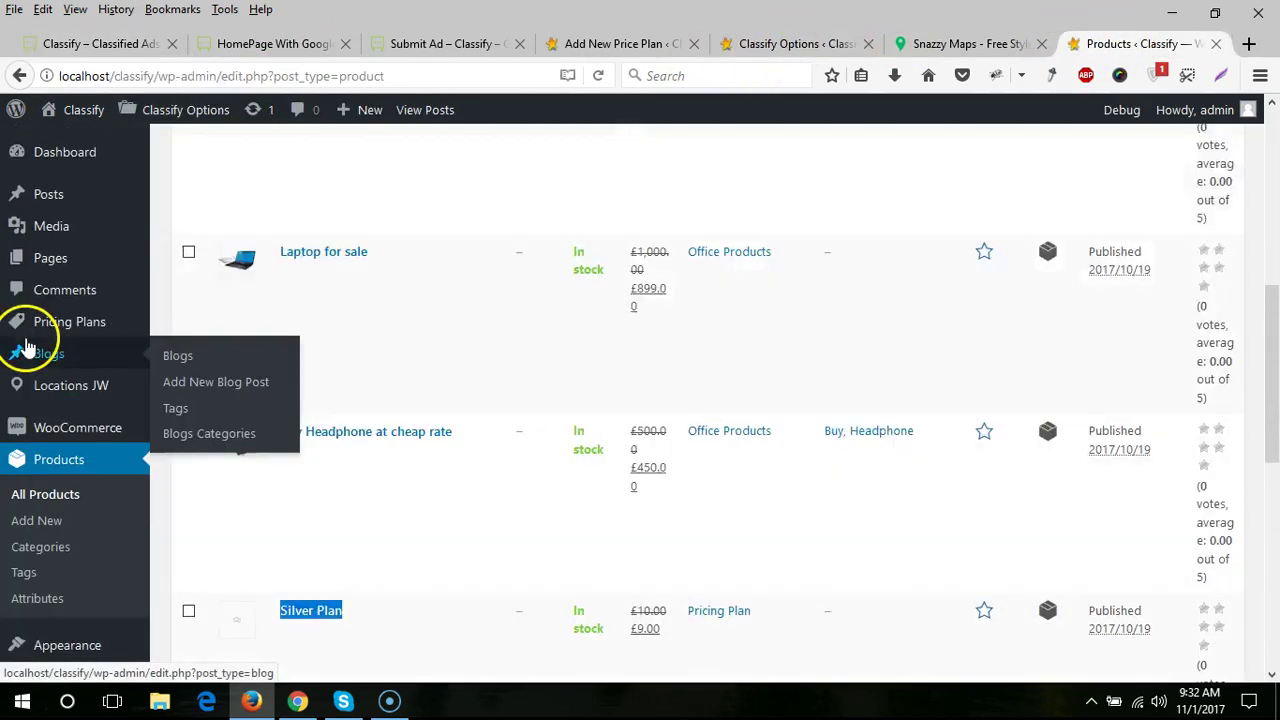
mouse_move(48, 194)
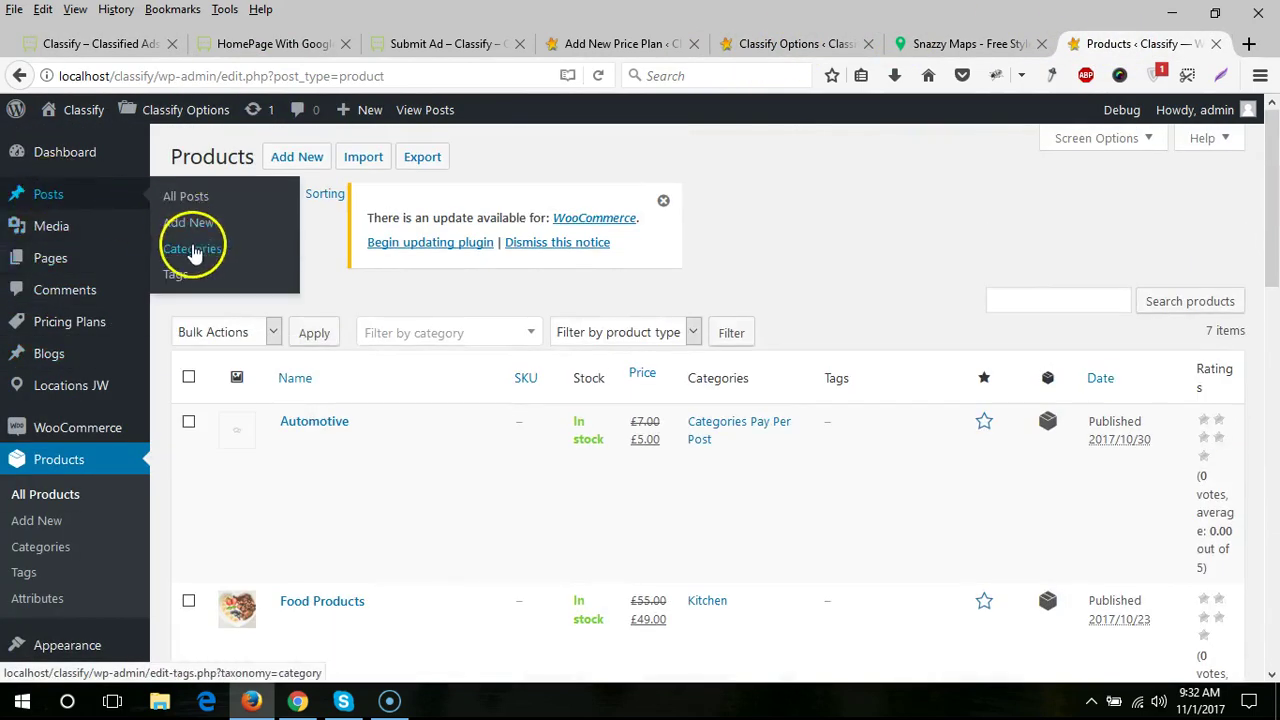
middle_click(190, 249)
left_click(1148, 46)
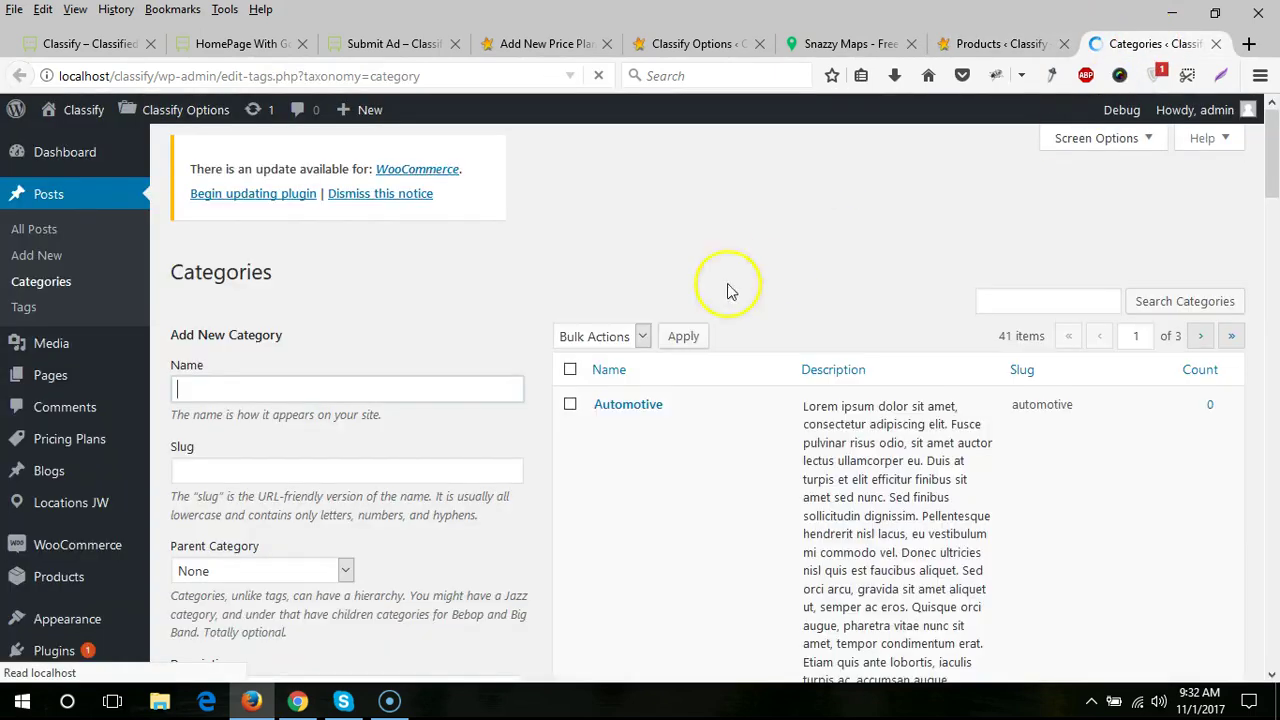
scroll(691, 314, "down", 3)
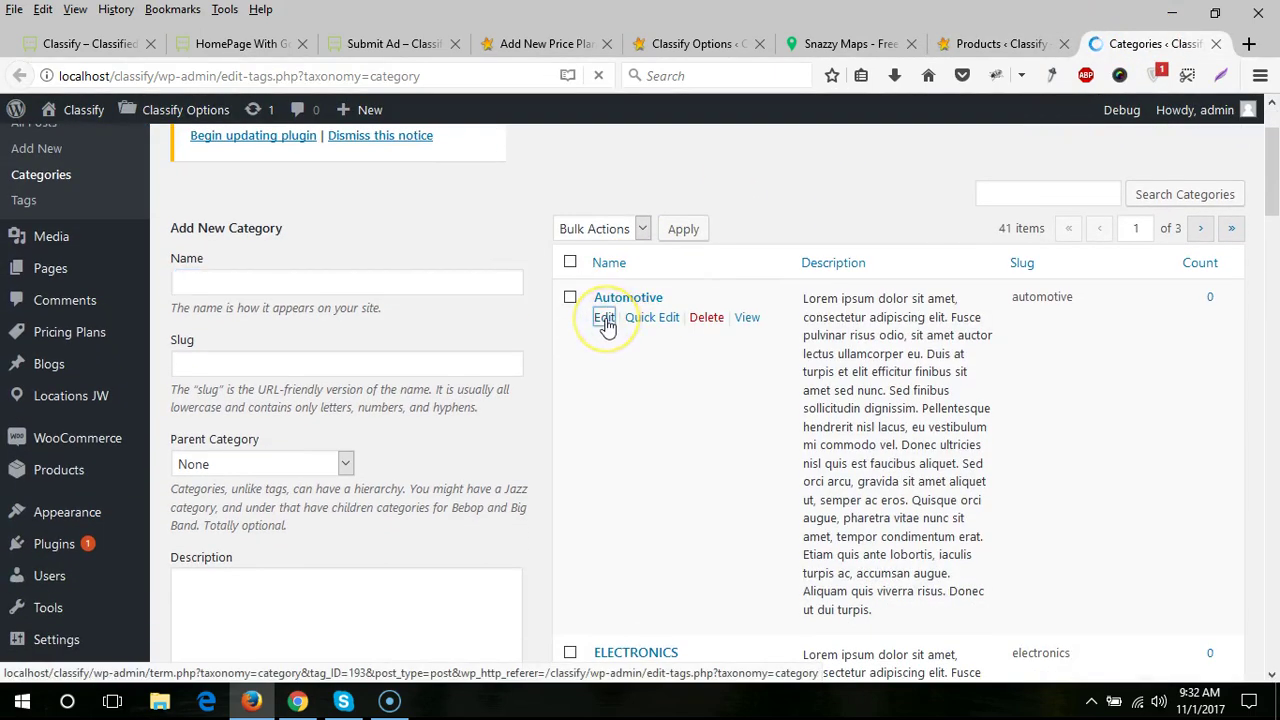
left_click(604, 318)
- Set Automotive's icon code to fa fa-car and its icon background colour to purple 851b88
scroll(565, 345, "down", 5)
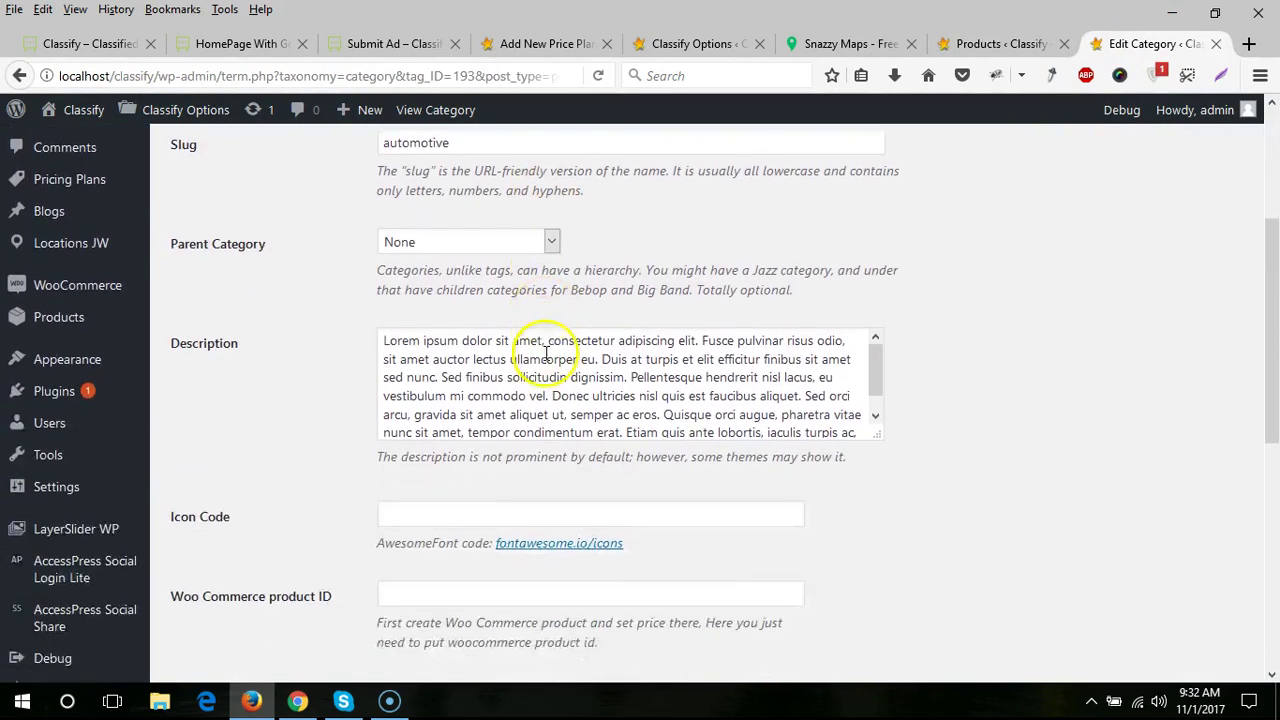
scroll(586, 391, "down", 4)
scroll(449, 371, "up", 3)
scroll(425, 345, "down", 2)
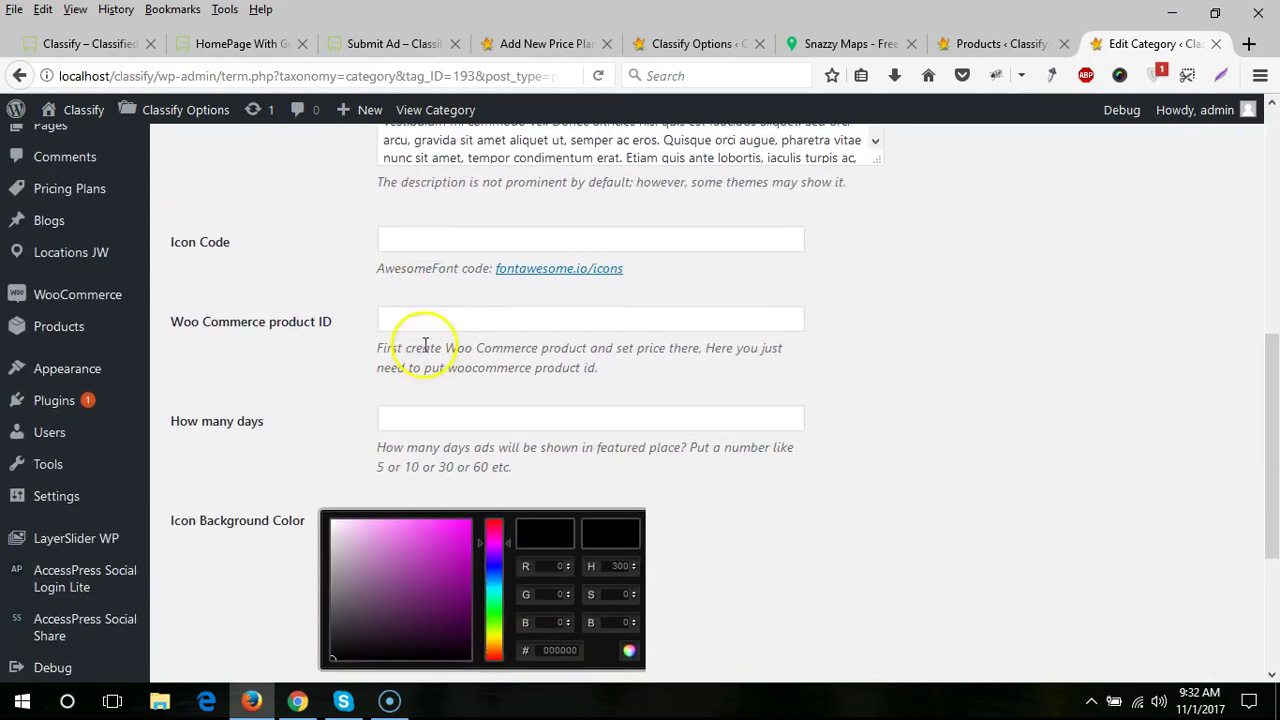
left_click(425, 244)
type("fa")
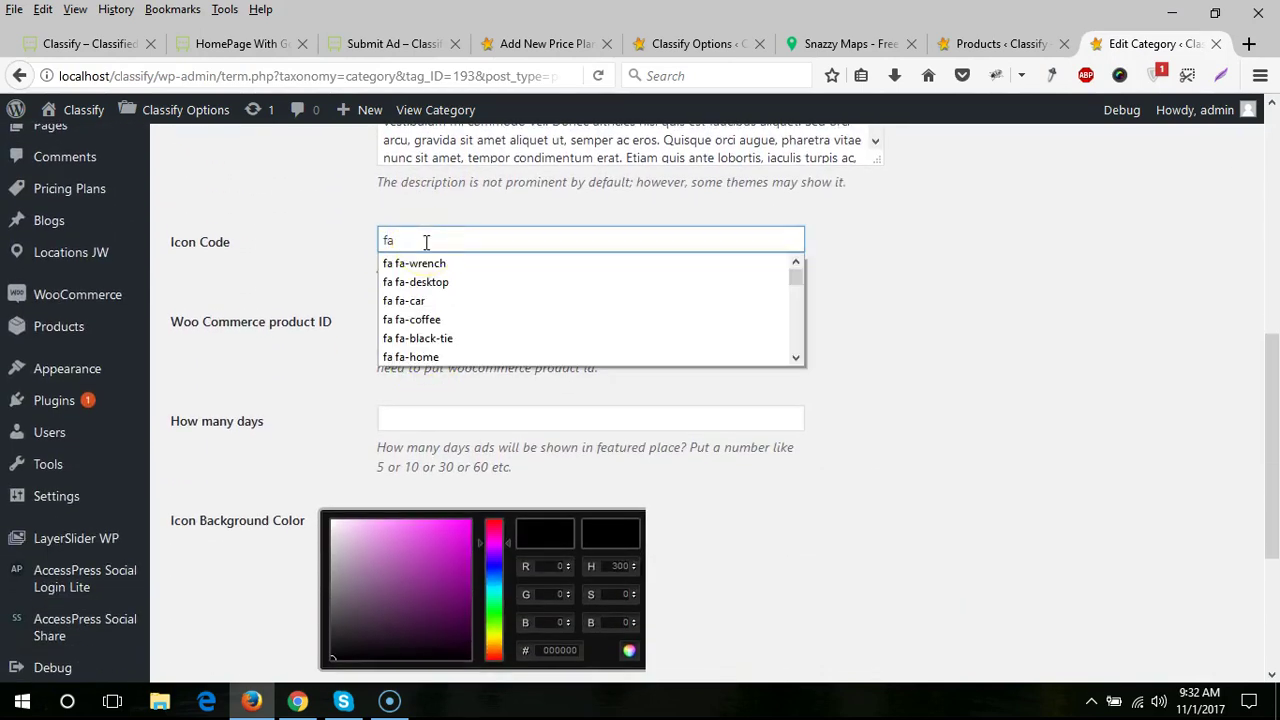
left_click(421, 301)
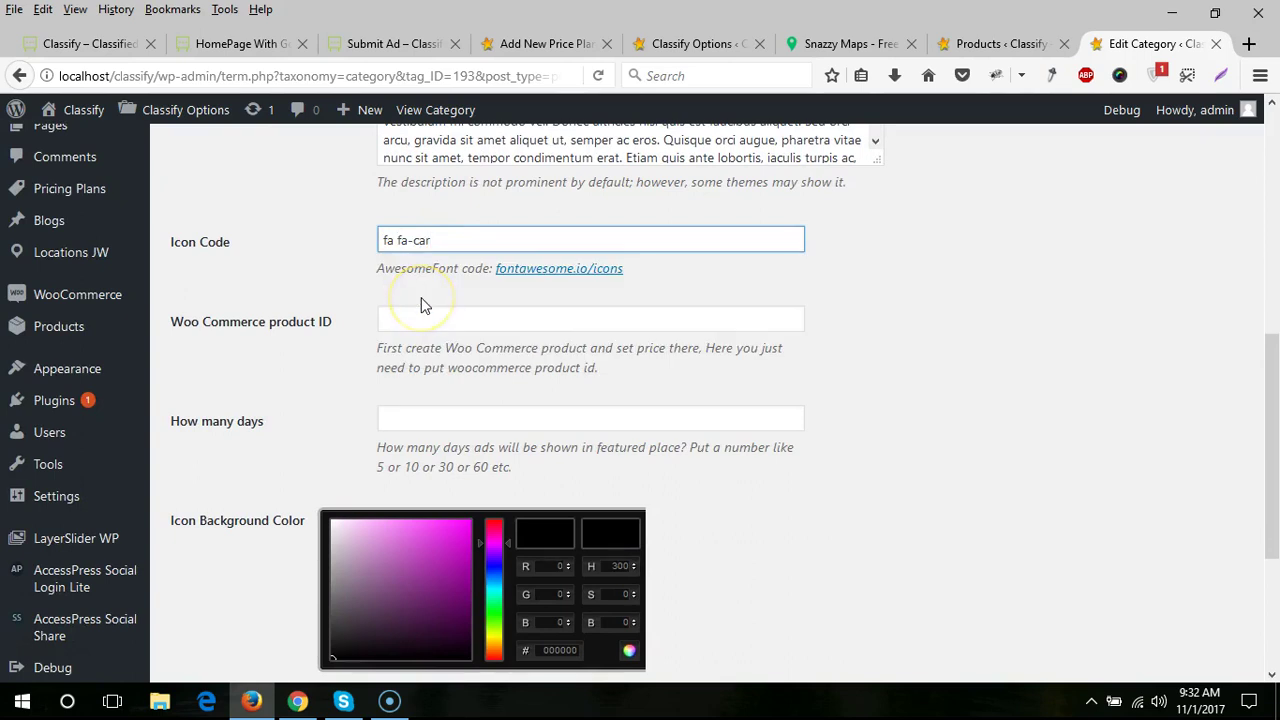
key("Down")
key("ctrl+a")
left_click(257, 294)
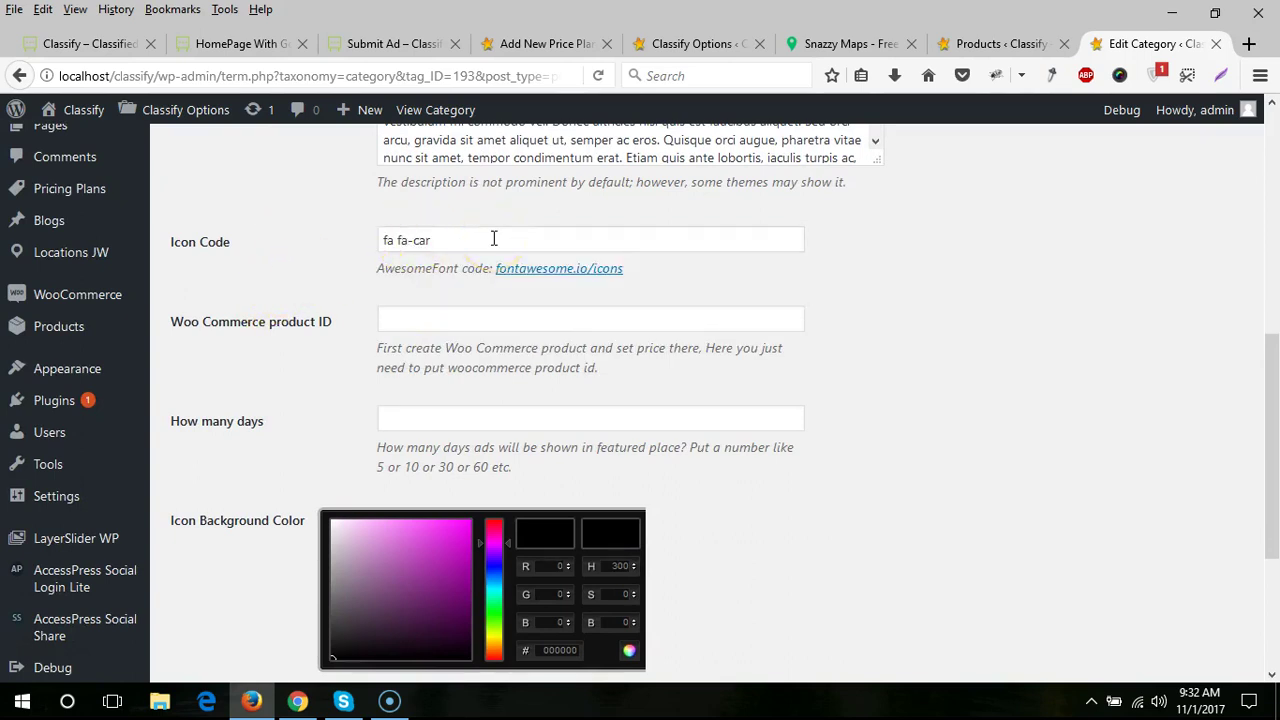
scroll(344, 398, "down", 3)
left_click_drag(449, 363, 444, 329)
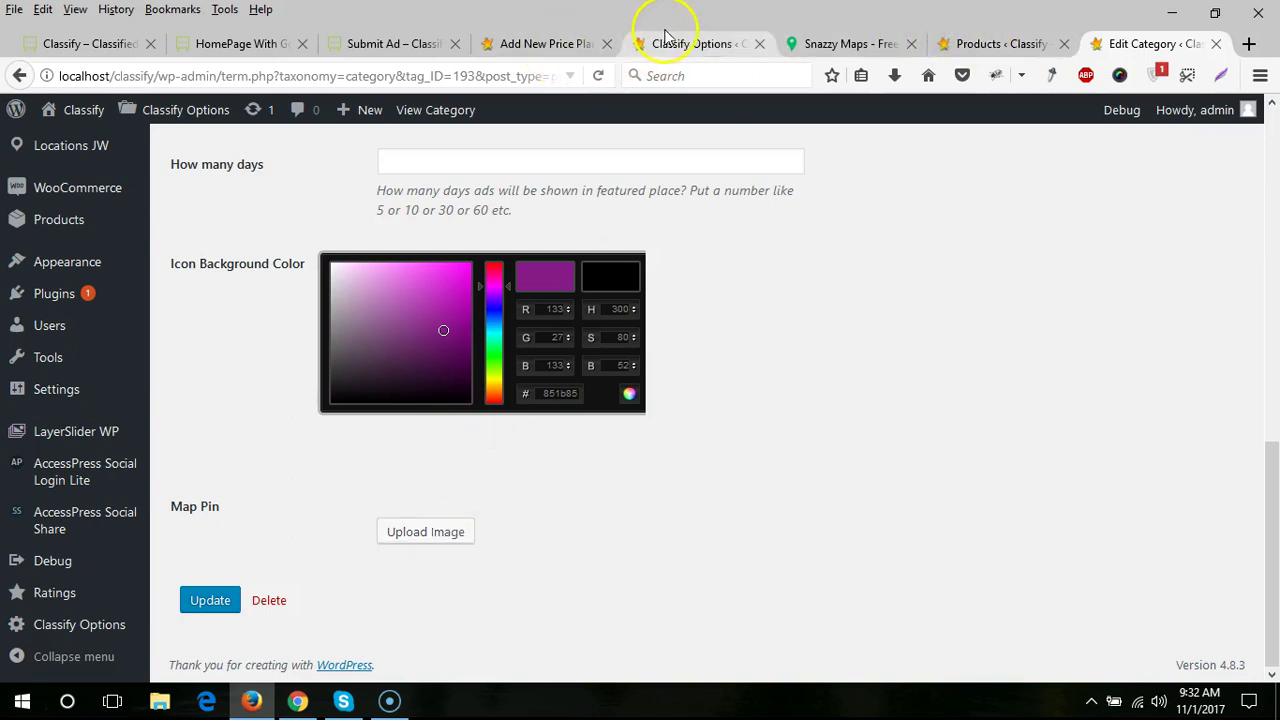
- Open the demo's Electronics category in a new tab and scroll through its page and map
left_click(692, 44)
scroll(651, 206, "down", 3)
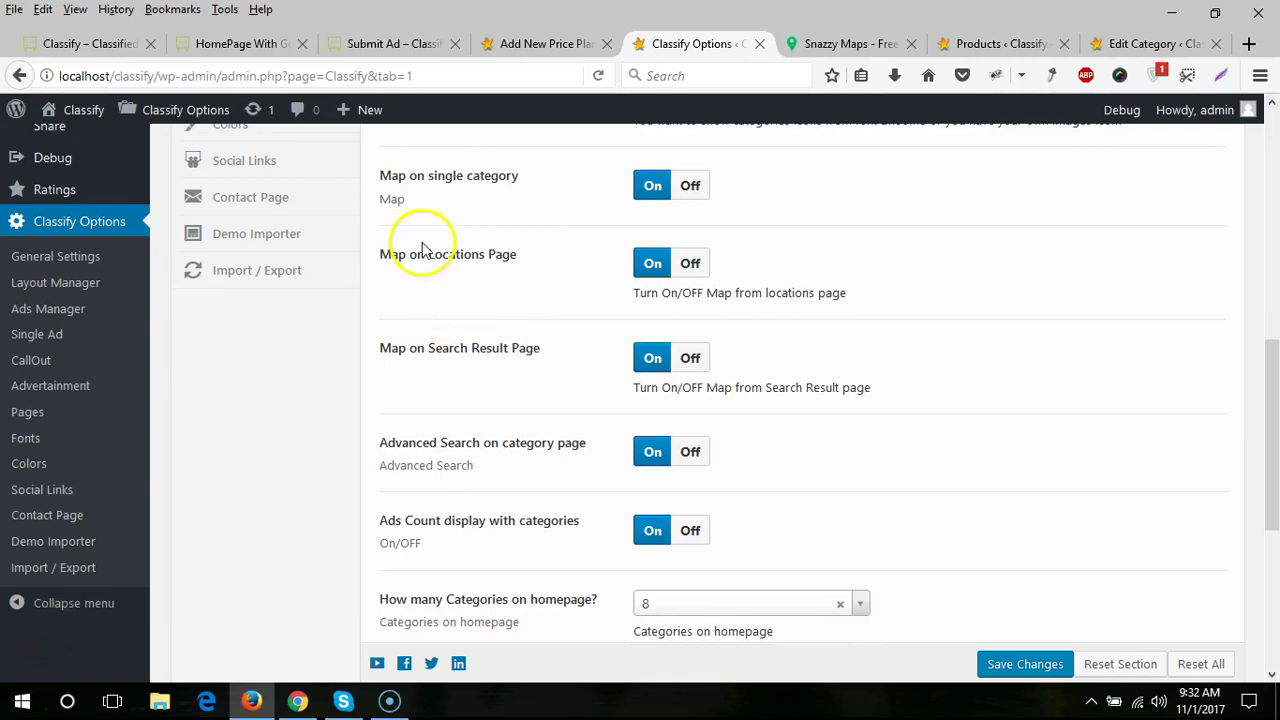
scroll(420, 249, "up", 1)
left_click(88, 44)
scroll(560, 306, "up", 10)
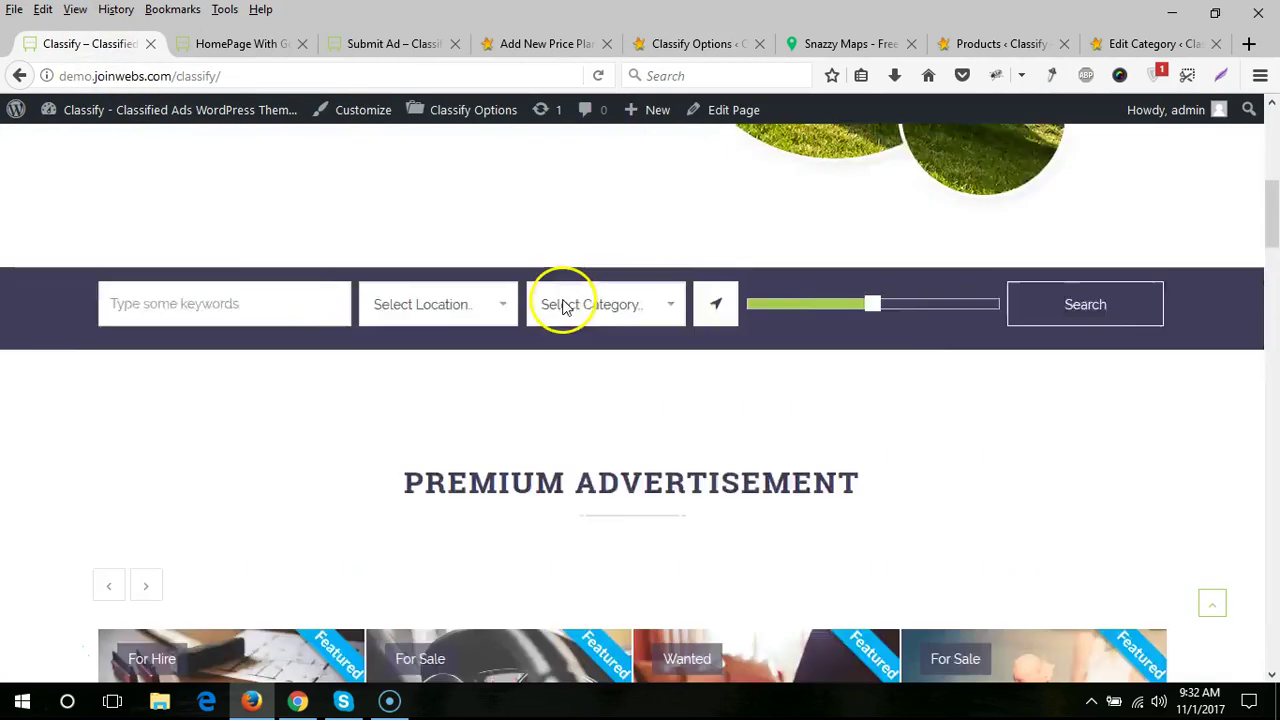
scroll(469, 480, "down", 7)
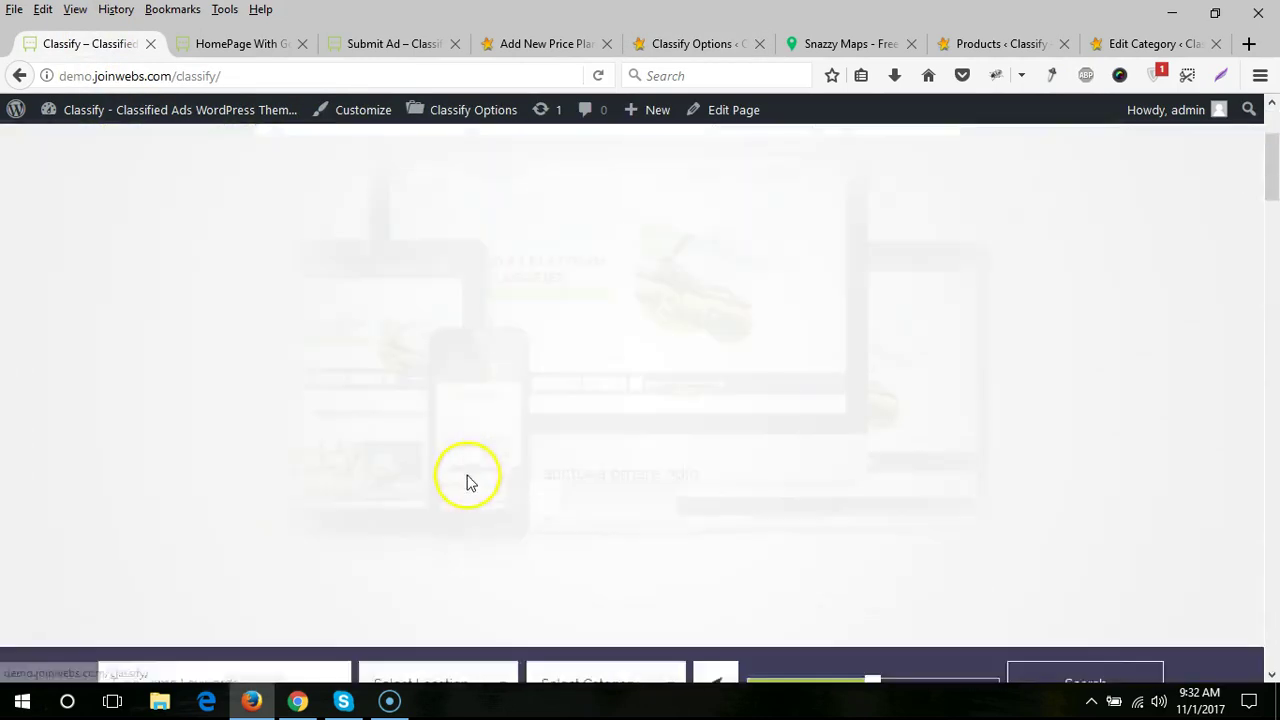
scroll(543, 457, "down", 5)
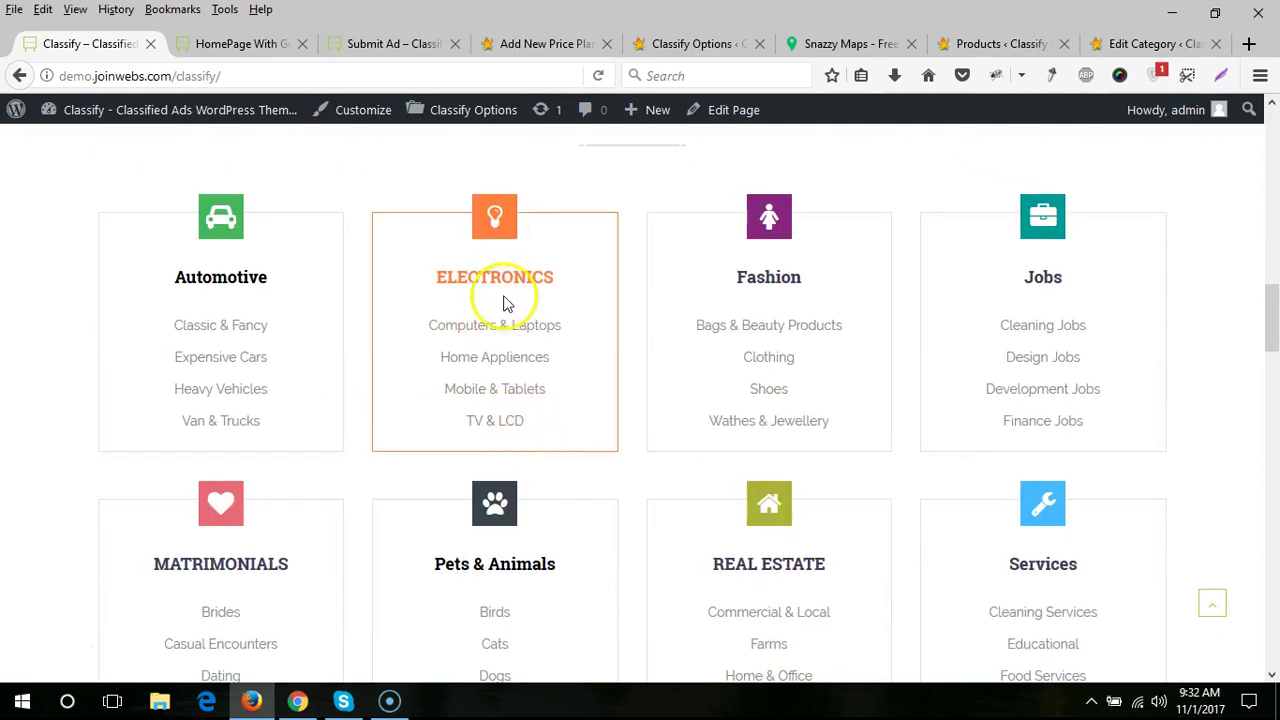
middle_click(509, 286)
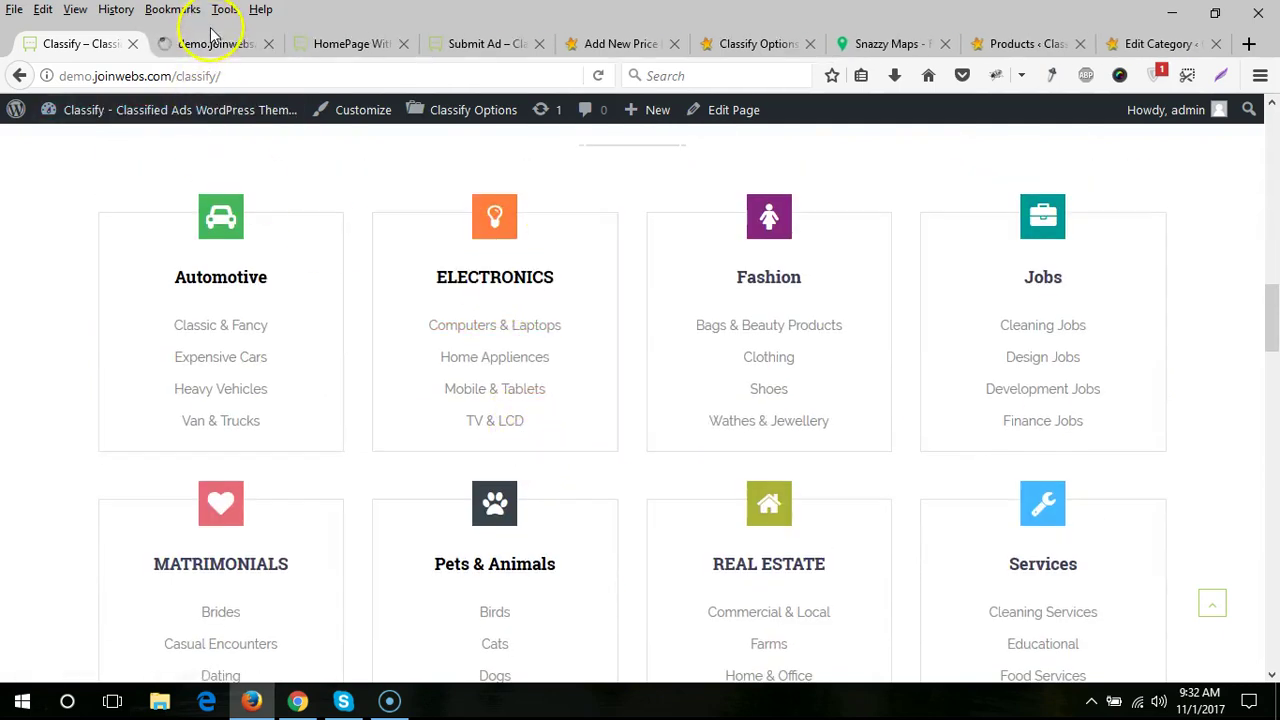
left_click(212, 48)
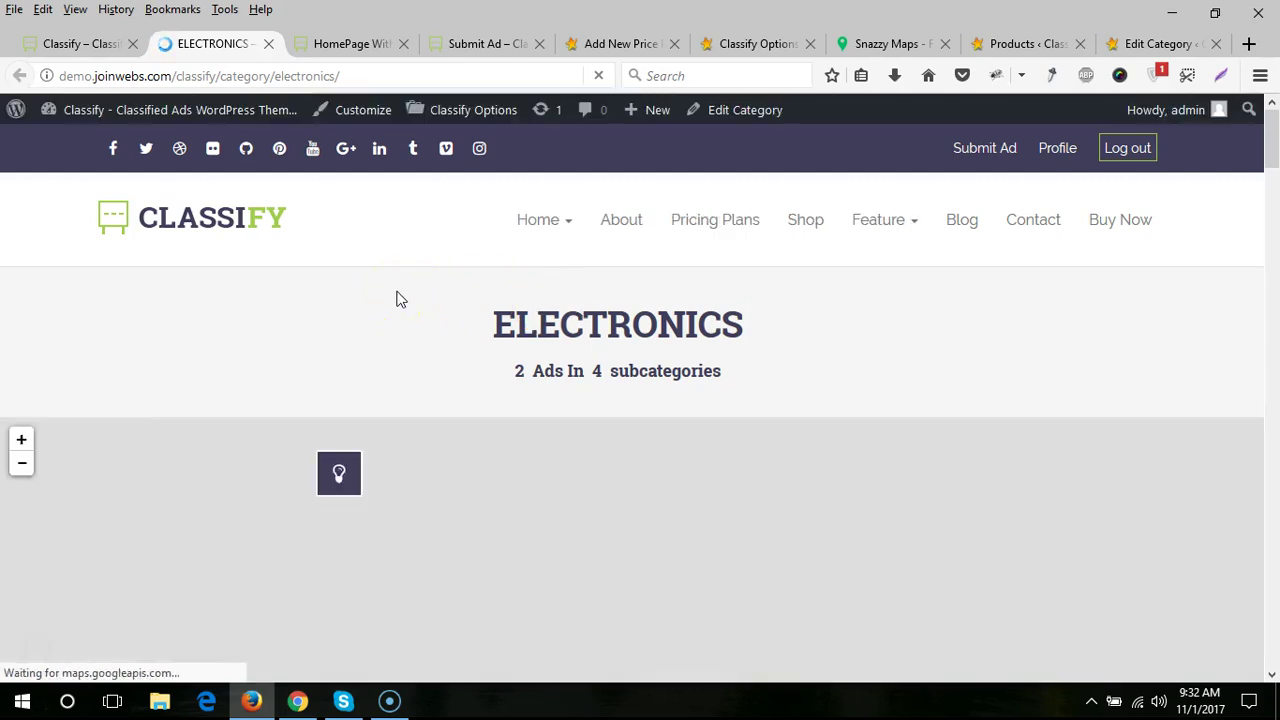
scroll(430, 239, "down", 2)
scroll(628, 349, "down", 1)
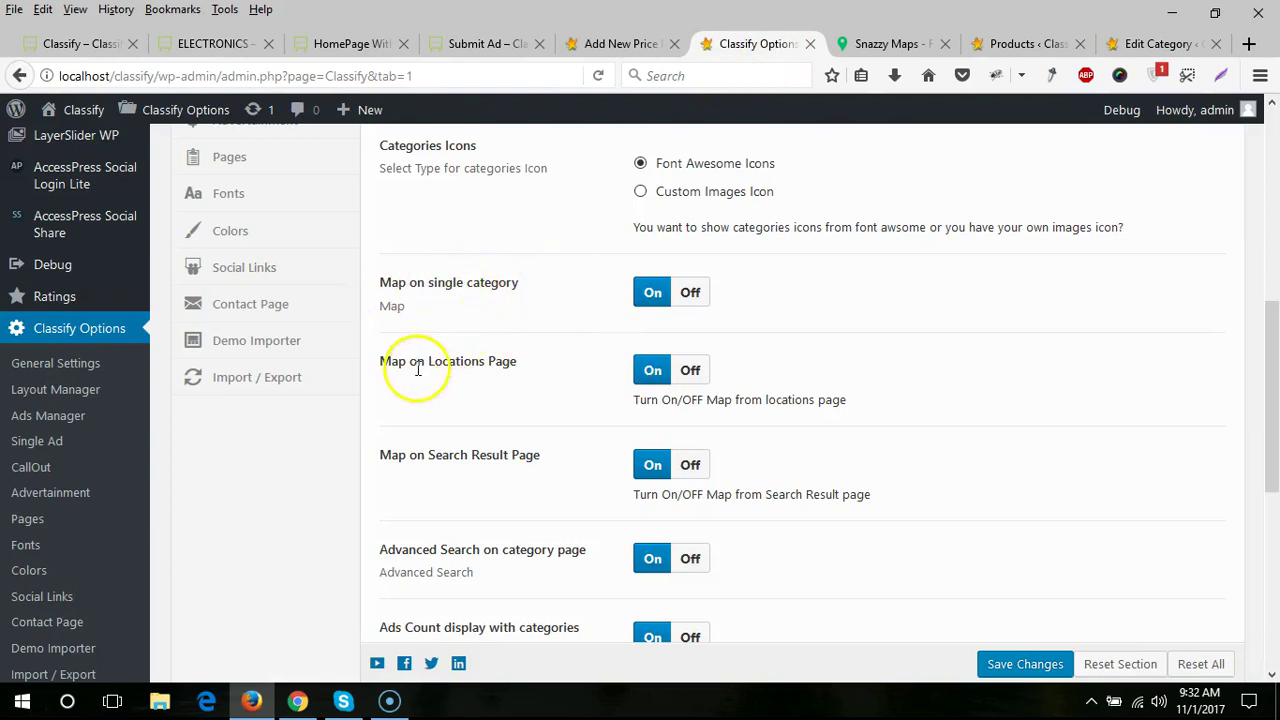
- Open the demo's Glasgow location page in a new tab, then check the Classify map settings
left_click(80, 44)
scroll(428, 423, "down", 10)
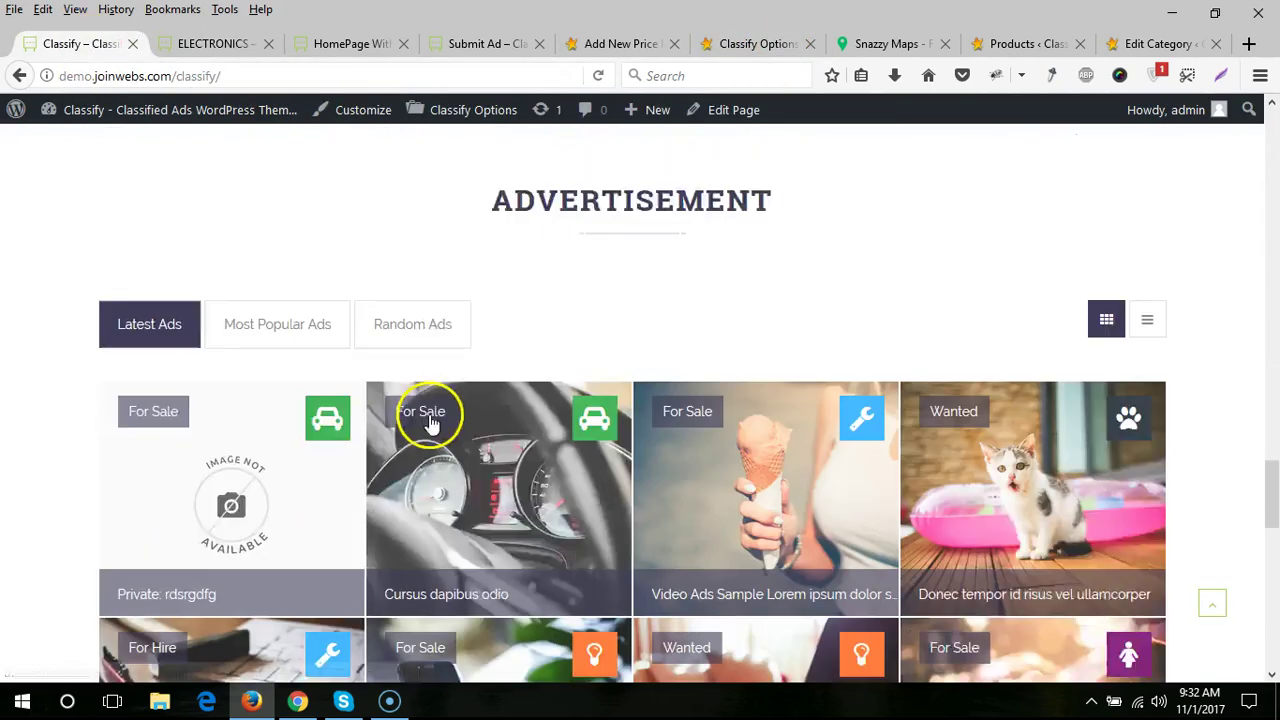
scroll(300, 371, "up", 3)
middle_click(190, 365)
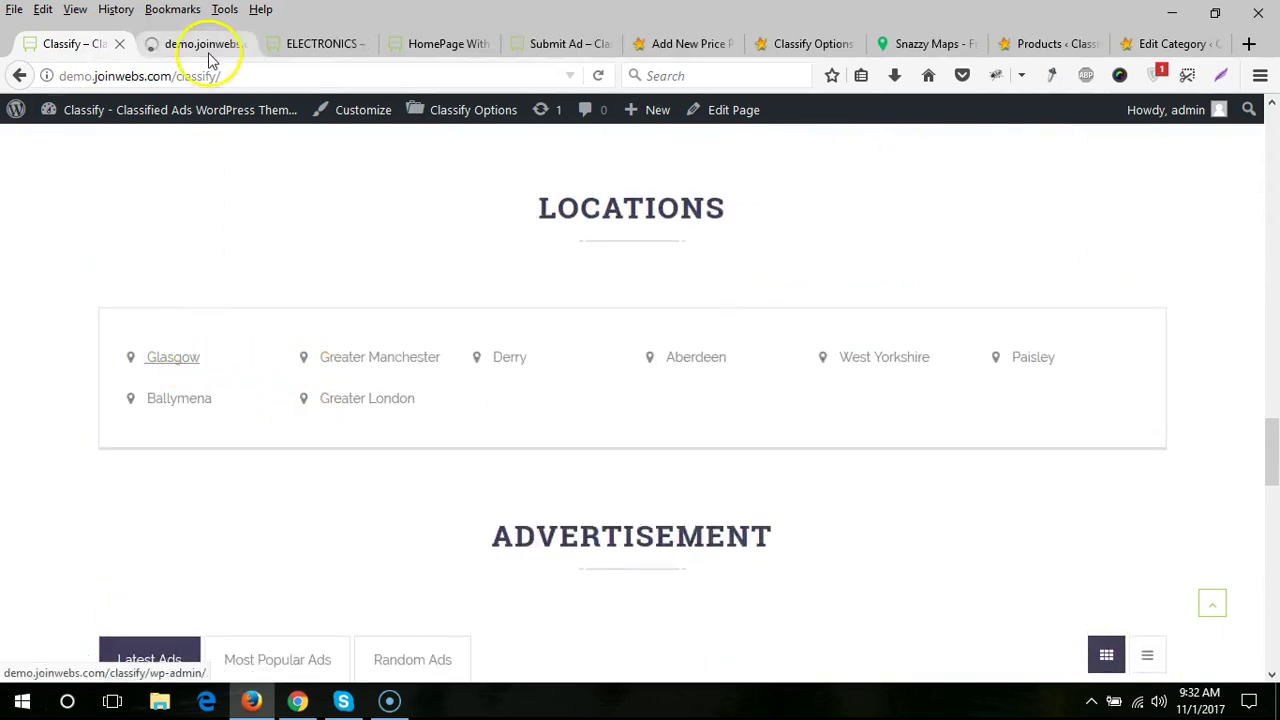
left_click(205, 43)
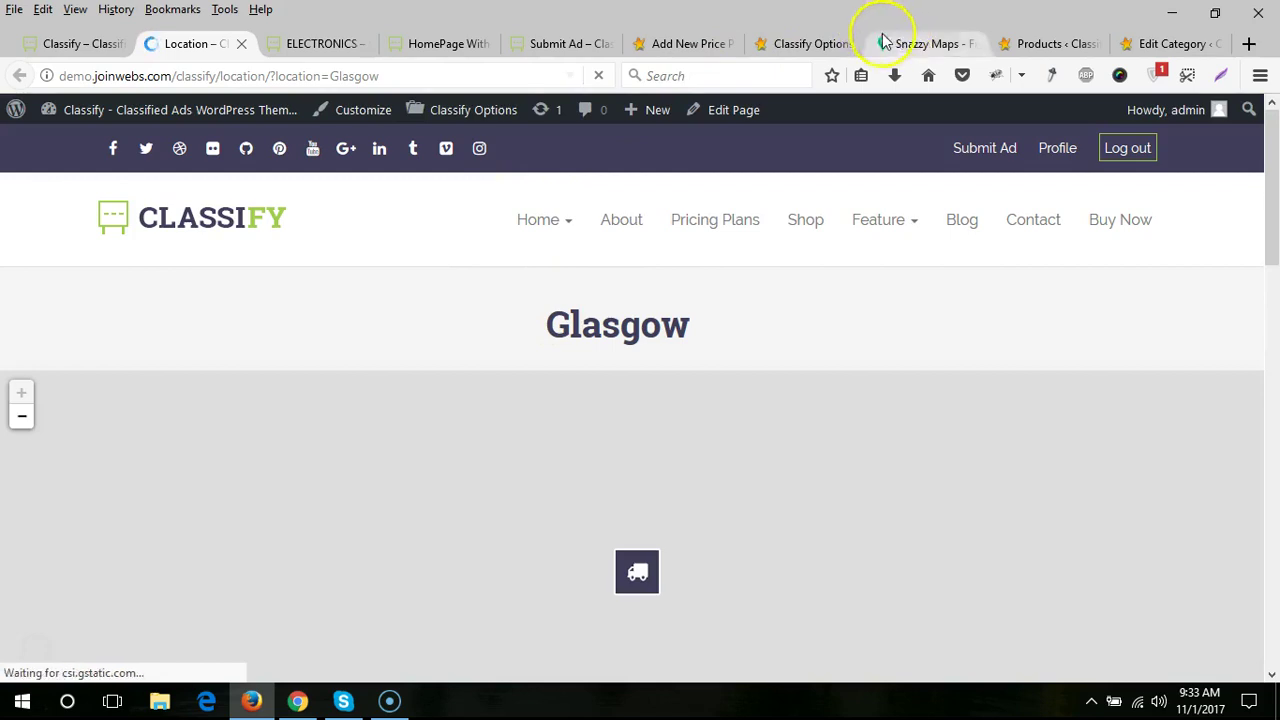
left_click(814, 44)
scroll(500, 395, "down", 2)
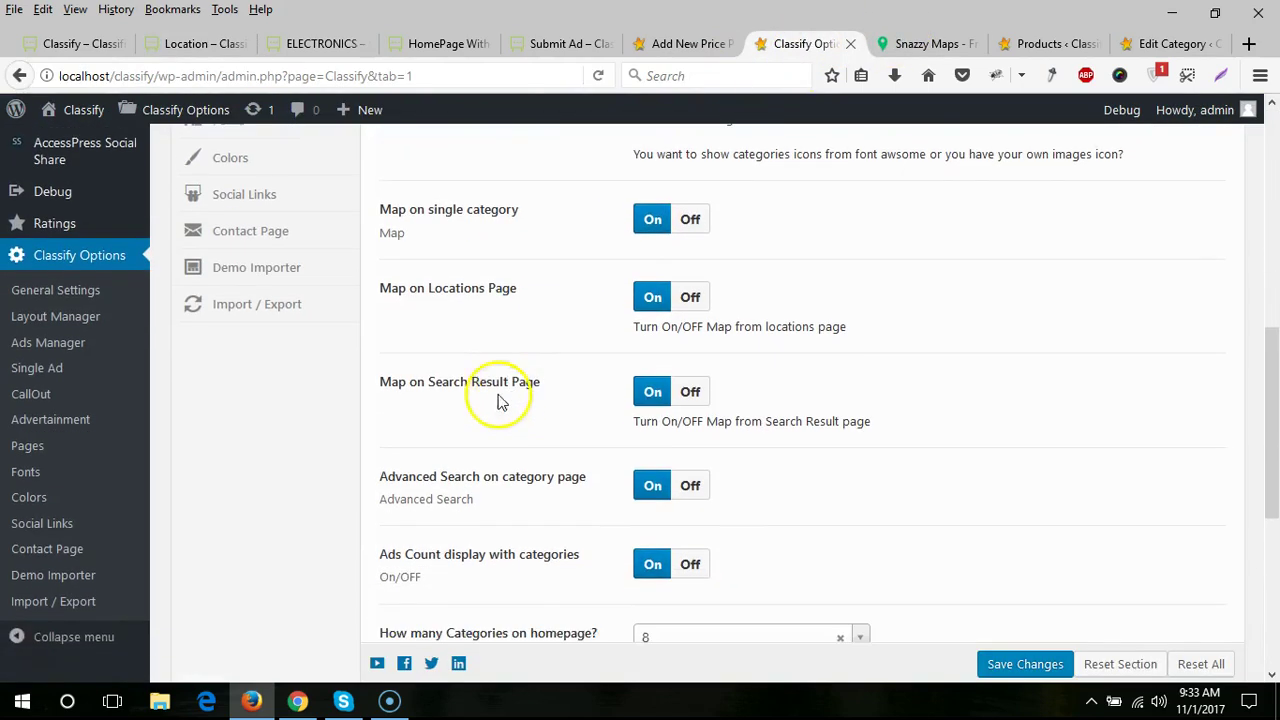
- Compare the Electronics category map, then run a homepage search to view the search-results map
left_click(320, 43)
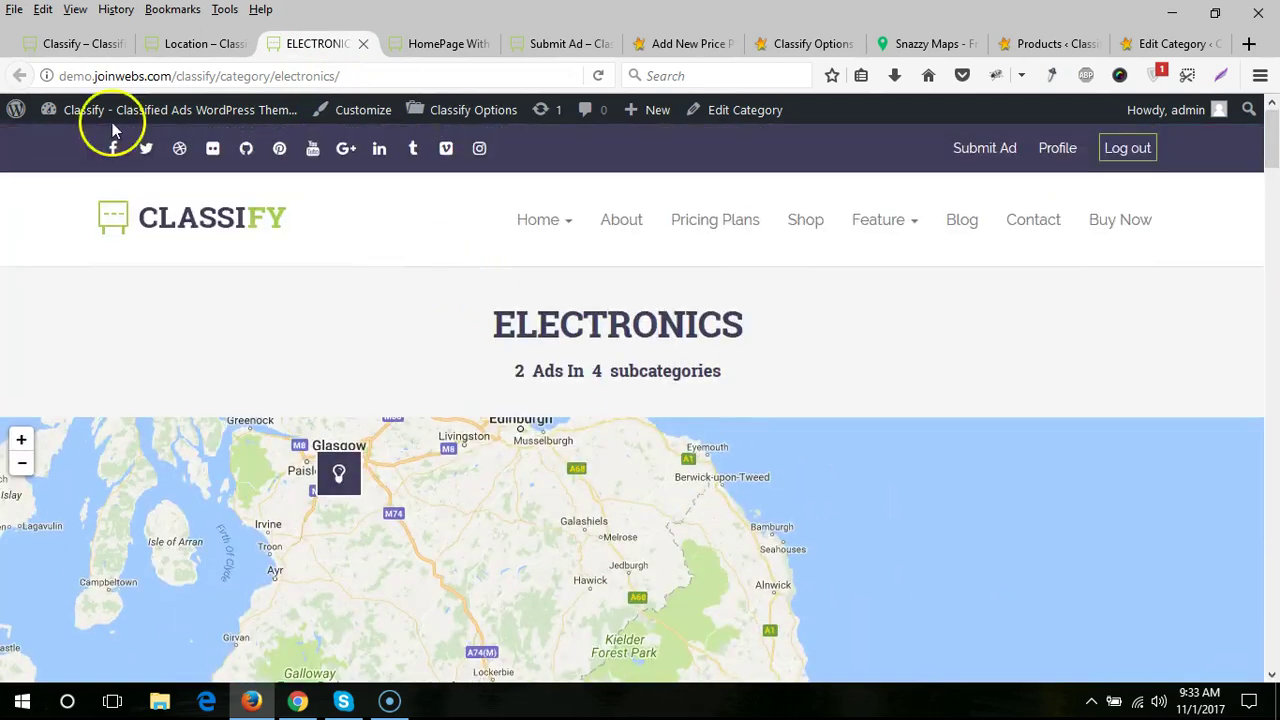
left_click(92, 44)
scroll(1234, 423, "down", 1)
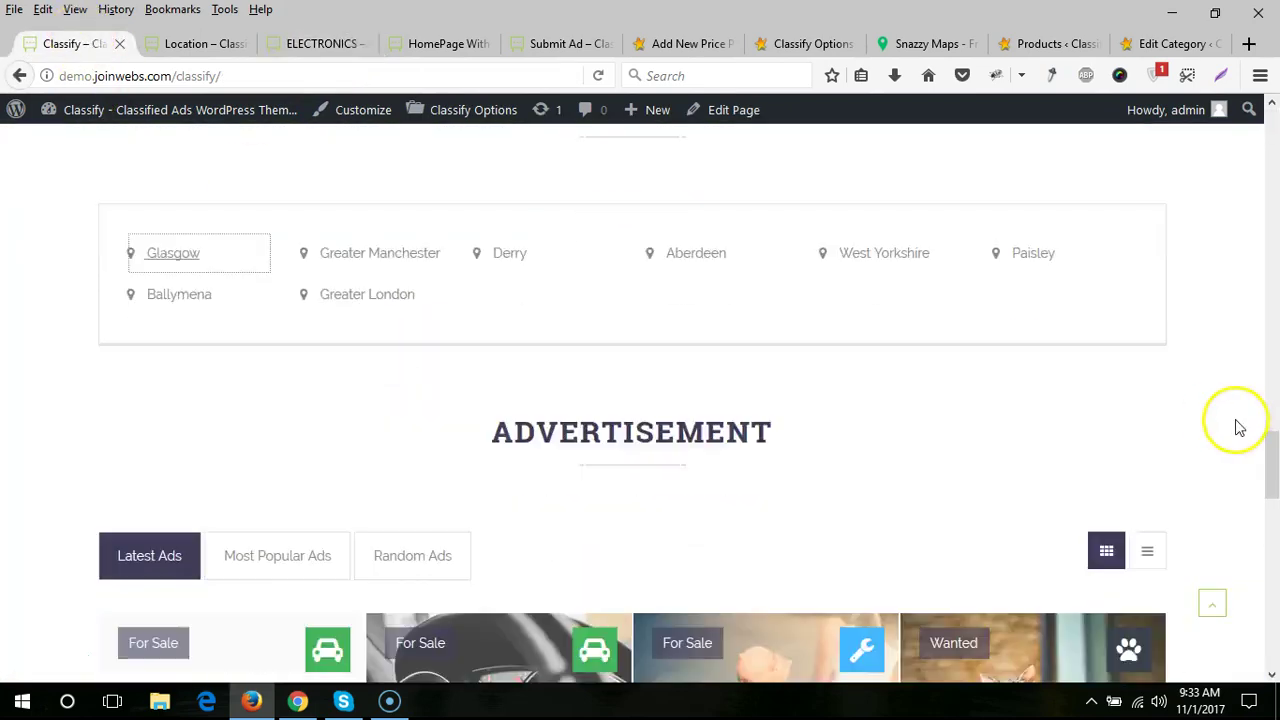
scroll(1043, 317, "up", 15)
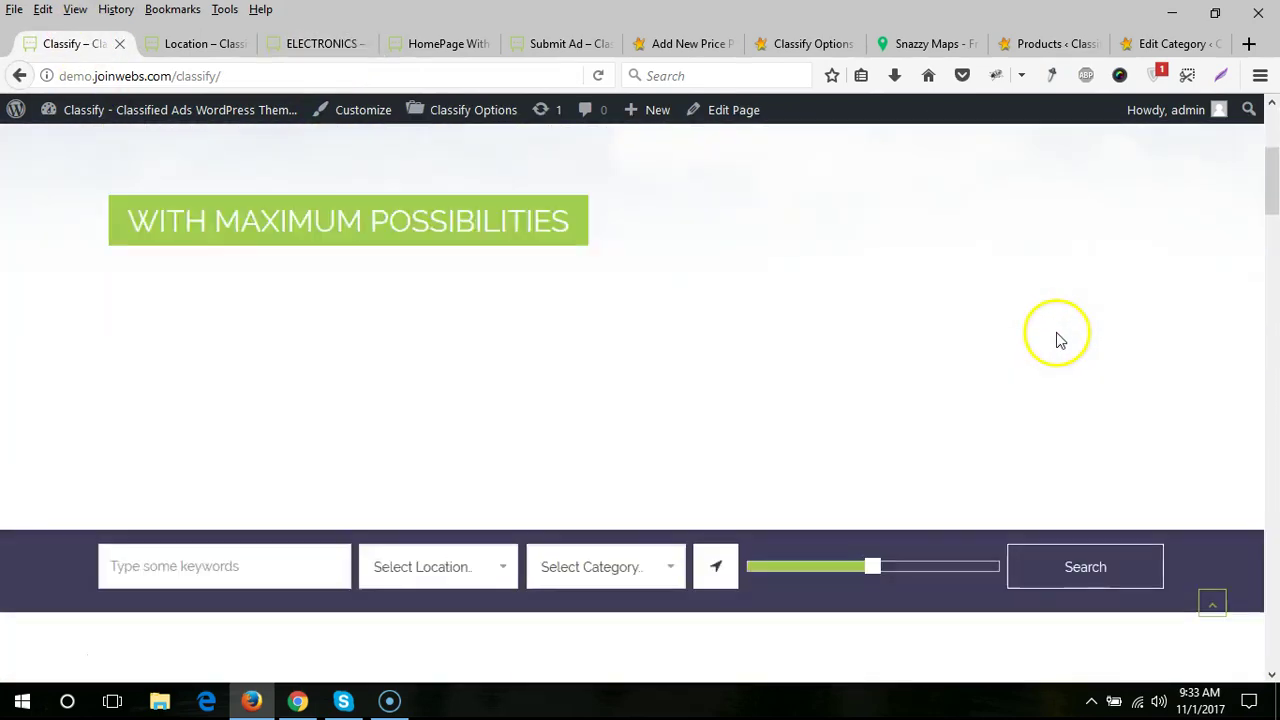
scroll(1060, 380, "down", 2)
left_click(1088, 445)
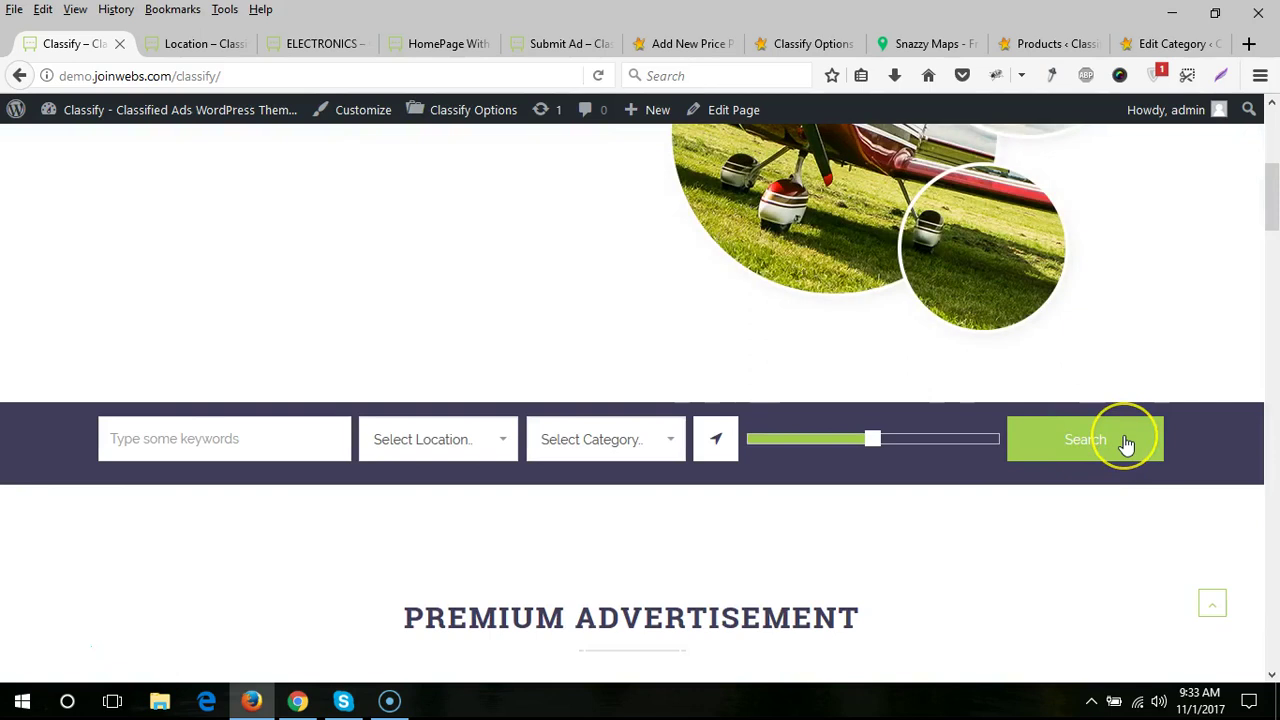
left_click(1126, 444)
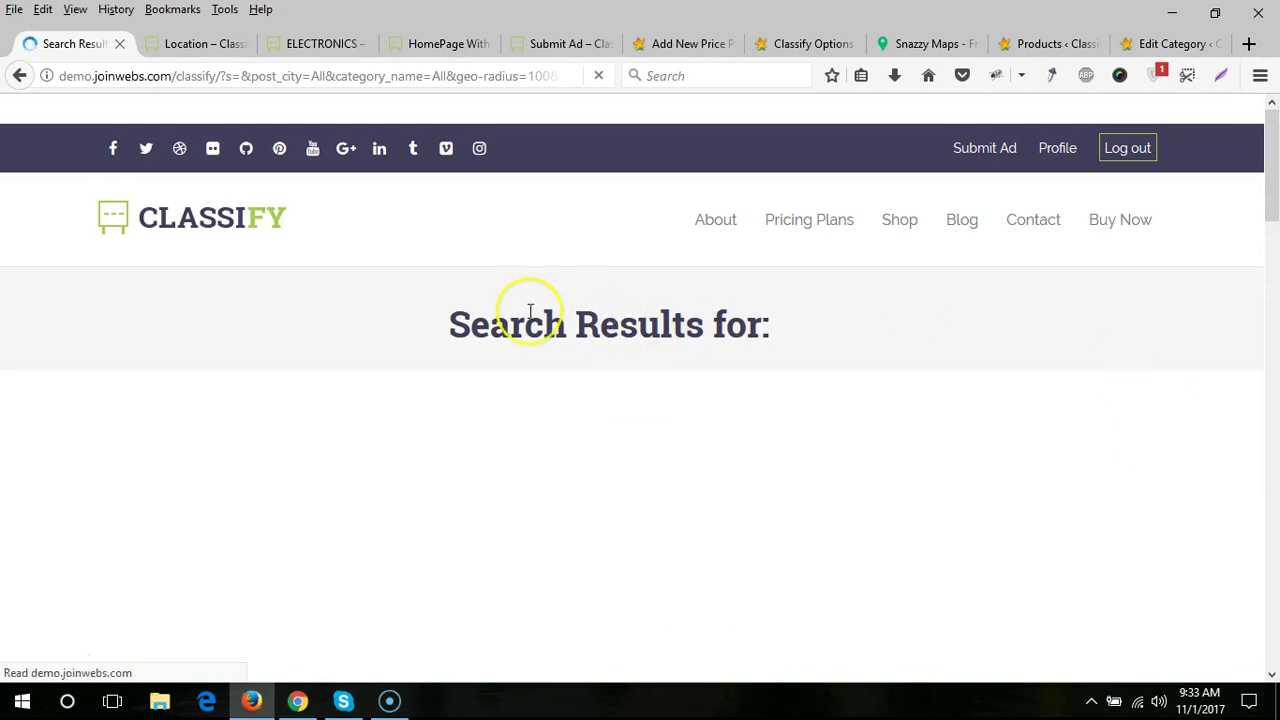
scroll(517, 443, "down", 2)
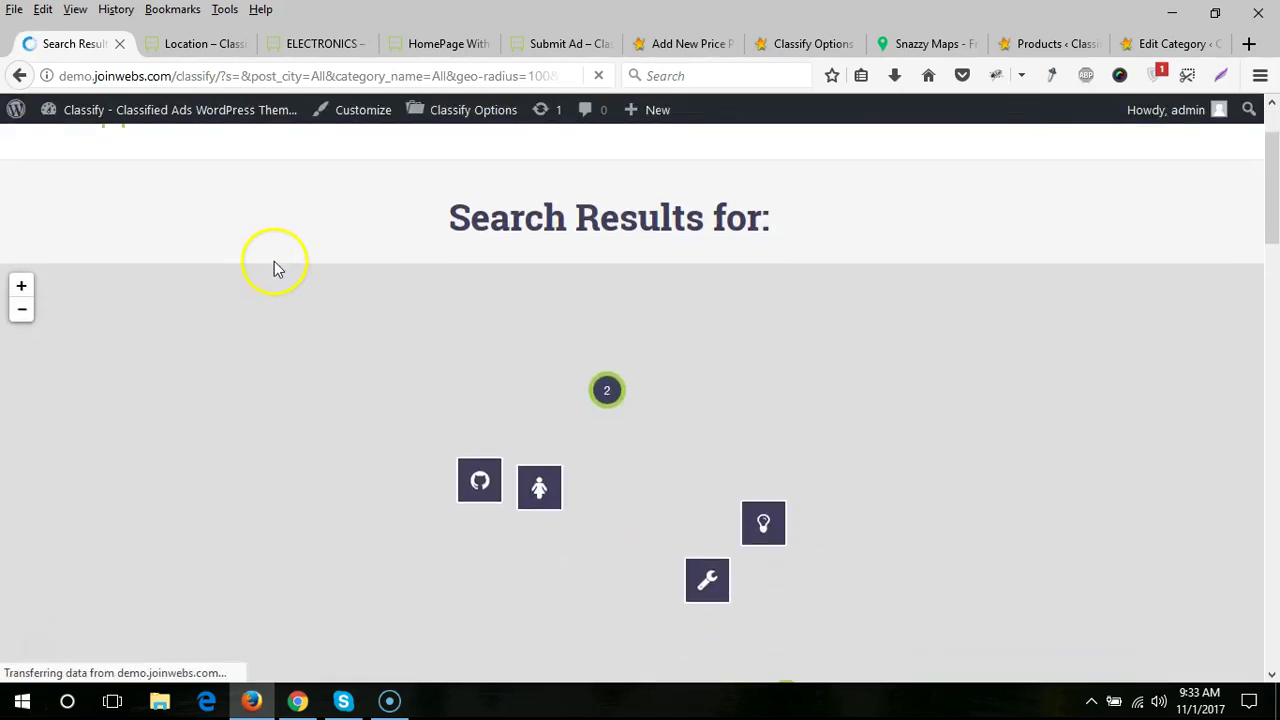
scroll(275, 268, "up", 2)
left_click(20, 75)
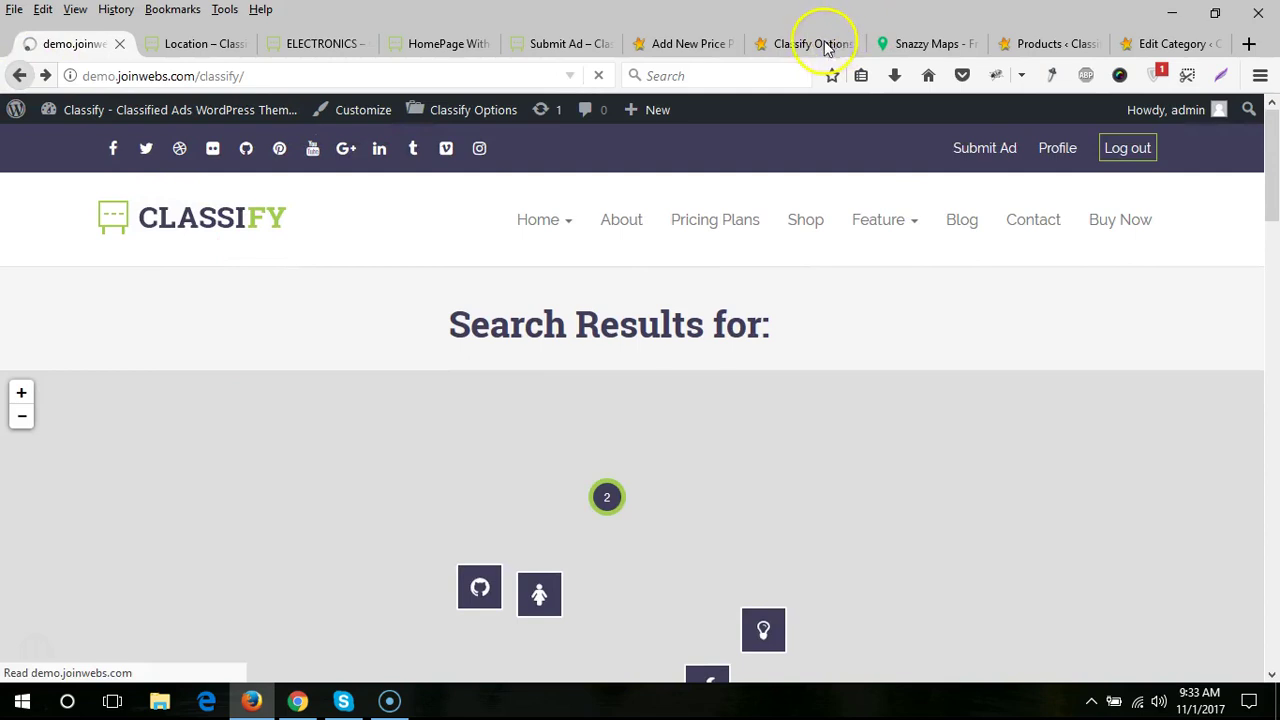
left_click(824, 45)
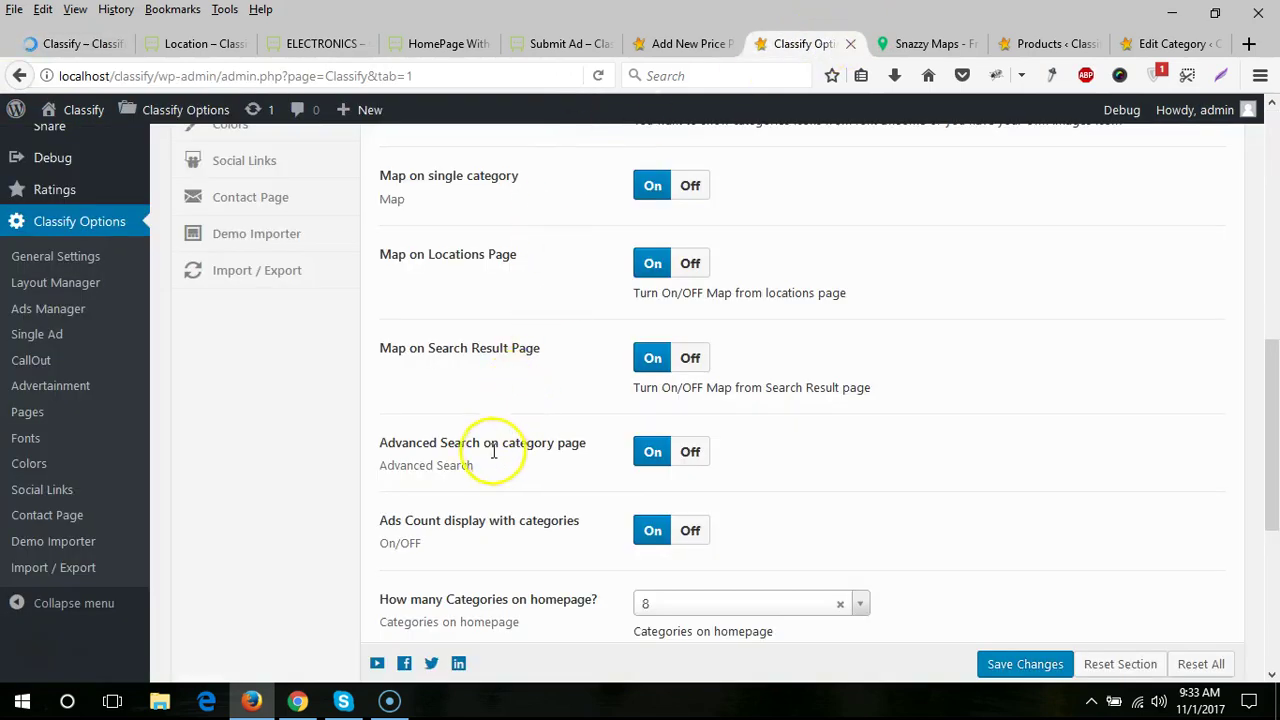
left_click(318, 43)
scroll(1160, 333, "down", 15)
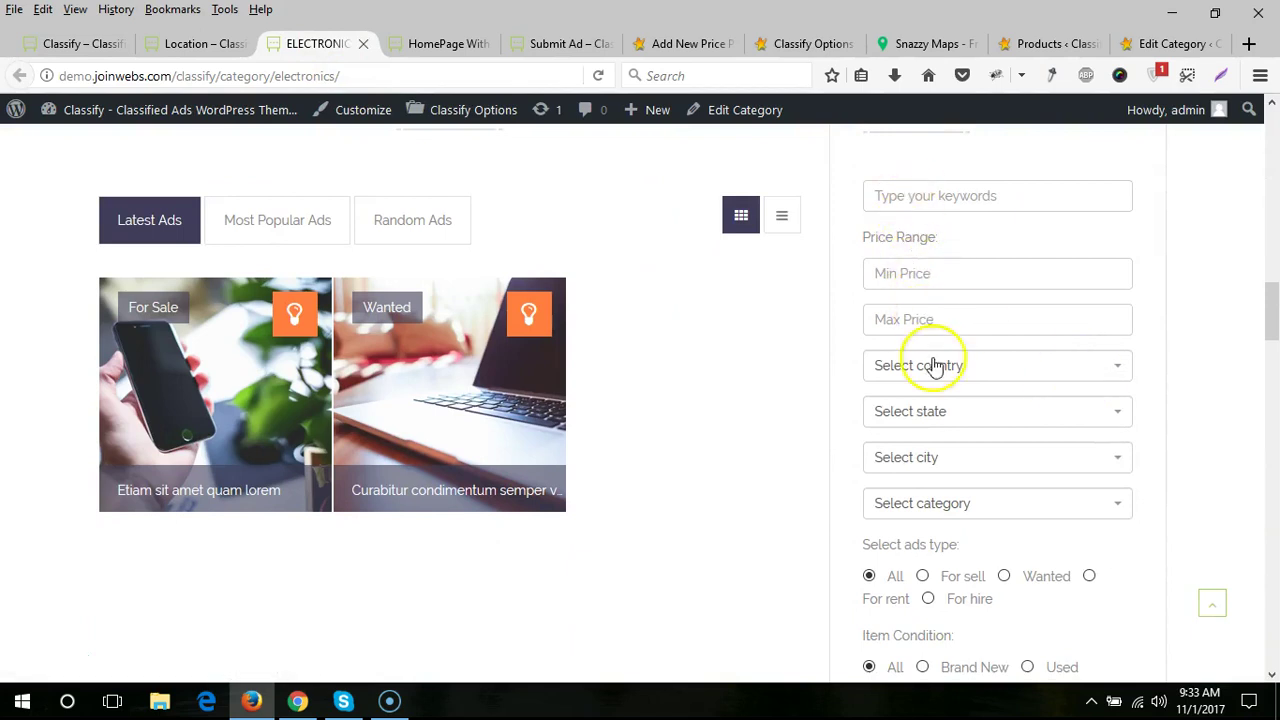
scroll(934, 363, "down", 4)
scroll(928, 284, "up", 4)
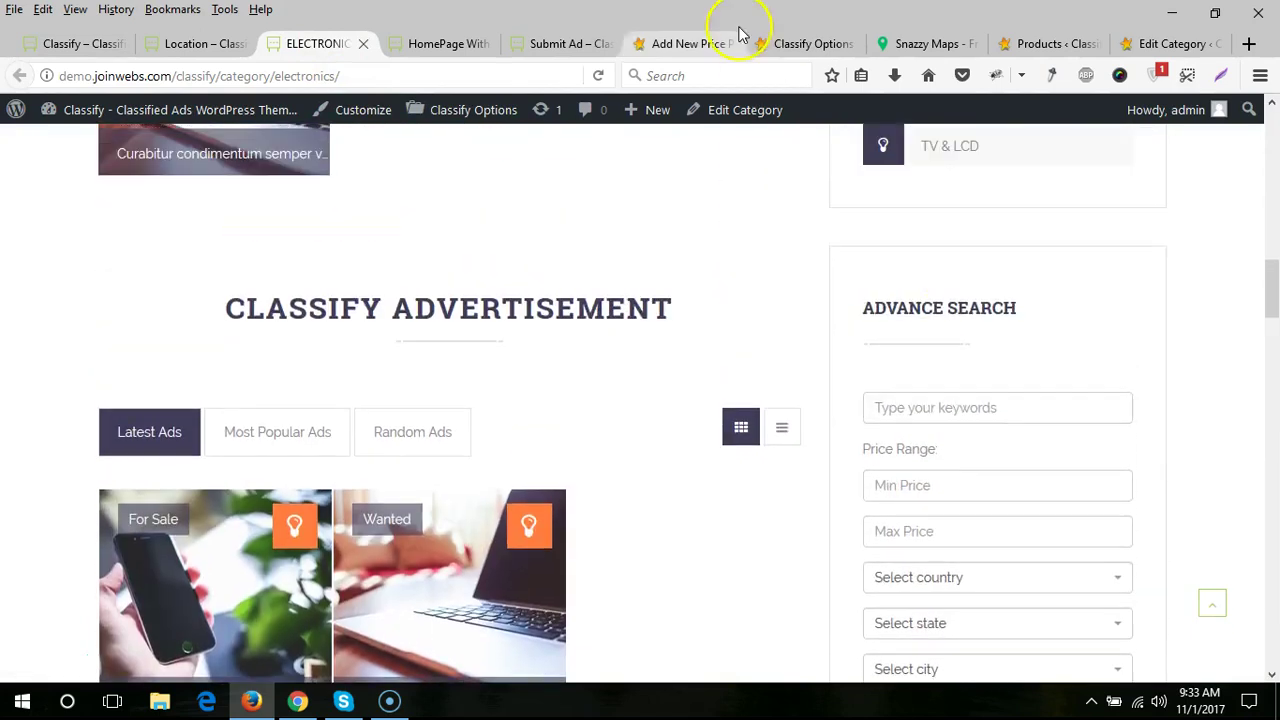
left_click(790, 43)
scroll(512, 420, "down", 1)
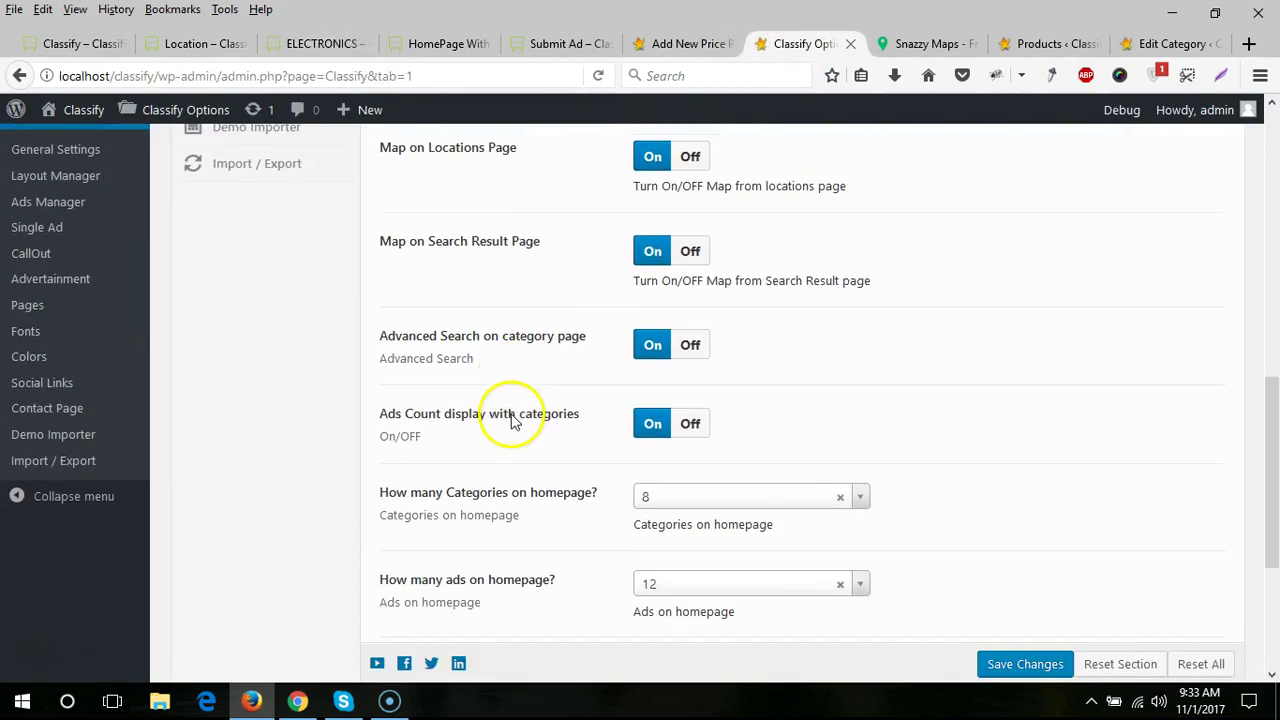
left_click(122, 52)
scroll(417, 443, "down", 8)
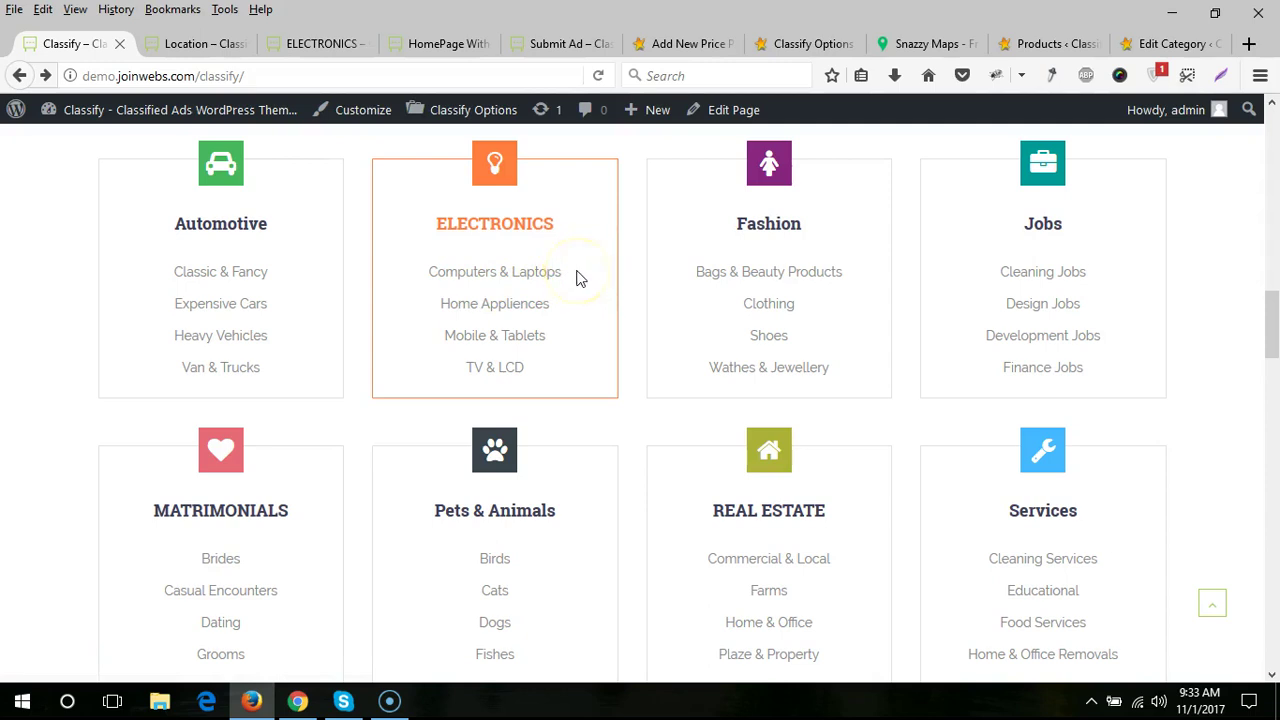
left_click(806, 43)
scroll(565, 405, "down", 2)
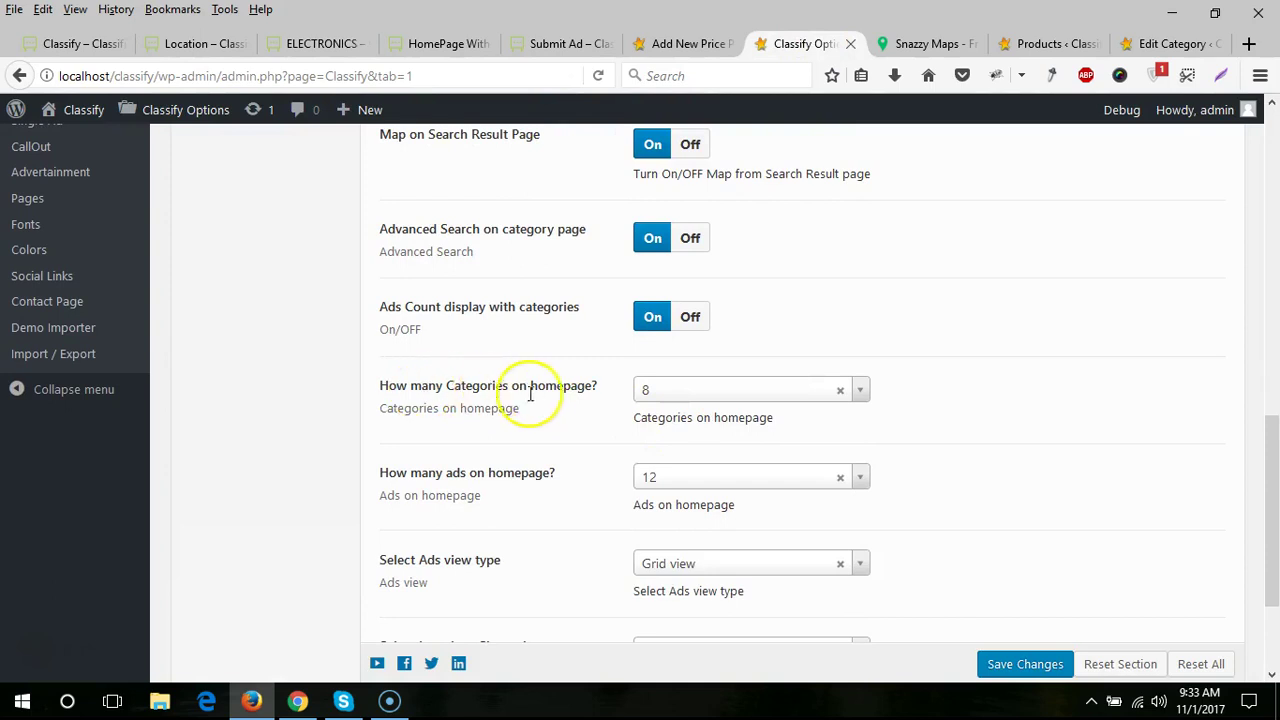
left_click(82, 42)
scroll(471, 337, "down", 5)
scroll(466, 343, "up", 5)
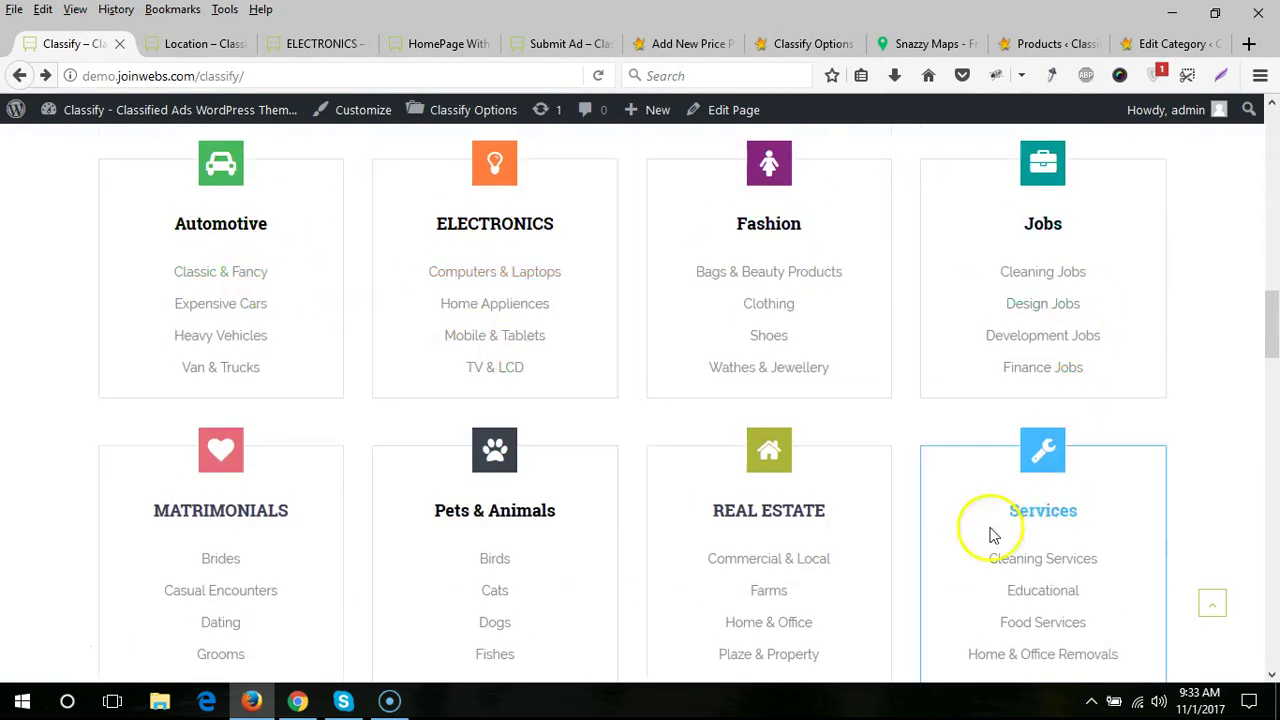
left_click(795, 43)
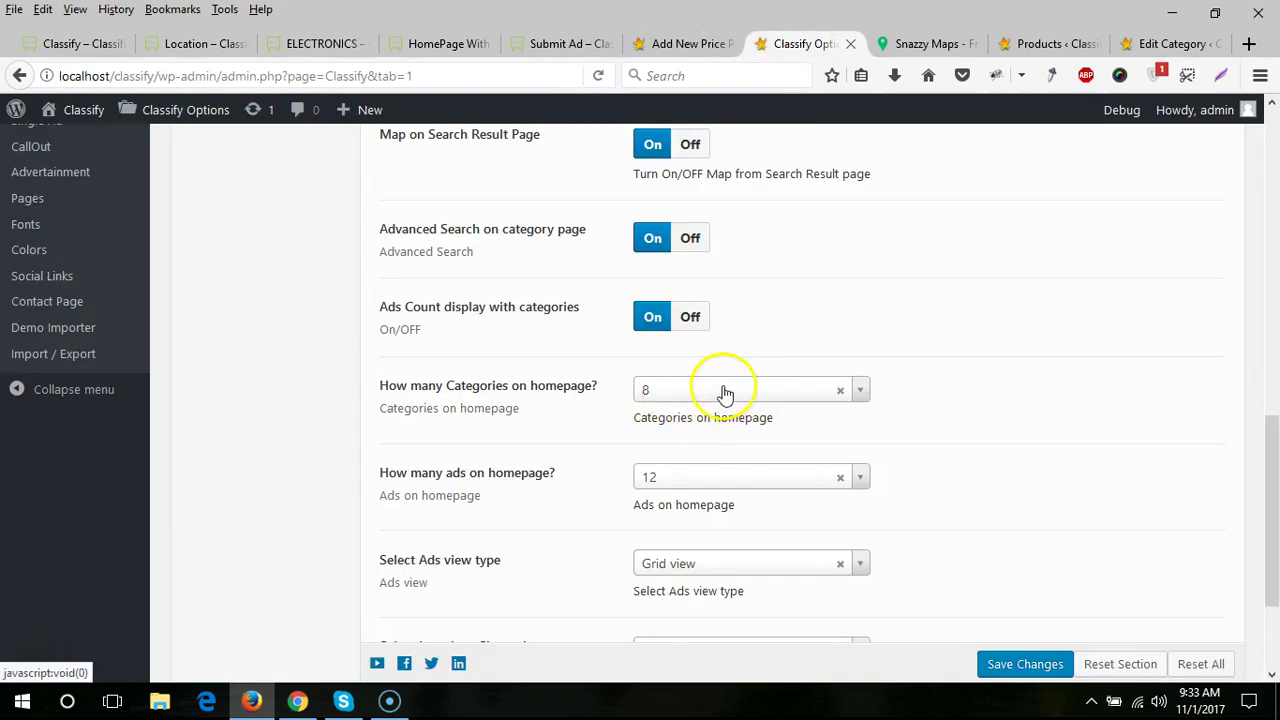
- Switch the demo homepage's advertisement listing from grid to list view
scroll(725, 393, "down", 2)
left_click(95, 47)
scroll(374, 380, "down", 15)
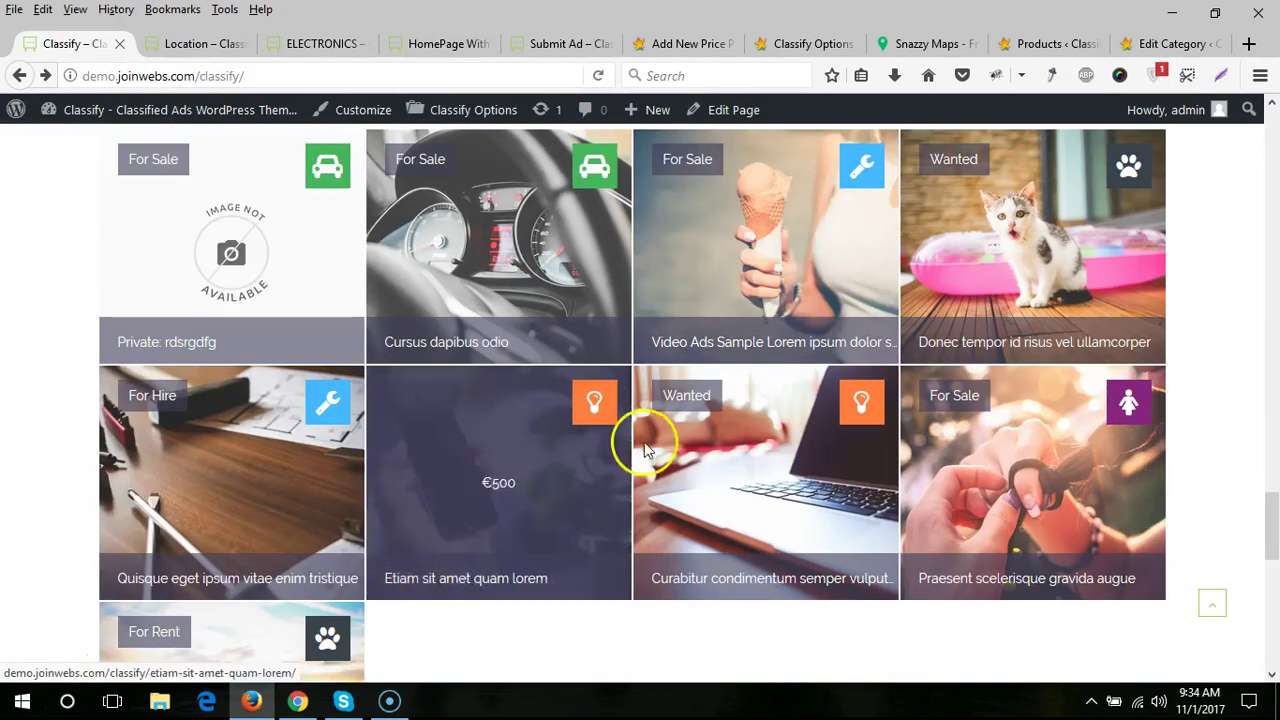
left_click(803, 45)
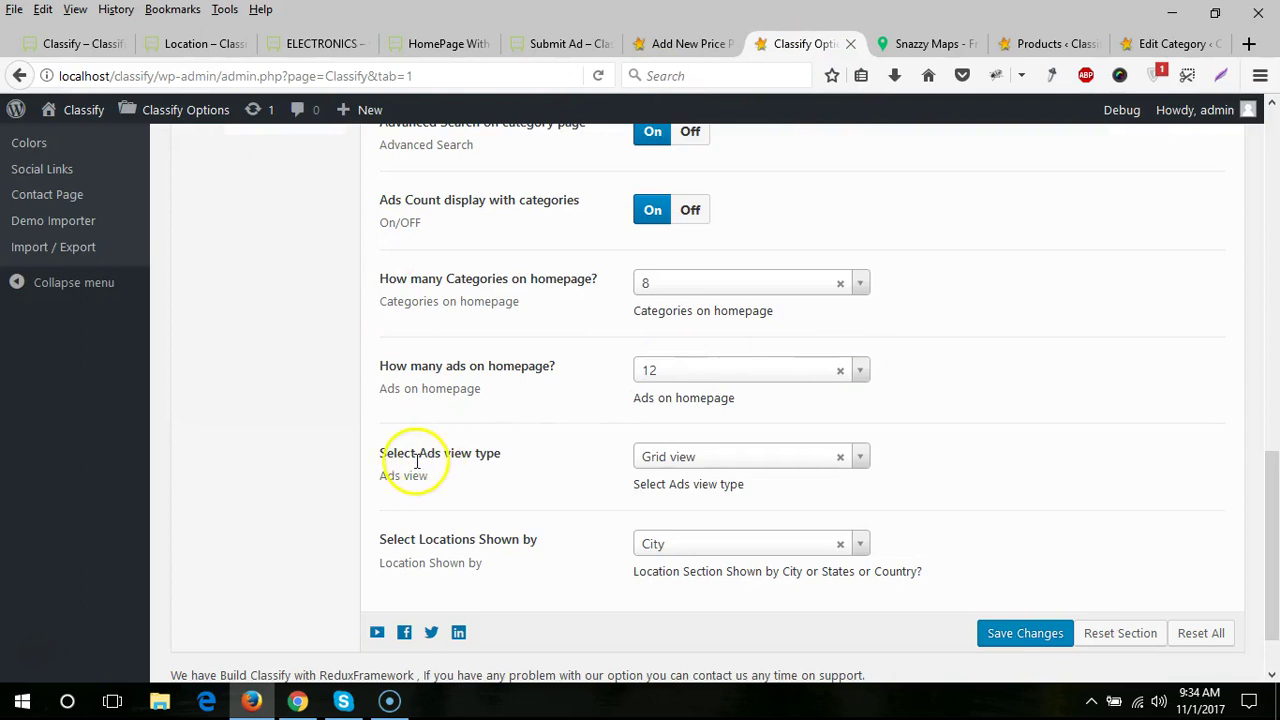
left_click(85, 43)
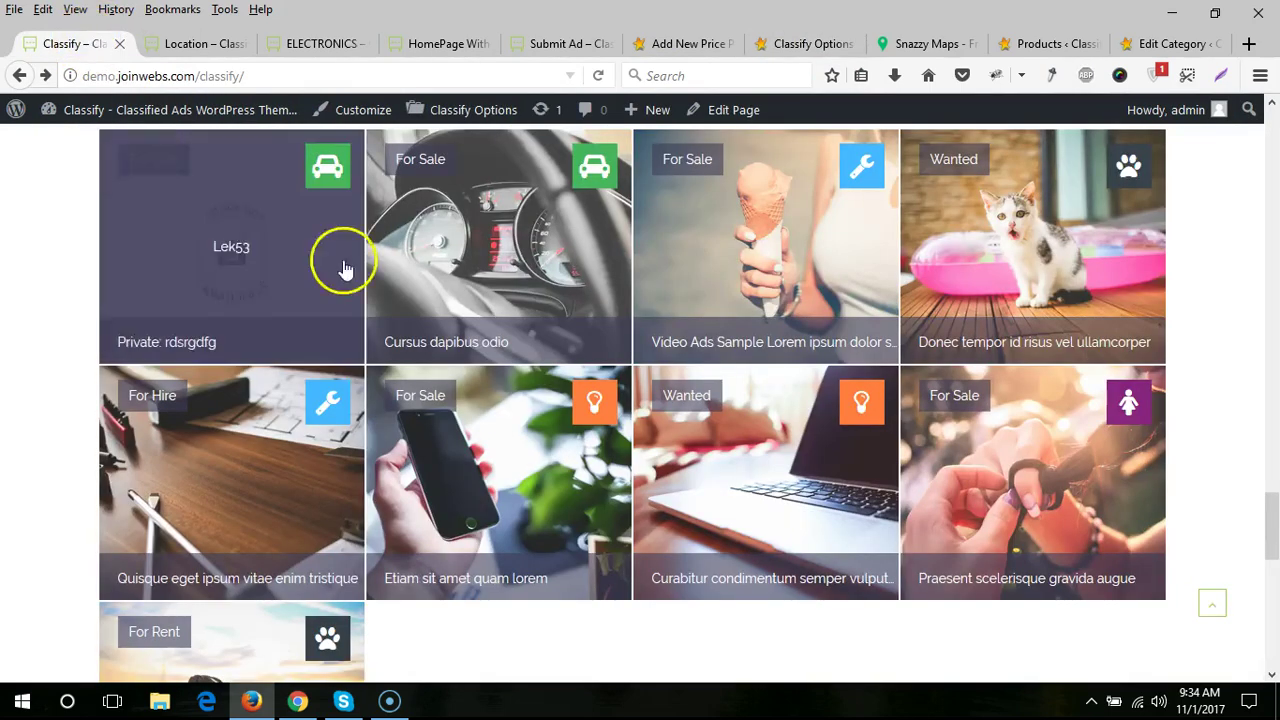
scroll(771, 399, "down", 8)
scroll(771, 399, "up", 10)
scroll(811, 423, "down", 2)
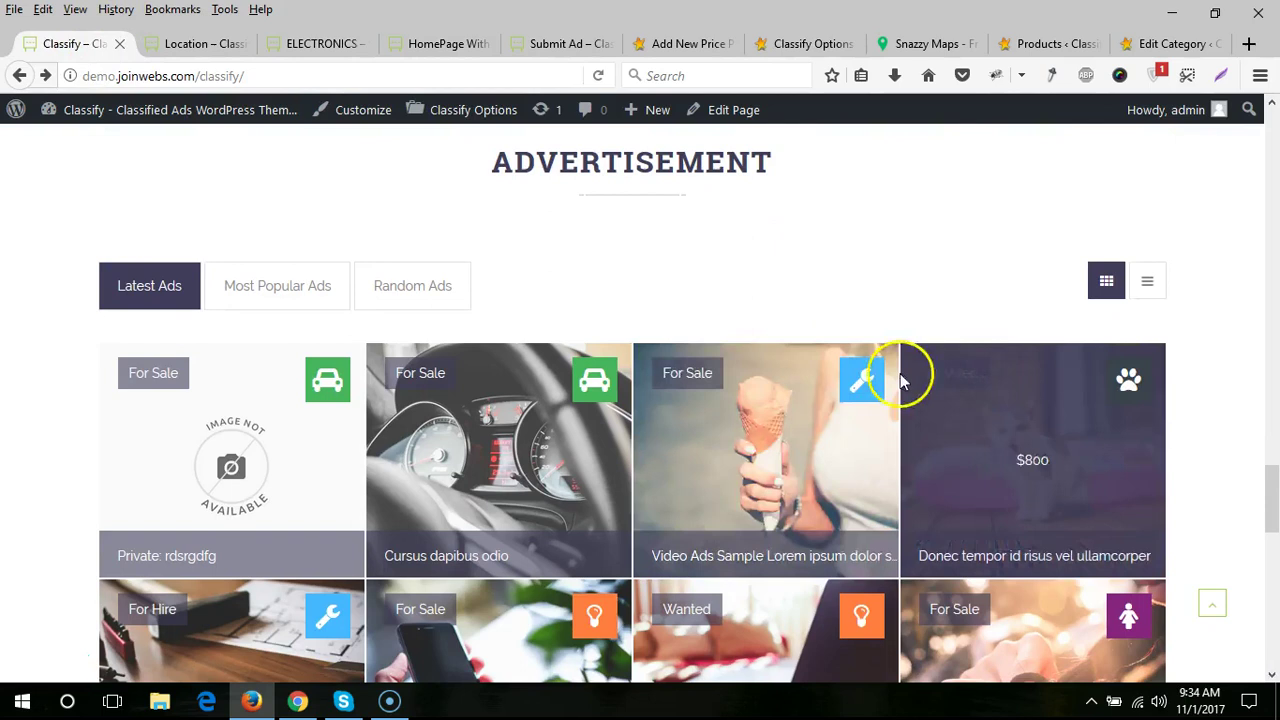
left_click(1147, 278)
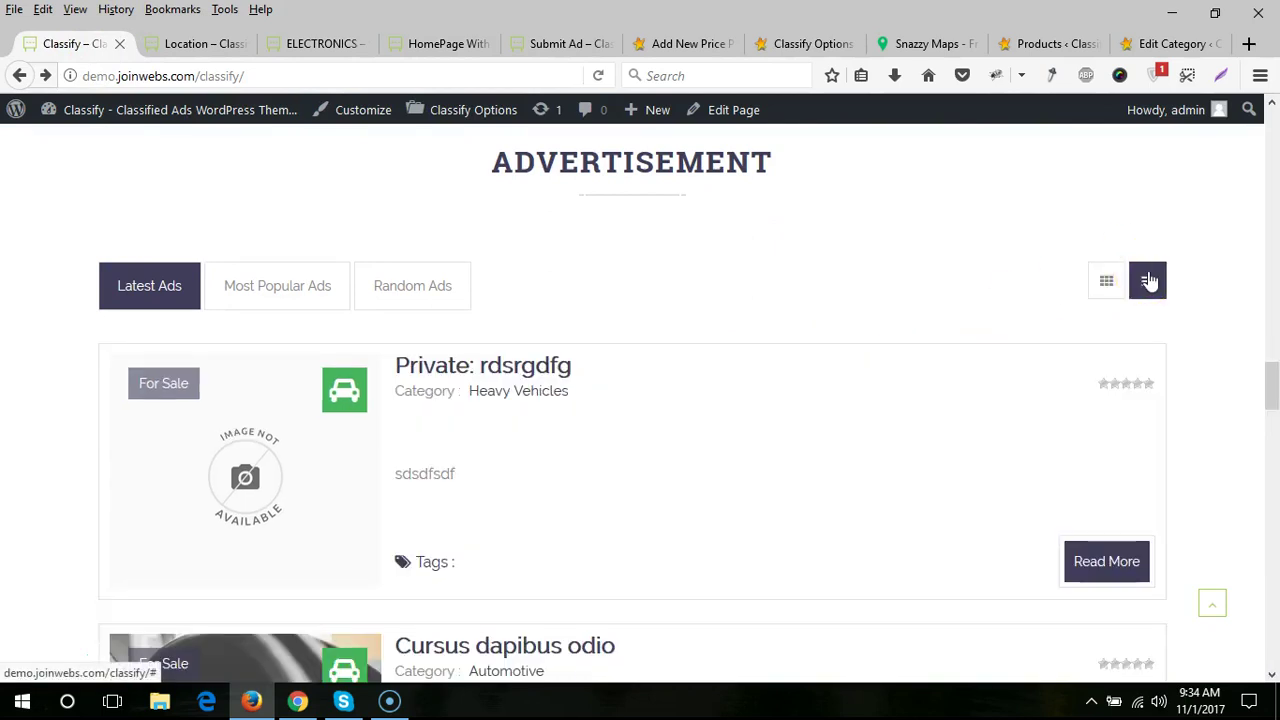
left_click(795, 45)
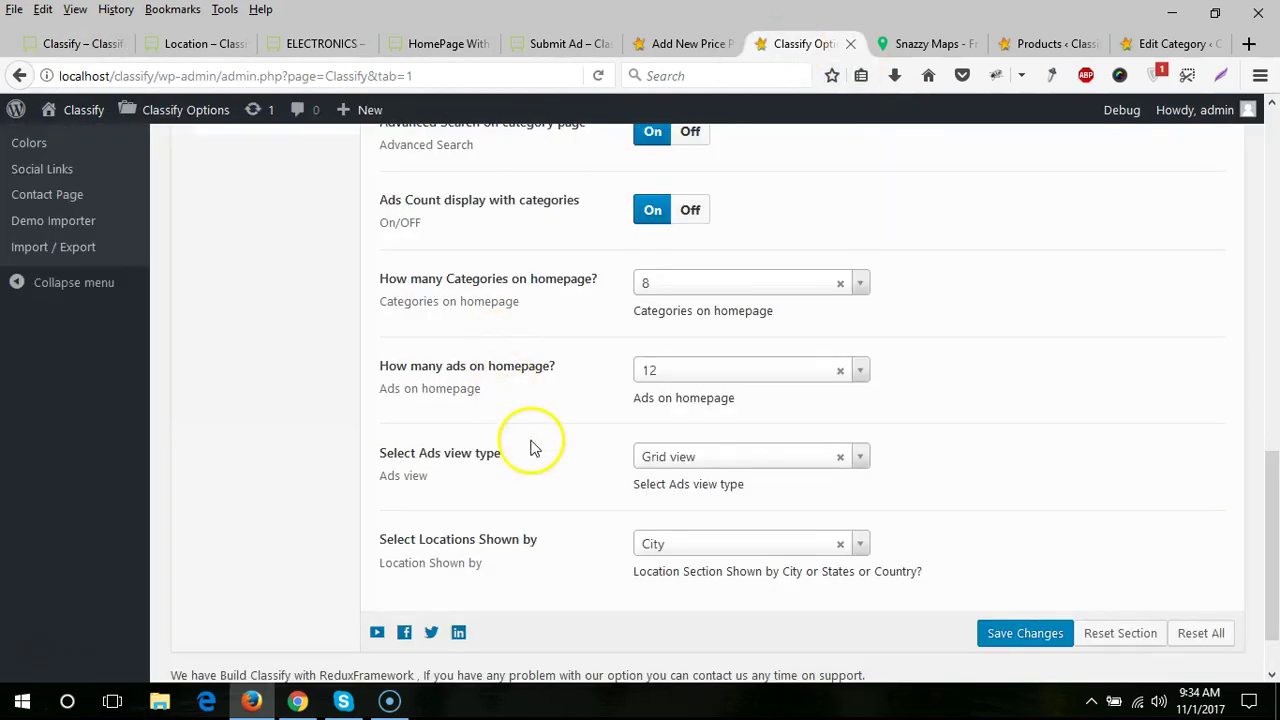
scroll(530, 447, "down", 2)
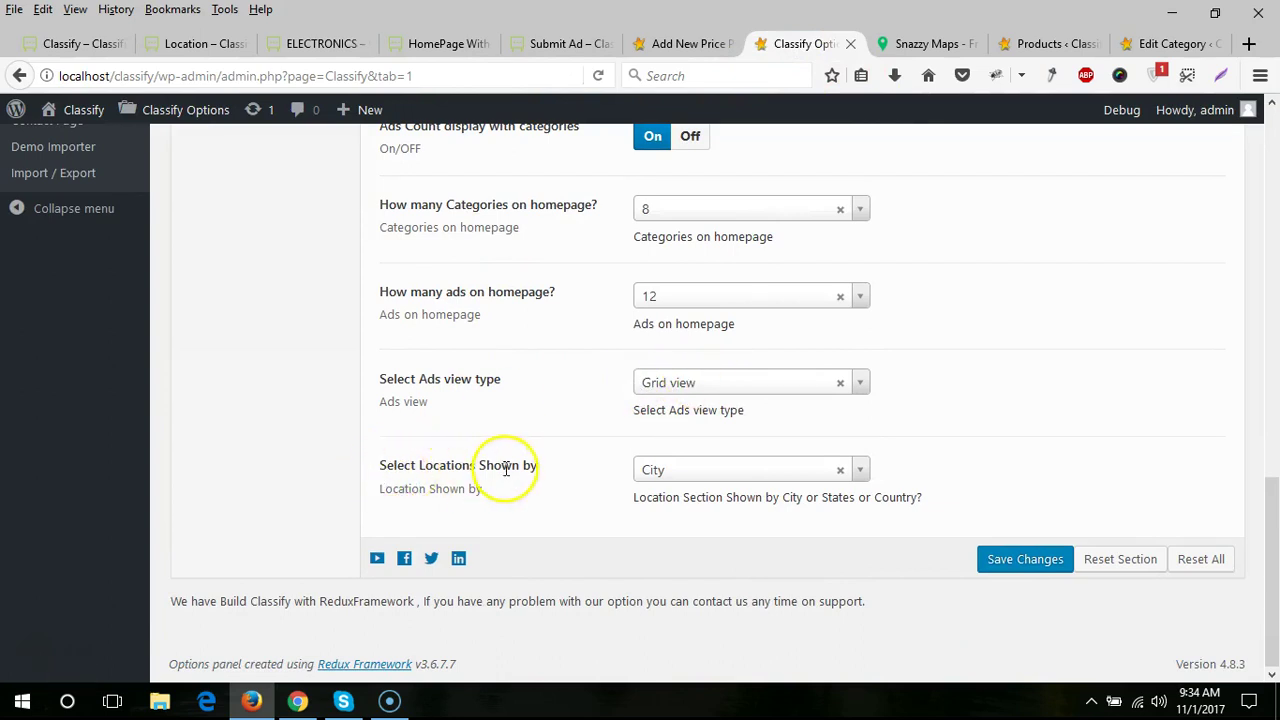
- Open the demo's category and location filter dropdowns, then return to Classify's Layout Utilities
left_click(110, 43)
scroll(610, 320, "up", 10)
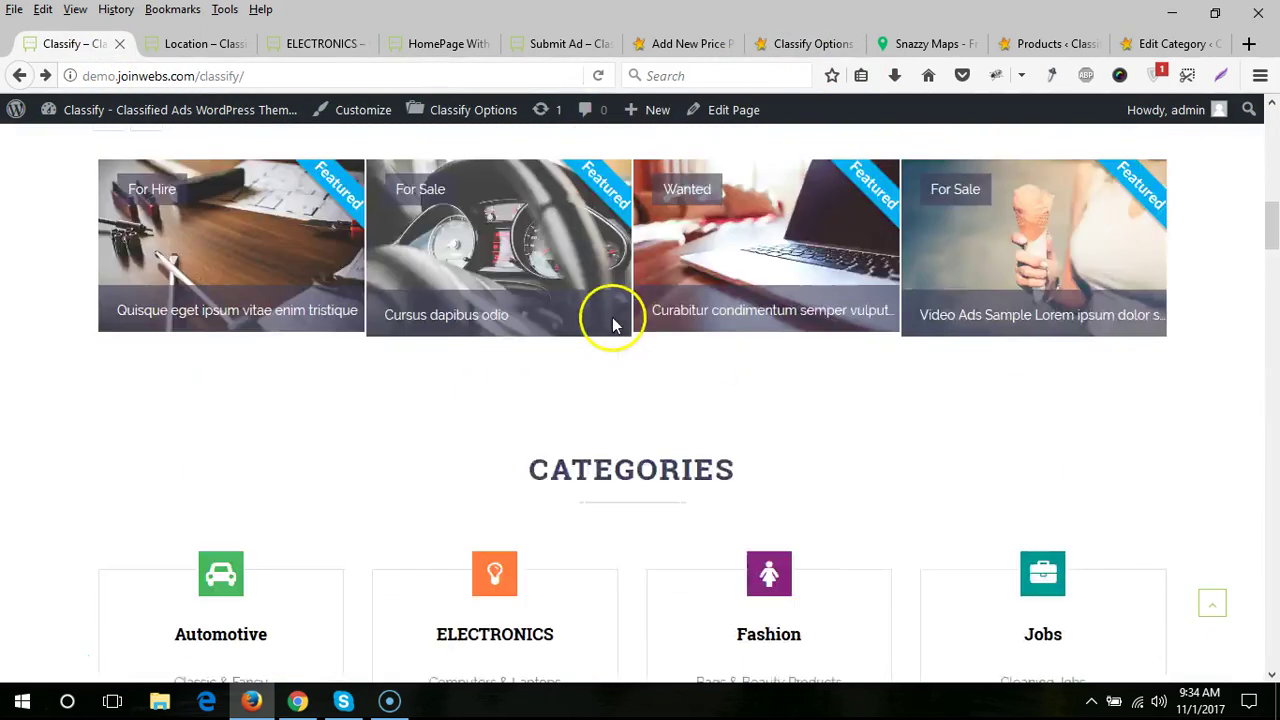
scroll(613, 325, "up", 4)
left_click(631, 389)
left_click(475, 393)
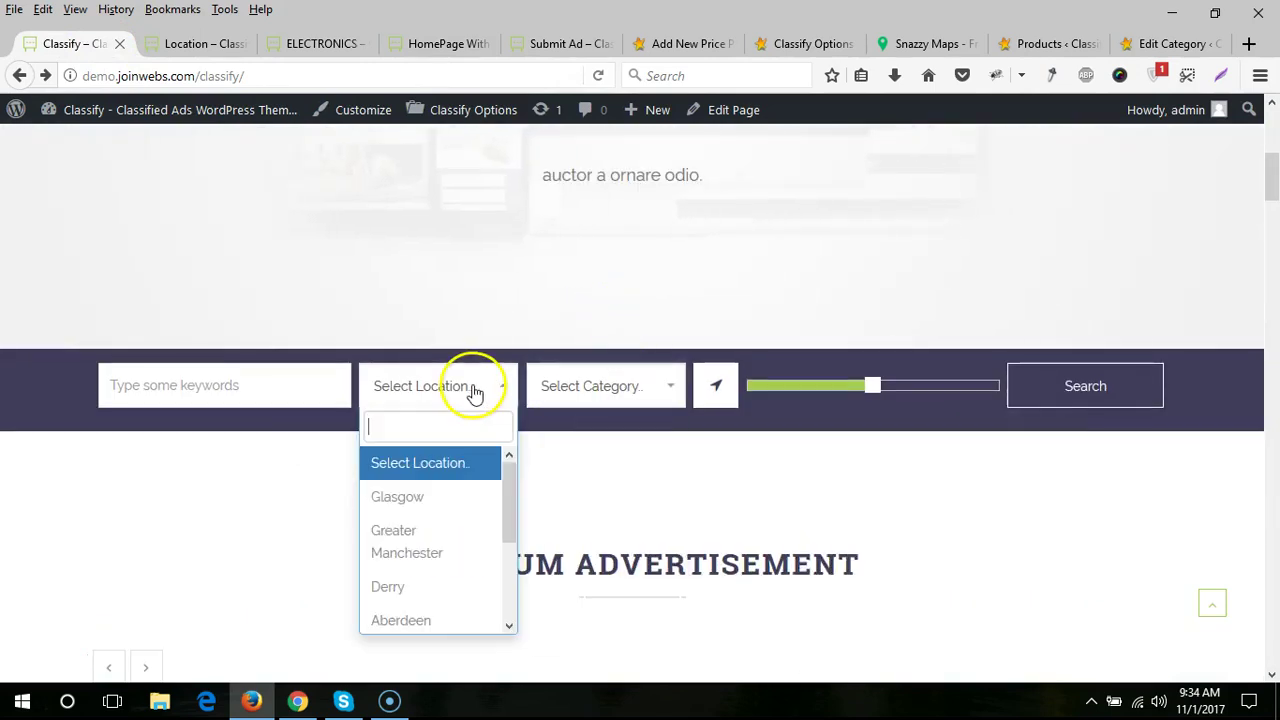
scroll(429, 557, "down", 2)
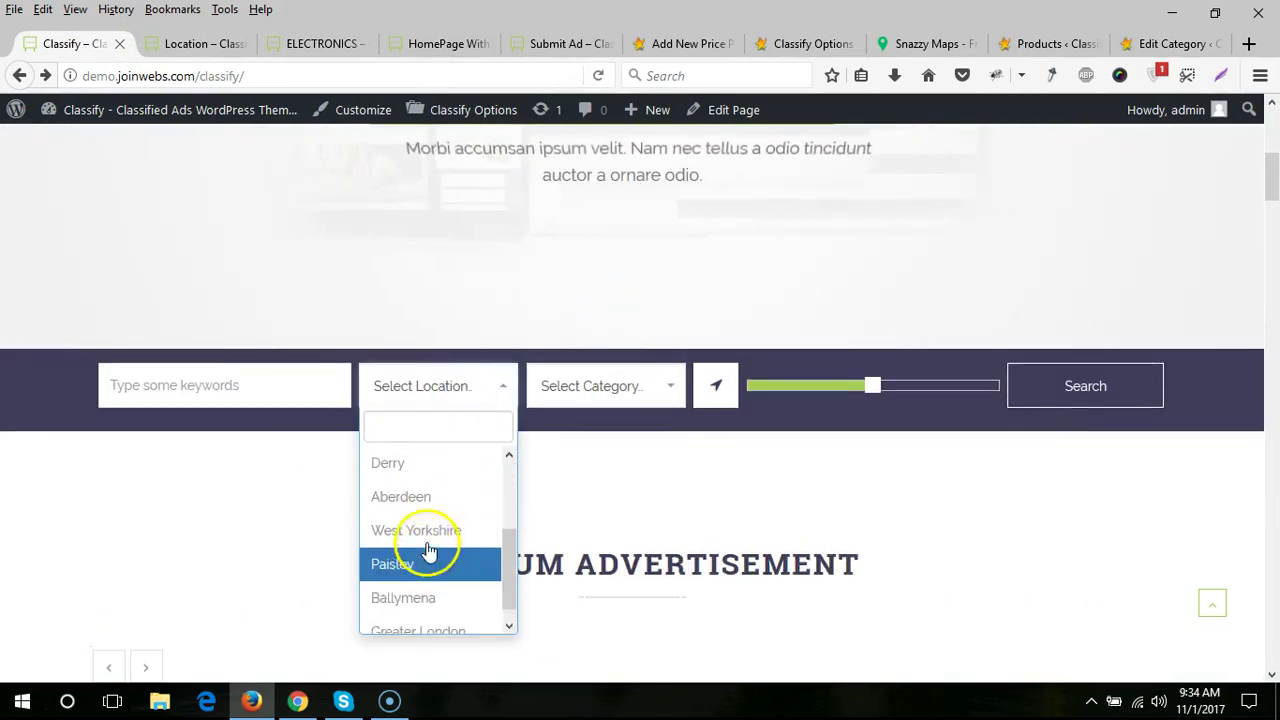
scroll(429, 551, "up", 2)
left_click(805, 43)
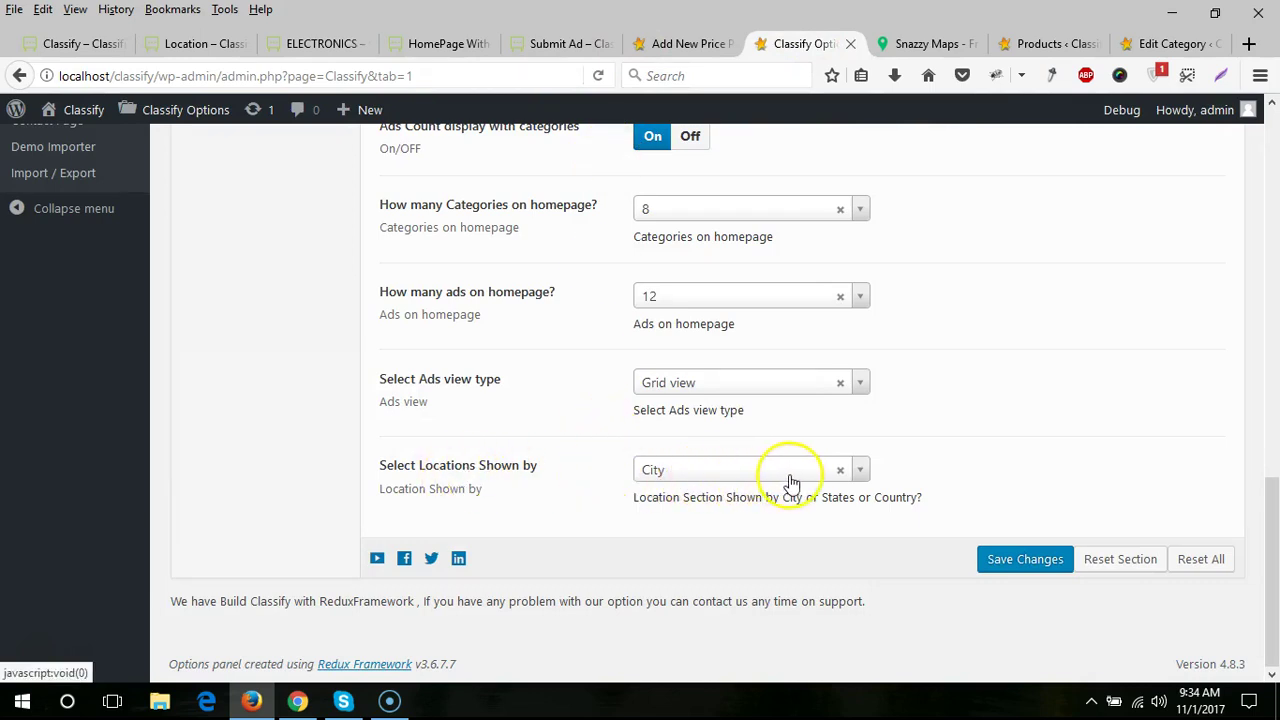
scroll(534, 363, "up", 10)
scroll(414, 334, "down", 2)
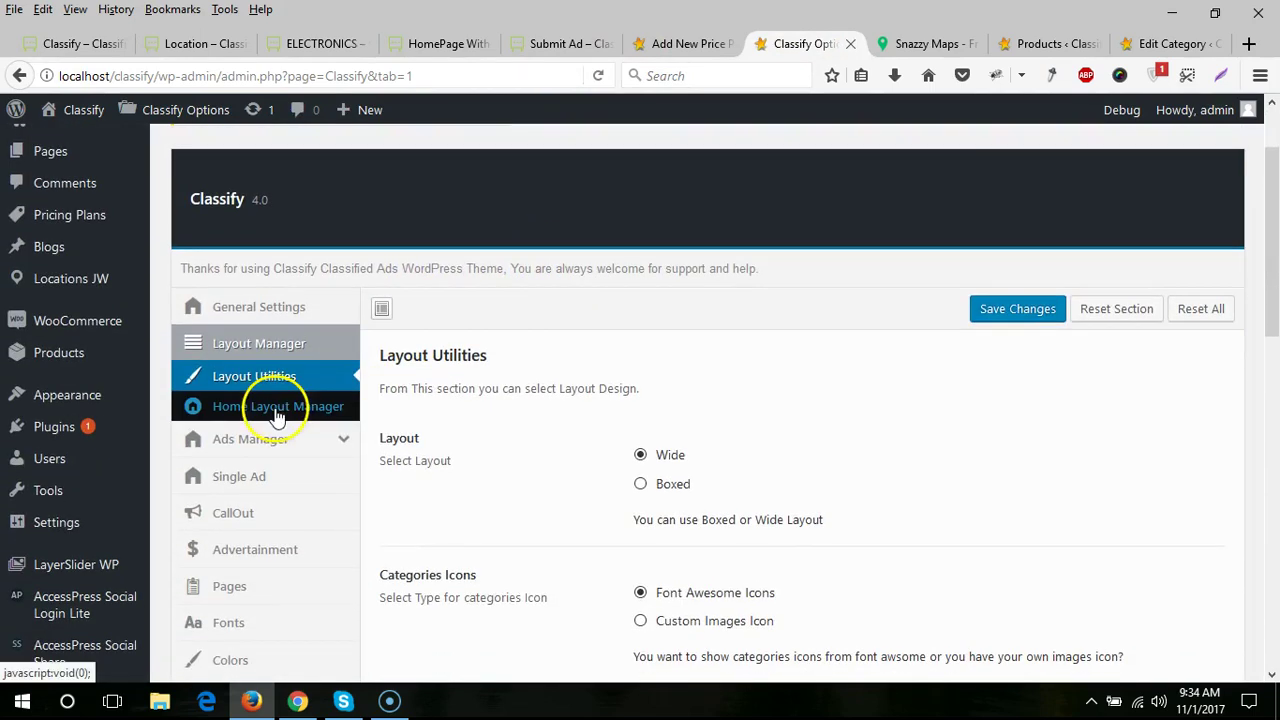
- Open the Home Layout Manager and compare its sections with the live demo homepage
left_click(305, 416)
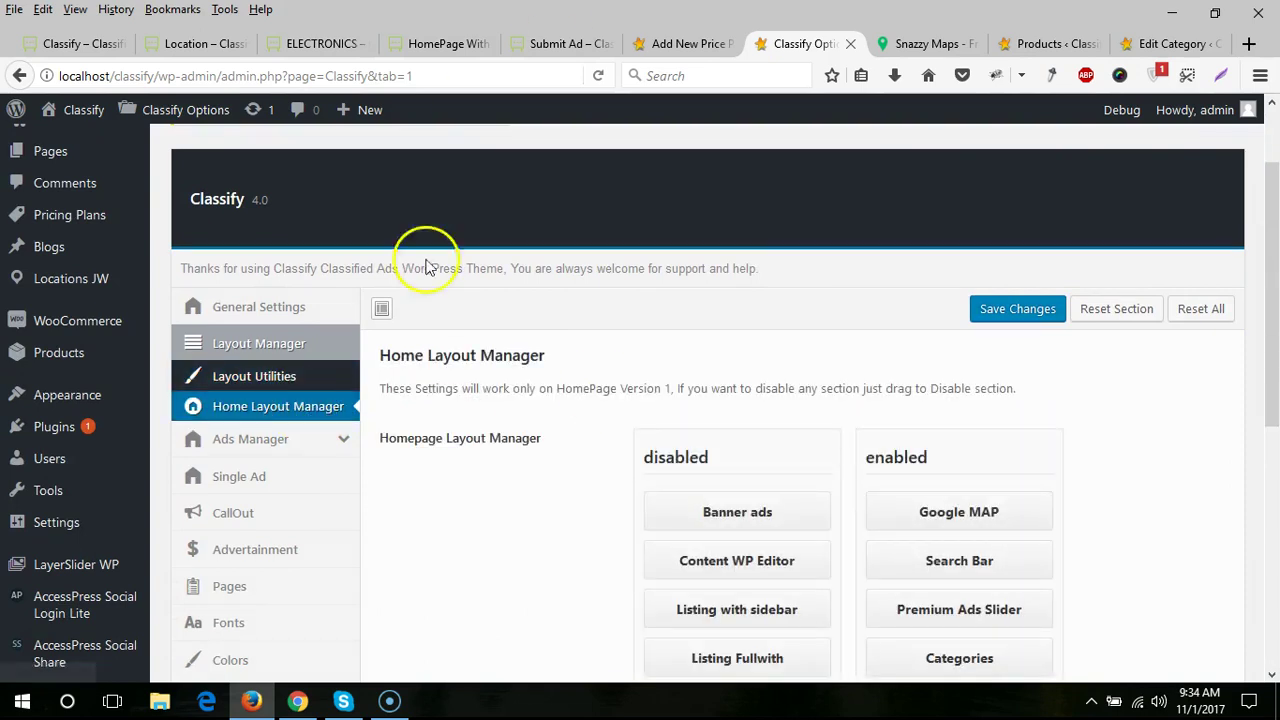
scroll(557, 388, "down", 5)
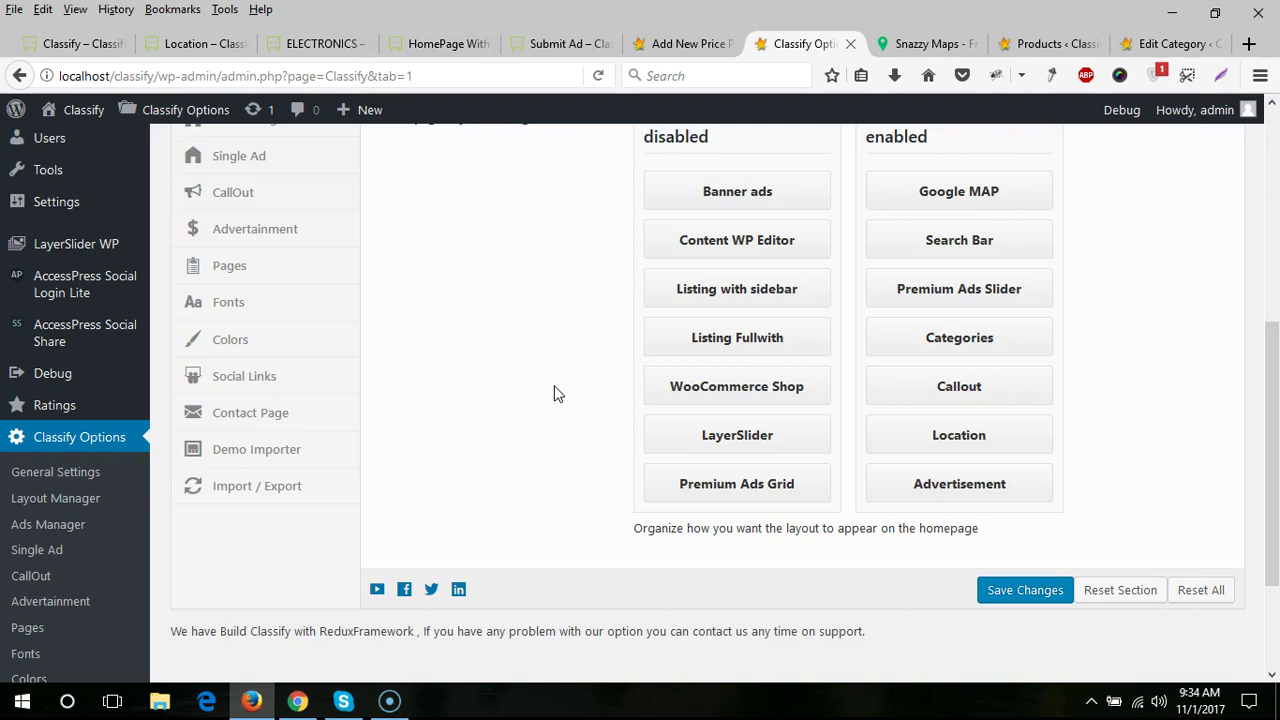
scroll(560, 392, "up", 2)
left_click(603, 362)
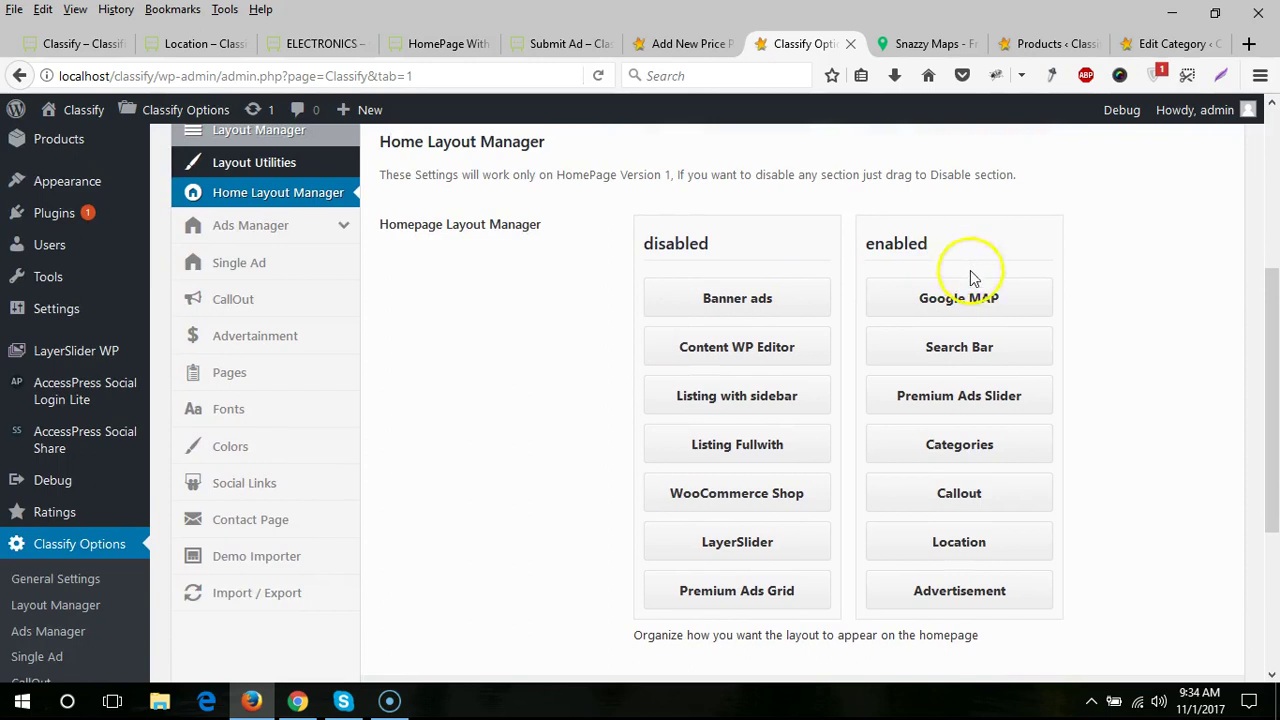
left_click(75, 43)
scroll(500, 323, "up", 3)
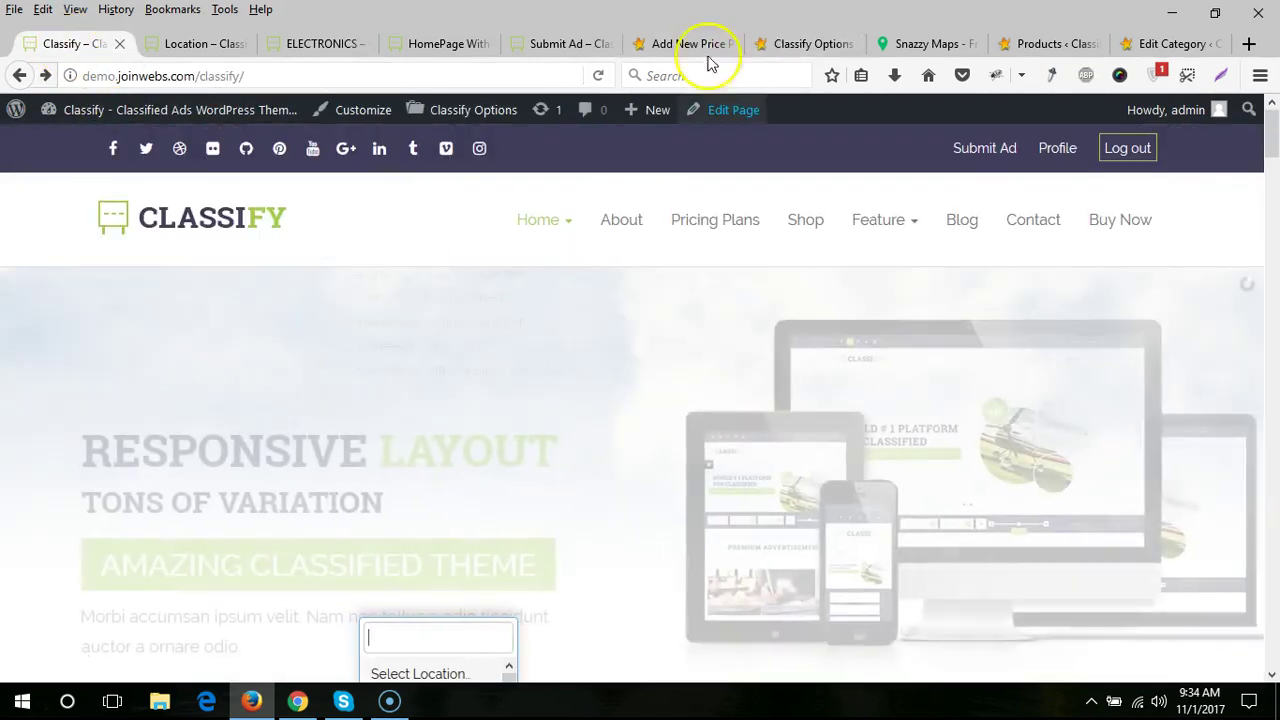
left_click(797, 43)
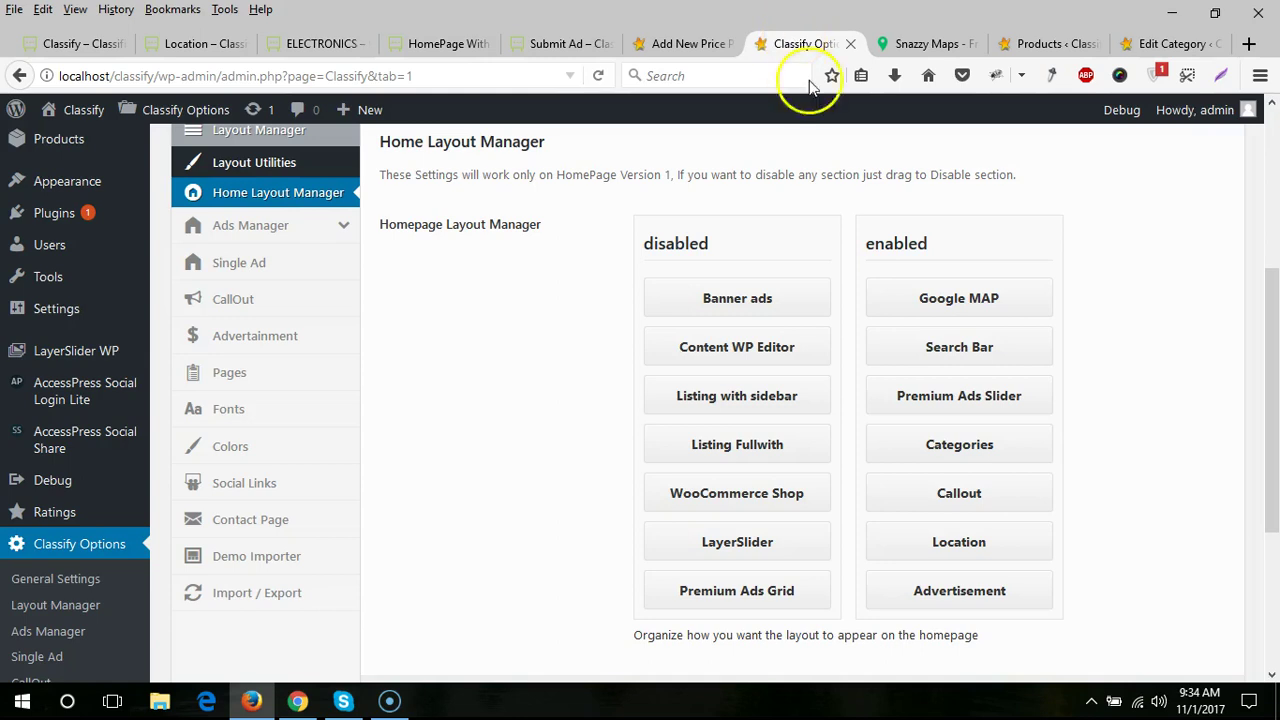
- Drag LayerSlider to the top of enabled sections and Google MAP into disabled, then recheck the demo
left_click_drag(771, 525, 968, 322)
left_click_drag(971, 377, 766, 320)
left_click(80, 43)
scroll(560, 360, "down", 5)
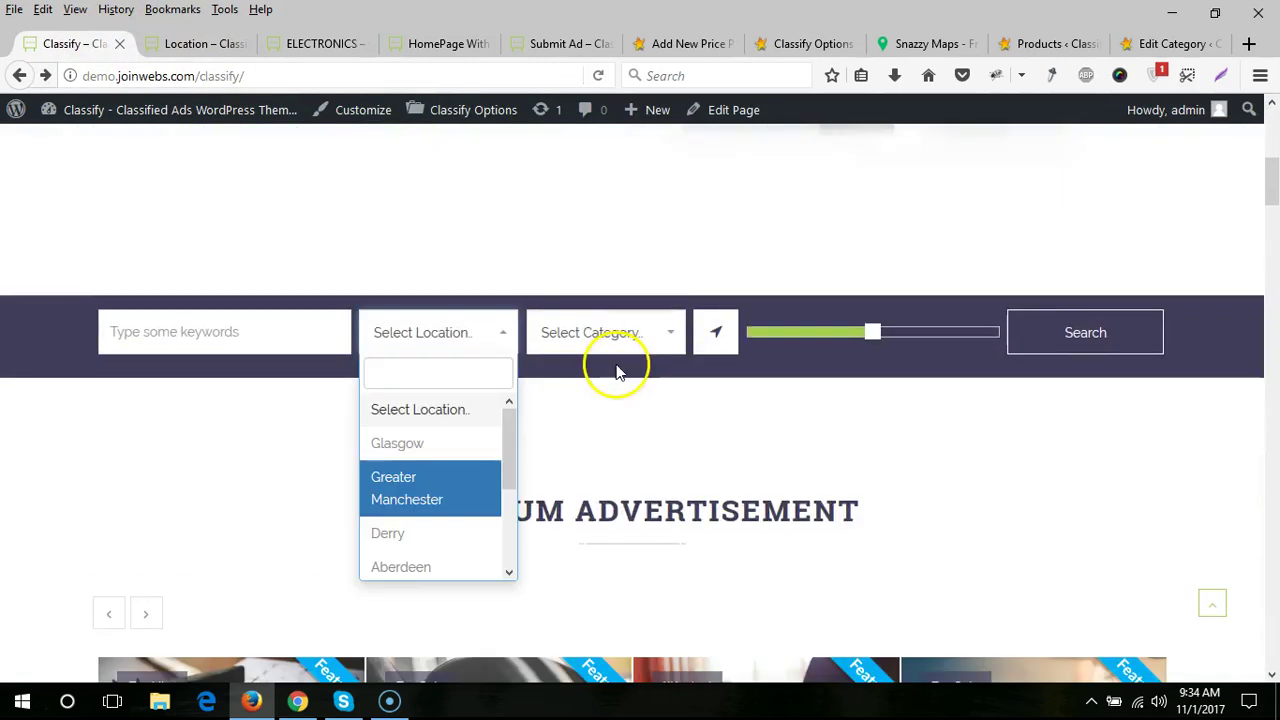
left_click(720, 402)
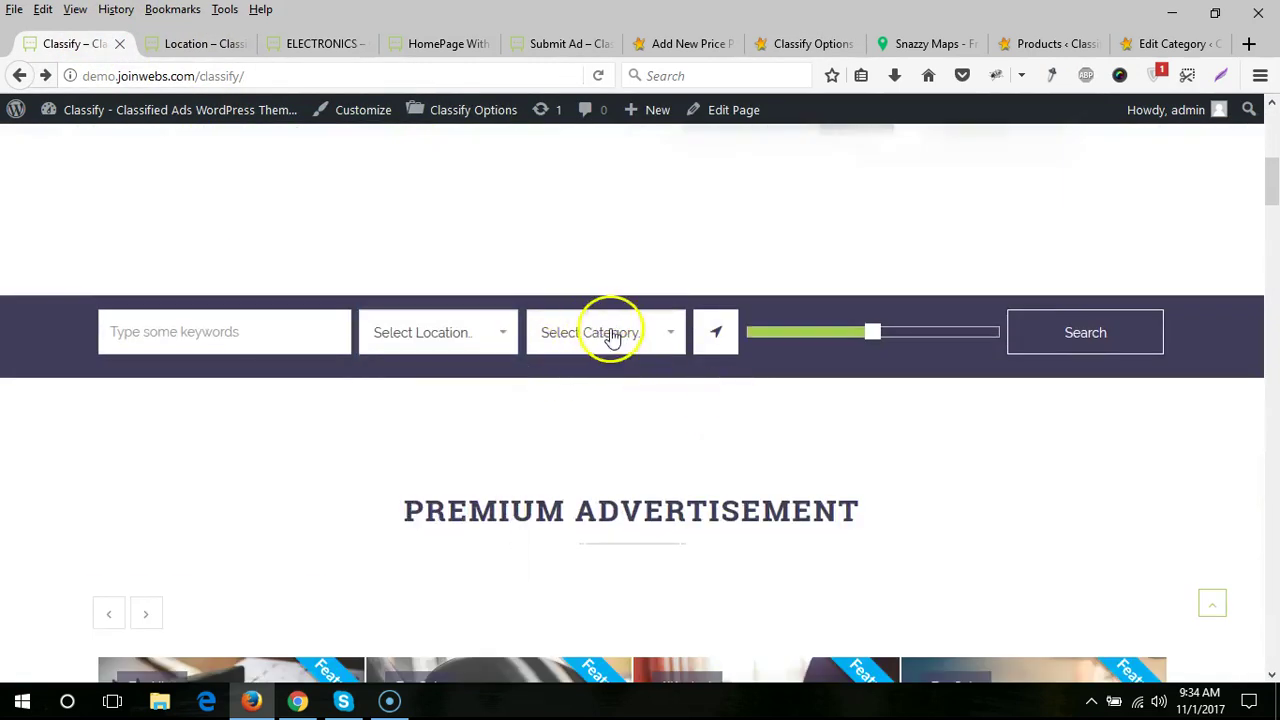
left_click(812, 44)
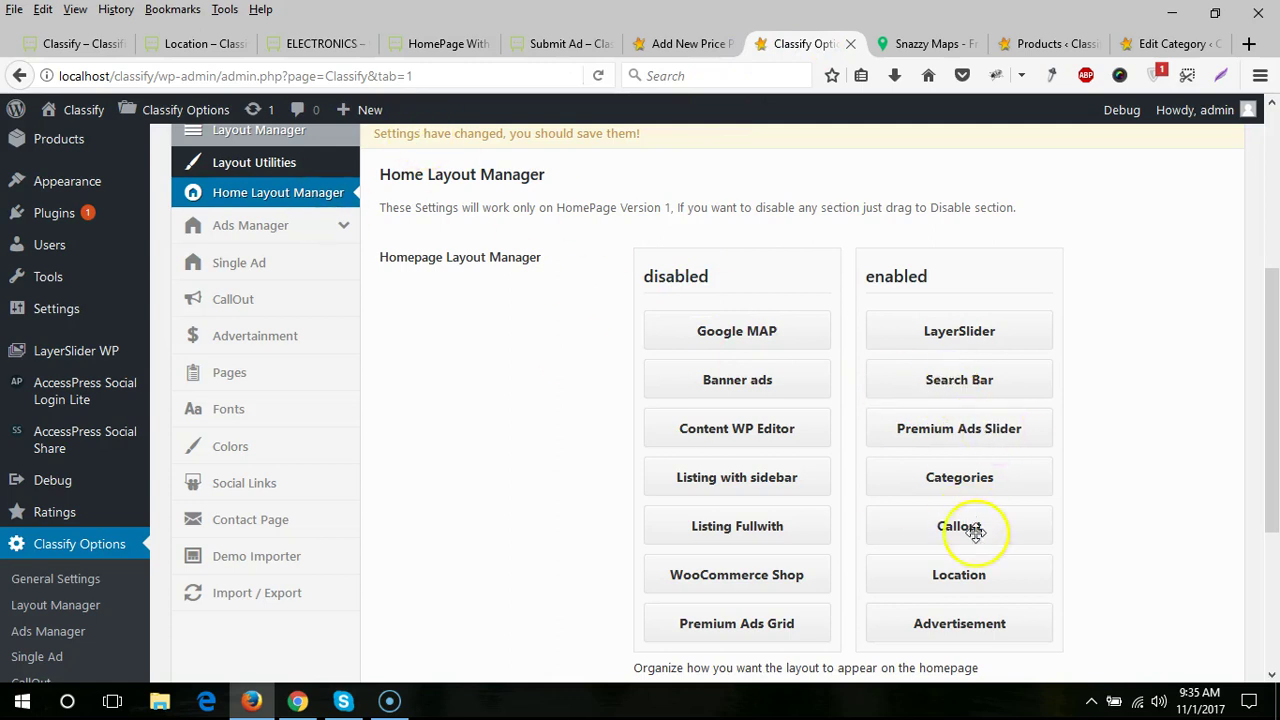
- Compare the demo homepage's latest ads grid view with the Home Layout Manager sections
scroll(1166, 514, "down", 4)
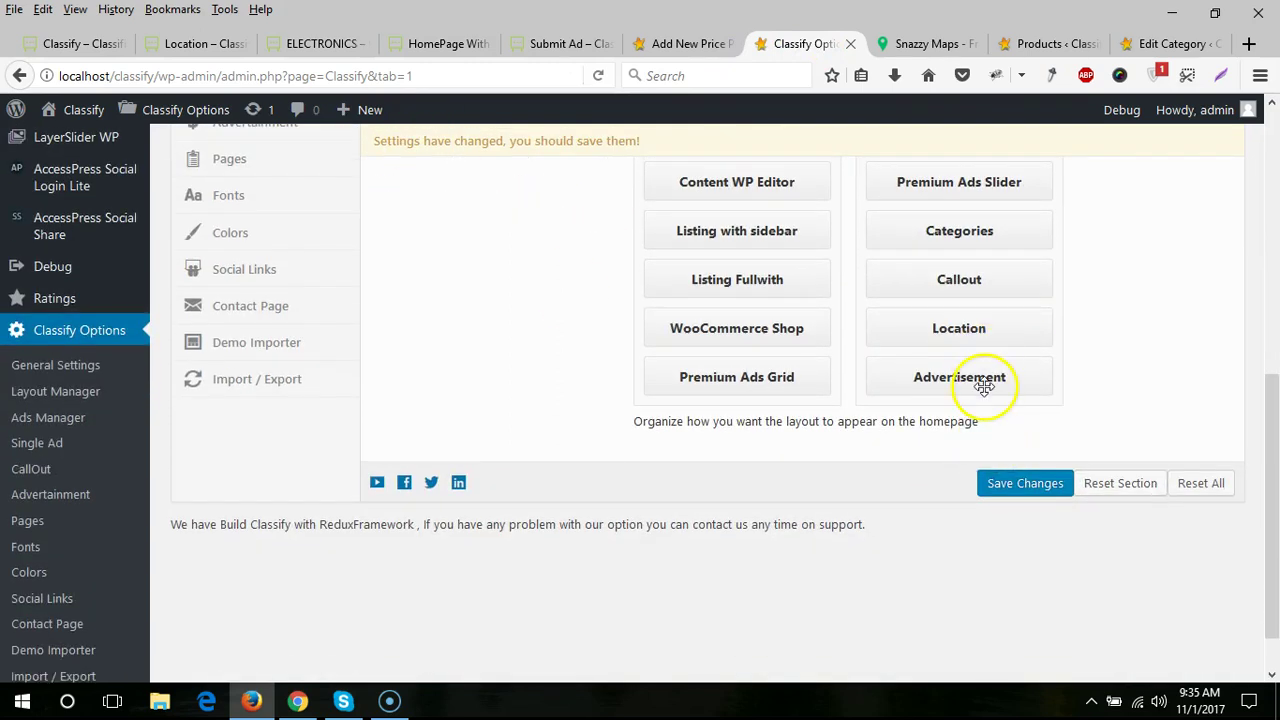
left_click(100, 43)
scroll(634, 480, "down", 10)
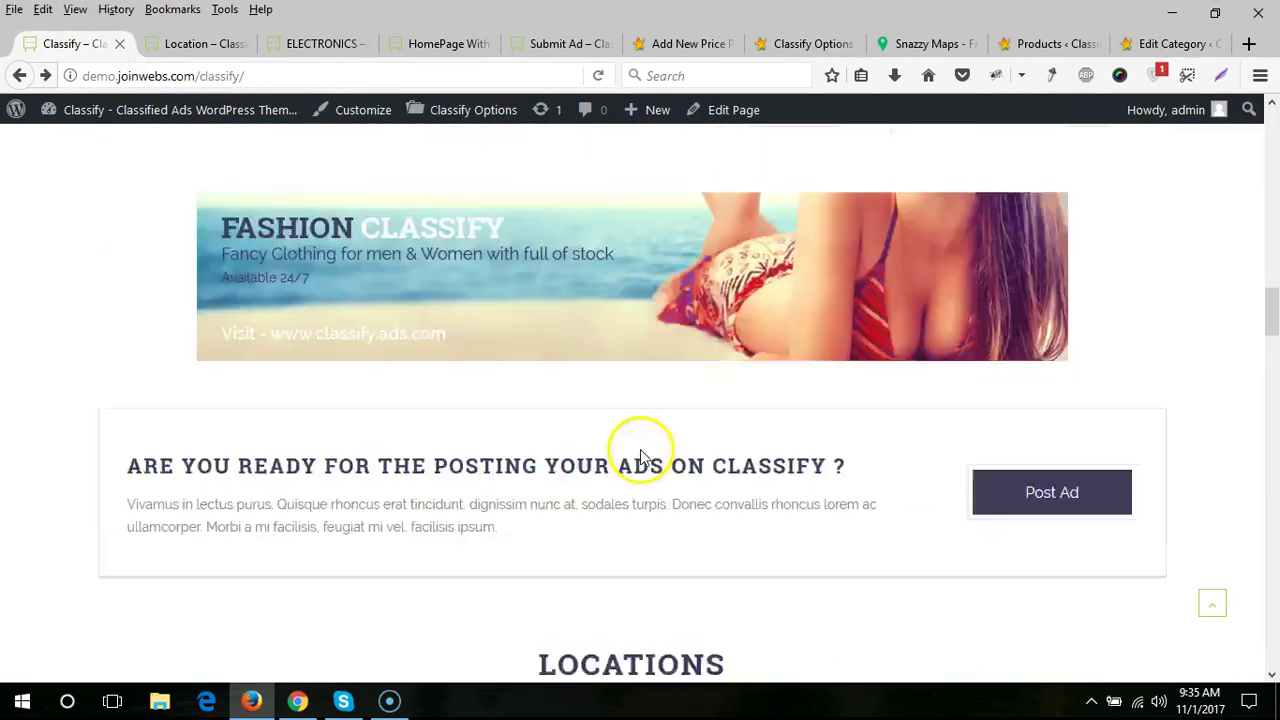
scroll(640, 458, "down", 15)
scroll(1090, 395, "up", 8)
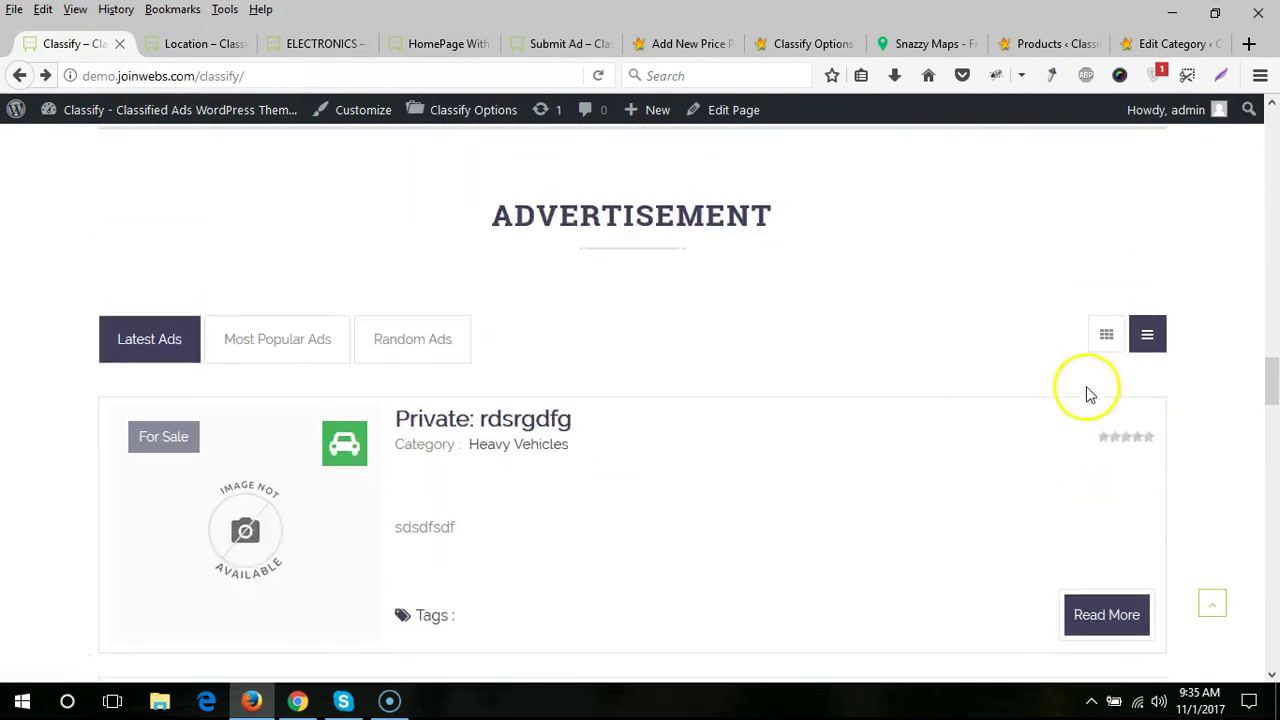
left_click(1105, 334)
scroll(814, 494, "down", 12)
scroll(390, 370, "up", 7)
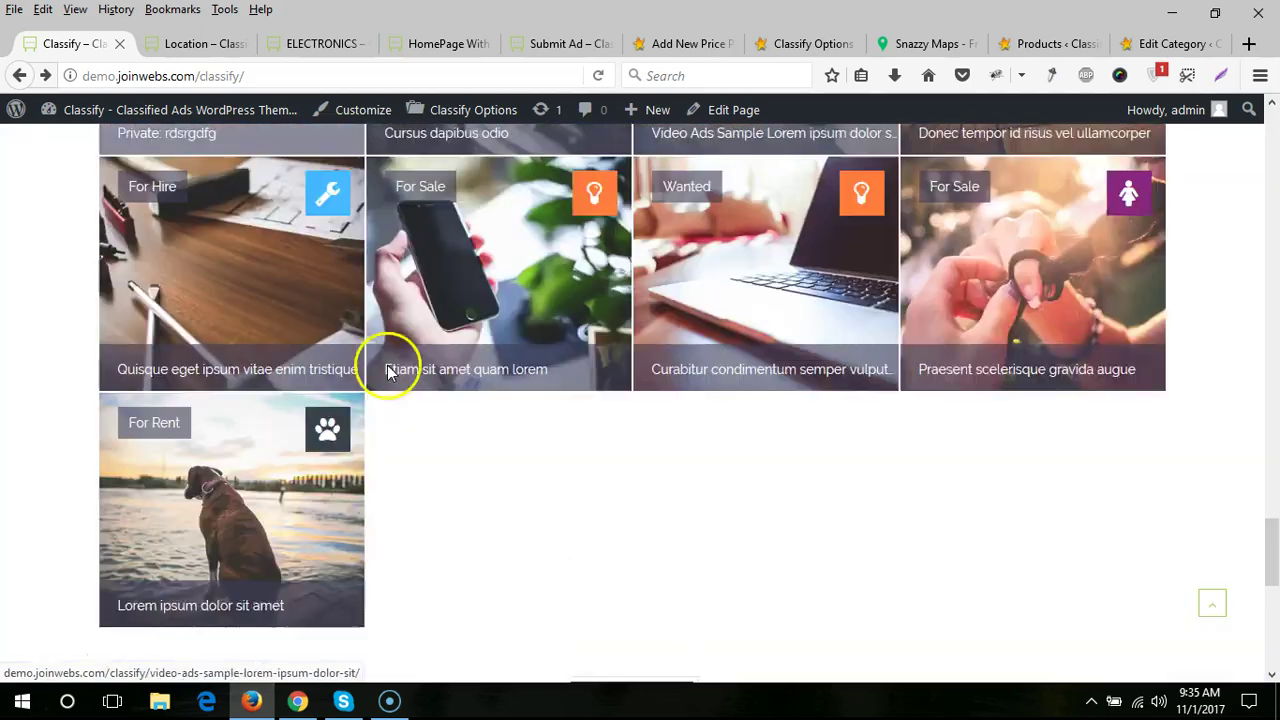
scroll(471, 437, "up", 20)
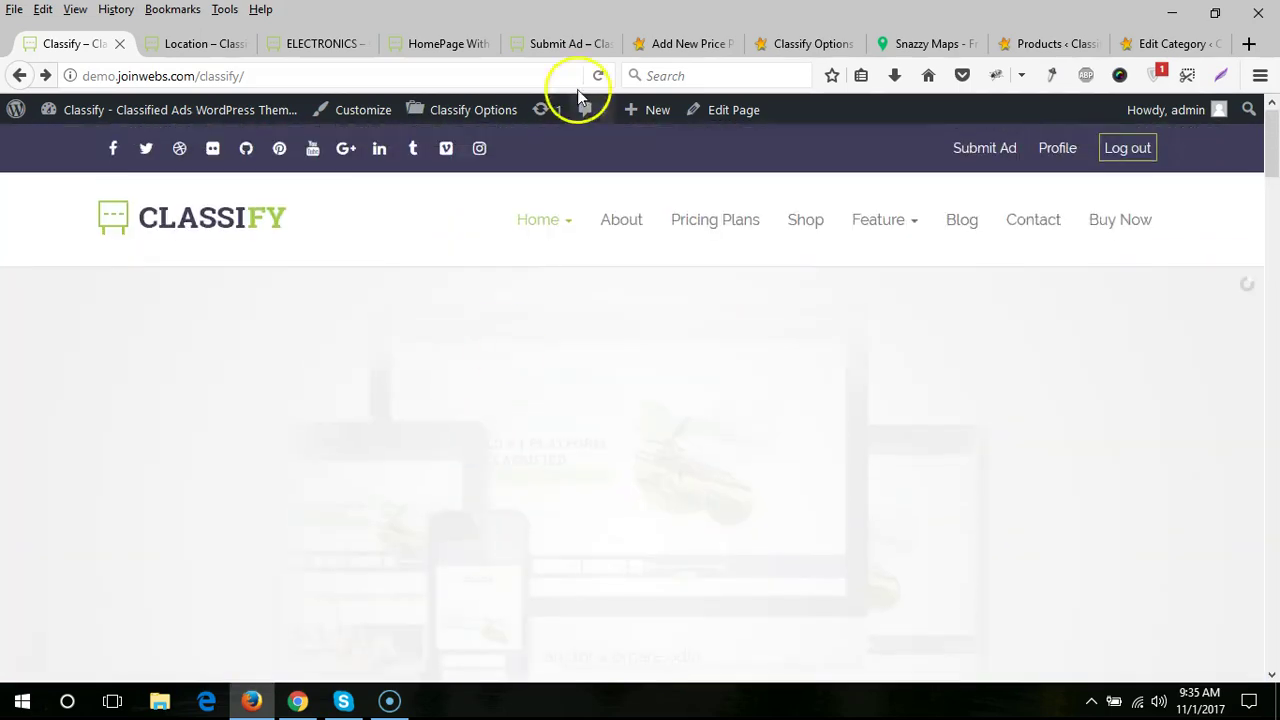
mouse_move(566, 222)
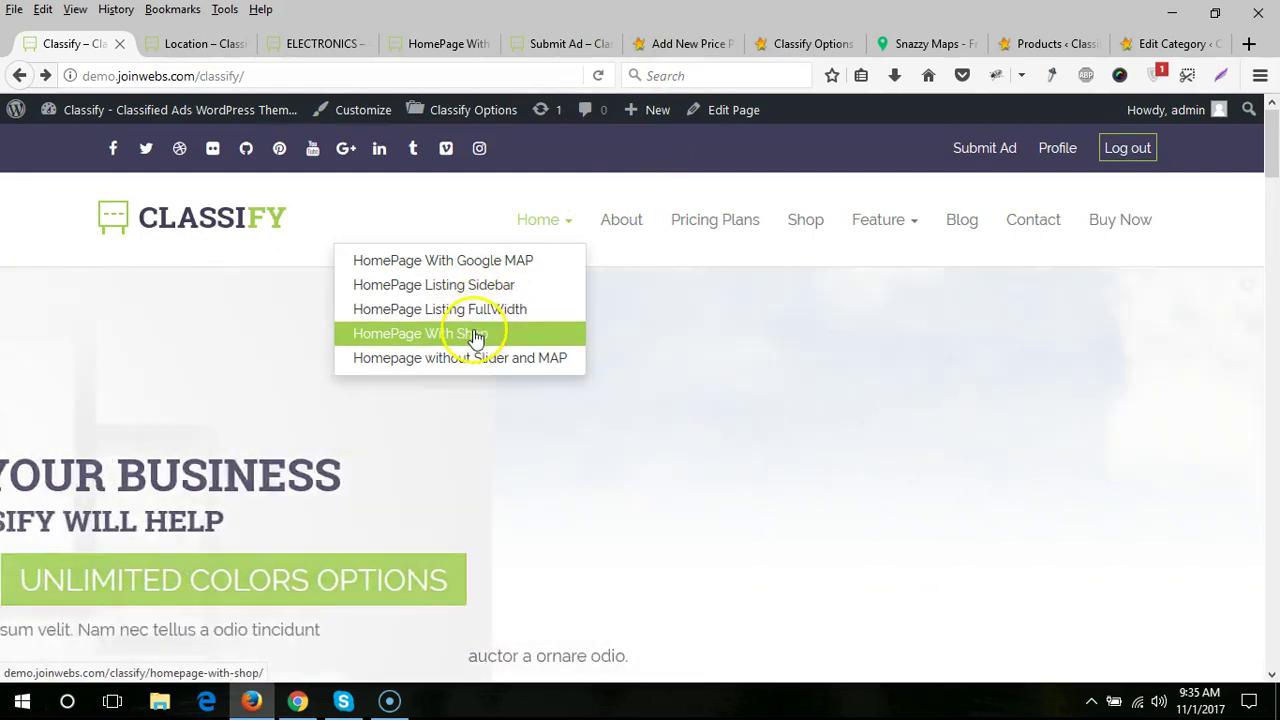
left_click(818, 48)
scroll(1069, 371, "up", 2)
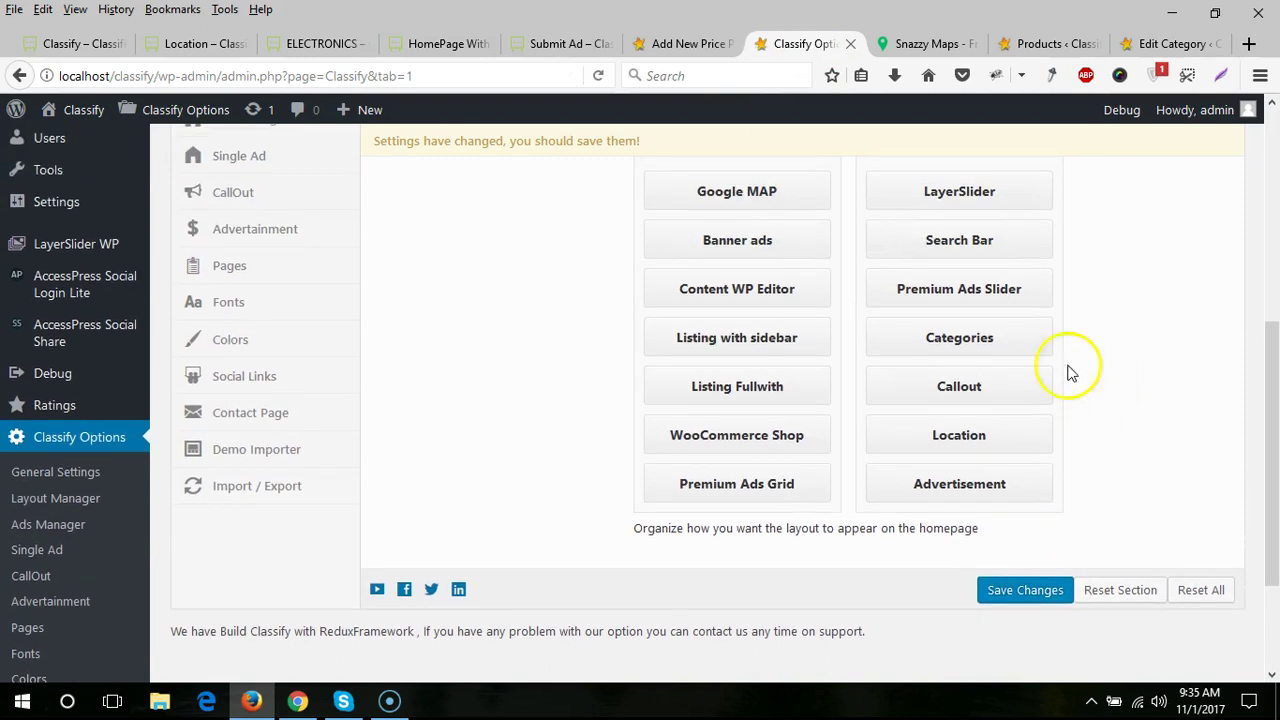
scroll(785, 243, "up", 2)
scroll(770, 410, "down", 2)
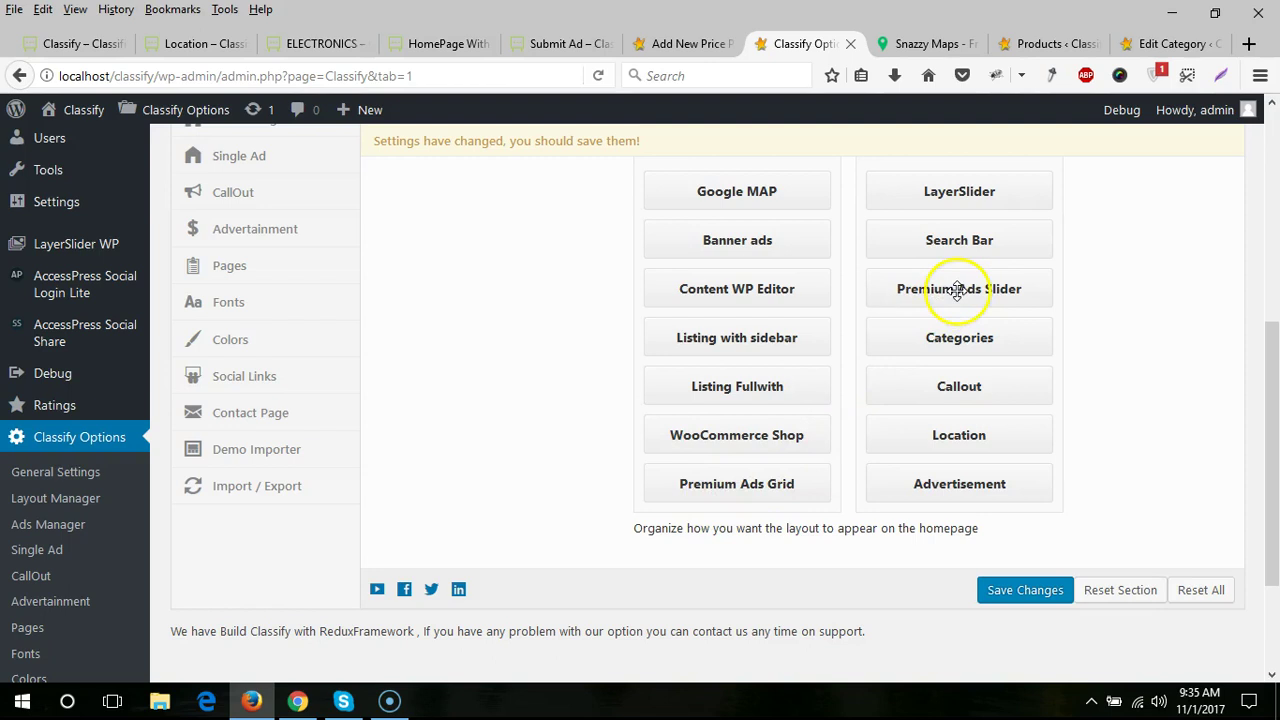
- Drag Premium Ads Grid into the enabled column below Search Bar, displacing Premium Ads Slider
left_click(90, 43)
scroll(614, 449, "down", 10)
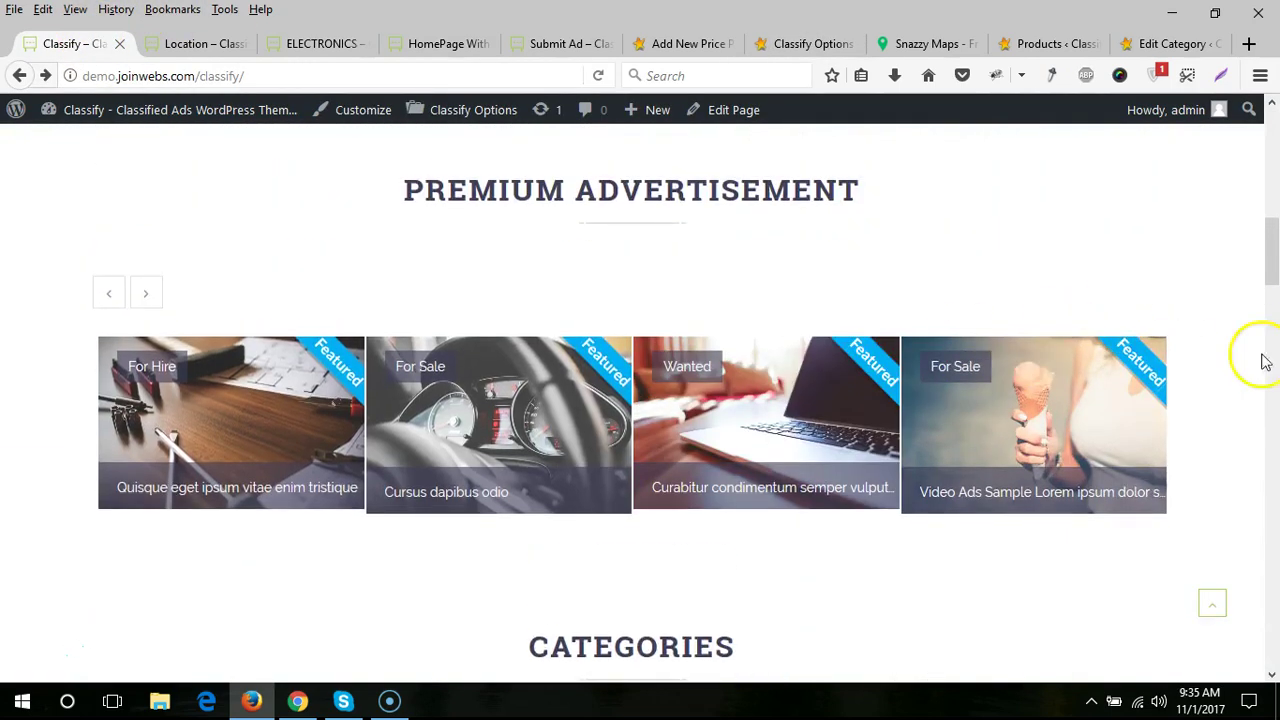
scroll(400, 365, "down", 12)
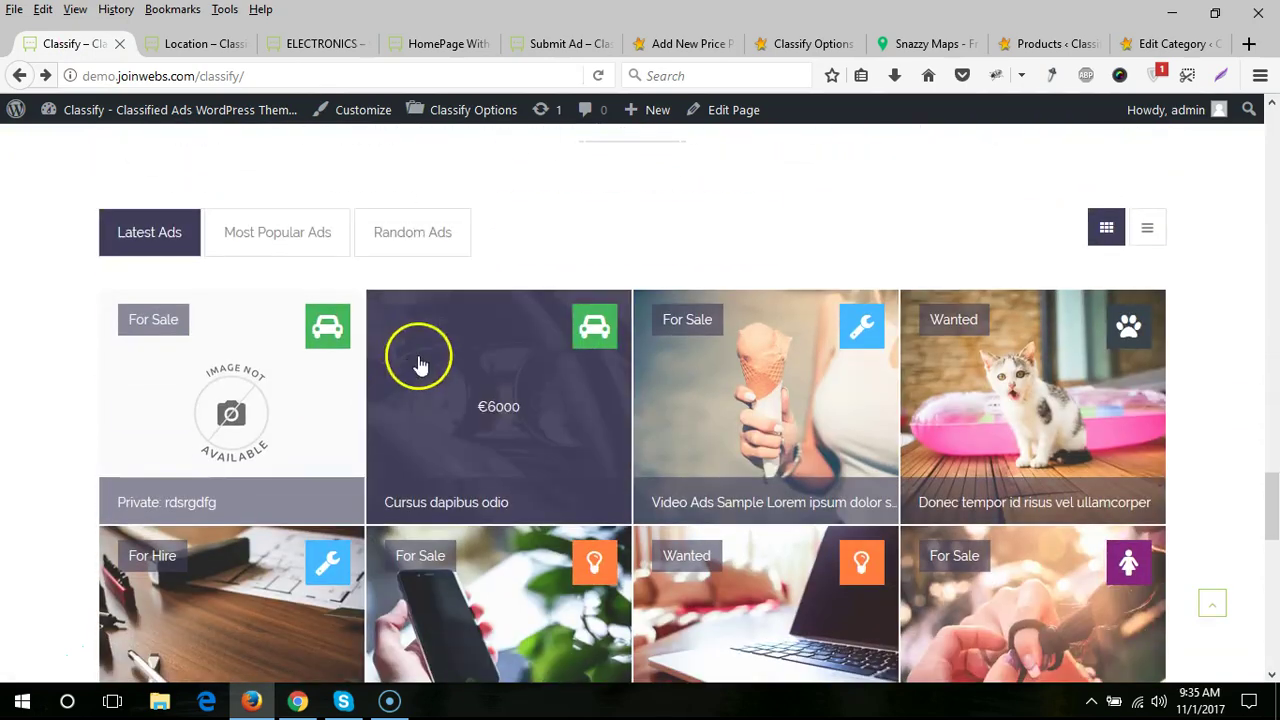
scroll(960, 400, "down", 3)
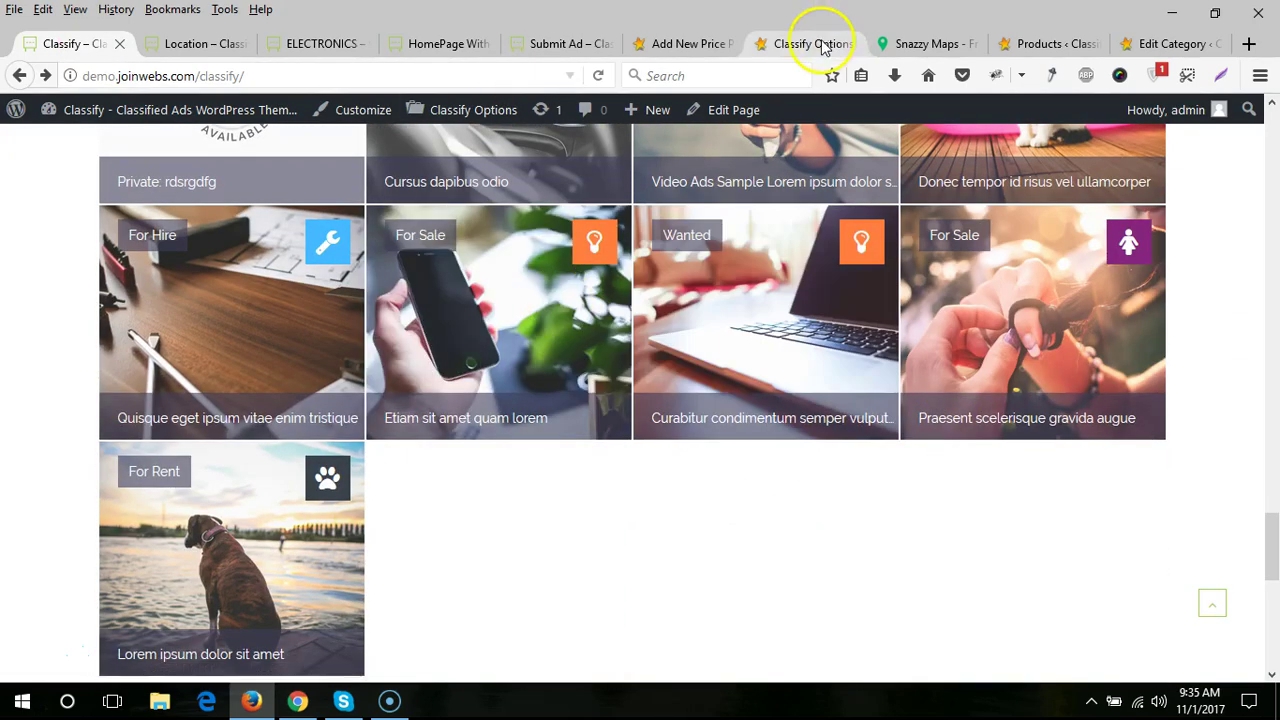
left_click(822, 46)
left_click_drag(768, 483, 790, 440)
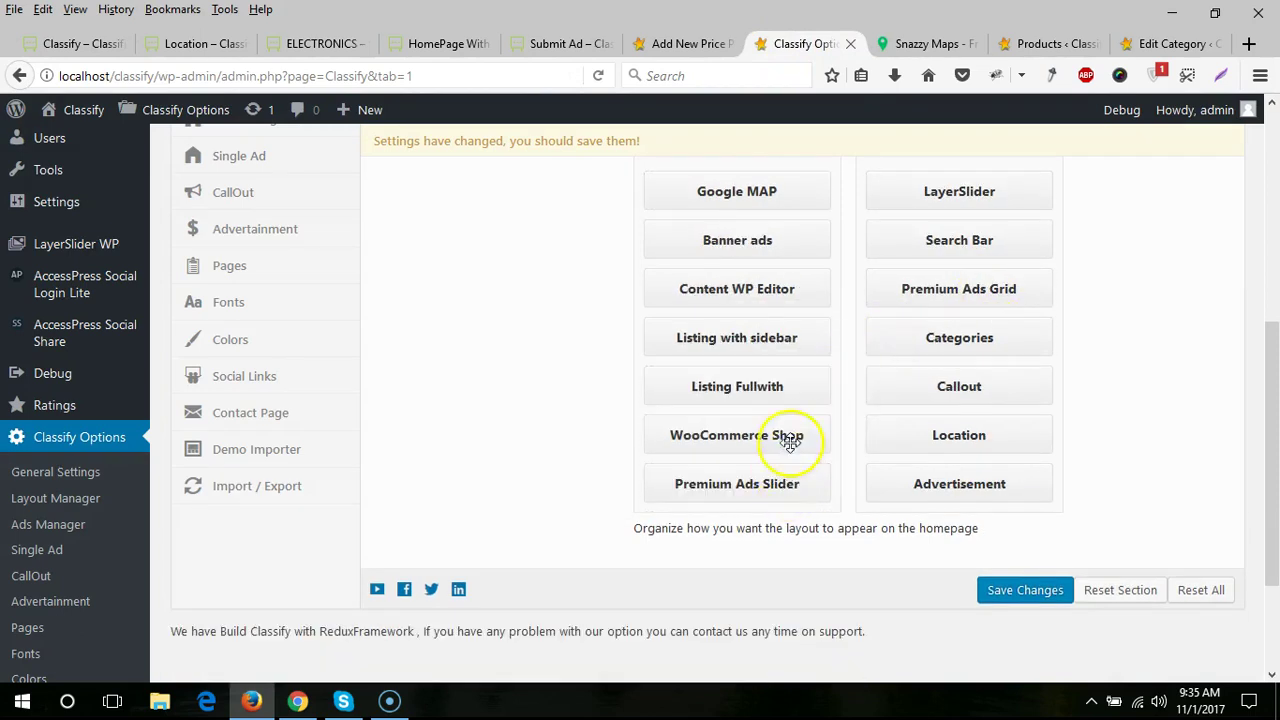
scroll(590, 408, "up", 6)
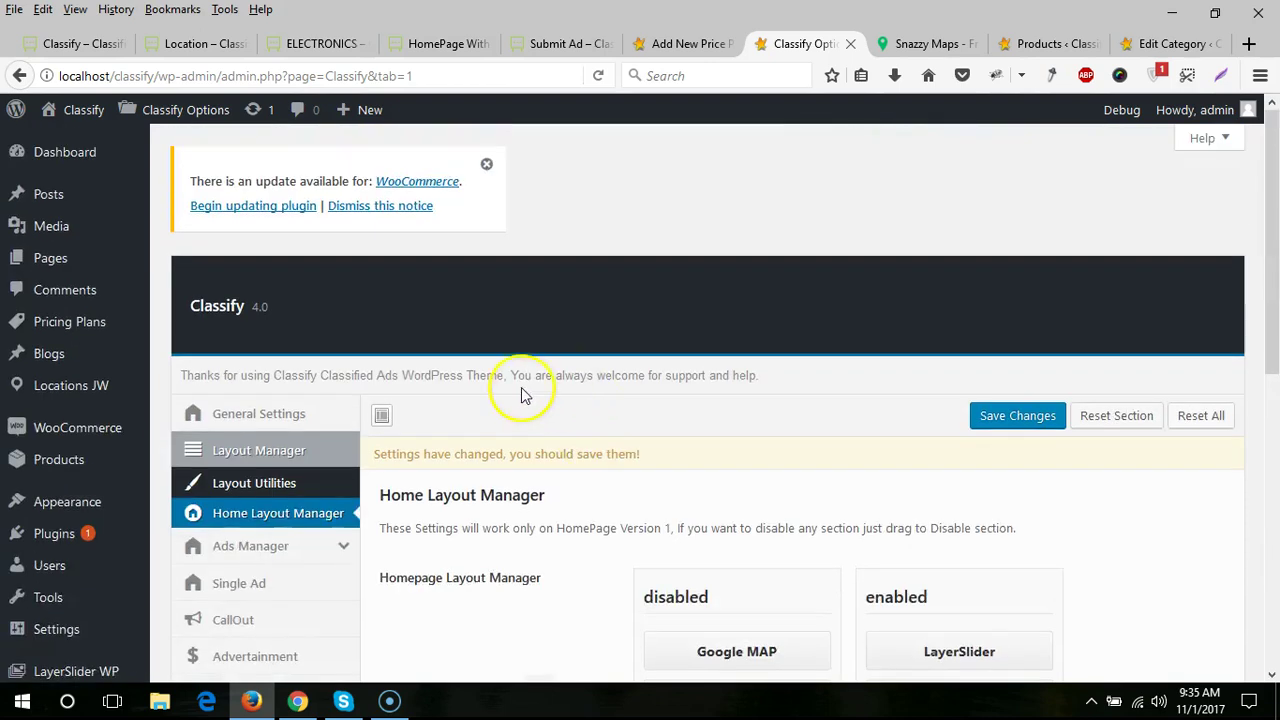
scroll(190, 337, "down", 3)
- Check the Premium / Featured Ads Slider option against the demo homepage and ELECTRONICS page
left_click(228, 336)
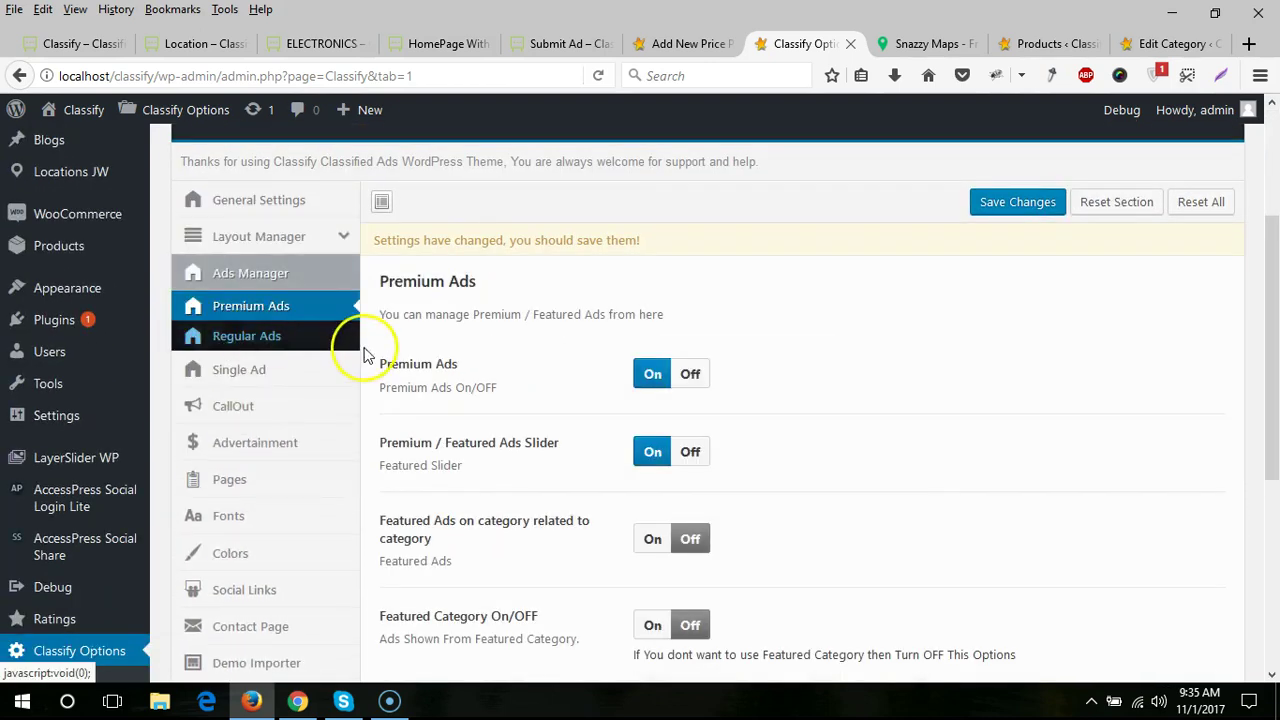
scroll(400, 363, "down", 2)
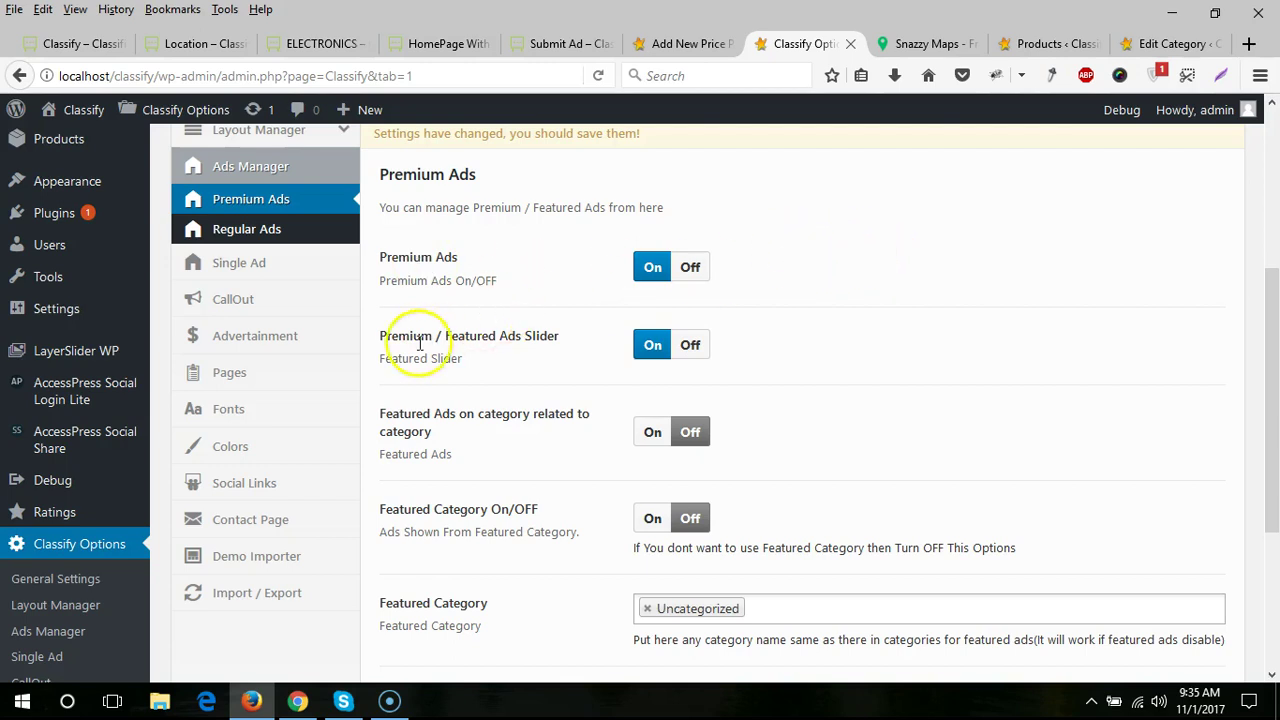
left_click_drag(399, 333, 527, 328)
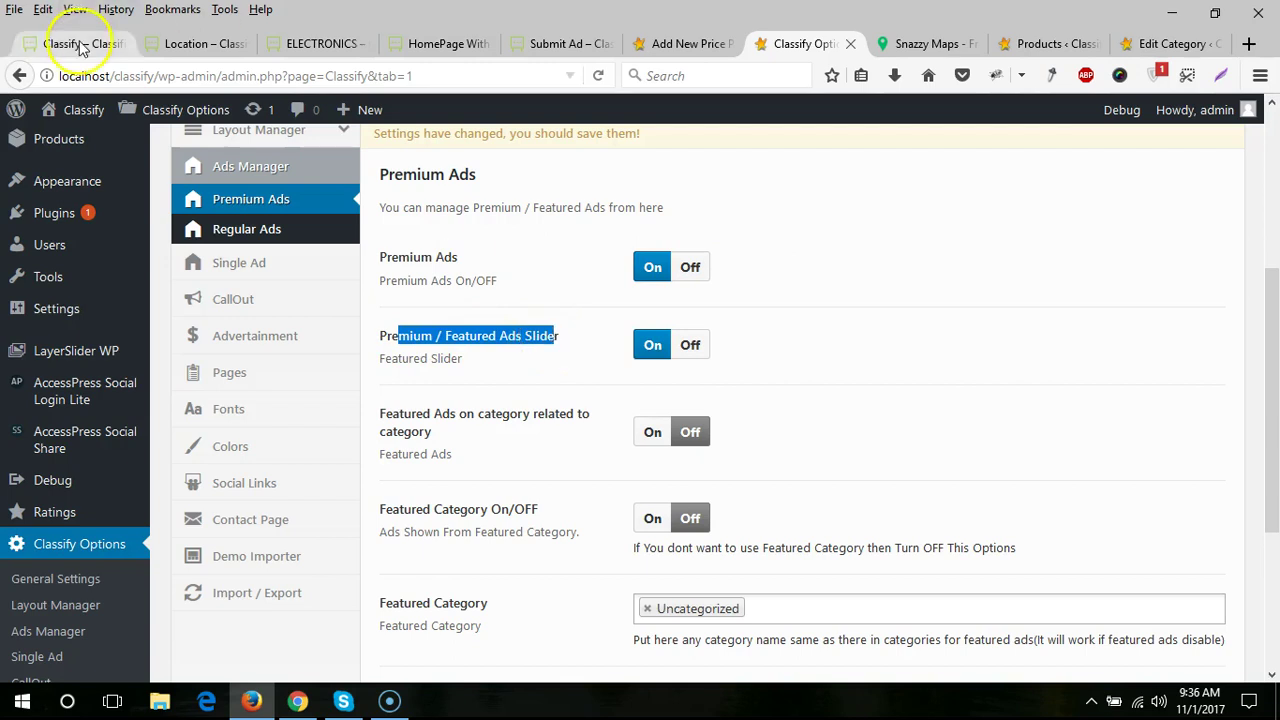
left_click(110, 44)
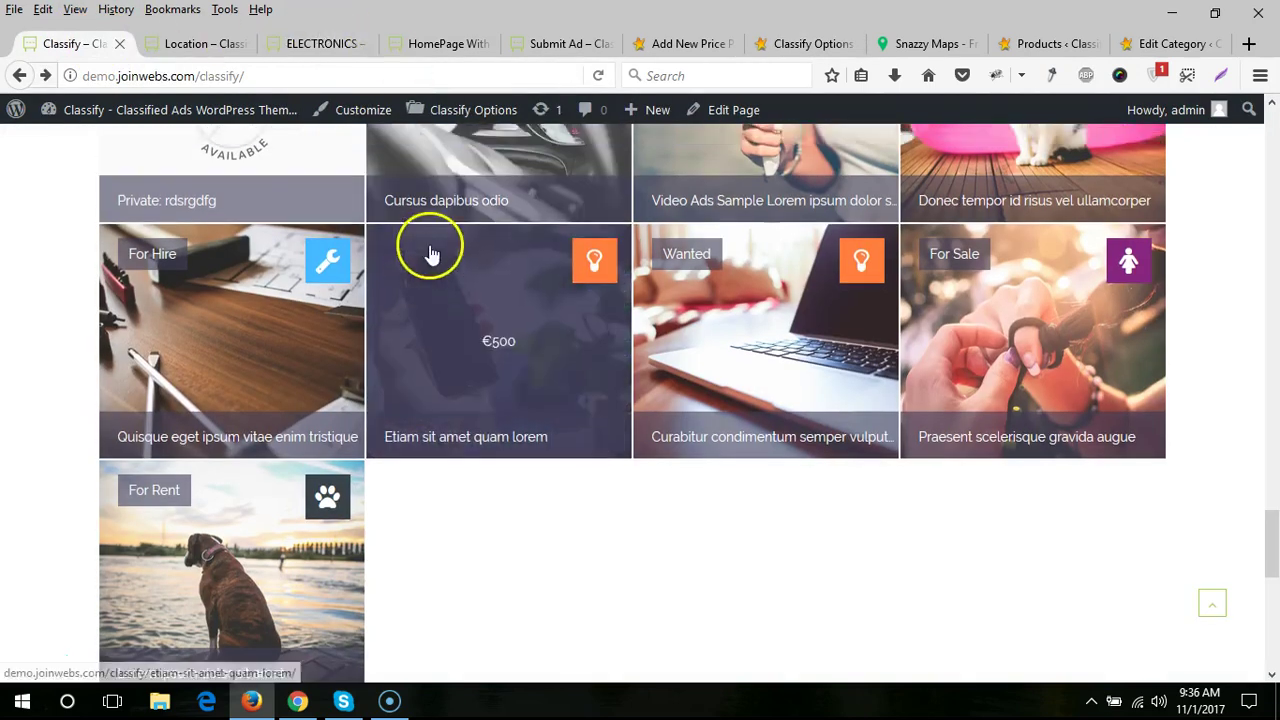
scroll(429, 249, "up", 5)
left_click(318, 44)
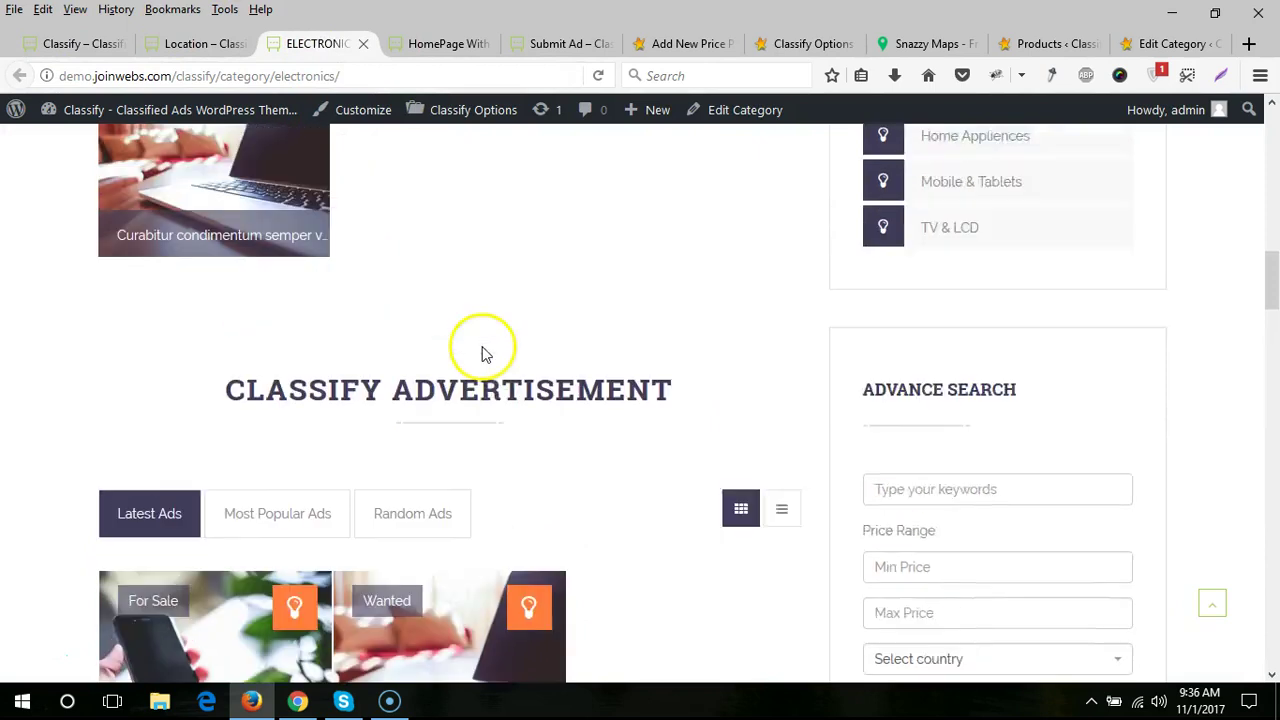
scroll(160, 345, "up", 3)
- Compare the Featured Category On/OFF option with the demo's ELECTRONICS category page
left_click(755, 45)
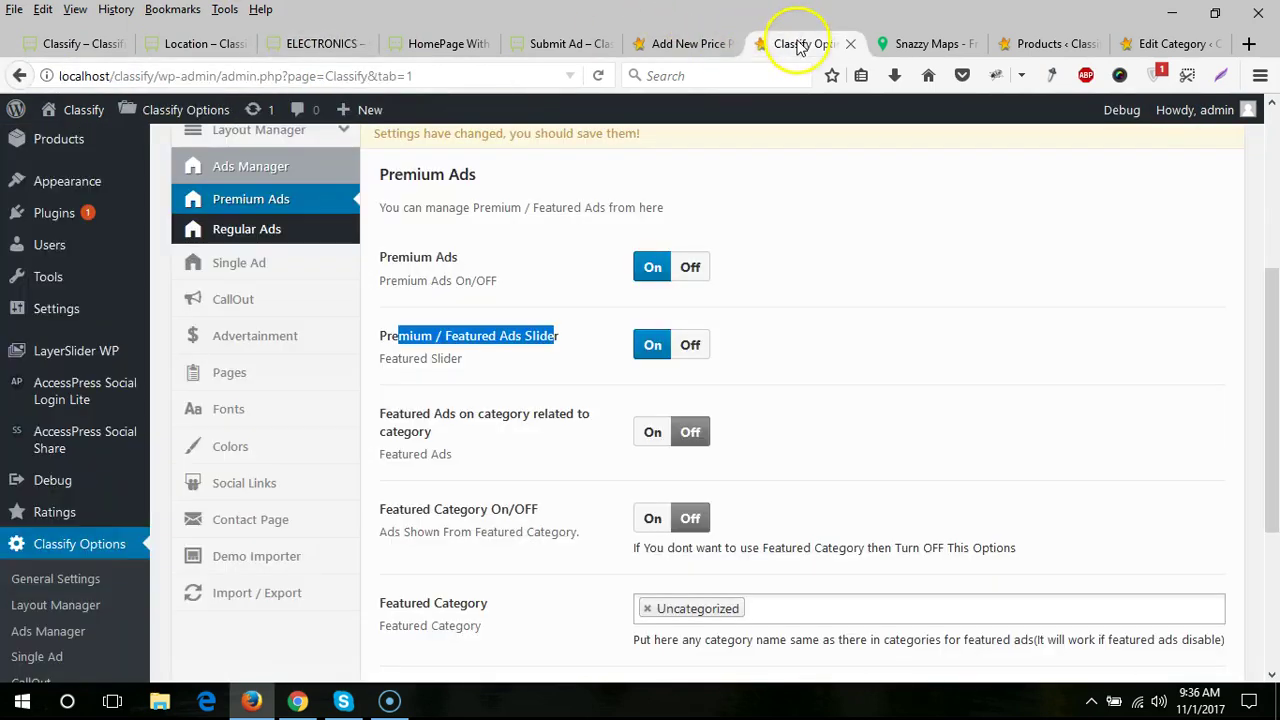
scroll(546, 370, "down", 2)
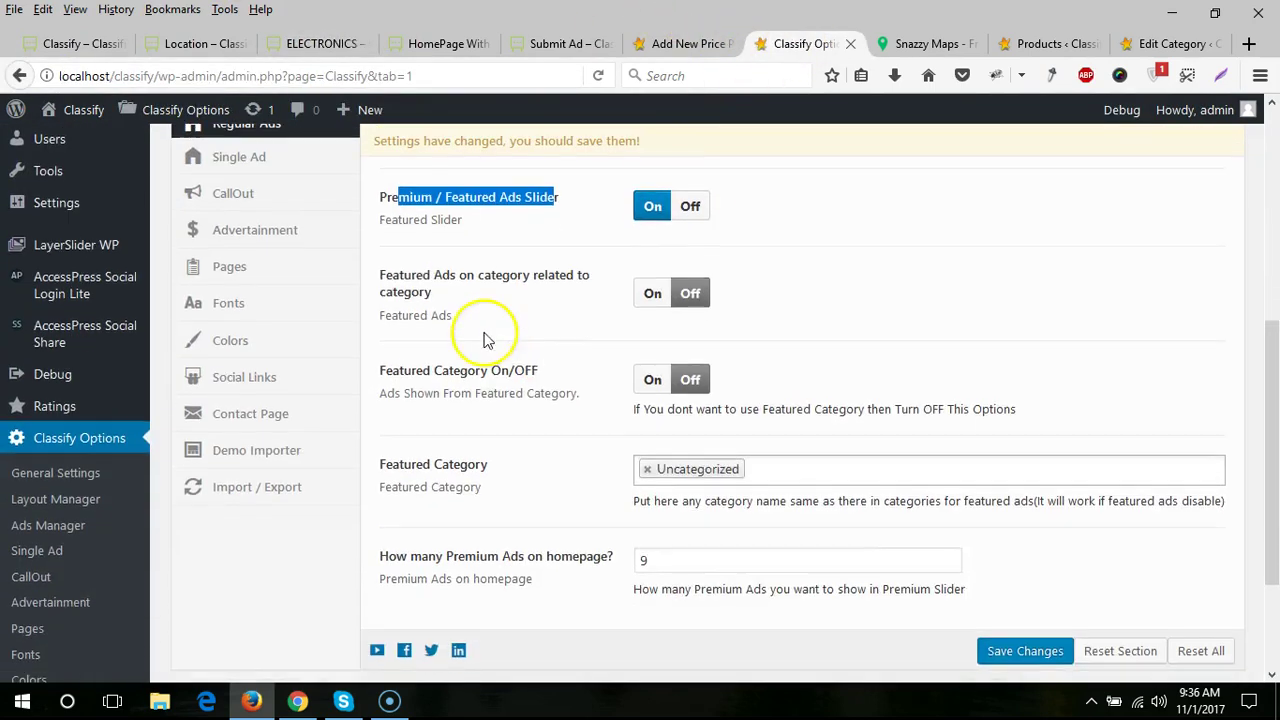
left_click(455, 278)
left_click(555, 295)
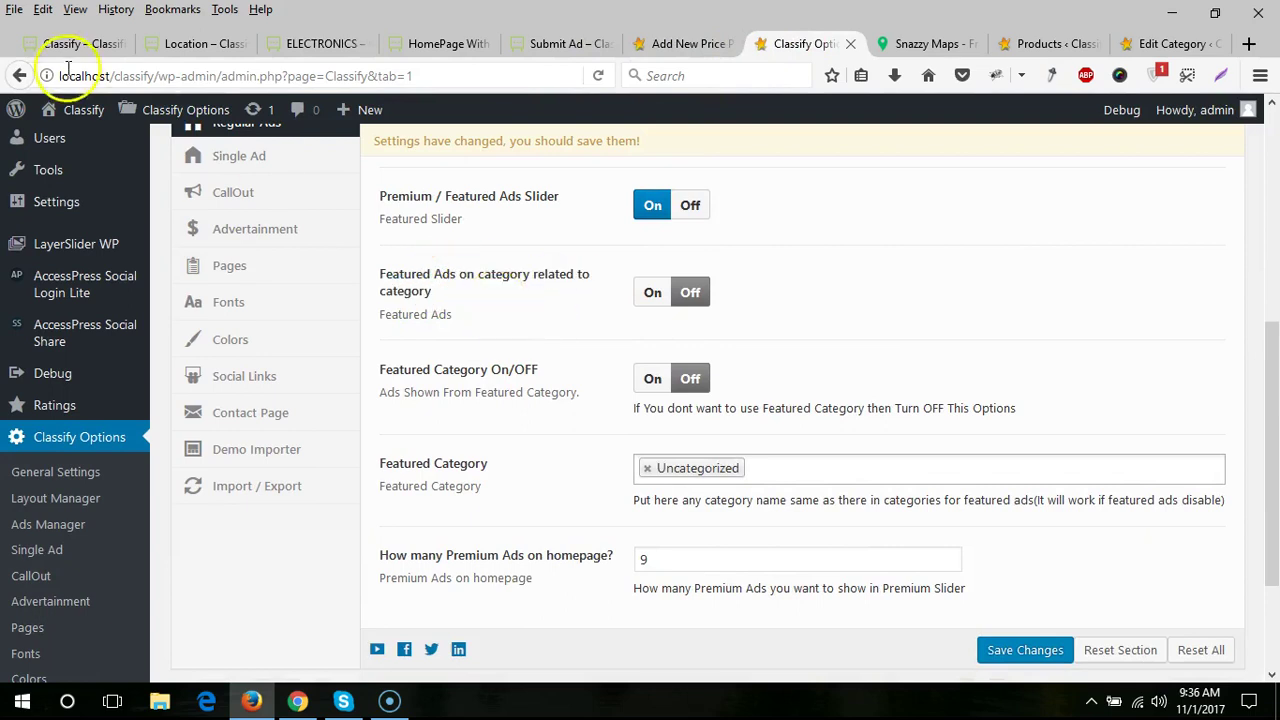
left_click(88, 43)
scroll(472, 290, "up", 10)
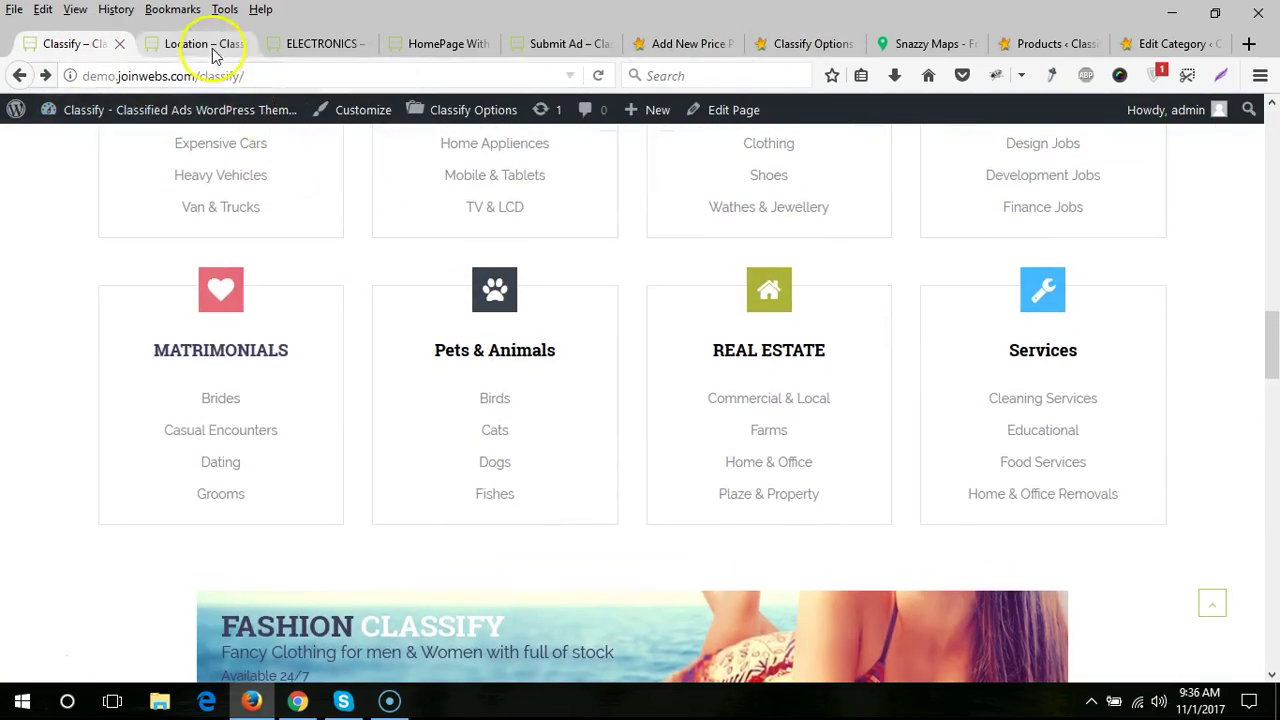
left_click(328, 44)
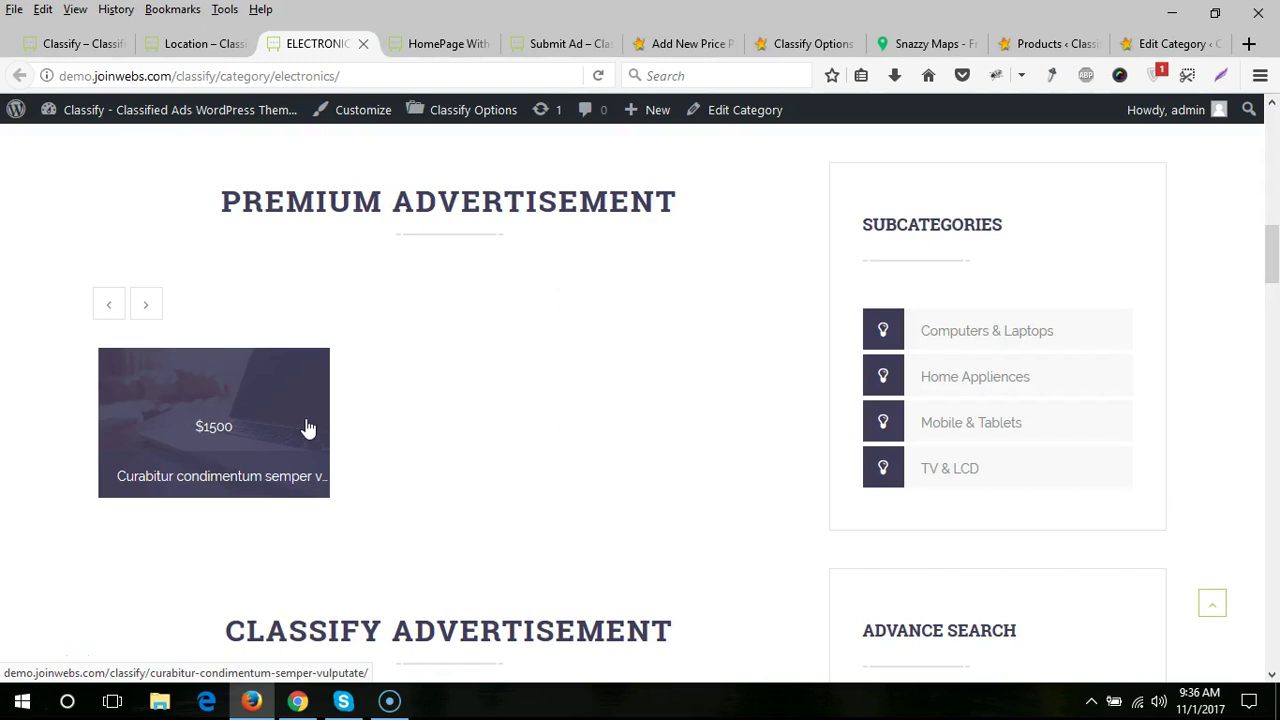
left_click(803, 44)
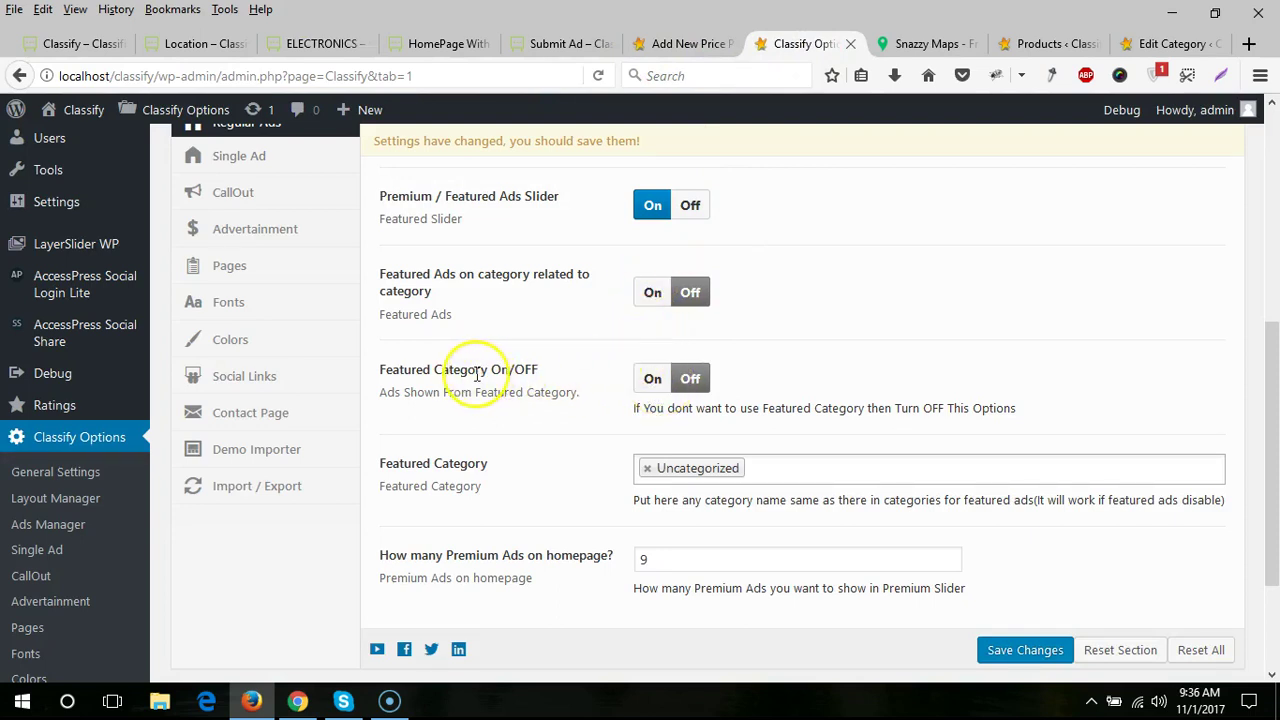
left_click_drag(380, 366, 488, 370)
- Look through the Featured Category list in Premium Ads, leaving it on Uncategorized
left_click(385, 365)
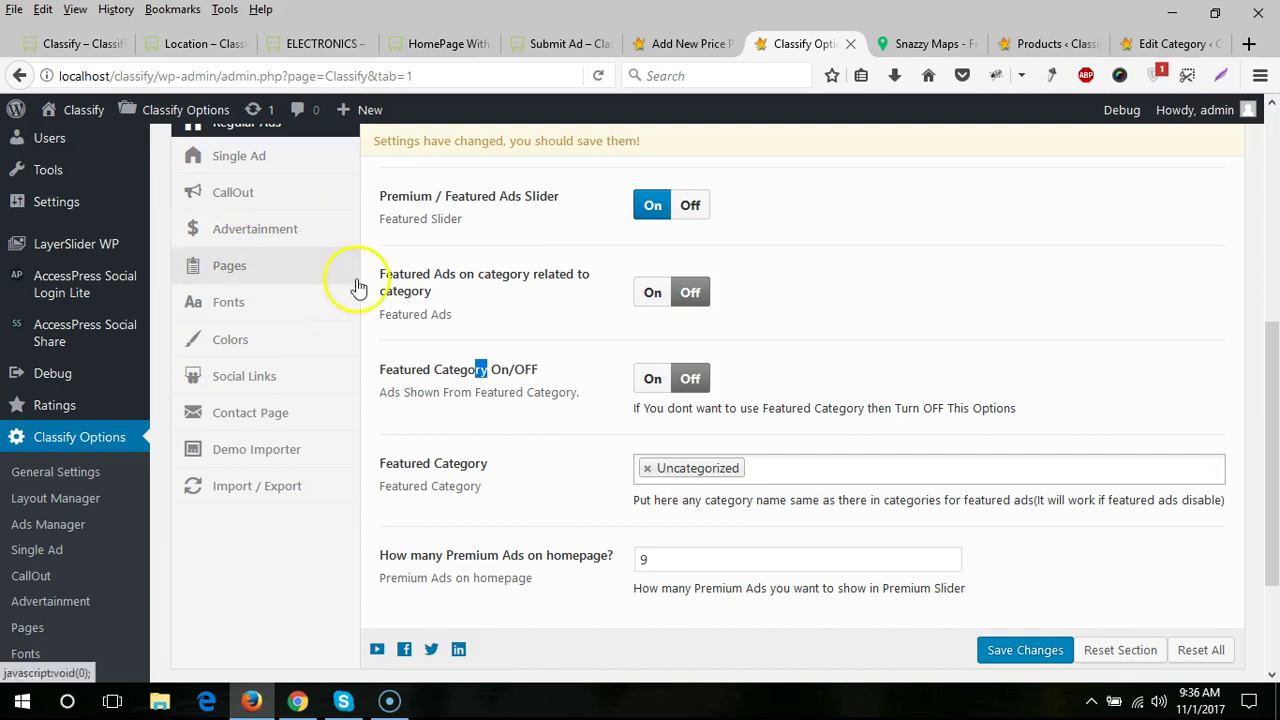
scroll(827, 408, "down", 2)
scroll(827, 408, "down", 1)
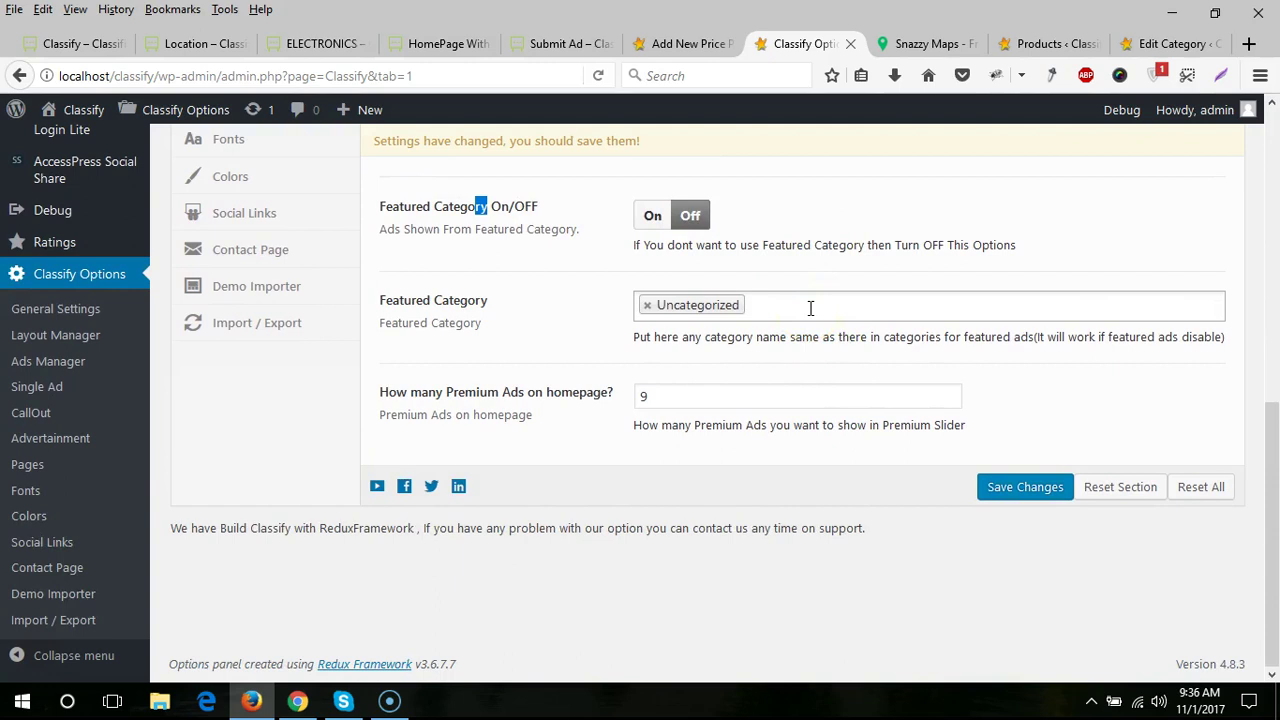
left_click(810, 307)
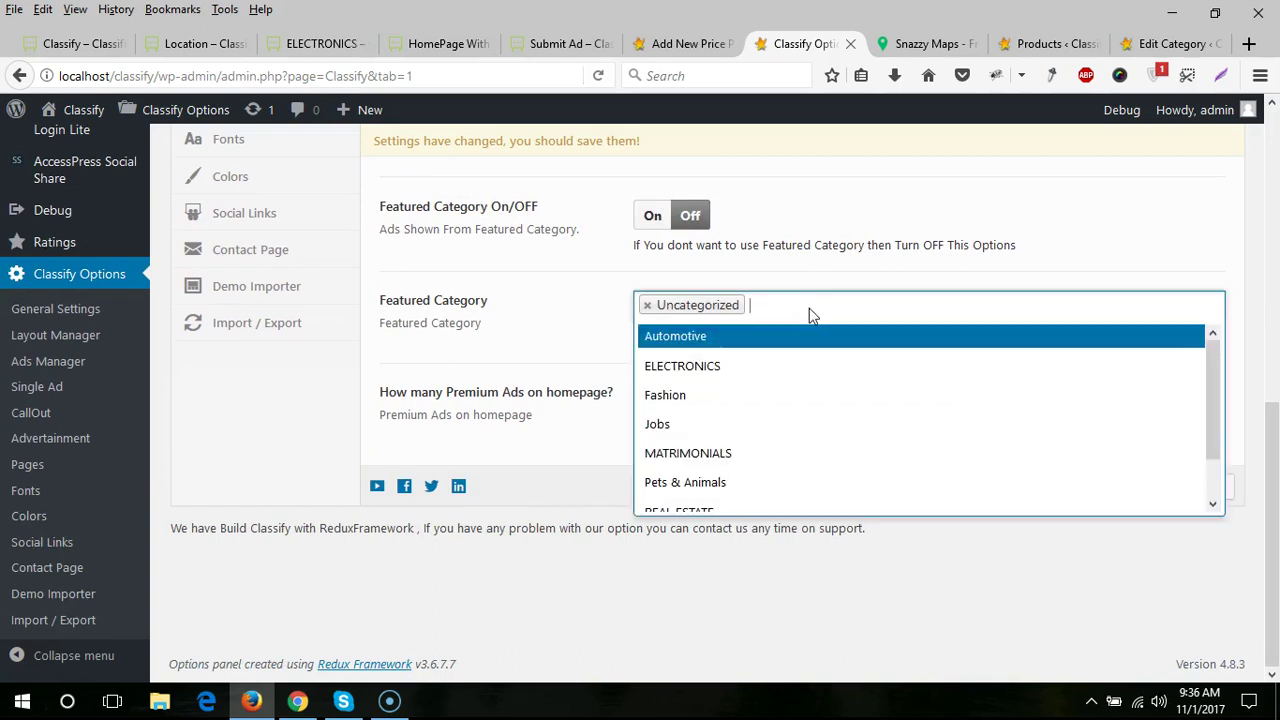
left_click(809, 304)
left_click(794, 294)
left_click(897, 306)
left_click(607, 392)
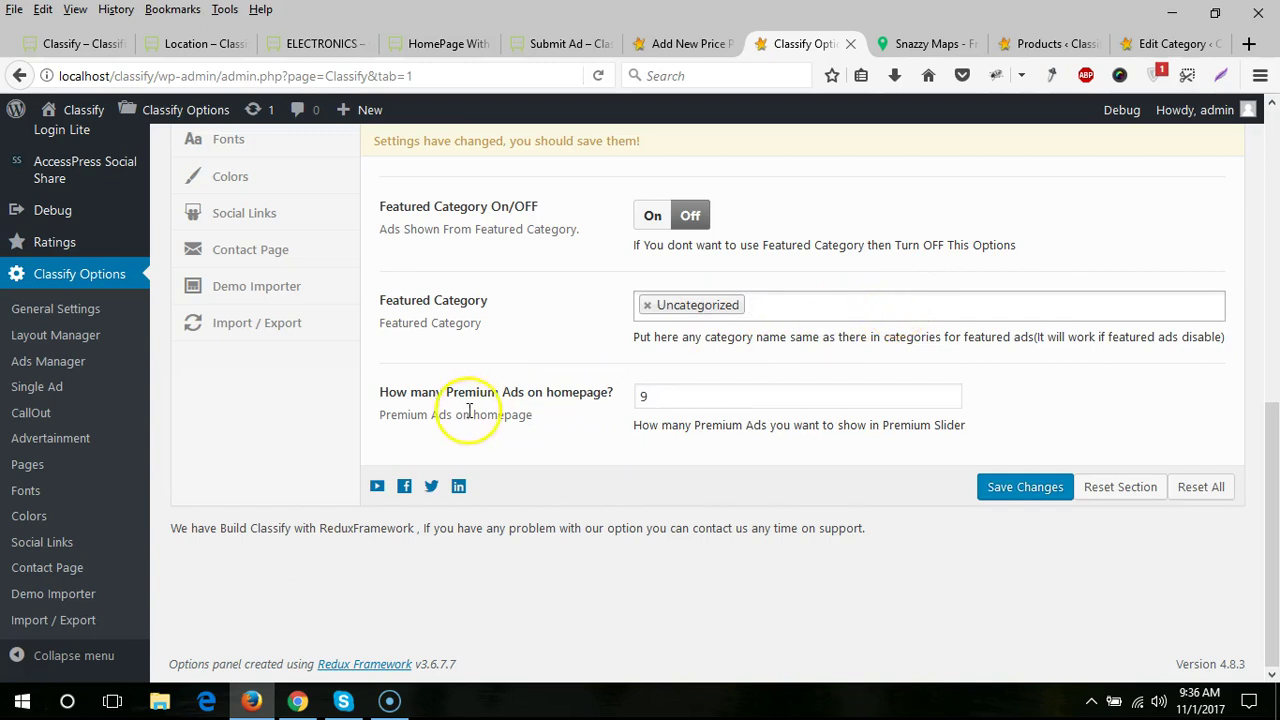
- View the demo's Premium Advertisement slider, then return to the premium ads count setting
left_click(80, 43)
scroll(465, 300, "up", 10)
scroll(465, 300, "down", 4)
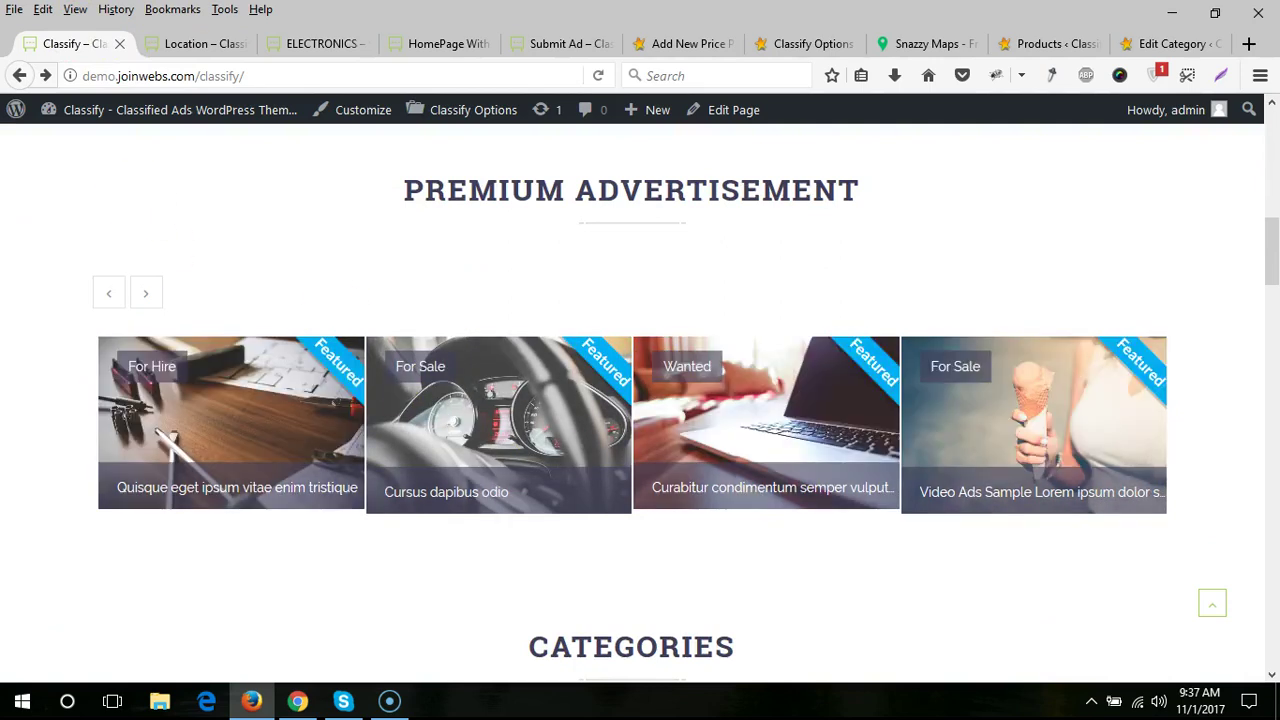
left_click(778, 43)
left_click(643, 392)
scroll(337, 357, "up", 4)
scroll(333, 350, "up", 2)
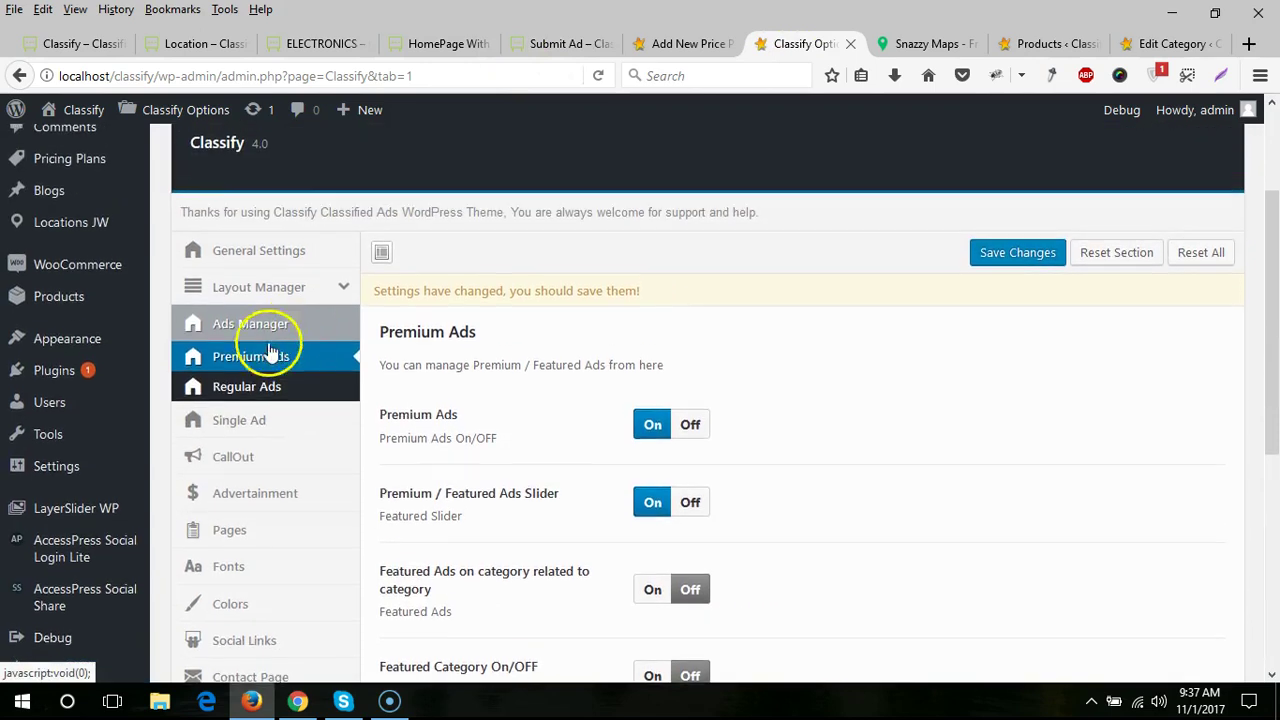
- In Regular Ads settings, change Regular Ads Count from 1 to 10
left_click(272, 389)
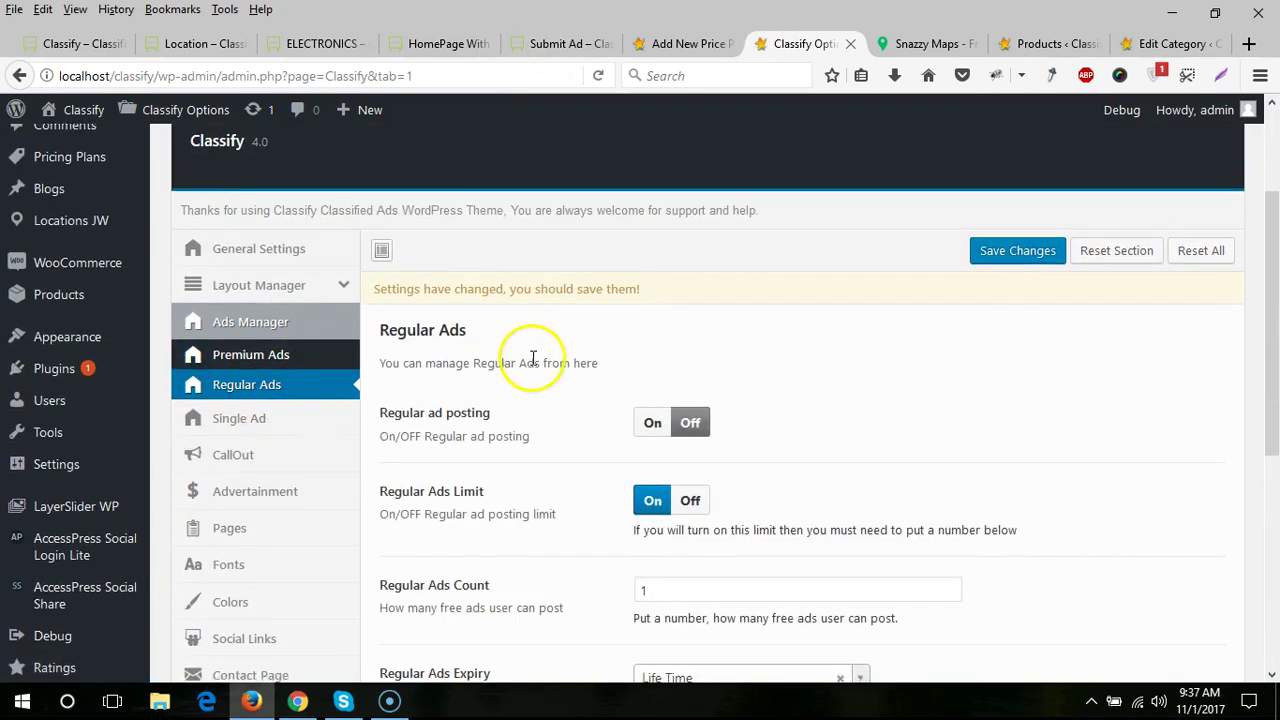
scroll(531, 345, "down", 2)
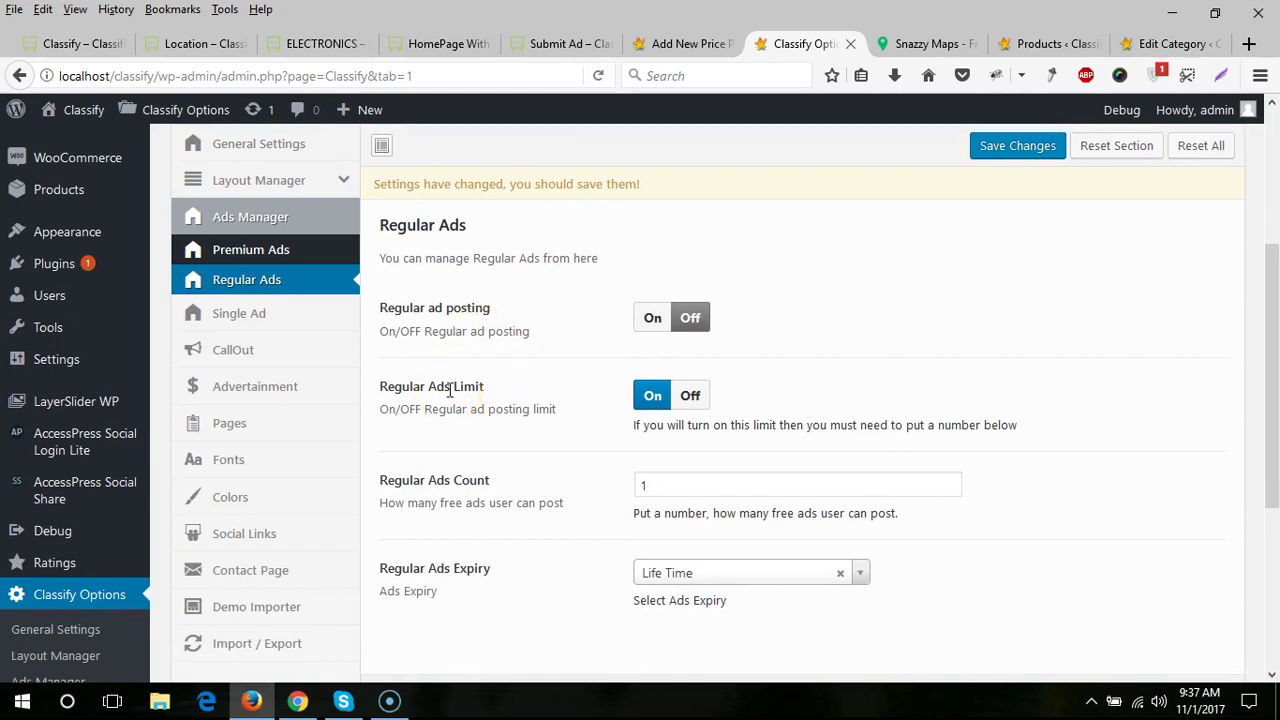
scroll(490, 345, "down", 3)
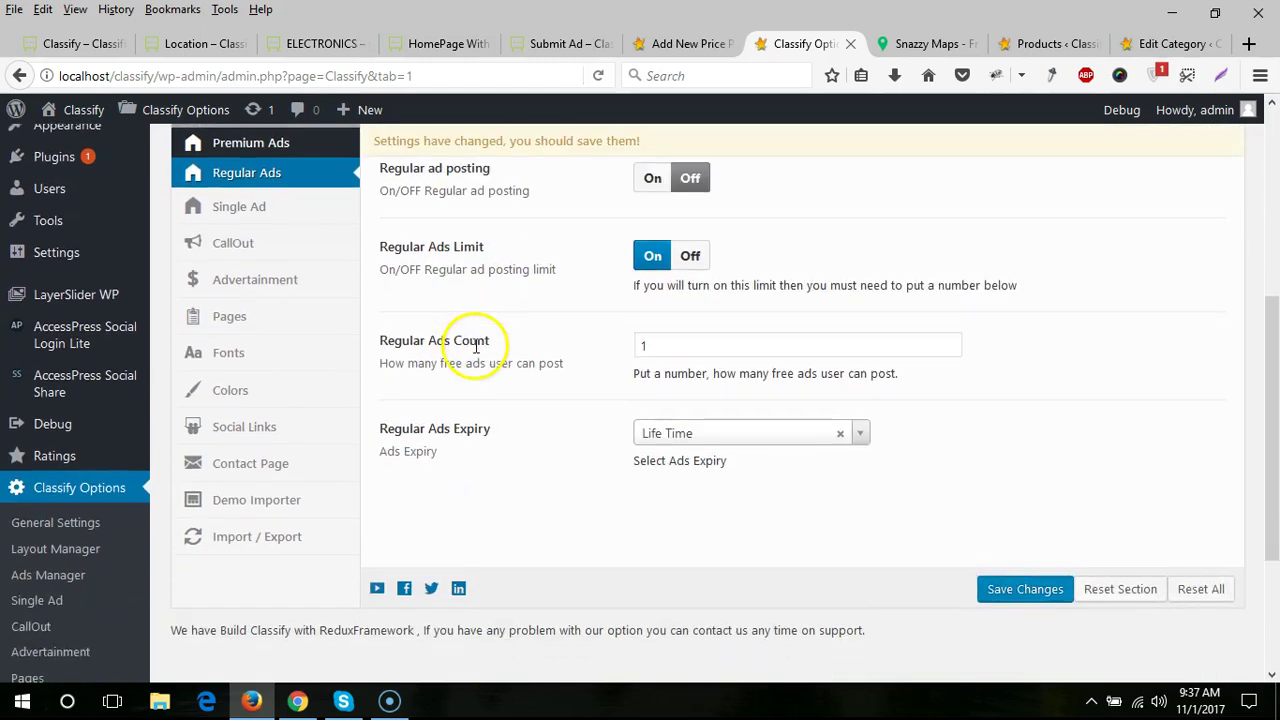
double_click(645, 346)
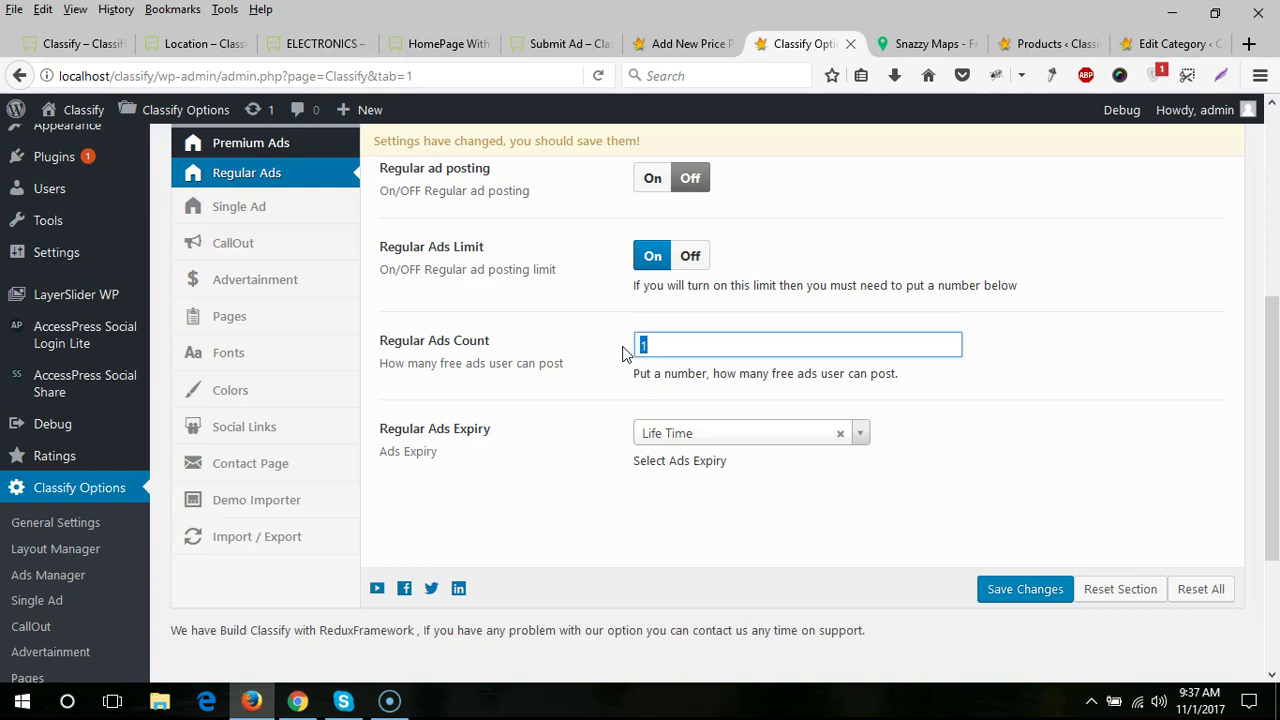
key("BackSpace")
type("10")
- Review the Regular Ads Expiry options, keeping it at Life Time
left_click(624, 340)
left_click(699, 434)
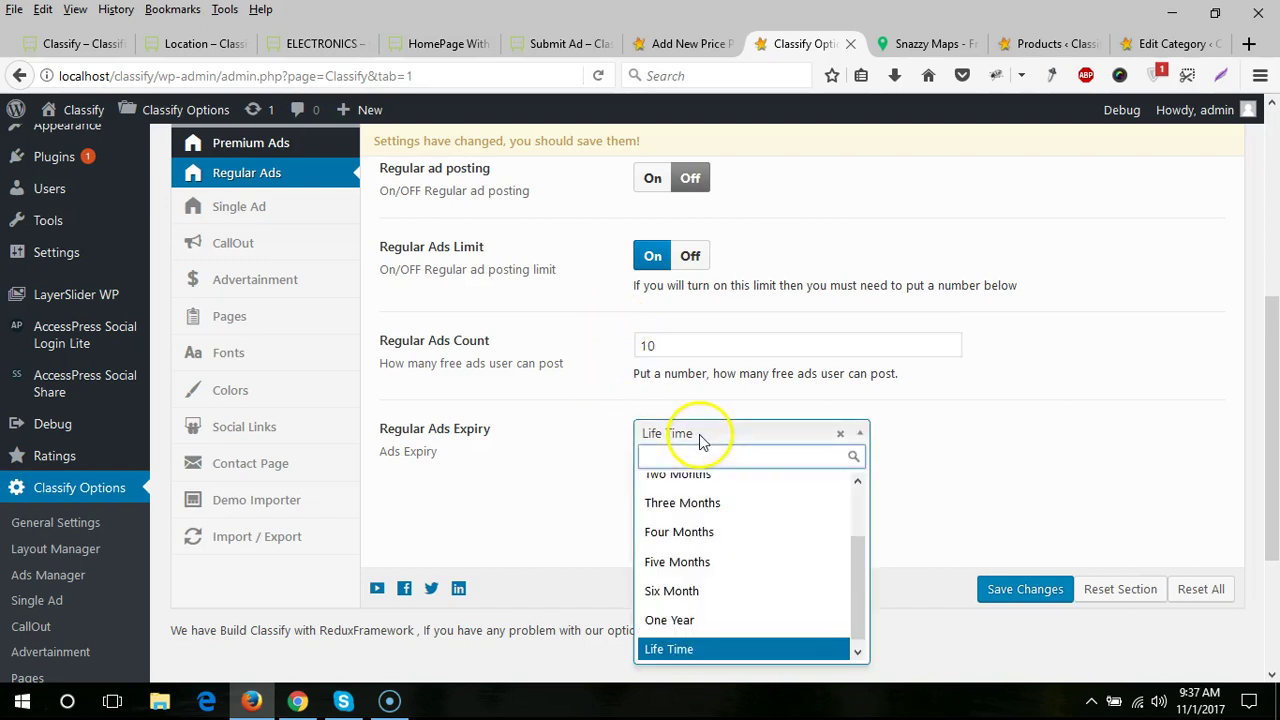
scroll(729, 586, "up", 3)
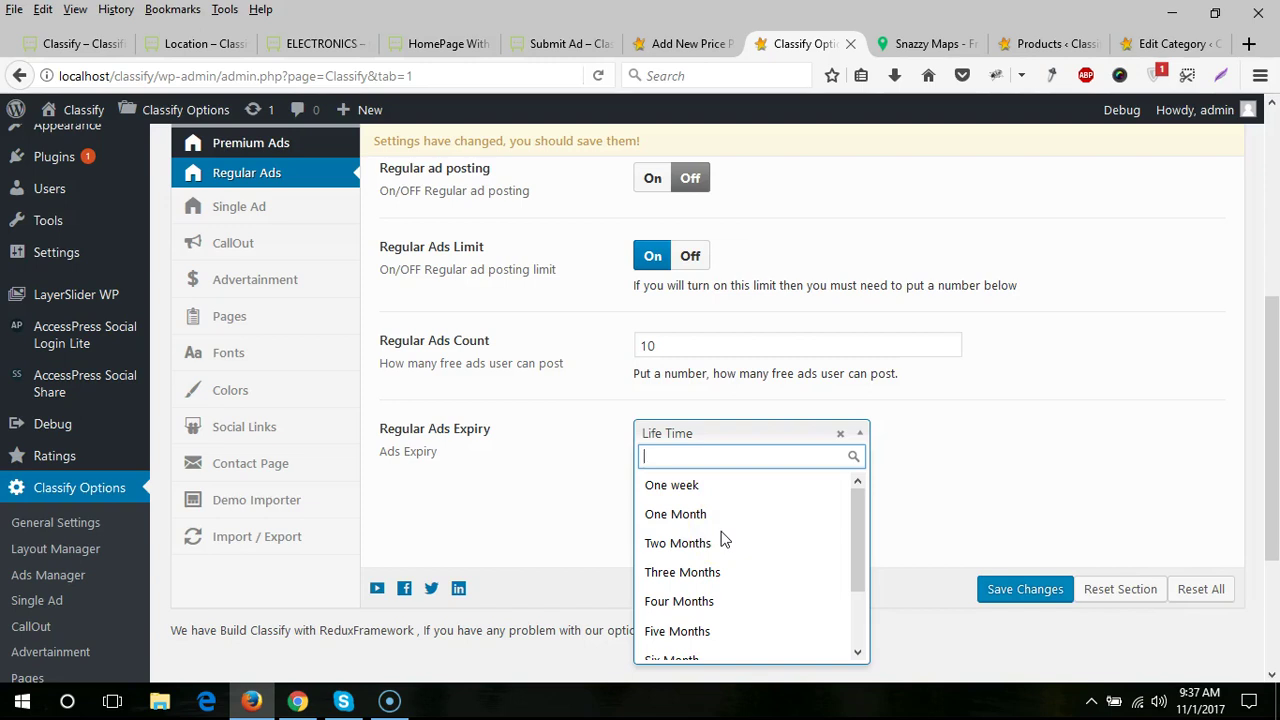
left_click(263, 208)
- Open Single Ad settings and review the Post moderation and Related Ads on Single Post options
left_click(253, 209)
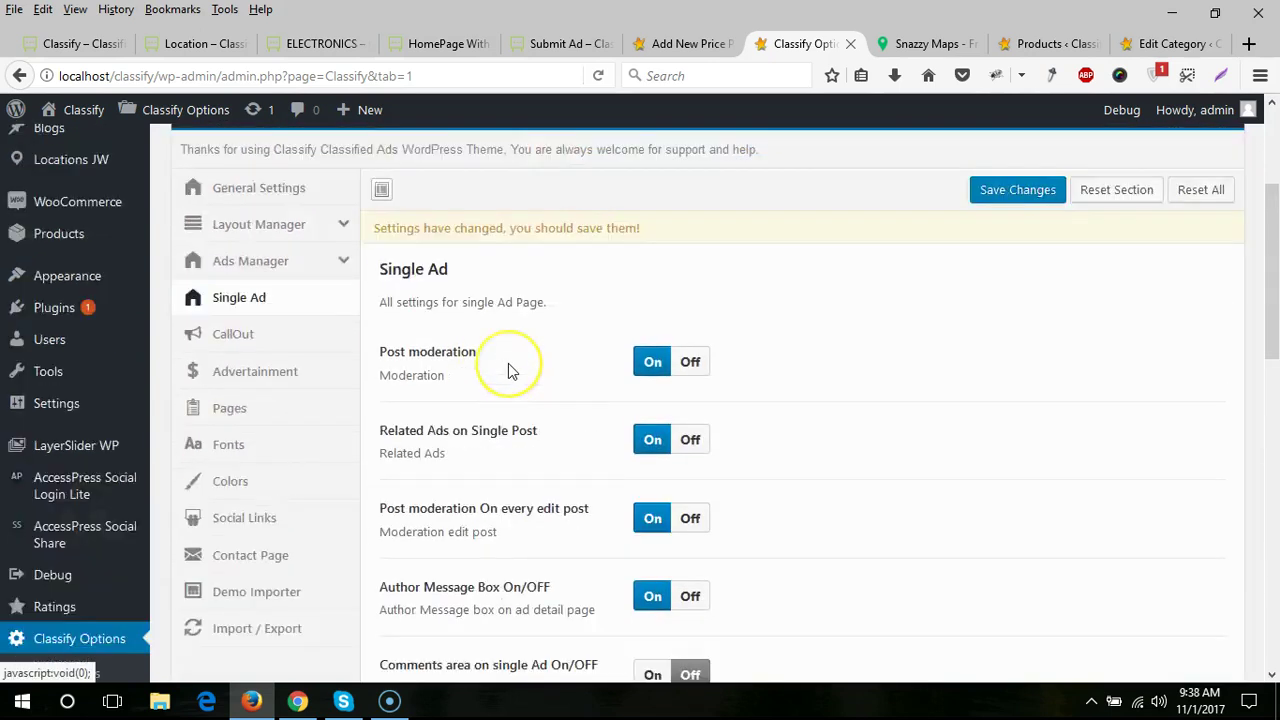
scroll(508, 363, "down", 1)
left_click_drag(470, 305, 380, 307)
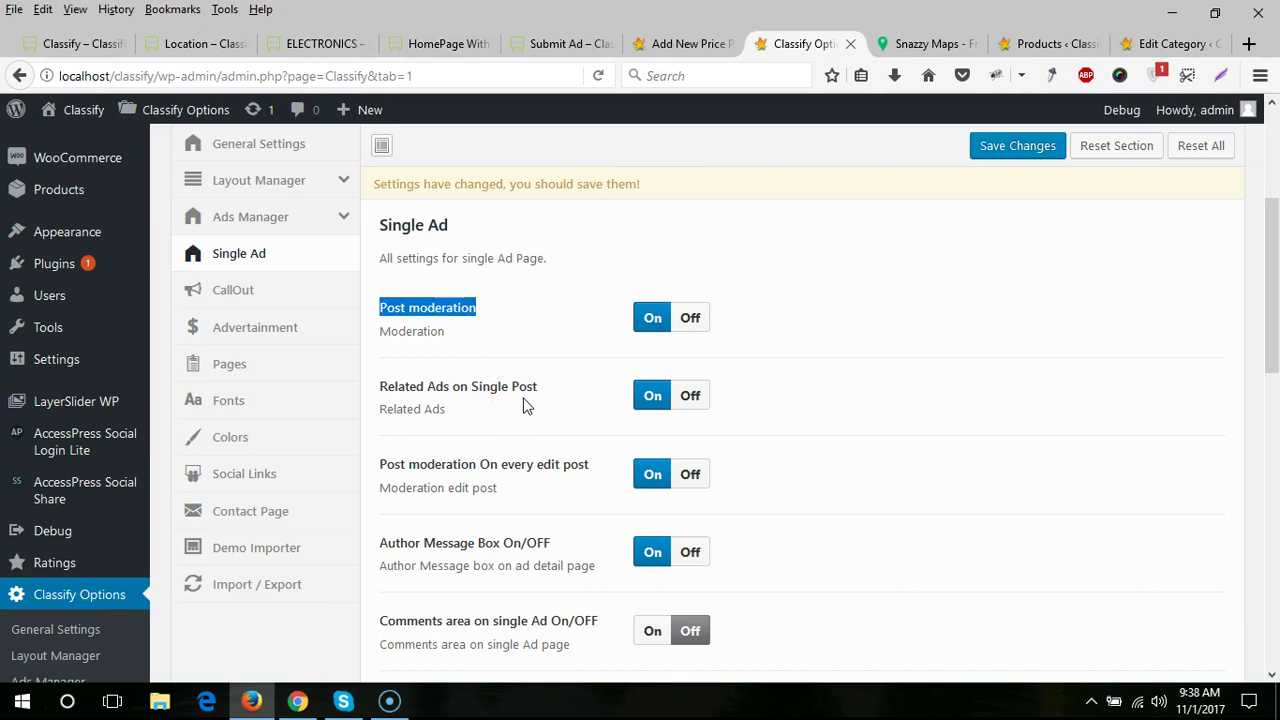
left_click_drag(537, 390, 394, 388)
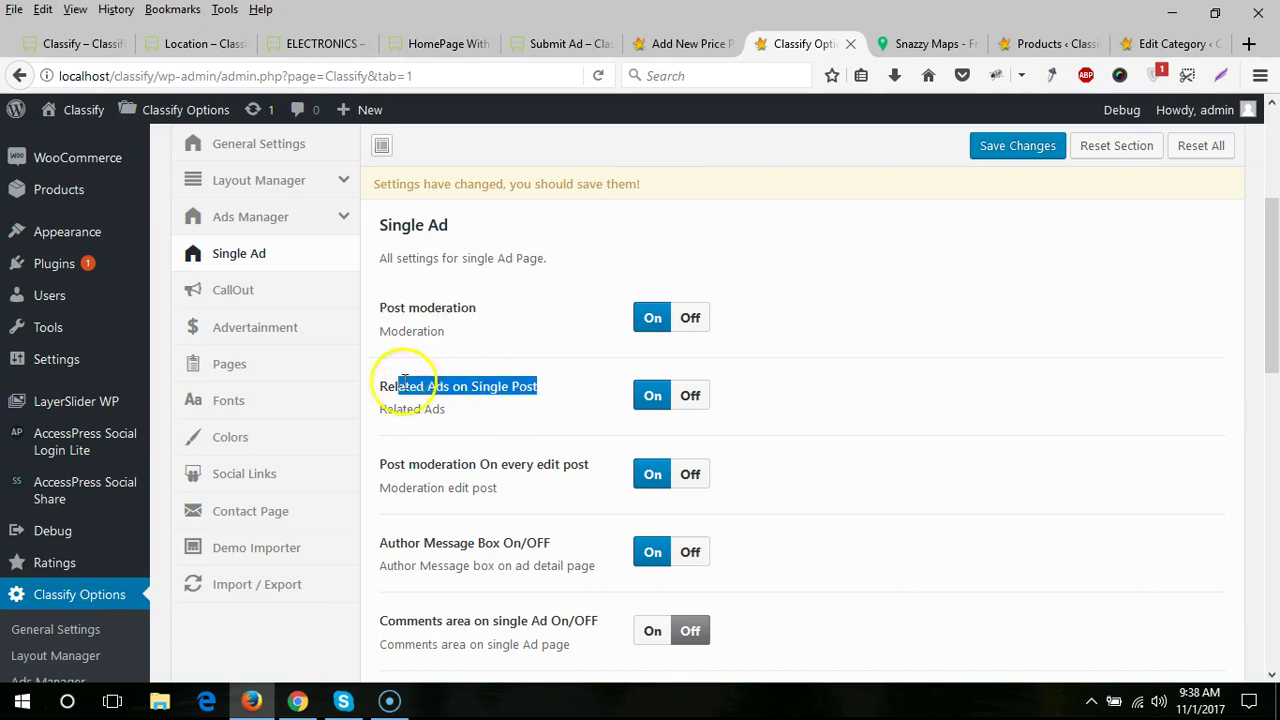
- Open the demo's For Hire ad in a new tab and inspect its RELATED ADS section
left_click(90, 43)
scroll(474, 516, "down", 3)
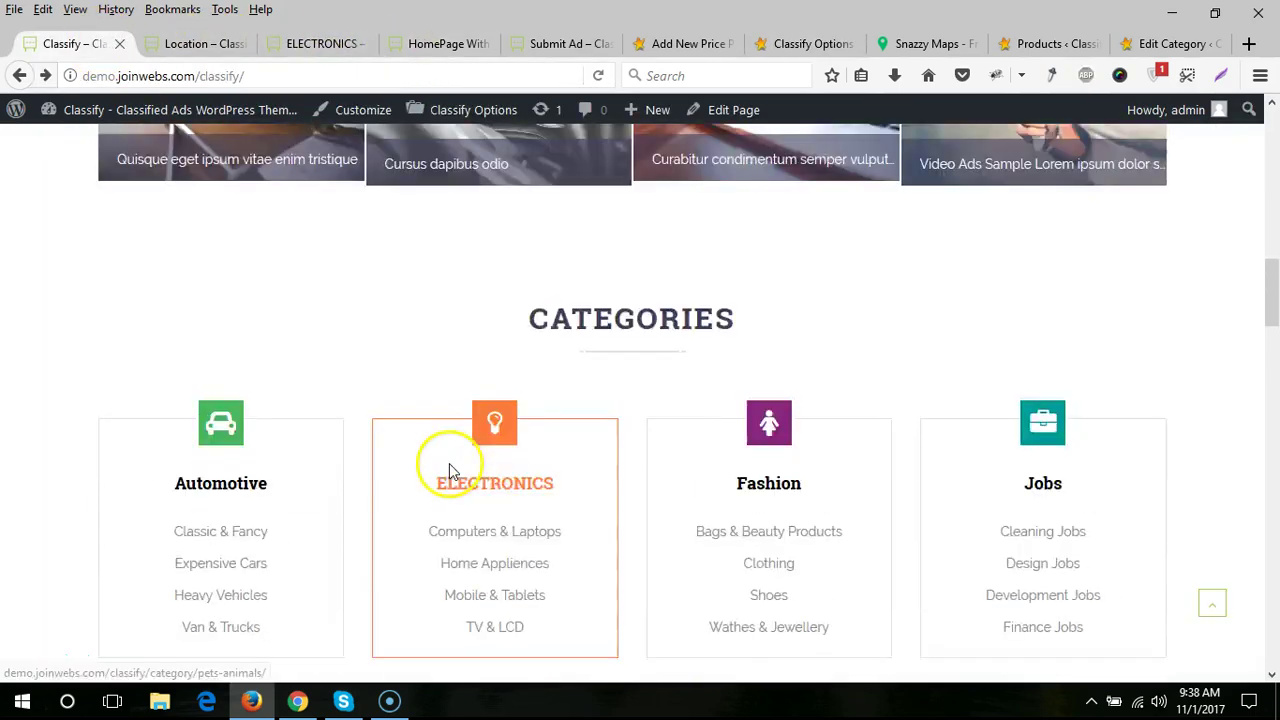
scroll(443, 463, "up", 2)
middle_click(234, 314)
left_click(177, 45)
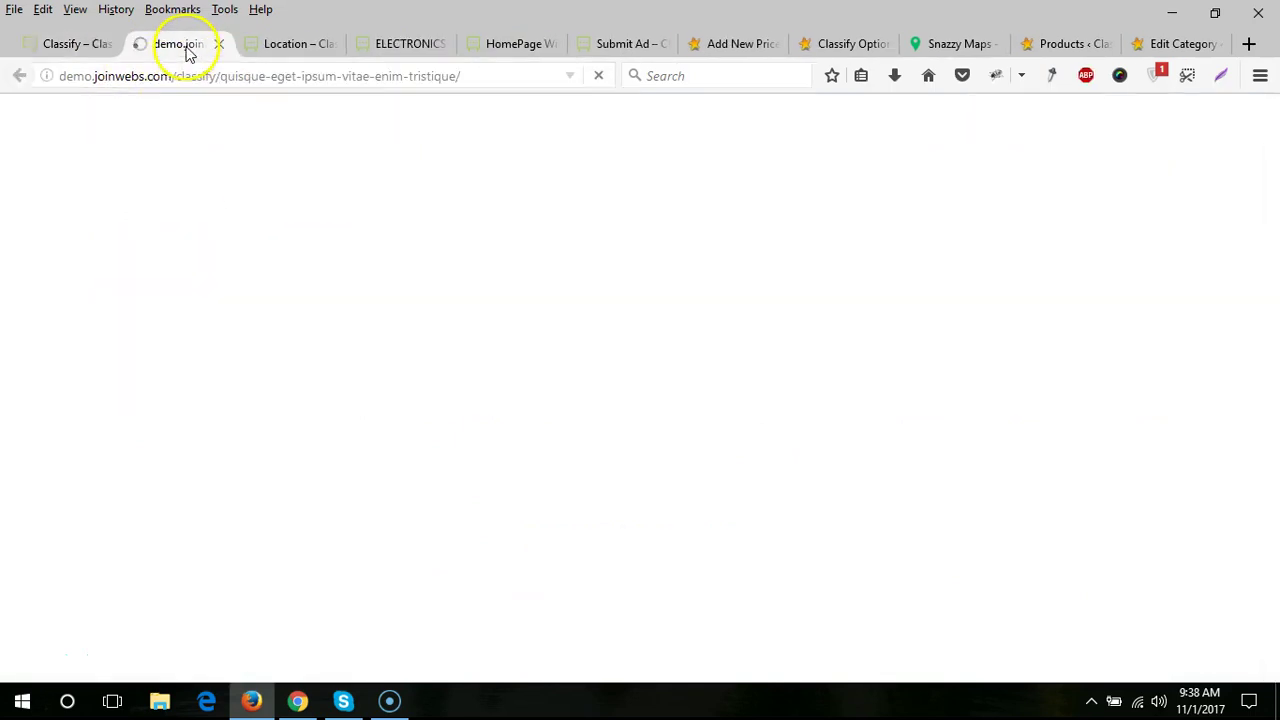
scroll(287, 410, "down", 15)
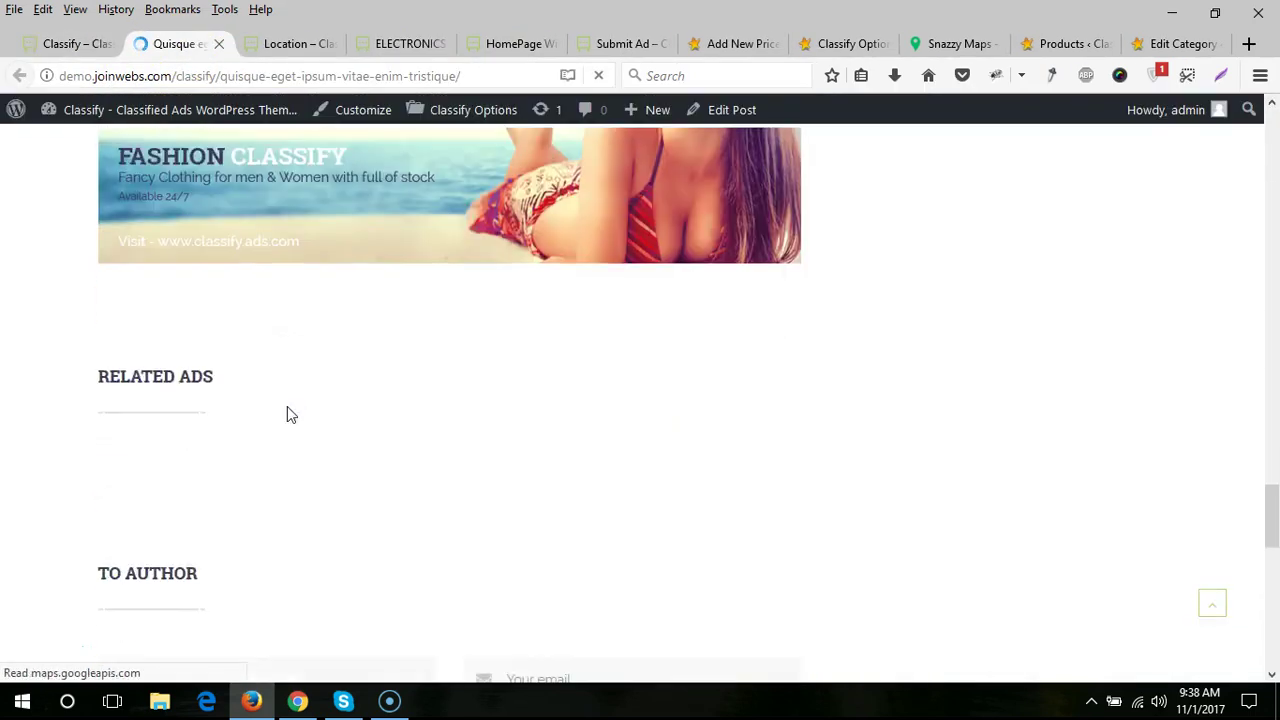
scroll(286, 408, "down", 3)
scroll(254, 414, "up", 2)
left_click_drag(132, 273, 243, 343)
left_click(220, 351)
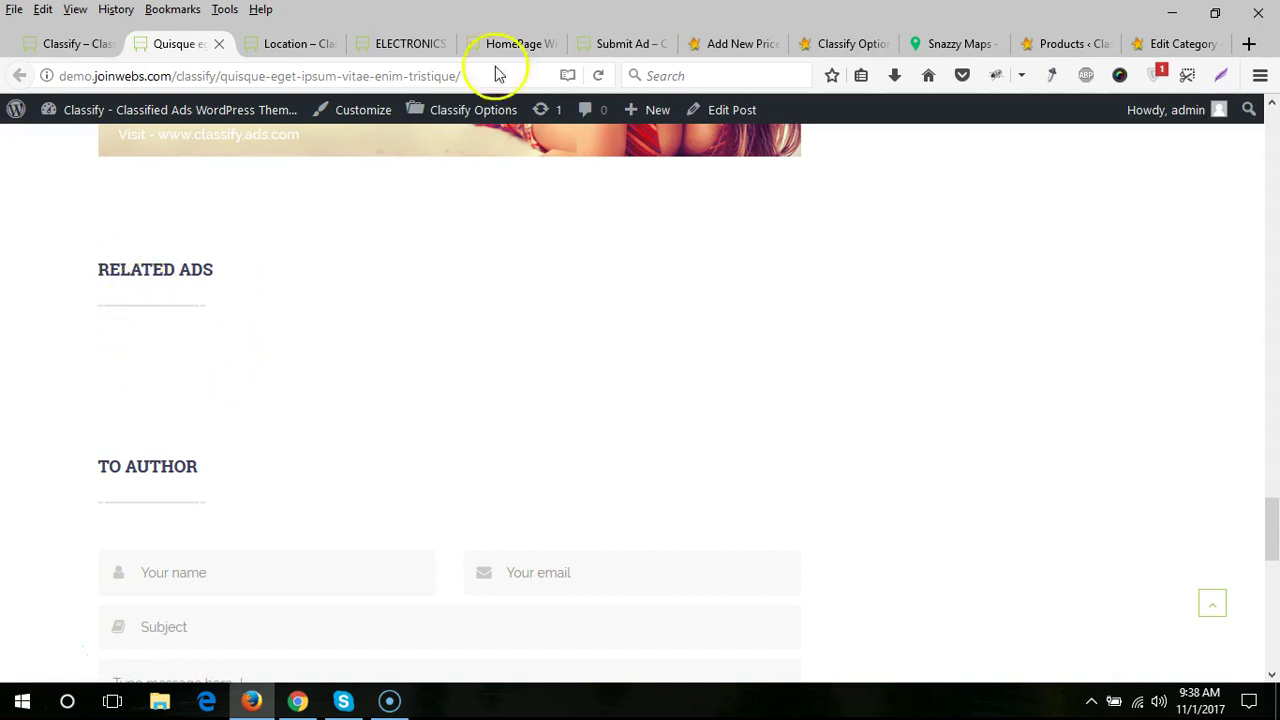
left_click_drag(100, 266, 260, 277)
left_click(209, 343)
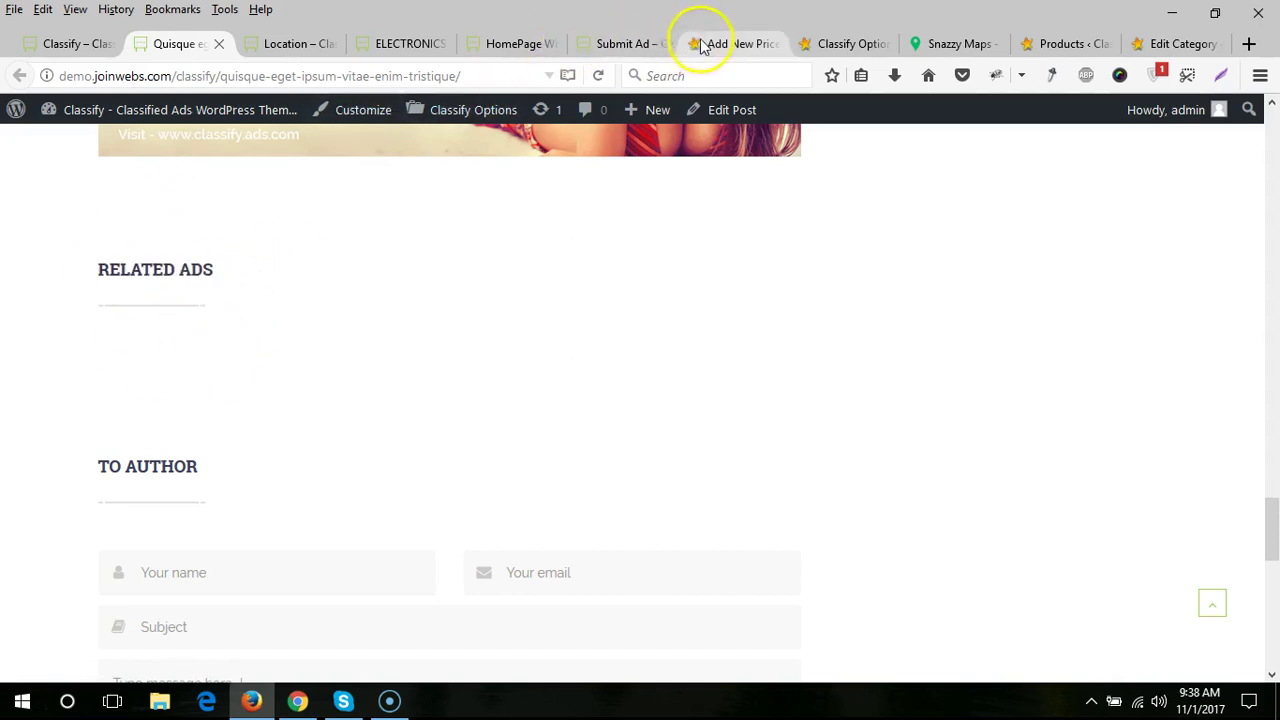
left_click(852, 43)
scroll(452, 422, "down", 3)
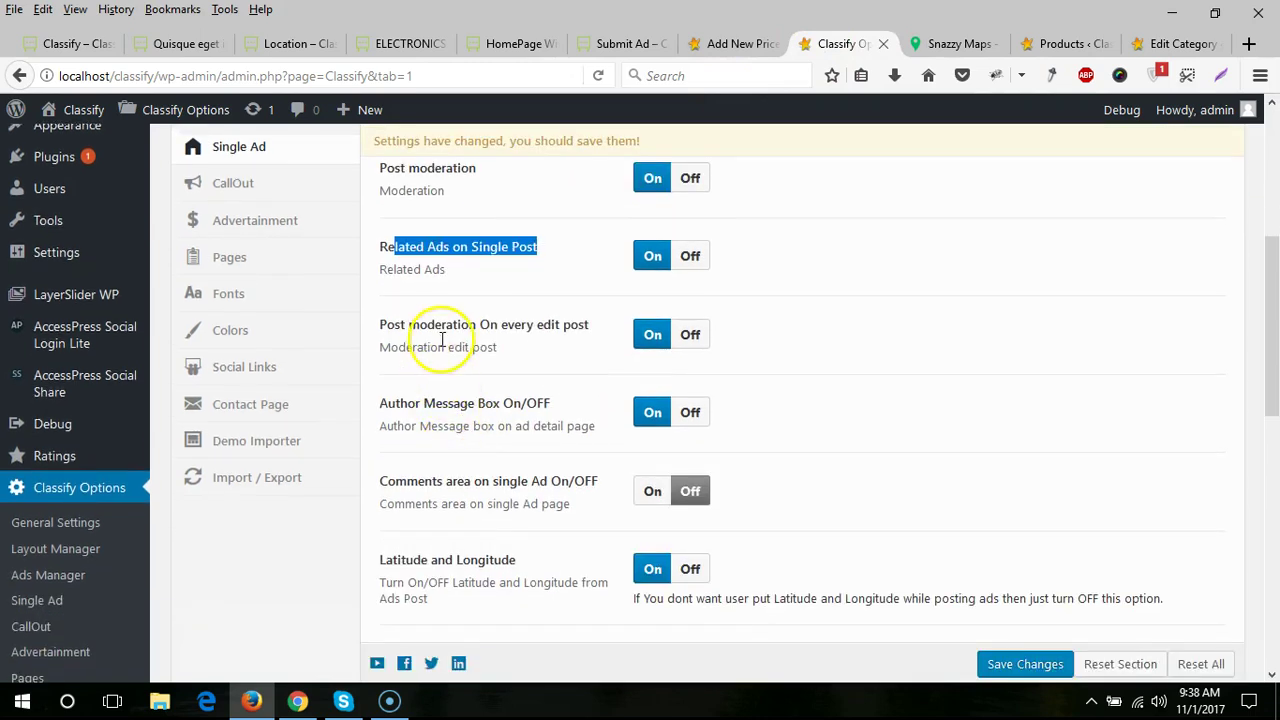
left_click(472, 324)
left_click_drag(472, 324, 571, 324)
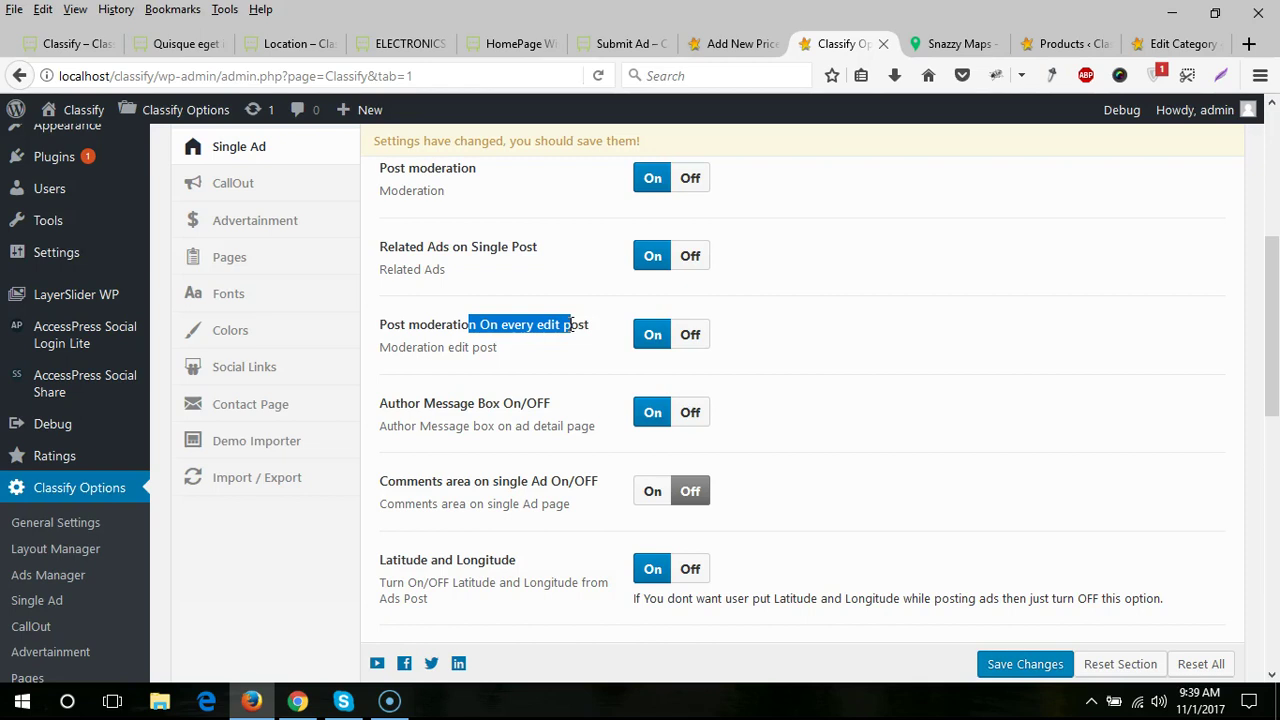
left_click(171, 43)
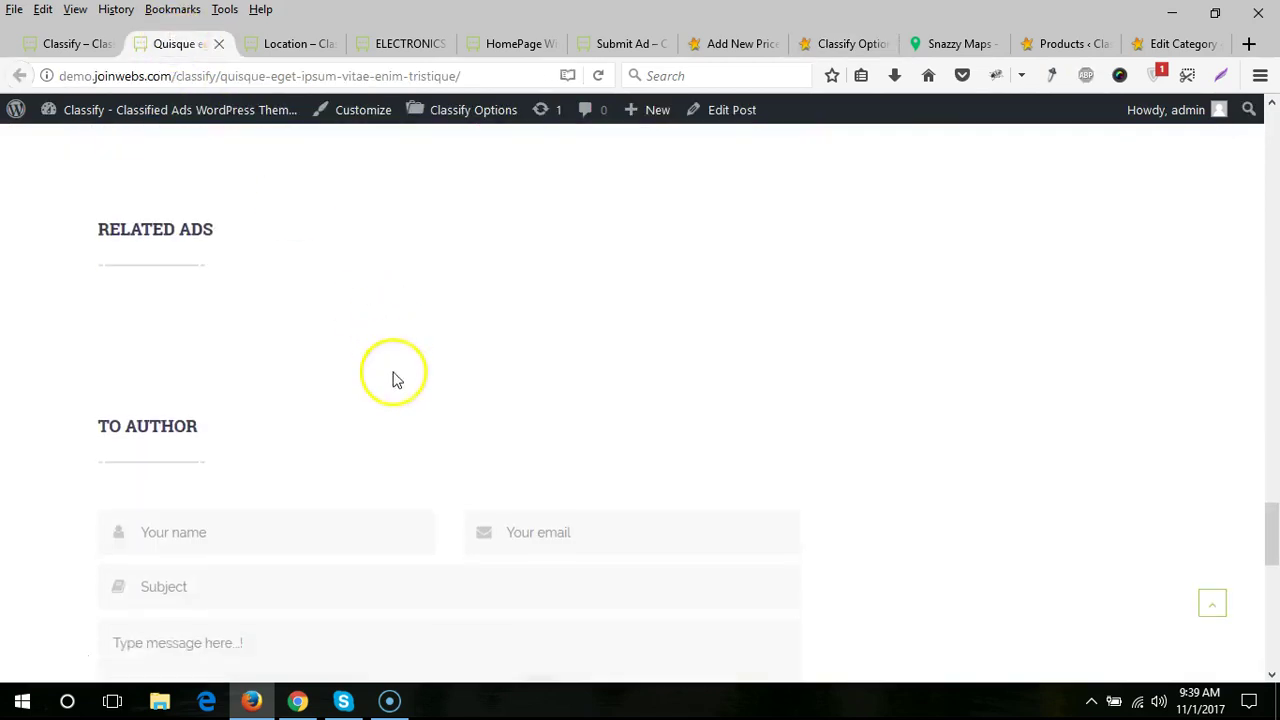
scroll(393, 375, "down", 6)
scroll(391, 366, "up", 5)
left_click(220, 357)
left_click(643, 357)
left_click(257, 540)
scroll(430, 463, "down", 3)
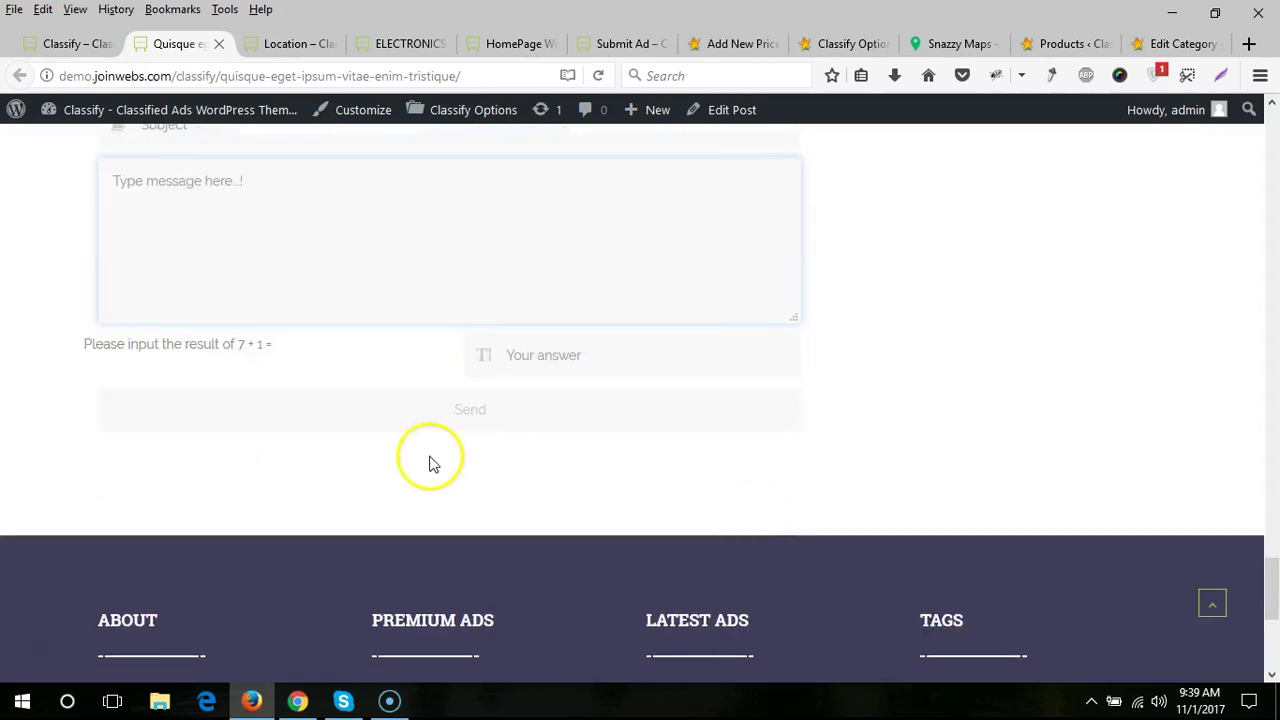
left_click(838, 44)
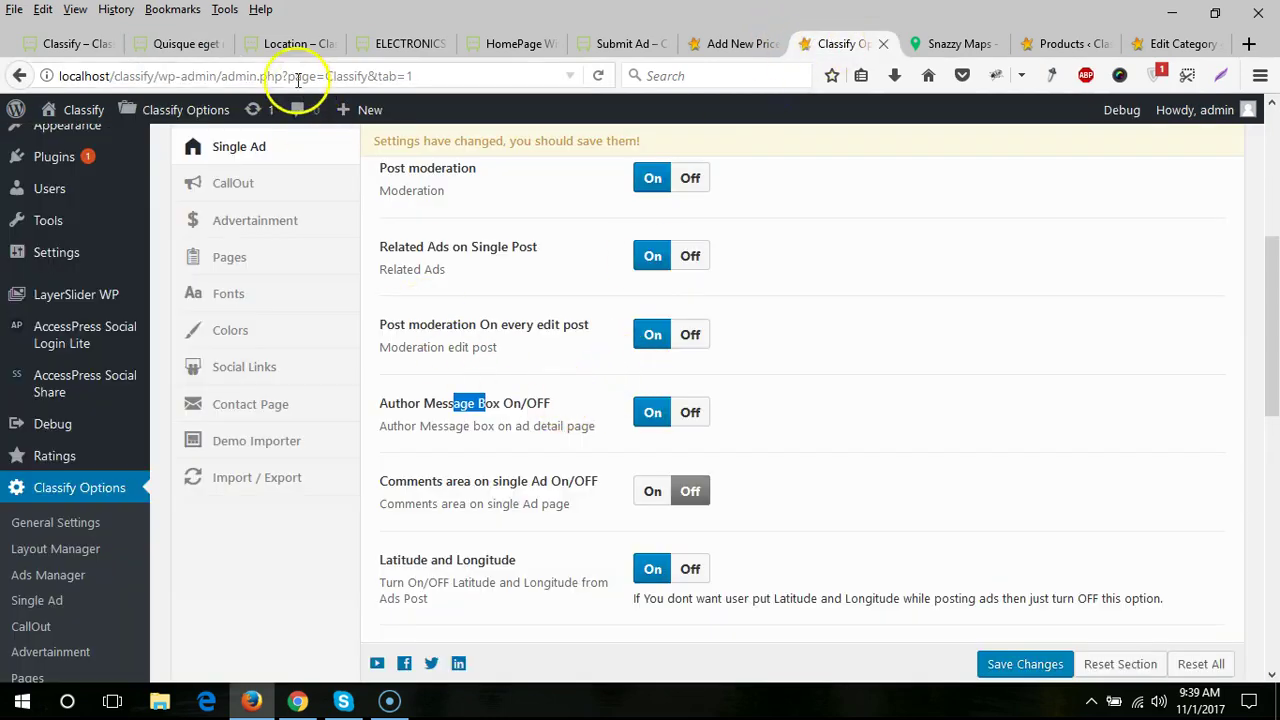
left_click(188, 43)
scroll(446, 300, "up", 2)
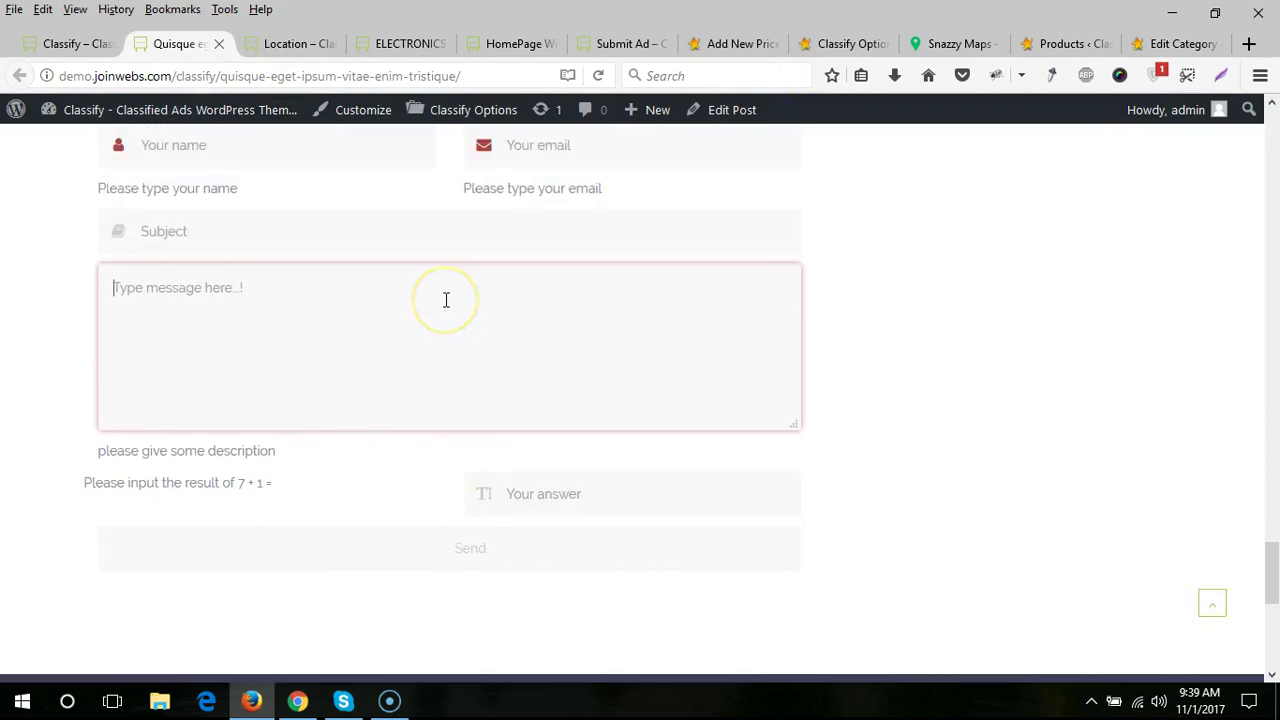
scroll(446, 300, "up", 2)
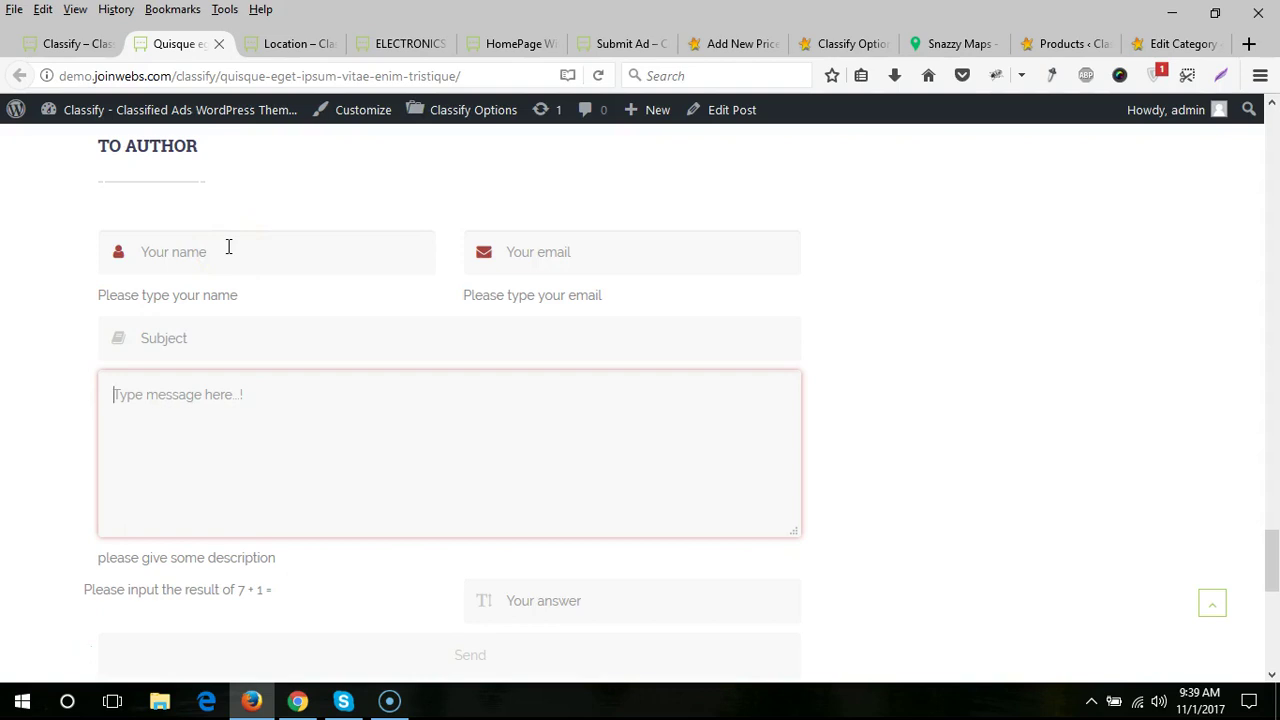
left_click(838, 45)
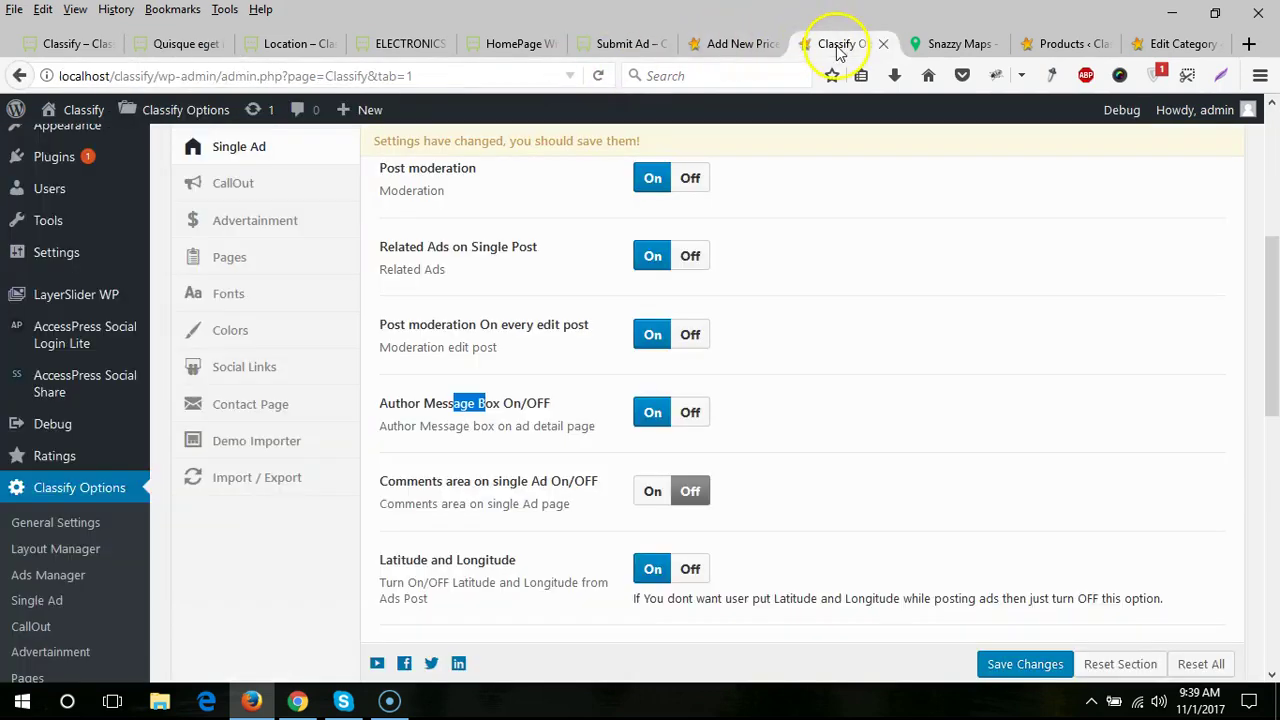
scroll(560, 440, "down", 4)
left_click_drag(418, 267, 463, 266)
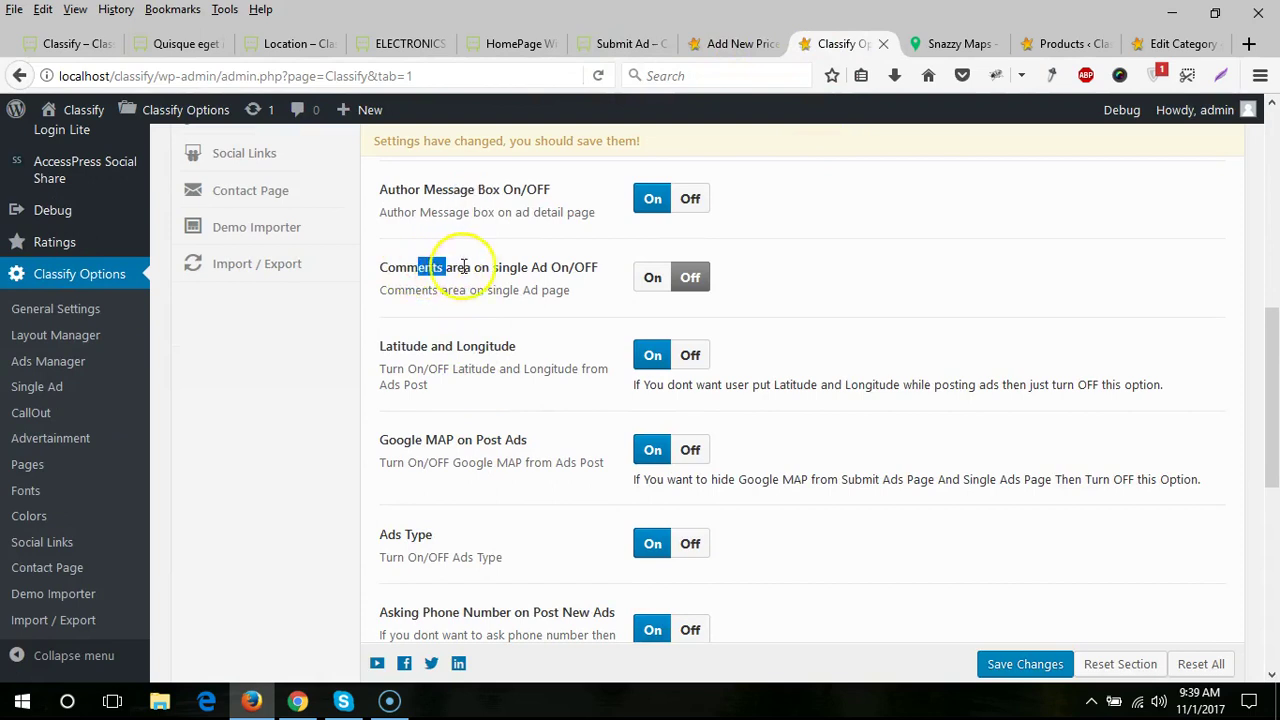
left_click(390, 278)
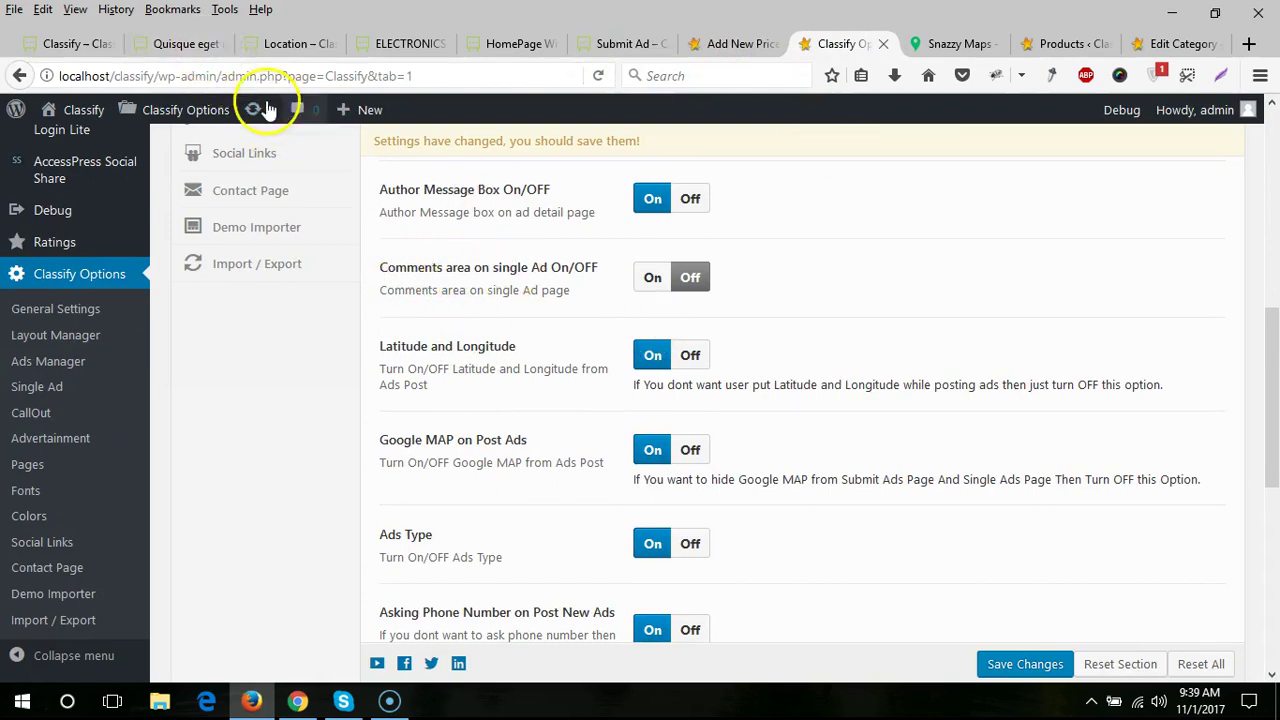
left_click(177, 44)
scroll(294, 391, "down", 3)
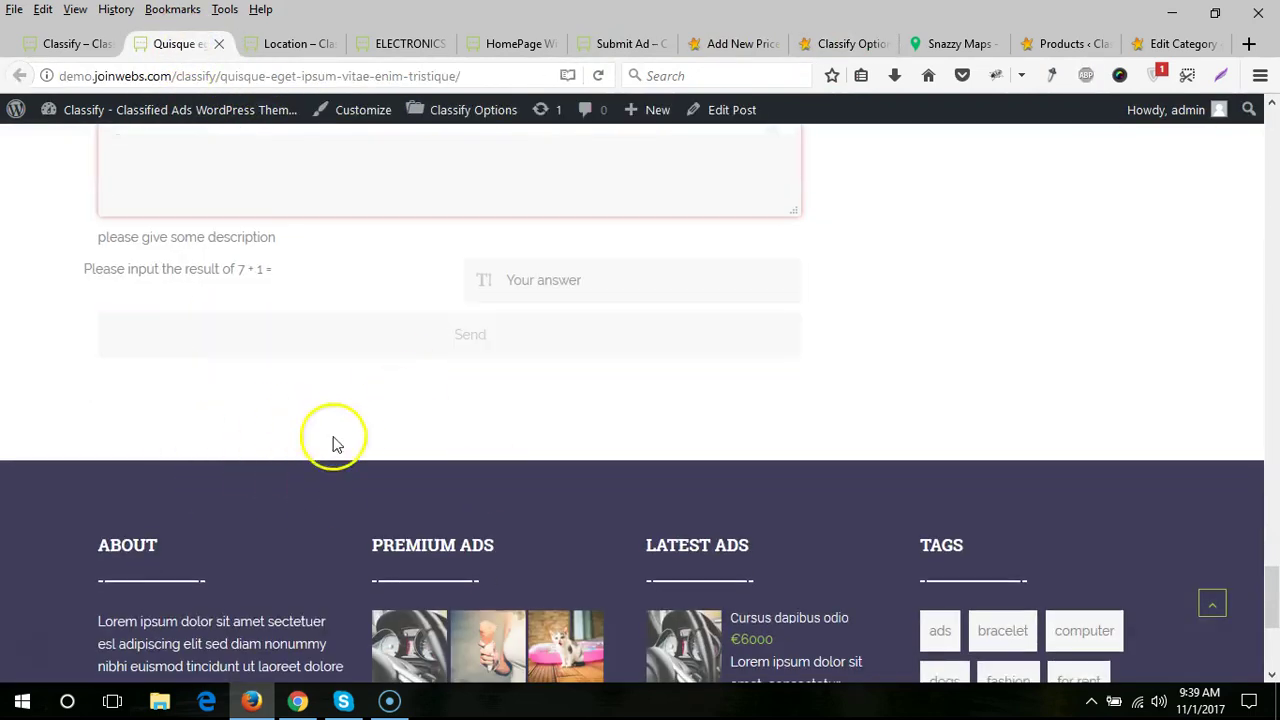
left_click(855, 43)
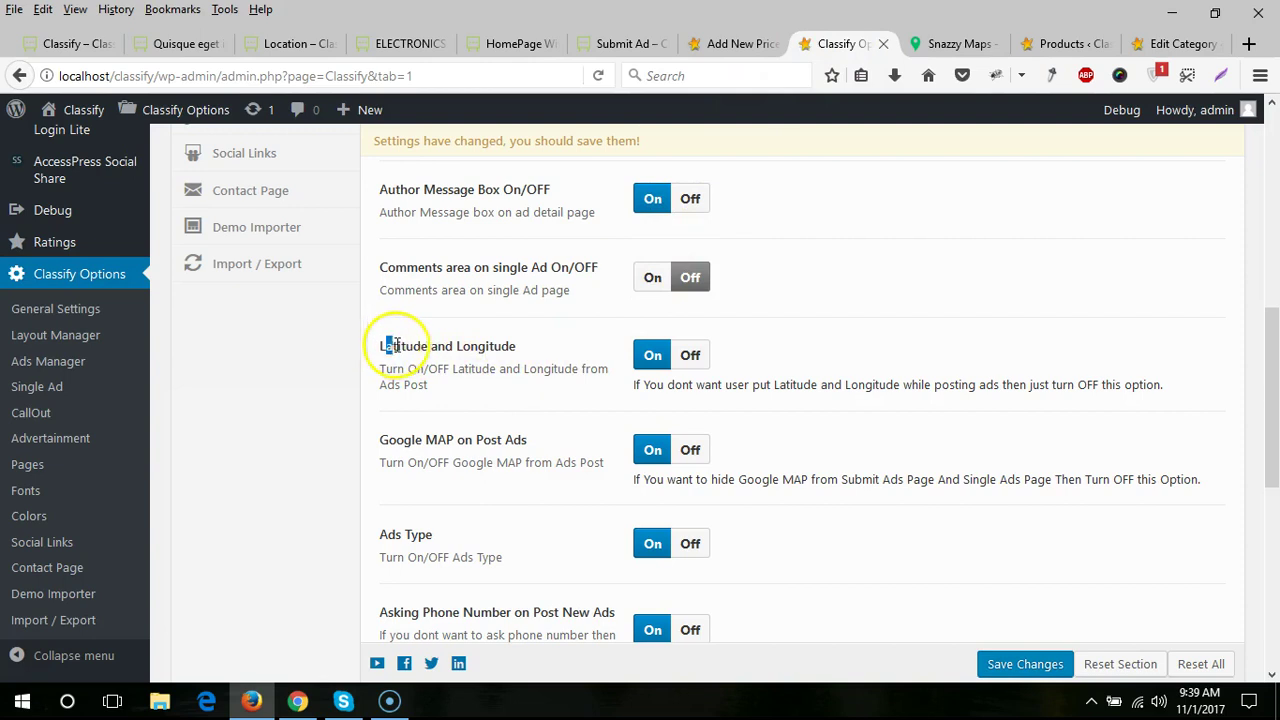
left_click_drag(393, 345, 530, 350)
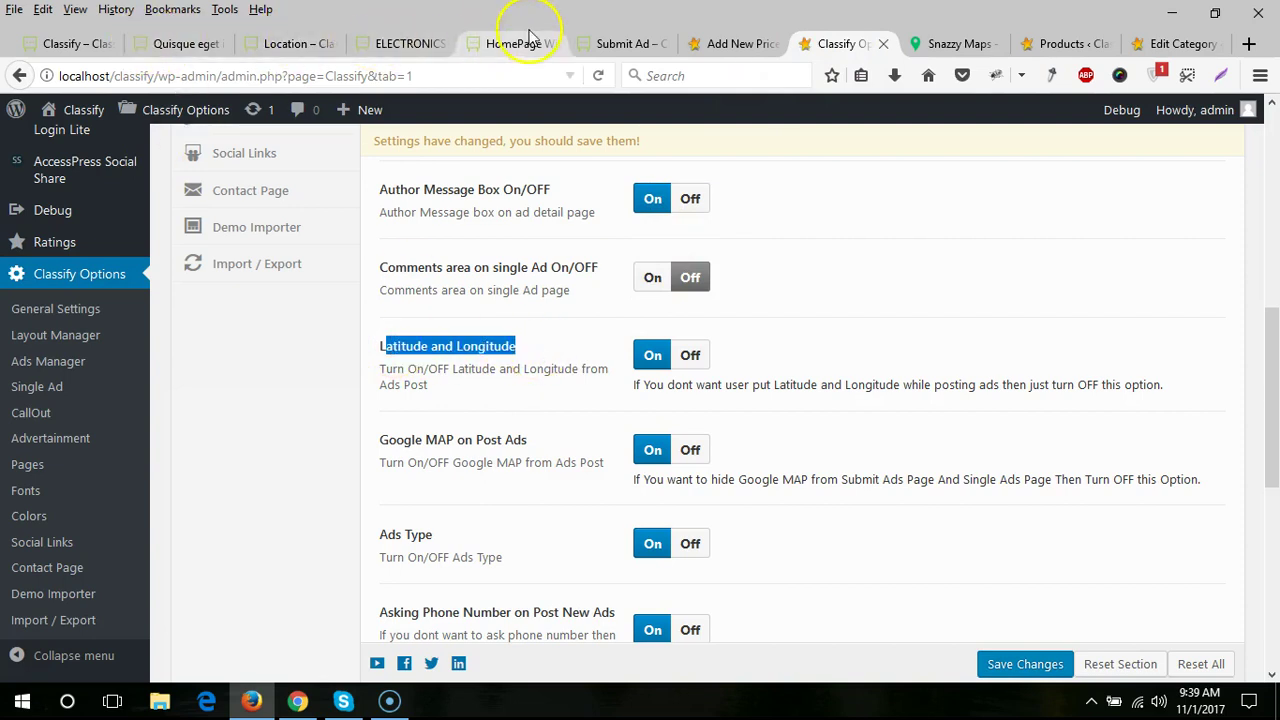
left_click(615, 43)
scroll(165, 455, "up", 5)
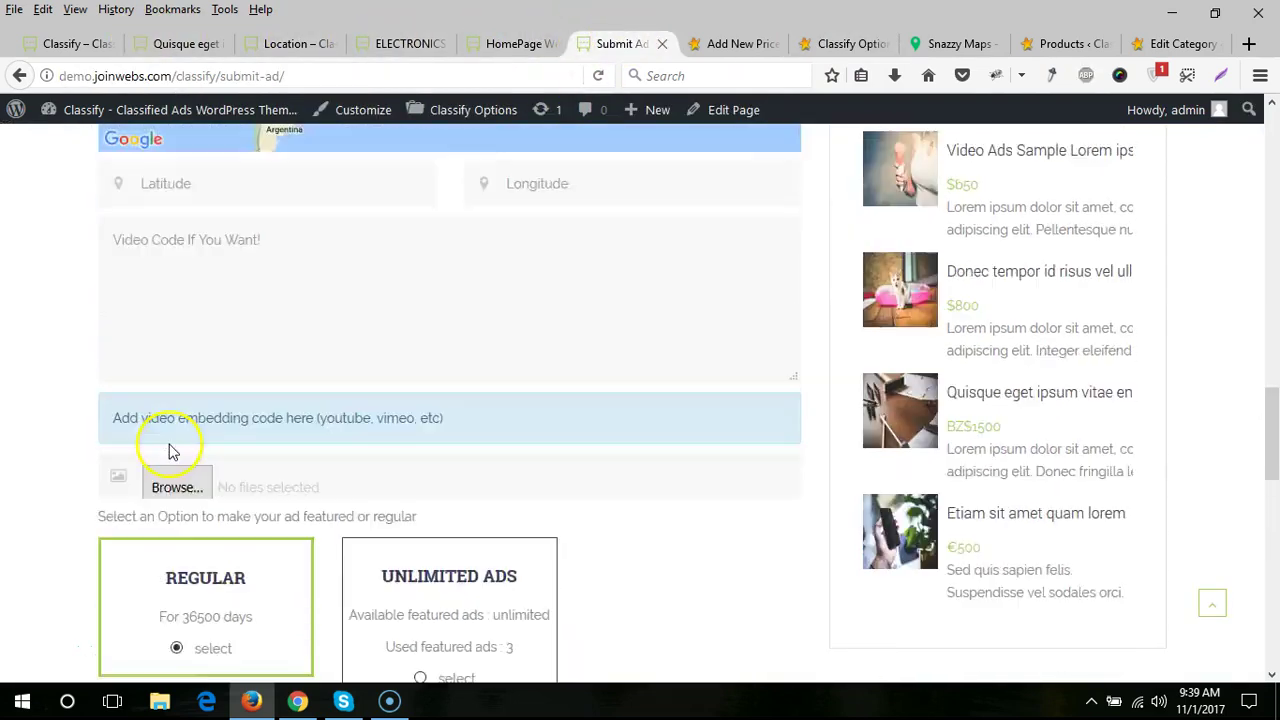
scroll(40, 434, "up", 4)
scroll(120, 391, "down", 3)
left_click(579, 279)
left_click(846, 43)
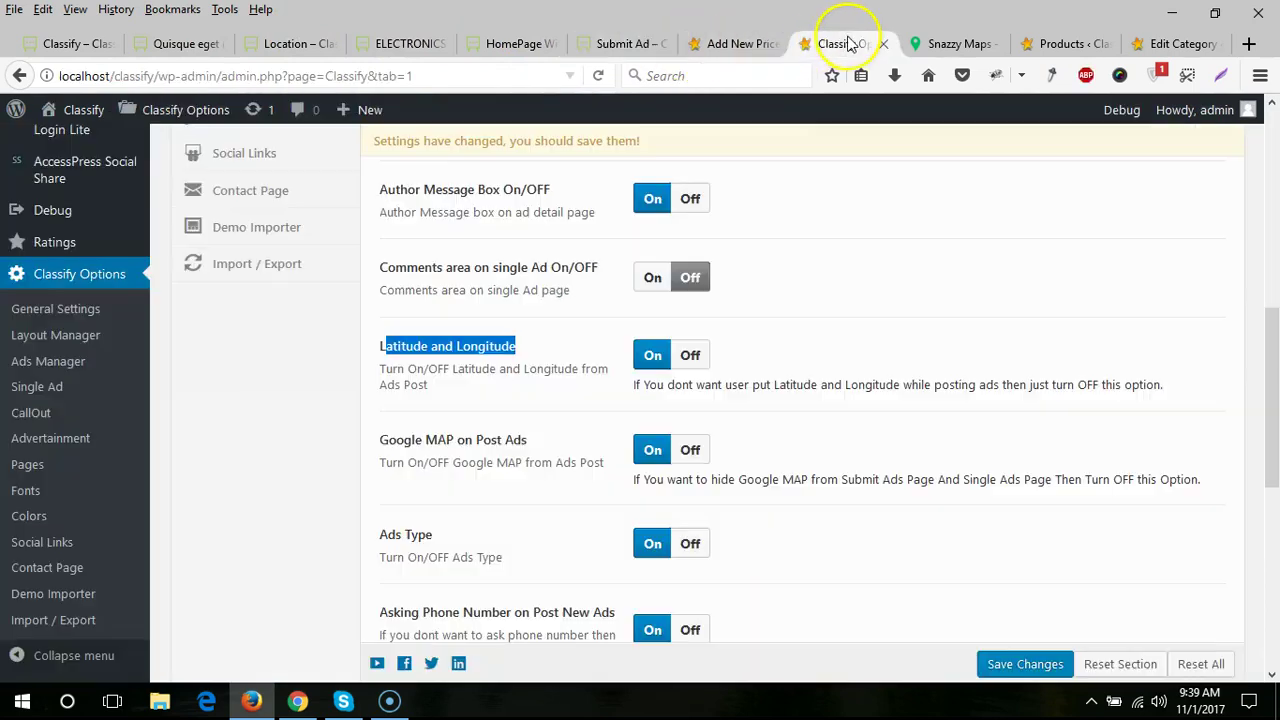
scroll(428, 397, "down", 1)
left_click_drag(405, 332, 527, 332)
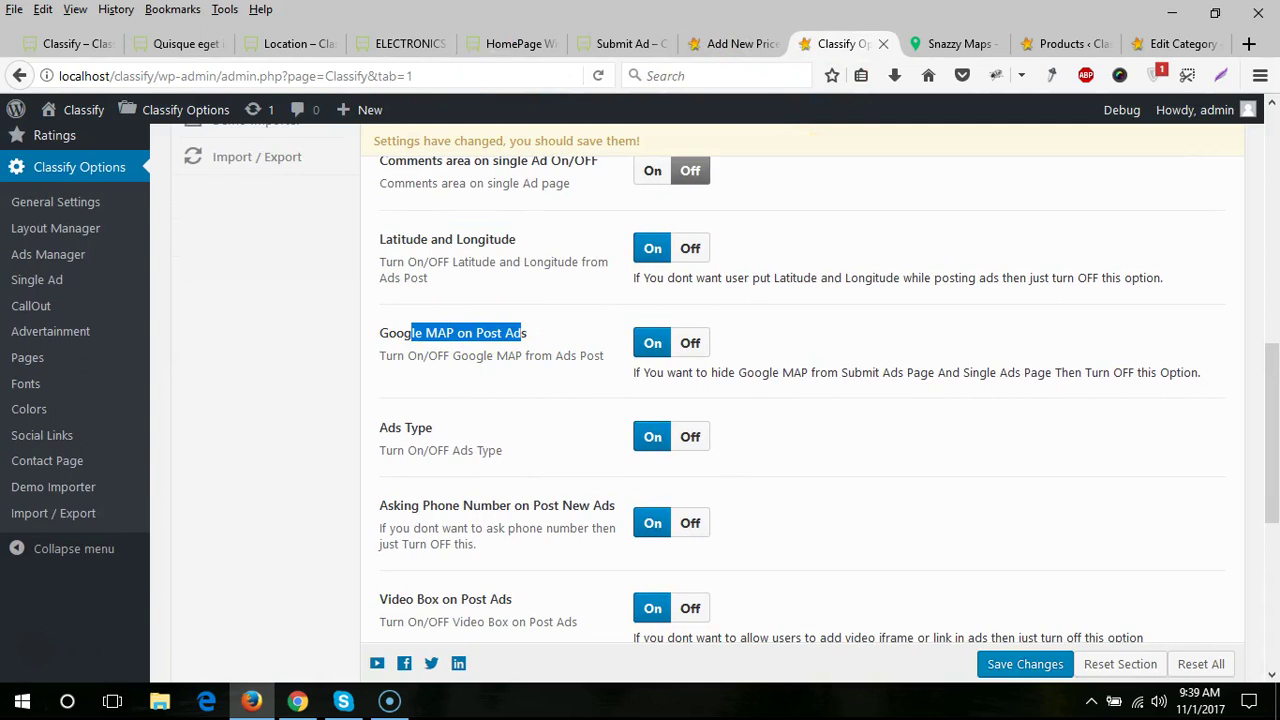
left_click(604, 43)
scroll(329, 323, "up", 3)
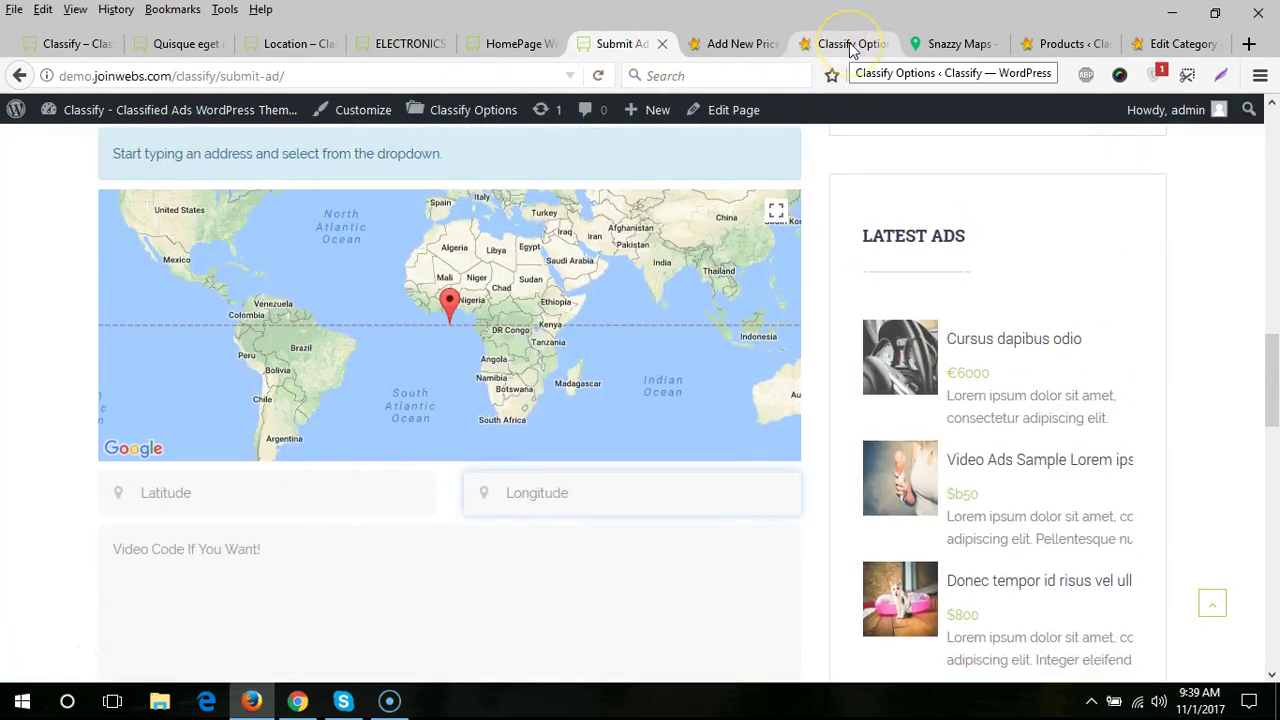
left_click(757, 43)
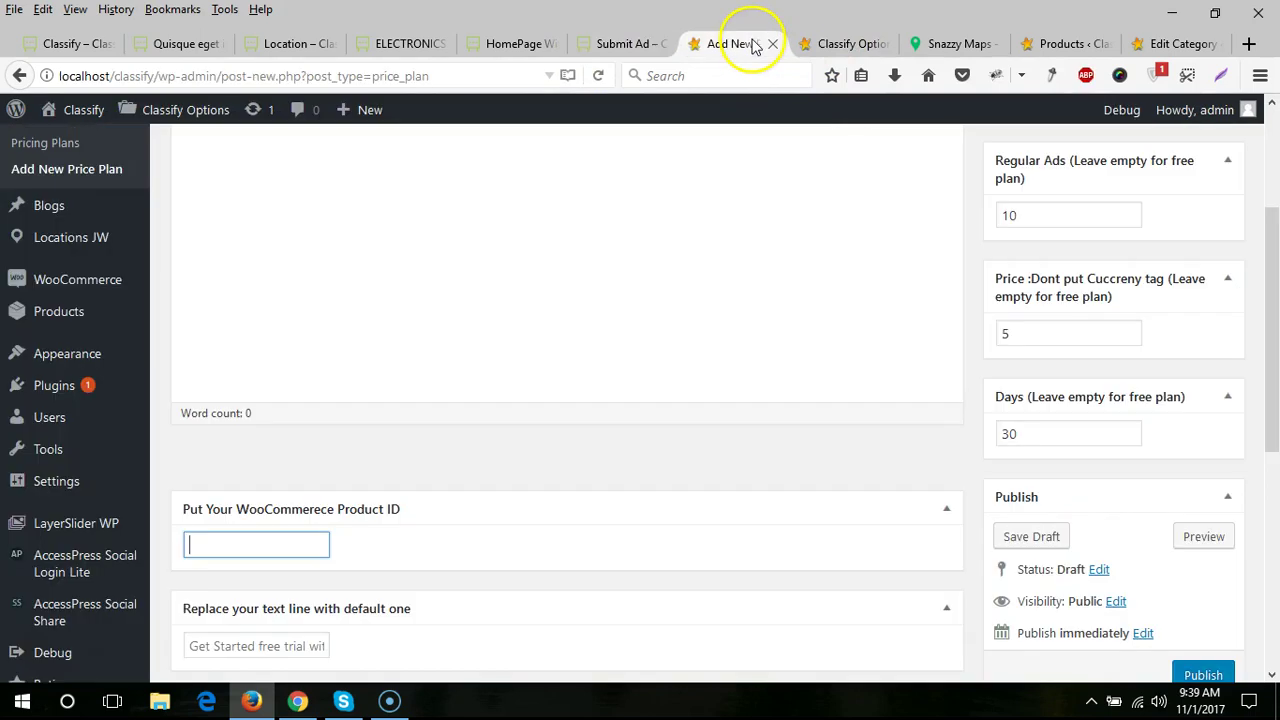
left_click(862, 45)
scroll(470, 410, "down", 2)
left_click_drag(388, 321, 484, 318)
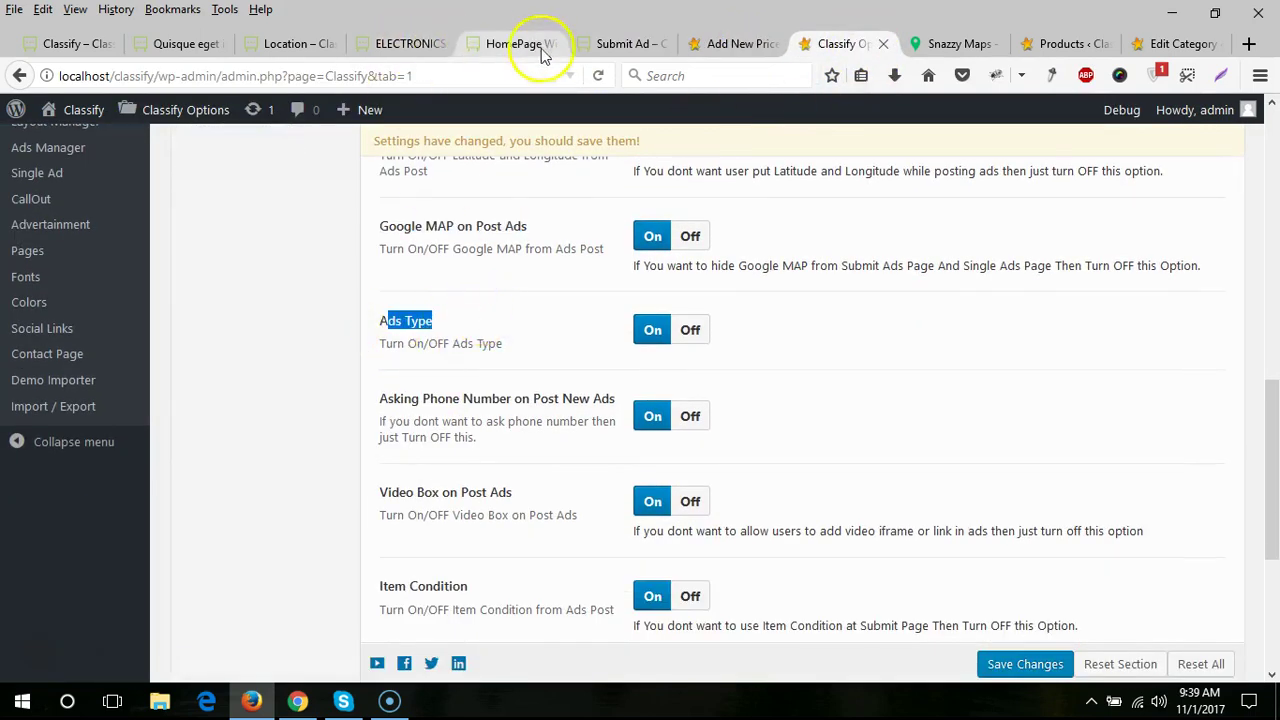
left_click(618, 40)
scroll(10, 522, "up", 8)
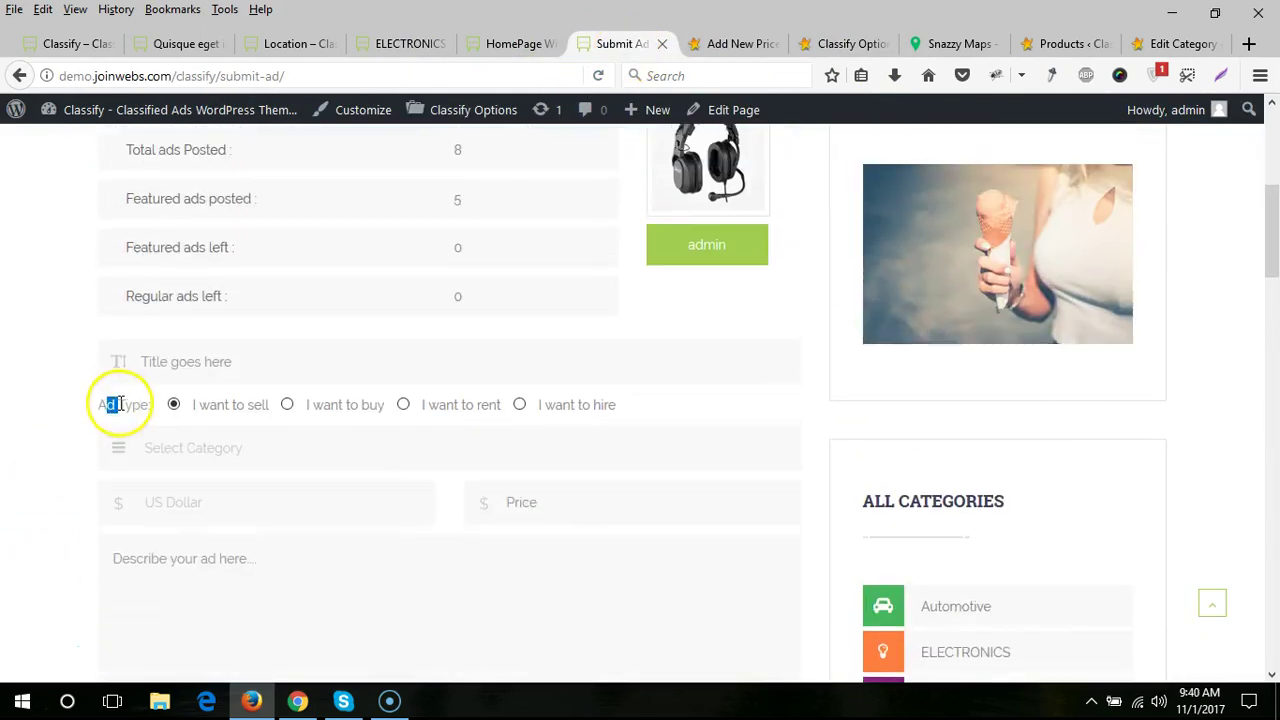
left_click(840, 45)
left_click_drag(402, 414, 578, 395)
scroll(575, 397, "down", 2)
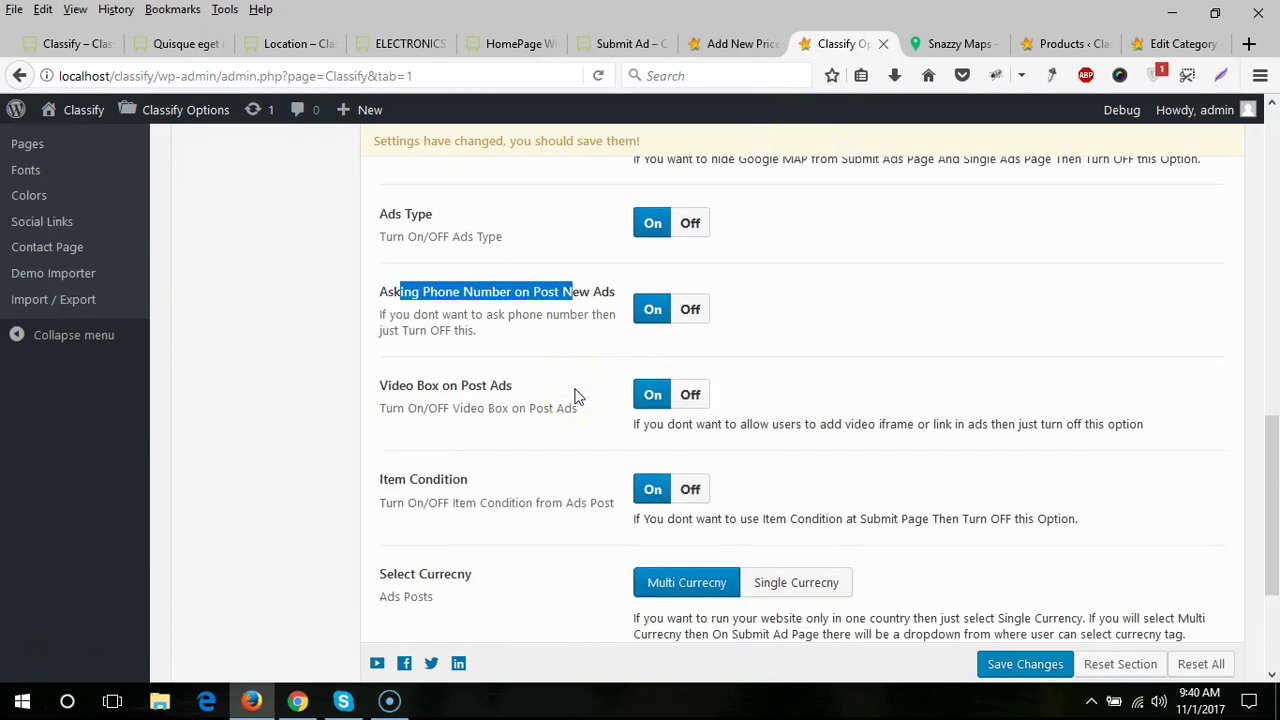
left_click_drag(418, 390, 535, 395)
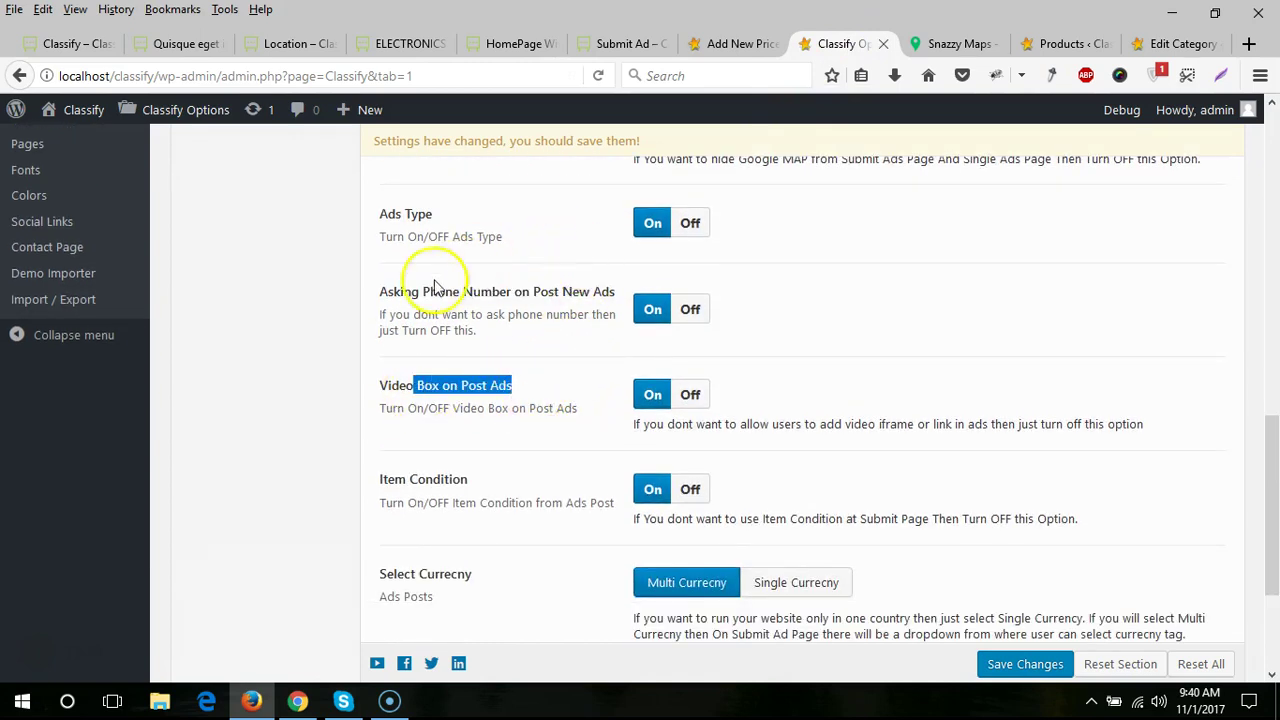
left_click_drag(393, 291, 545, 300)
left_click_drag(423, 294, 522, 295)
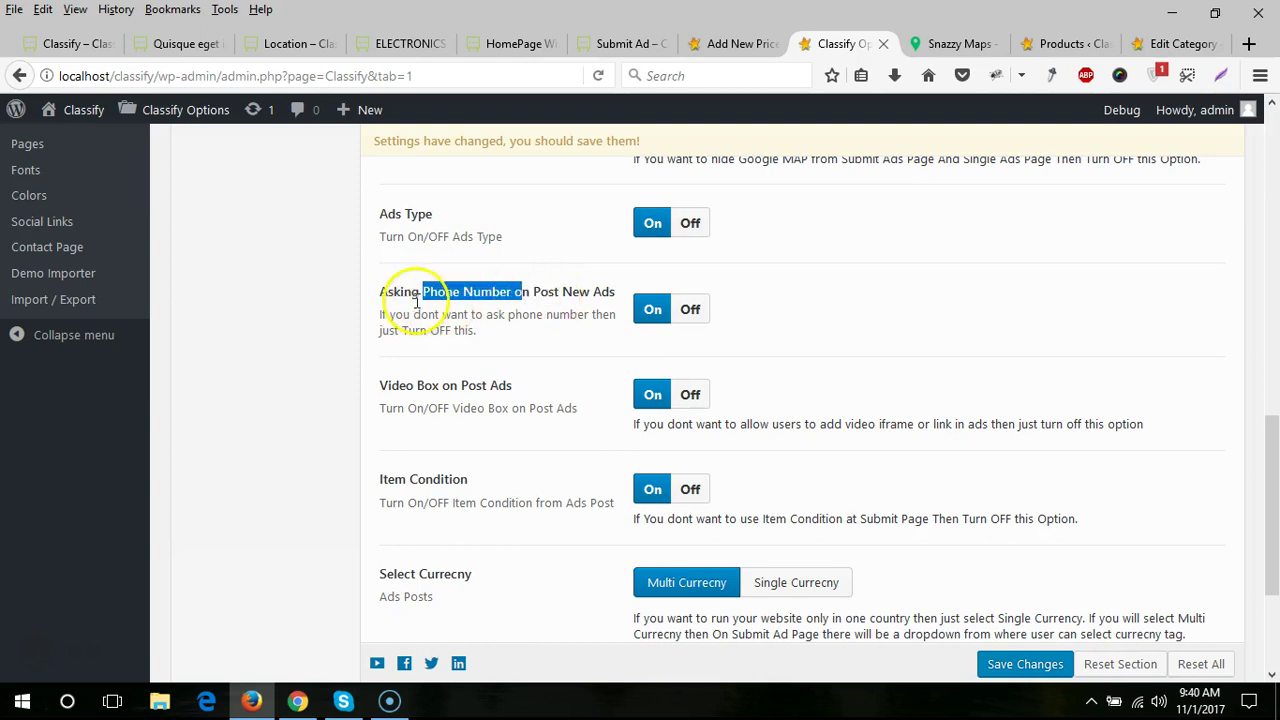
left_click(622, 43)
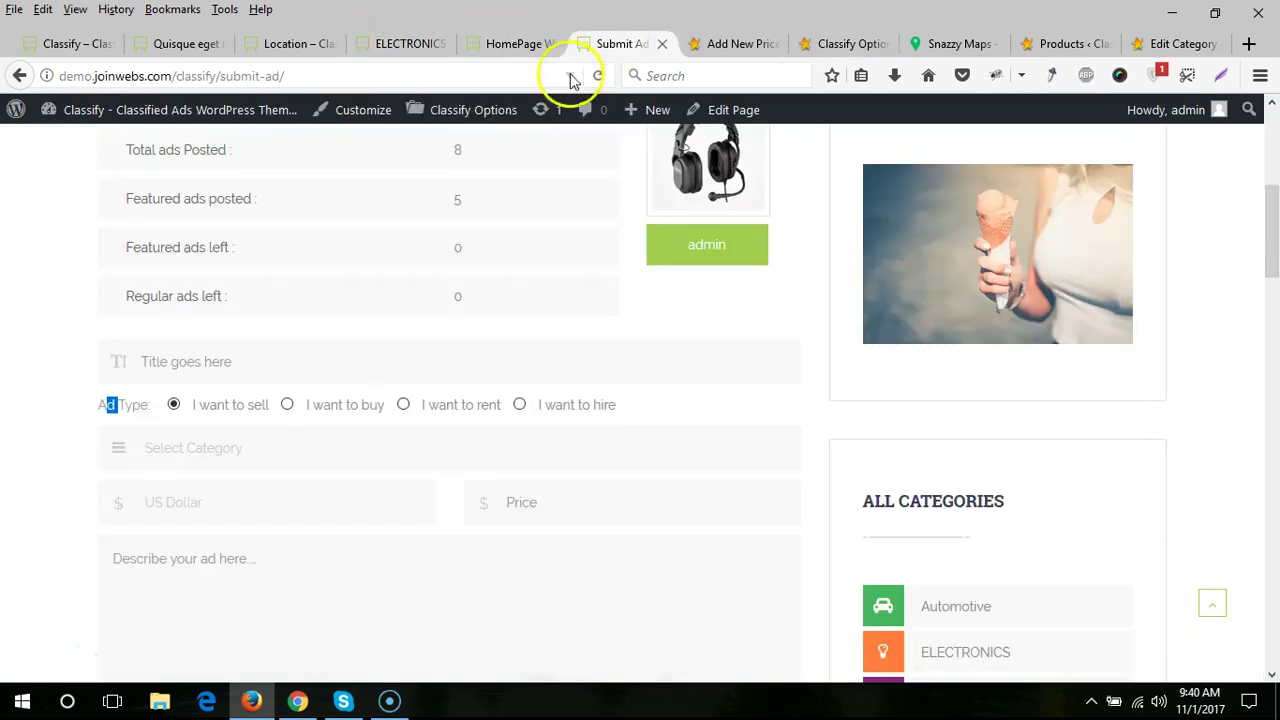
scroll(88, 408, "down", 4)
left_click(200, 359)
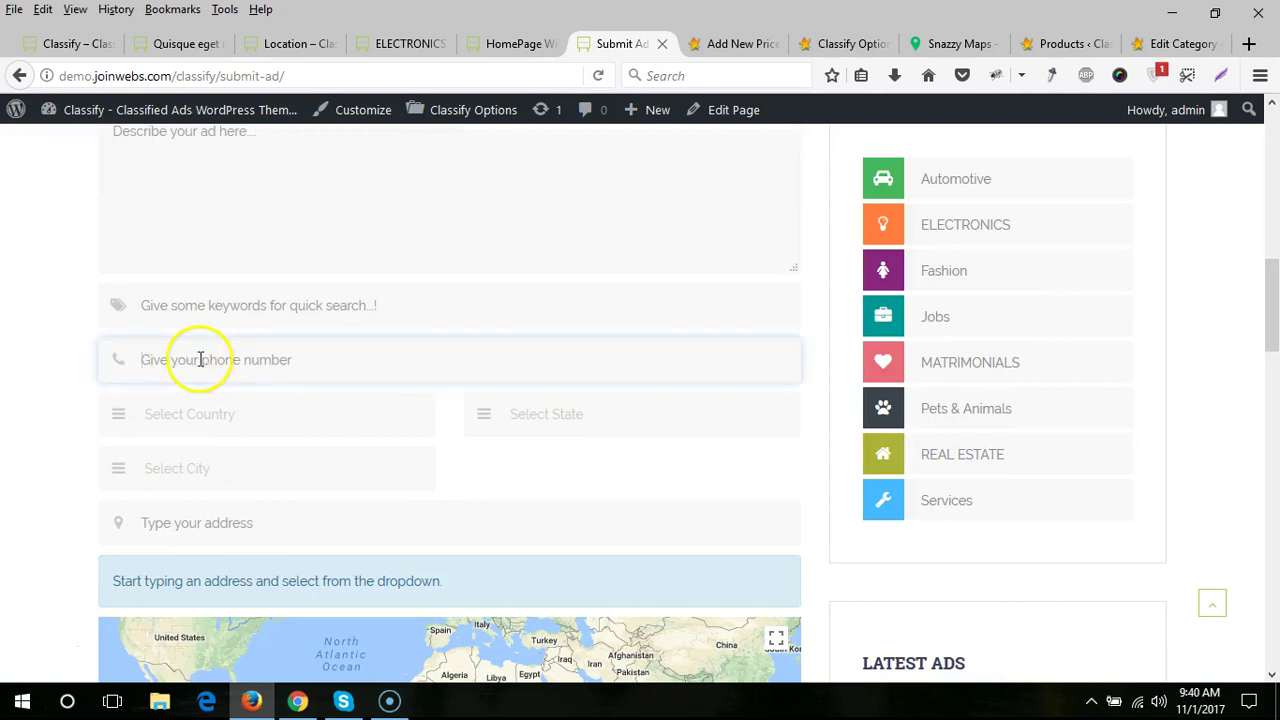
left_click(862, 44)
left_click_drag(417, 385, 512, 386)
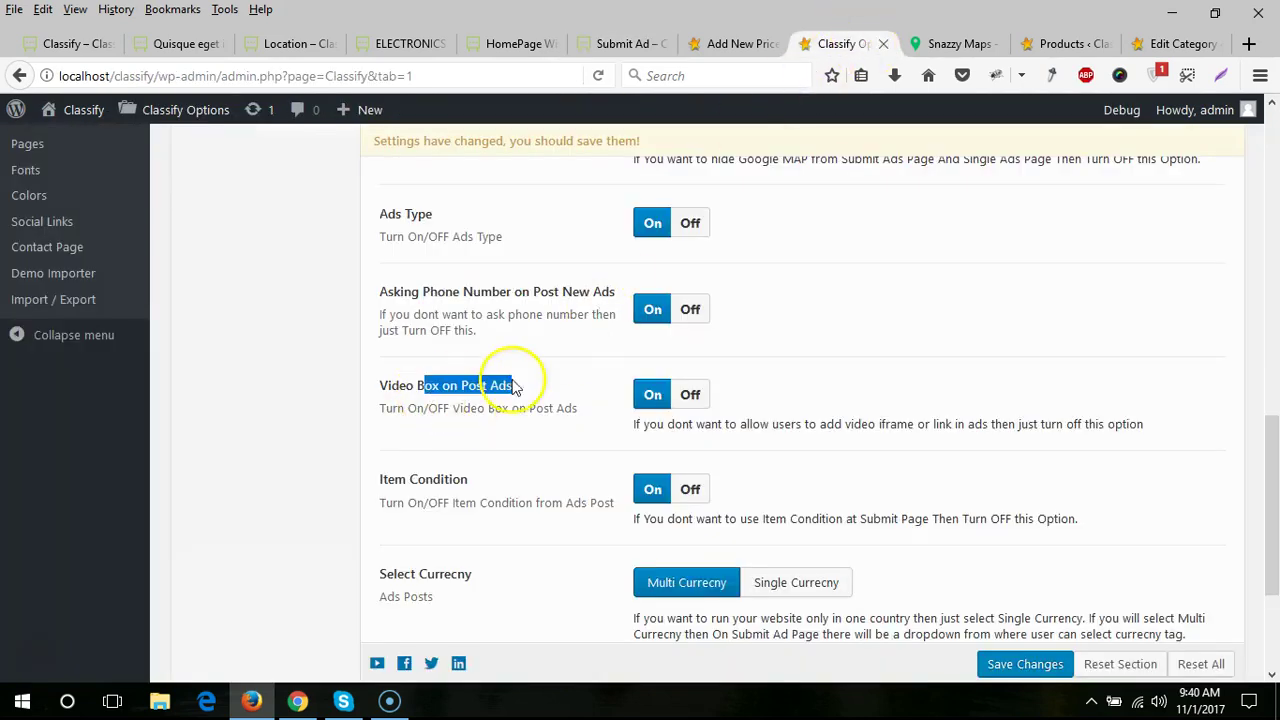
left_click(612, 44)
scroll(64, 364, "down", 7)
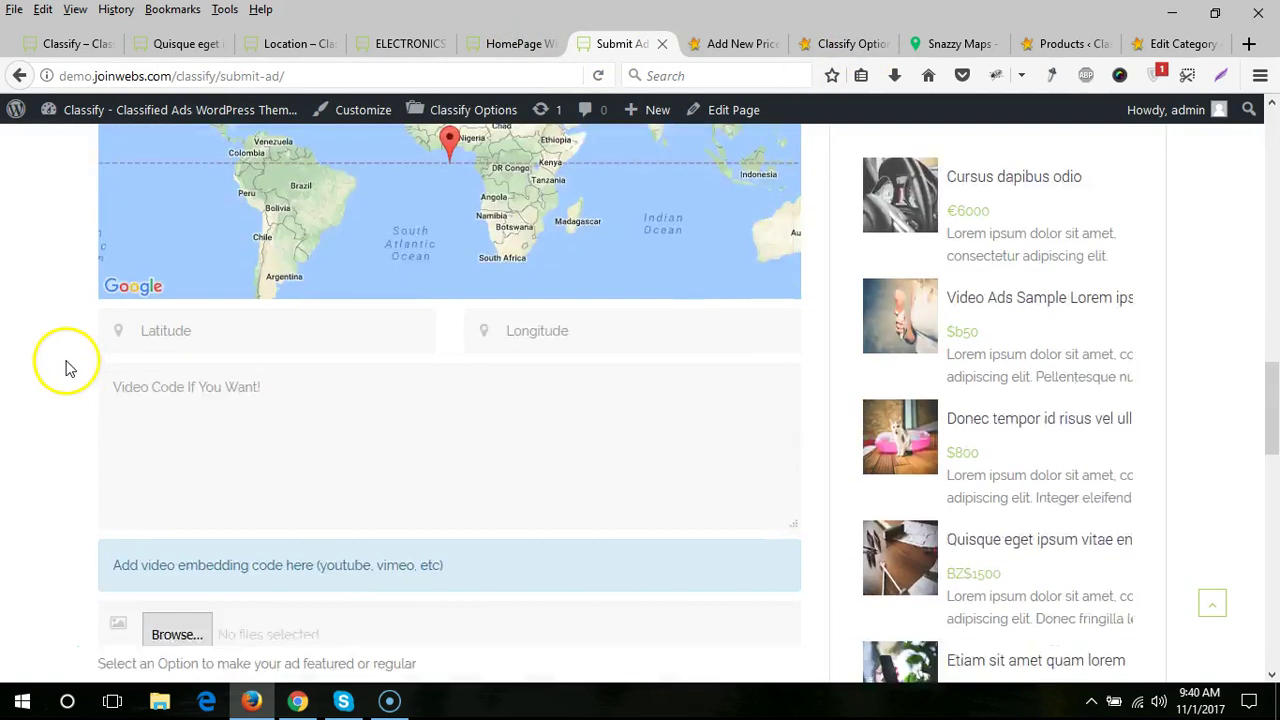
left_click(852, 44)
scroll(520, 390, "down", 2)
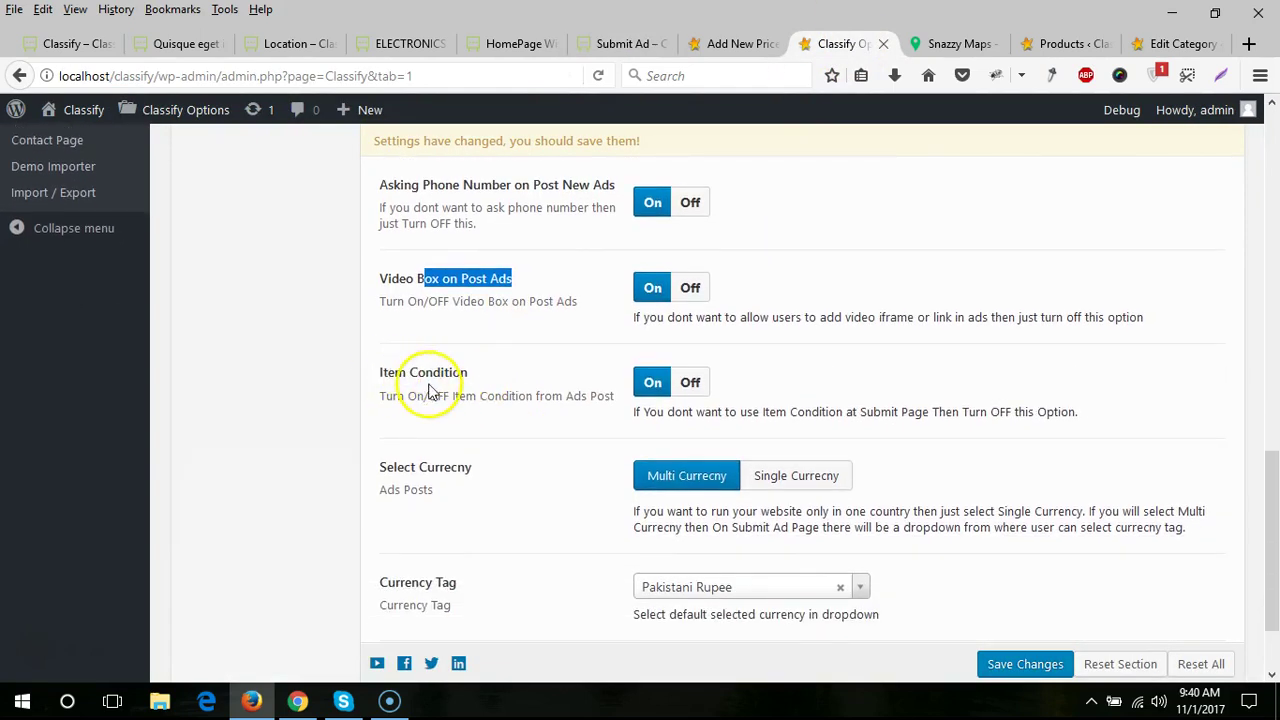
scroll(432, 390, "down", 2)
- Try Single Currency for the Select Currency setting, then switch back to Multi Currency
left_click_drag(393, 372, 487, 367)
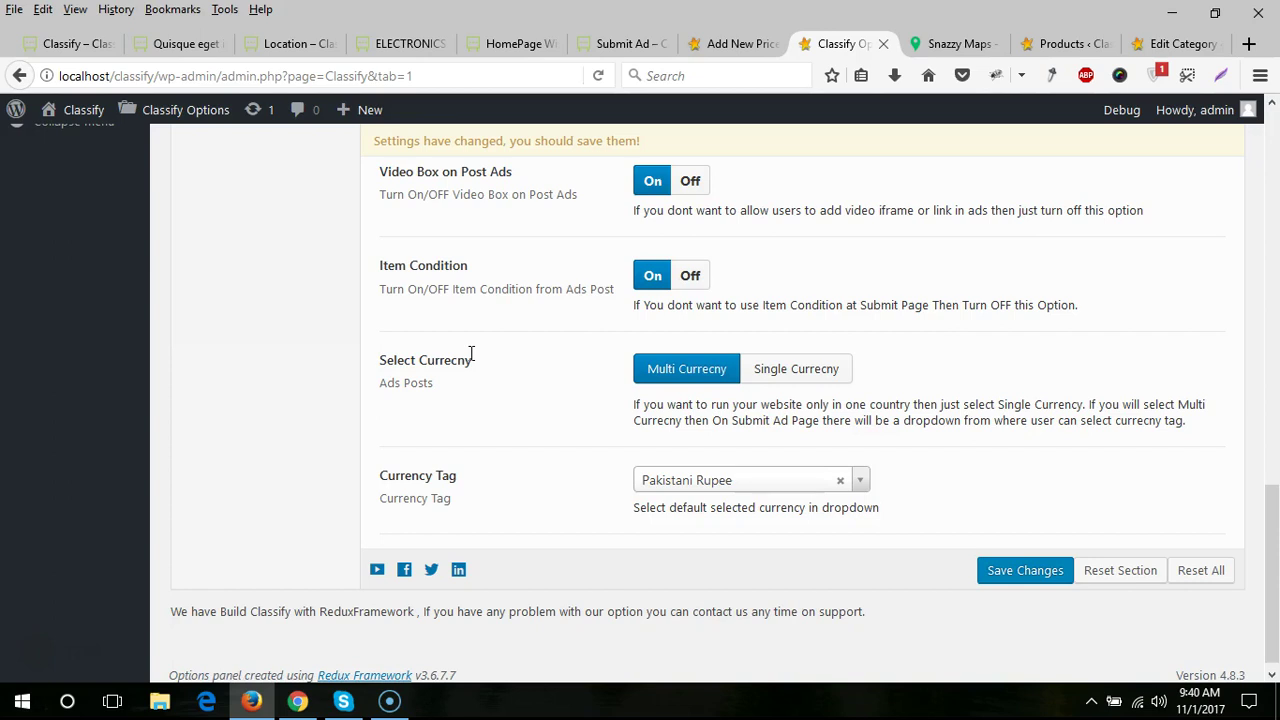
left_click(809, 372)
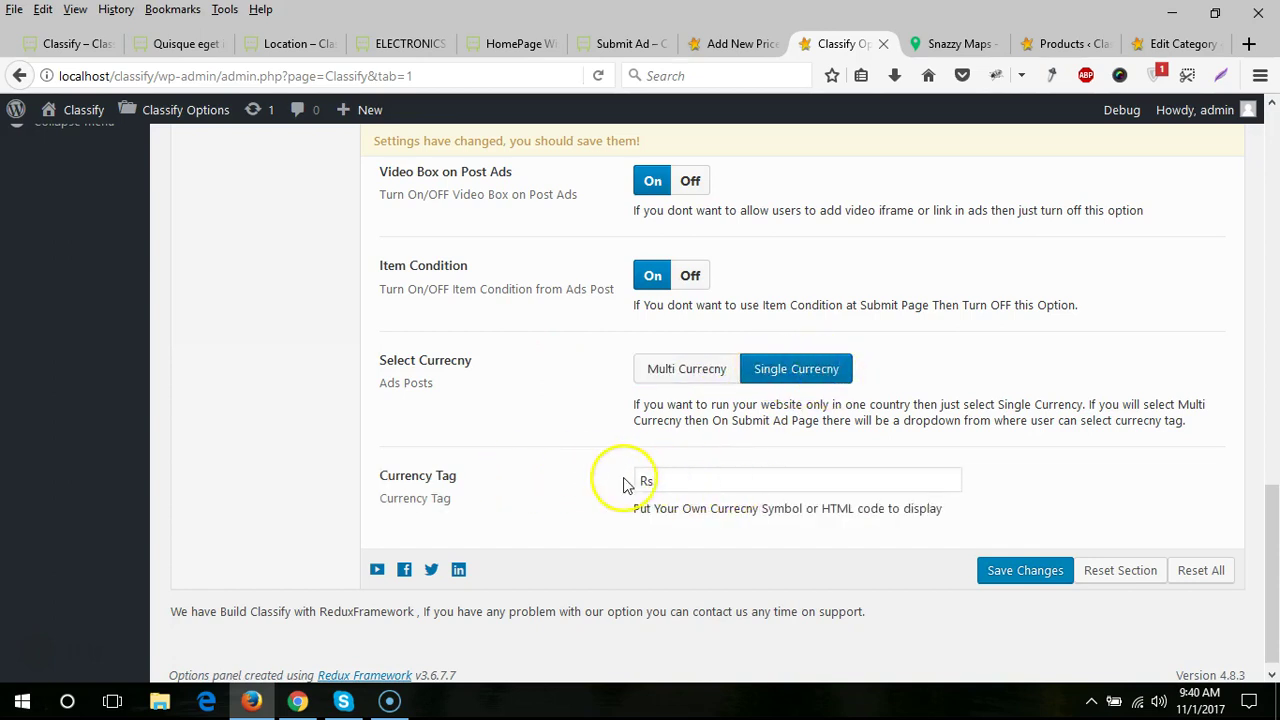
left_click(688, 368)
scroll(330, 375, "up", 10)
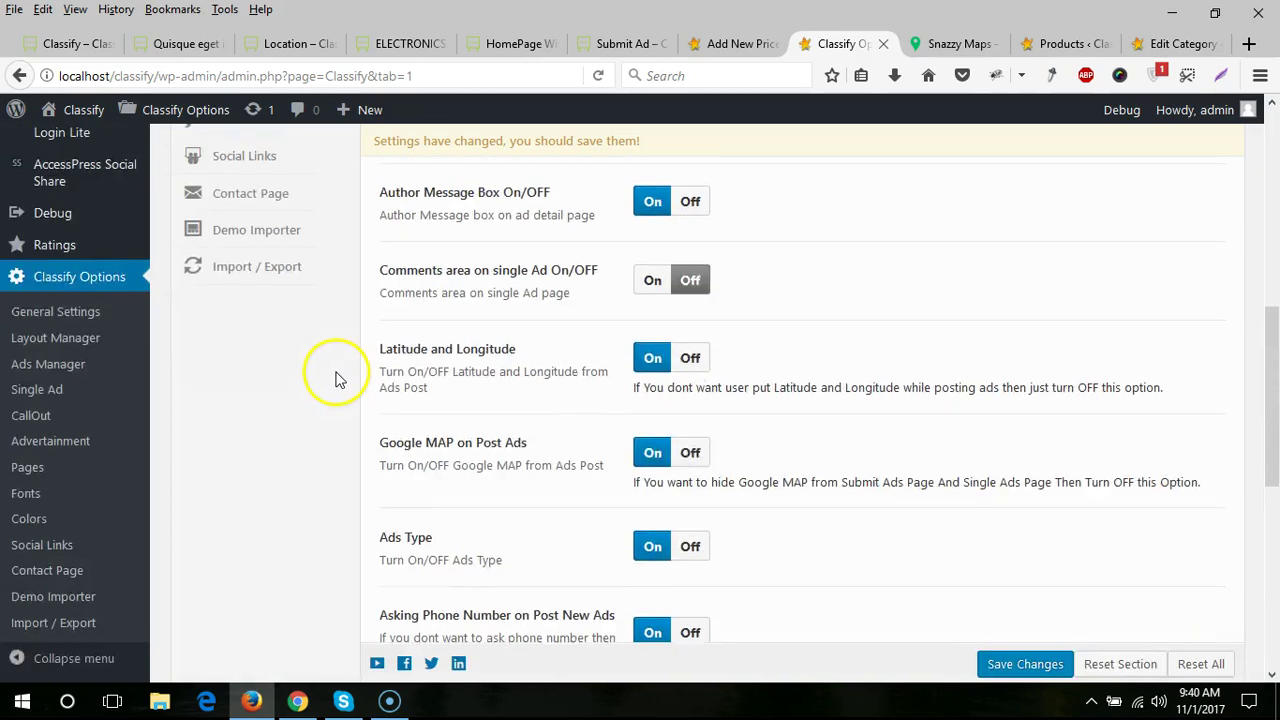
- Open the CallOut settings and examine the callout text on the demo homepage
left_click(280, 400)
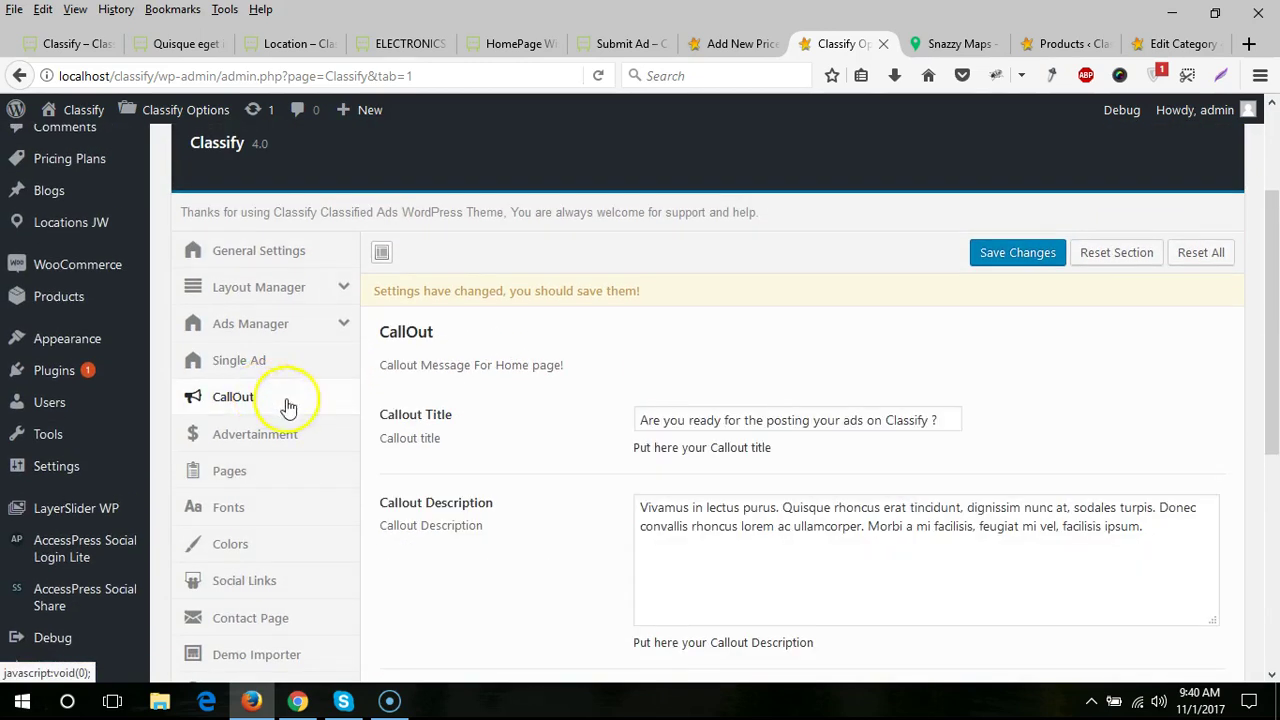
scroll(700, 317, "down", 5)
left_click(45, 45)
scroll(543, 386, "down", 10)
scroll(548, 395, "up", 5)
left_click_drag(215, 437, 666, 437)
left_click_drag(300, 497, 562, 484)
left_click(545, 420)
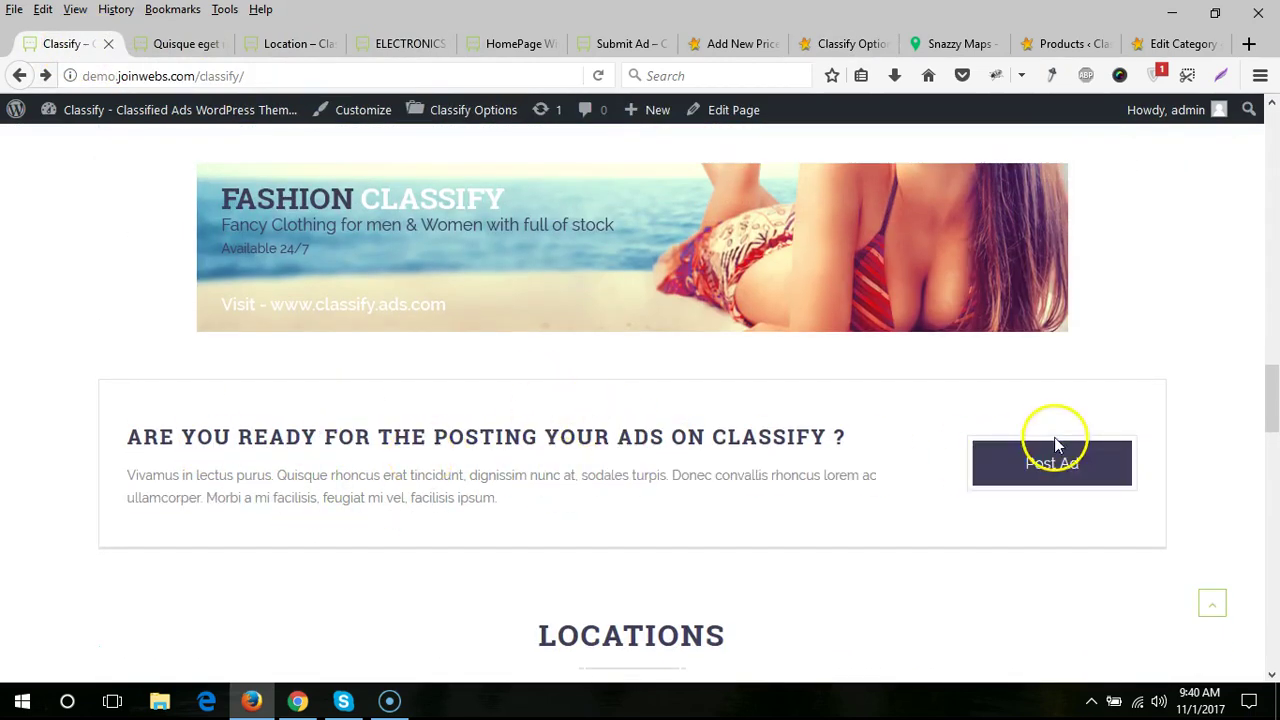
- Open the Advertisement settings, then view the Fashion Classify banner on the demo homepage
left_click(850, 43)
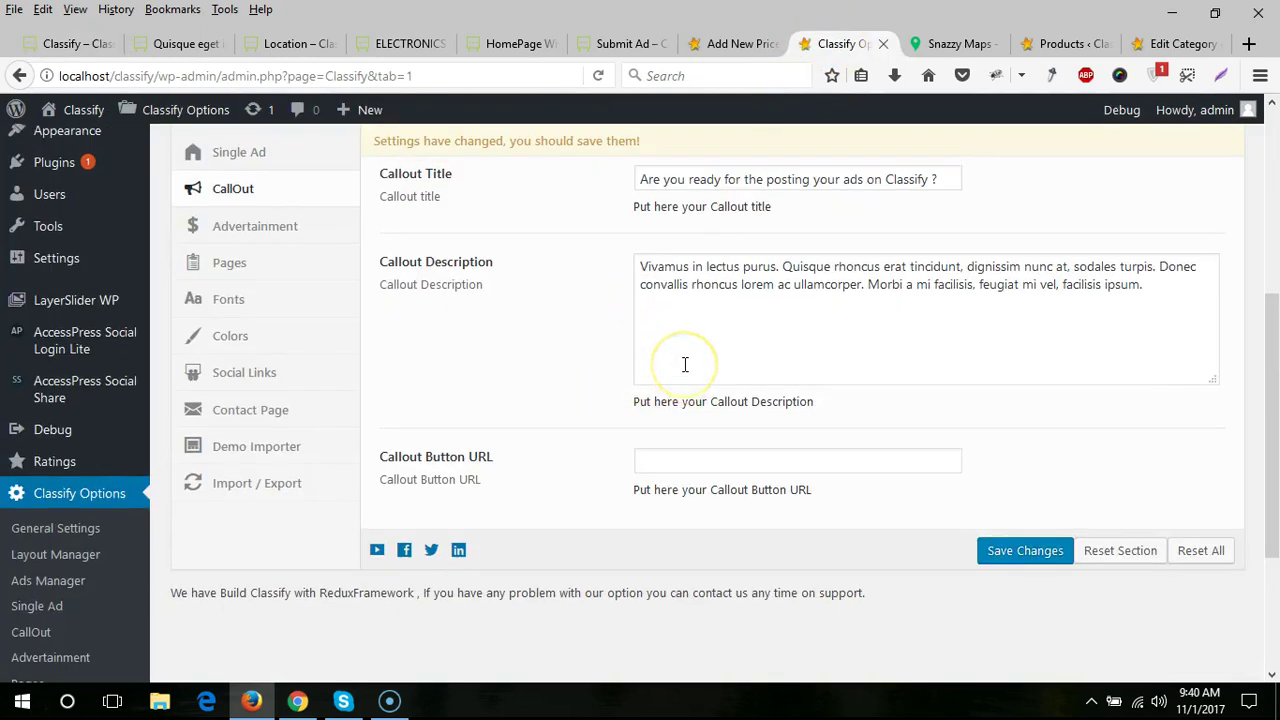
scroll(443, 320, "up", 3)
left_click(265, 334)
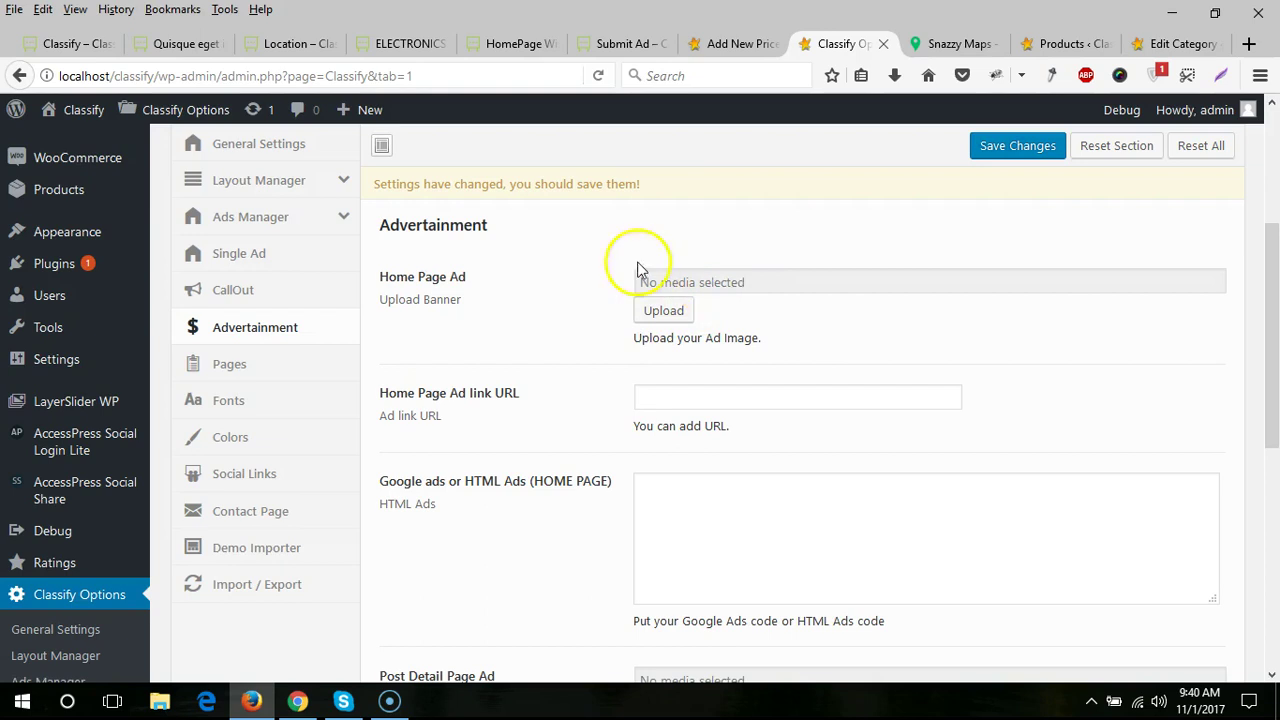
left_click(100, 44)
scroll(494, 346, "up", 2)
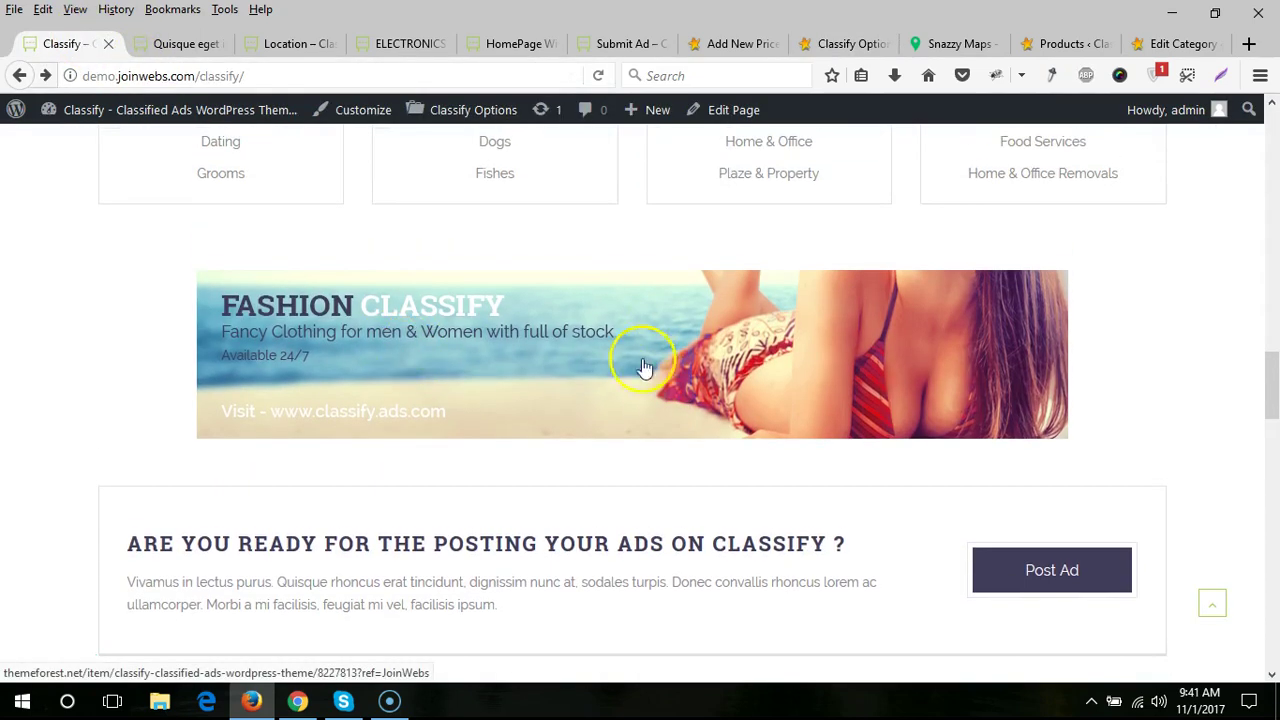
- Inspect the empty Home Page Ad link URL and HTML Ads fields in Advertisement settings
left_click(822, 50)
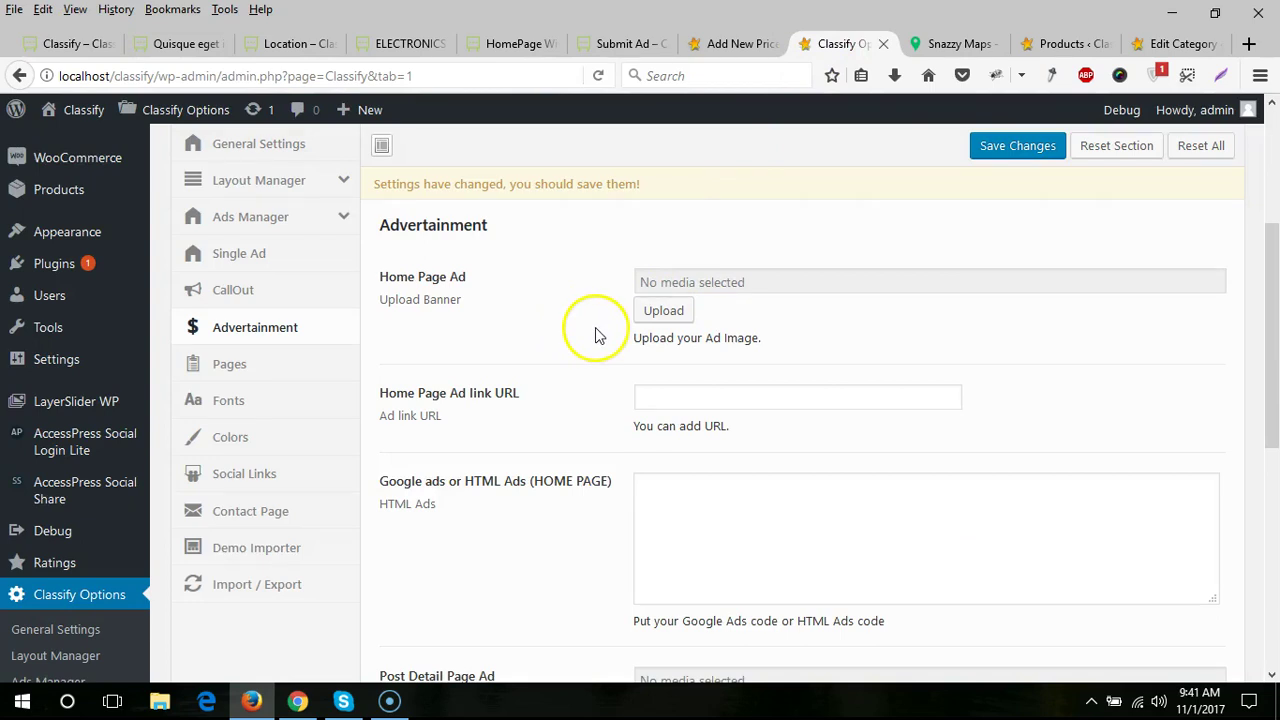
left_click(665, 396)
scroll(588, 410, "down", 5)
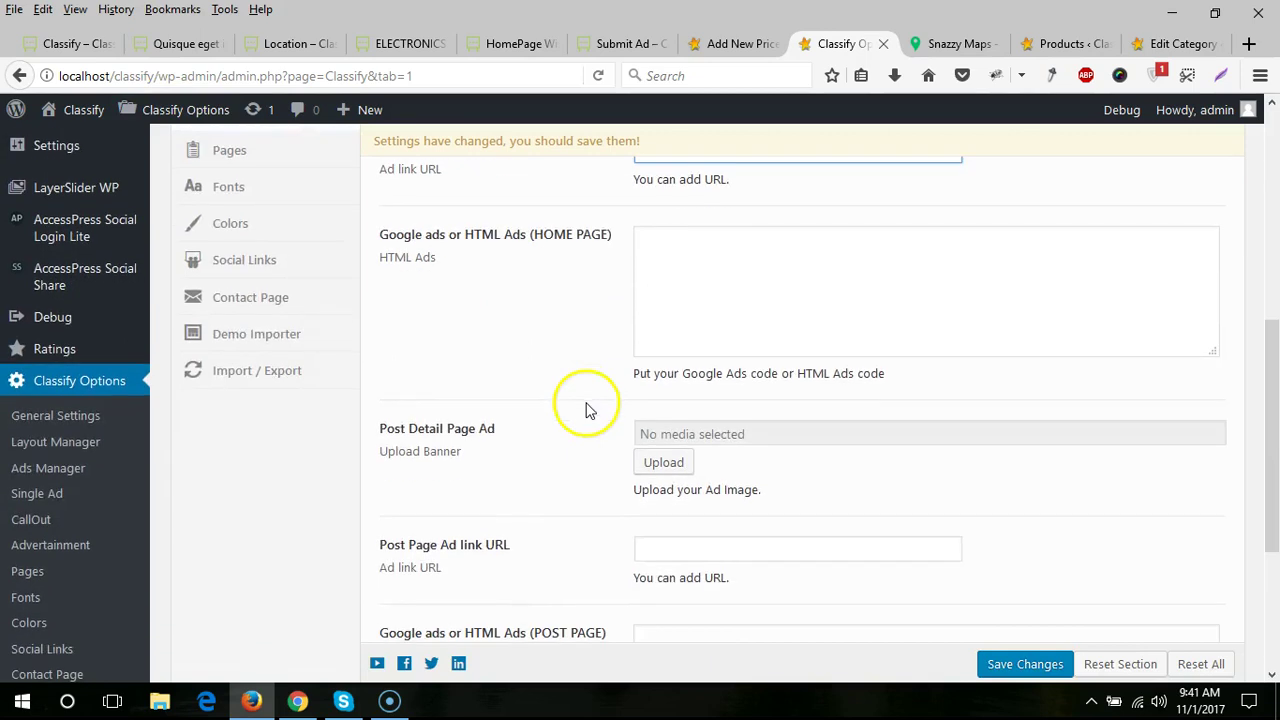
left_click(720, 300)
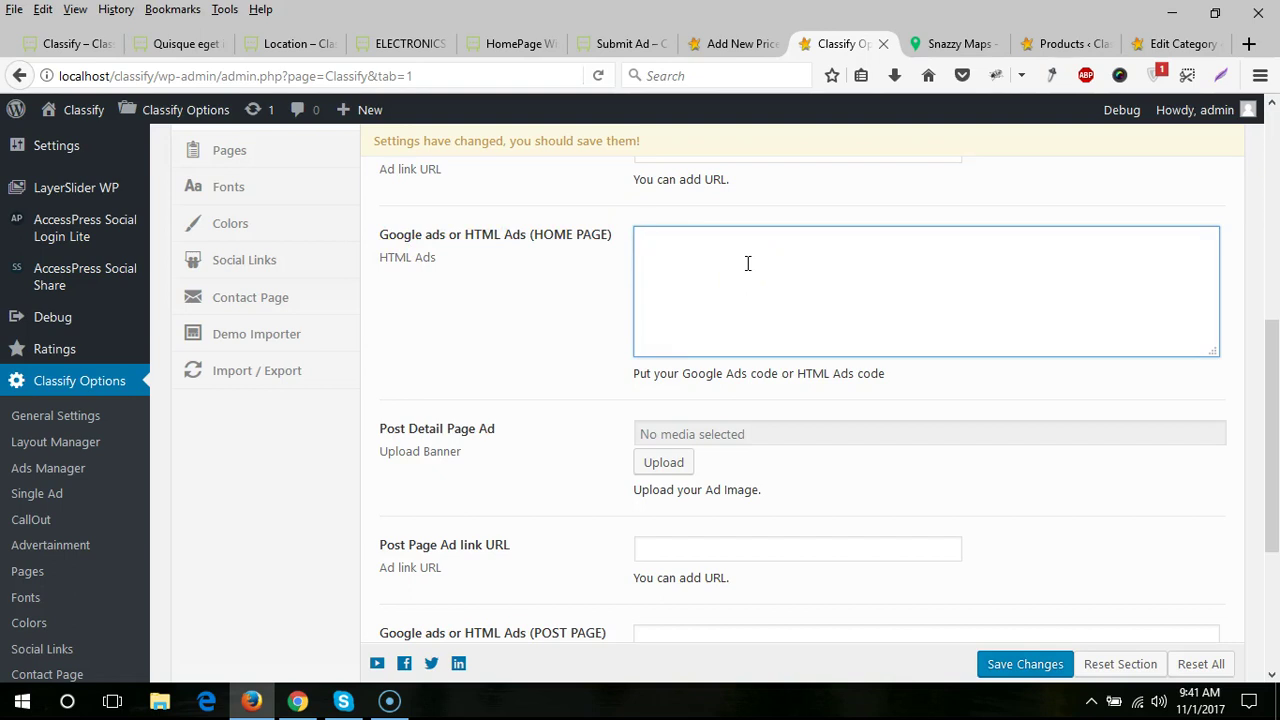
scroll(640, 232, "down", 5)
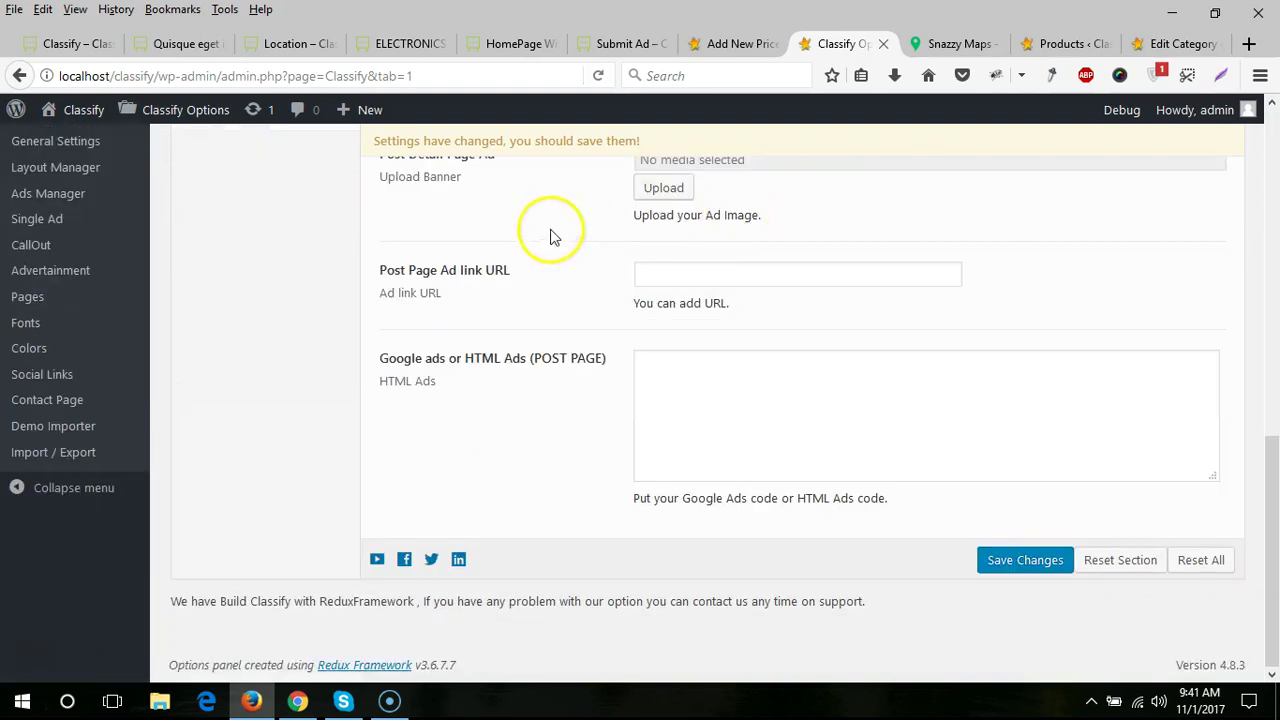
scroll(743, 411, "up", 6)
scroll(743, 411, "up", 3)
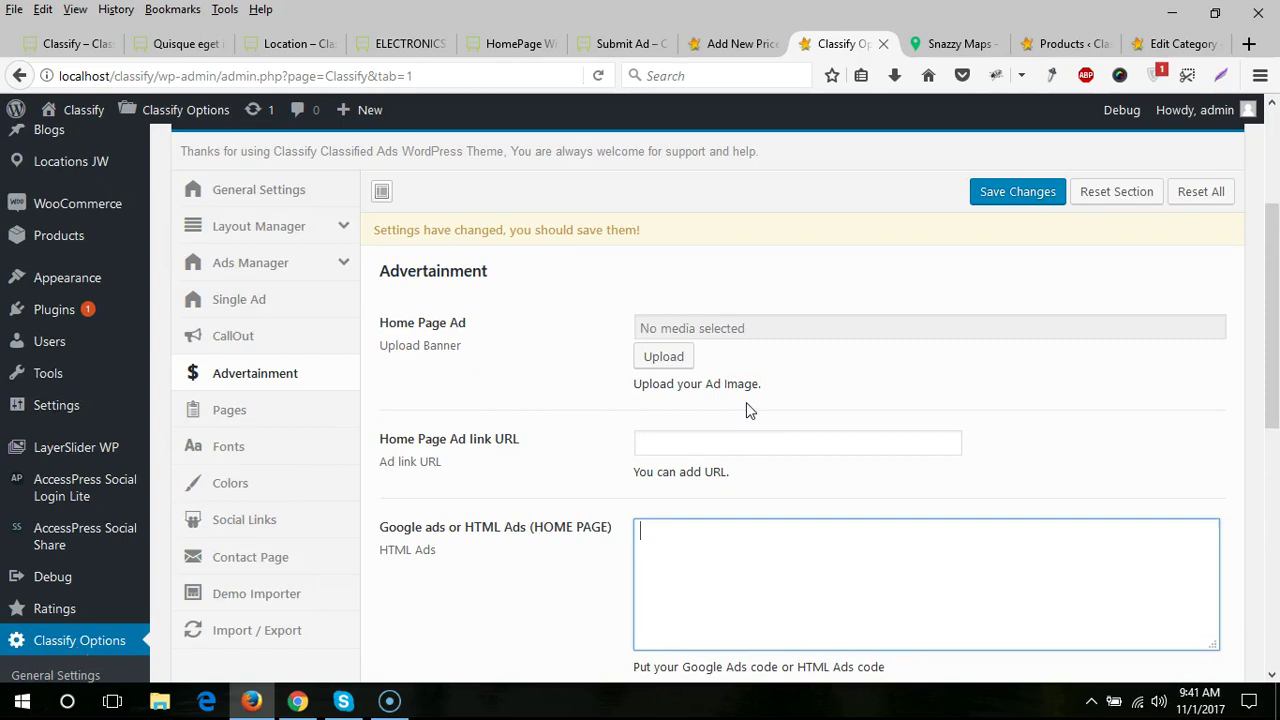
left_click(238, 412)
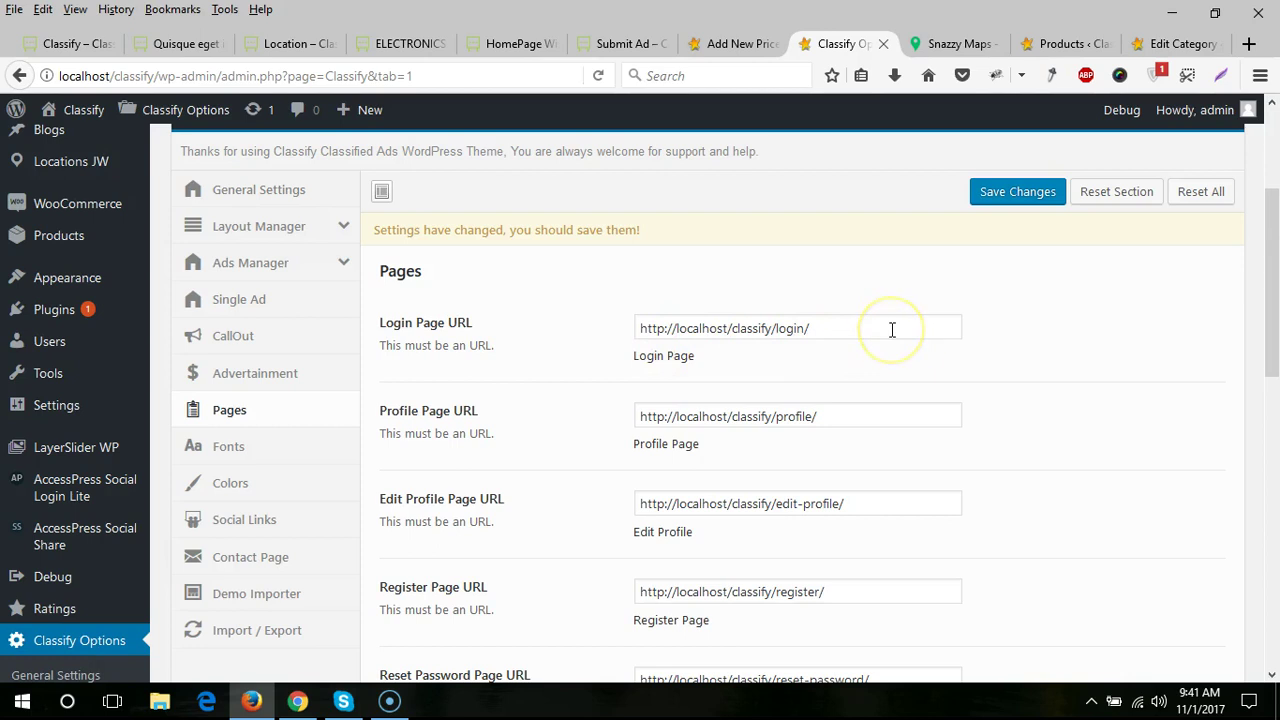
left_click_drag(890, 330, 618, 327)
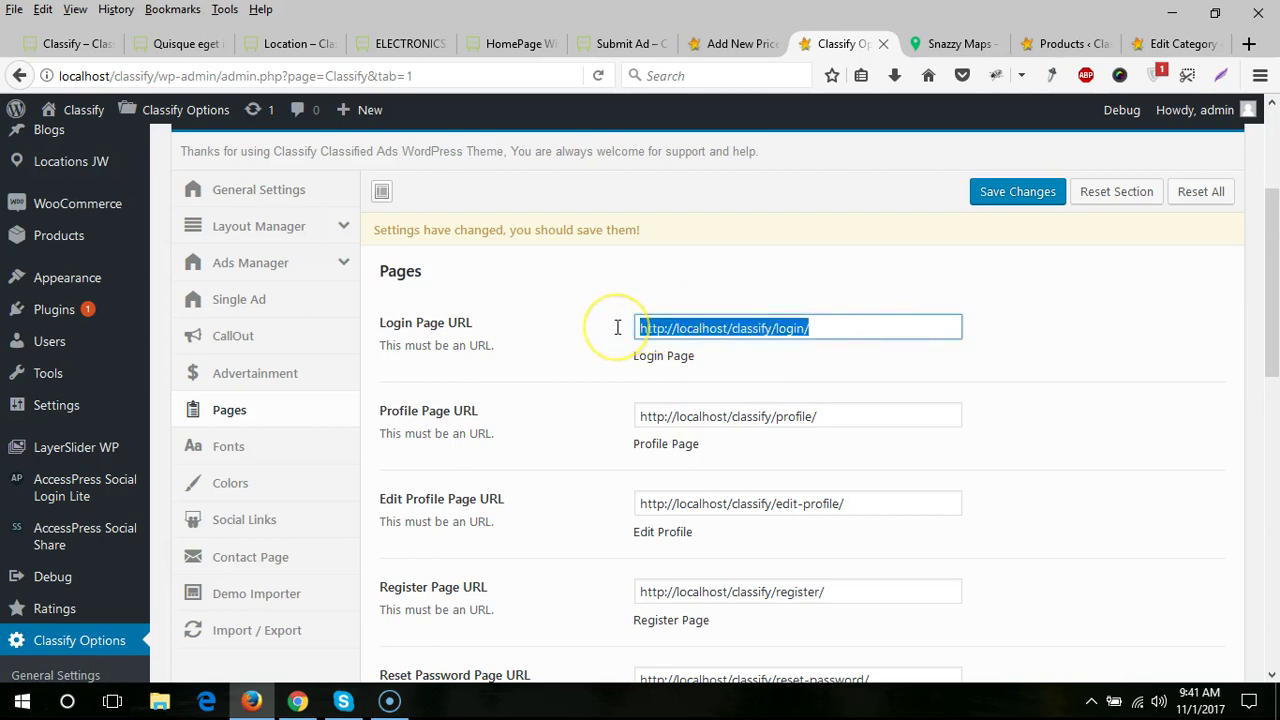
scroll(100, 310, "up", 4)
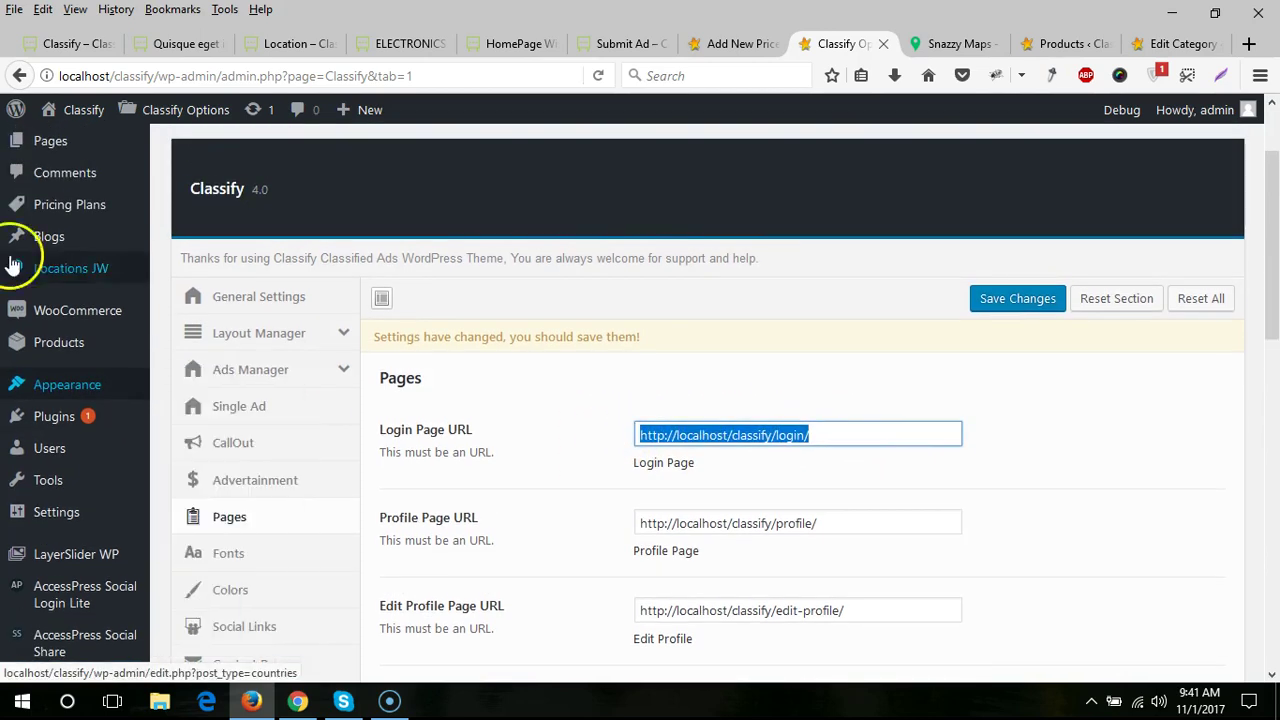
mouse_move(42, 255)
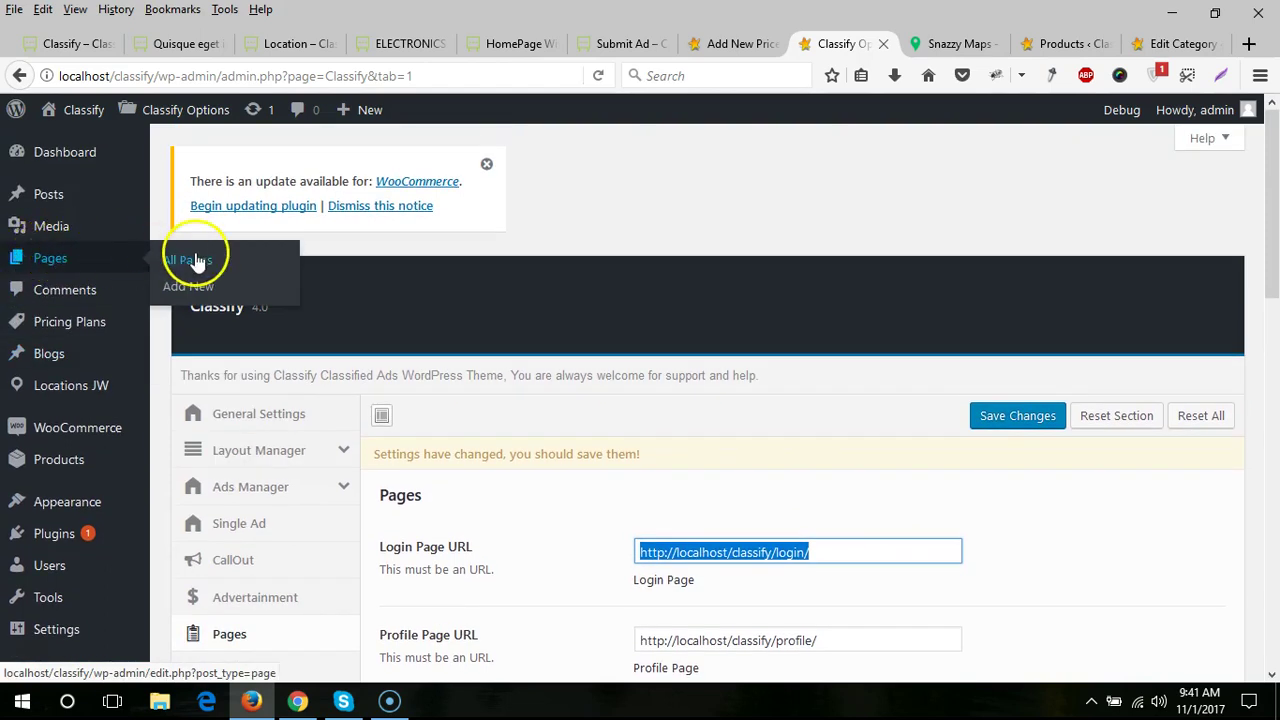
scroll(520, 337, "down", 4)
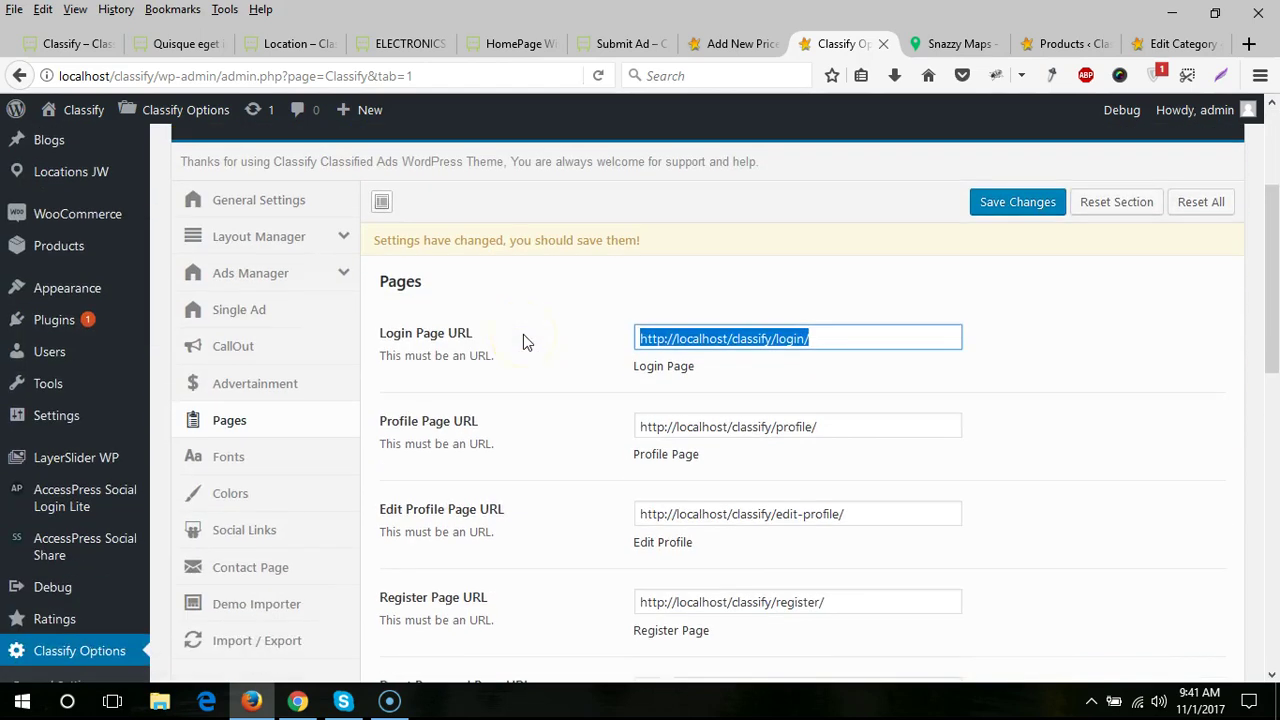
left_click(330, 452)
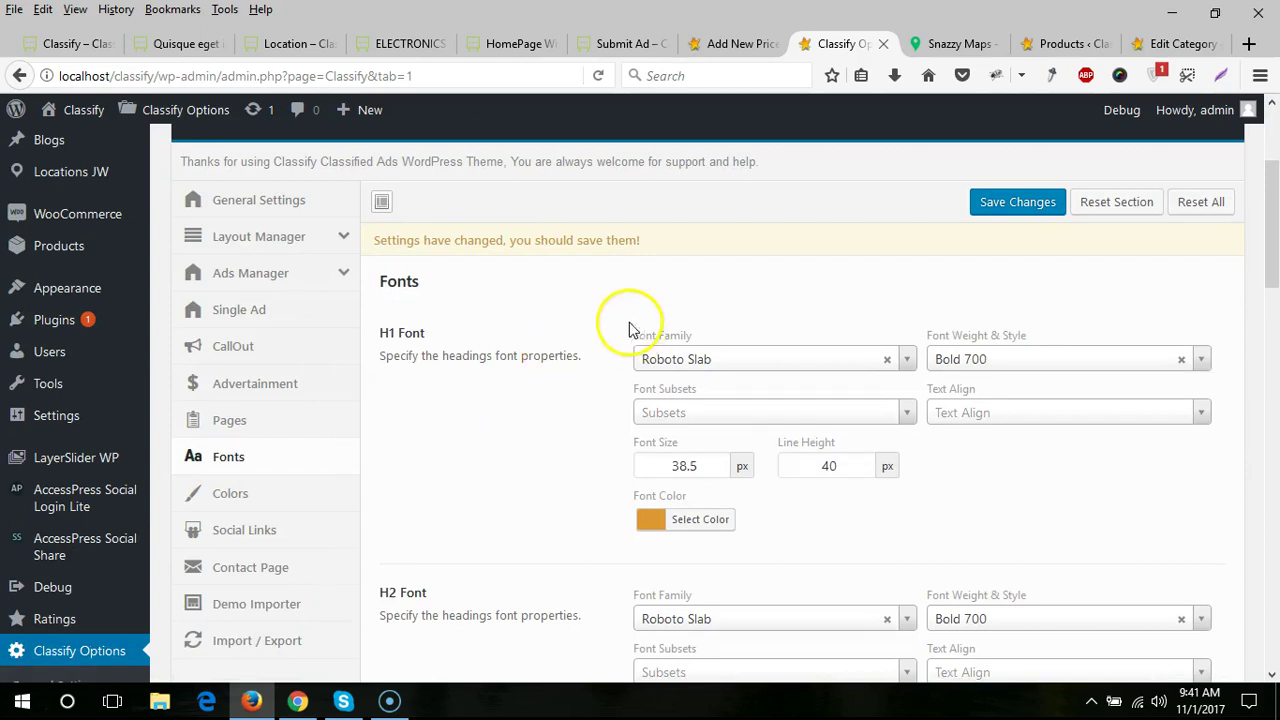
scroll(629, 330, "down", 10)
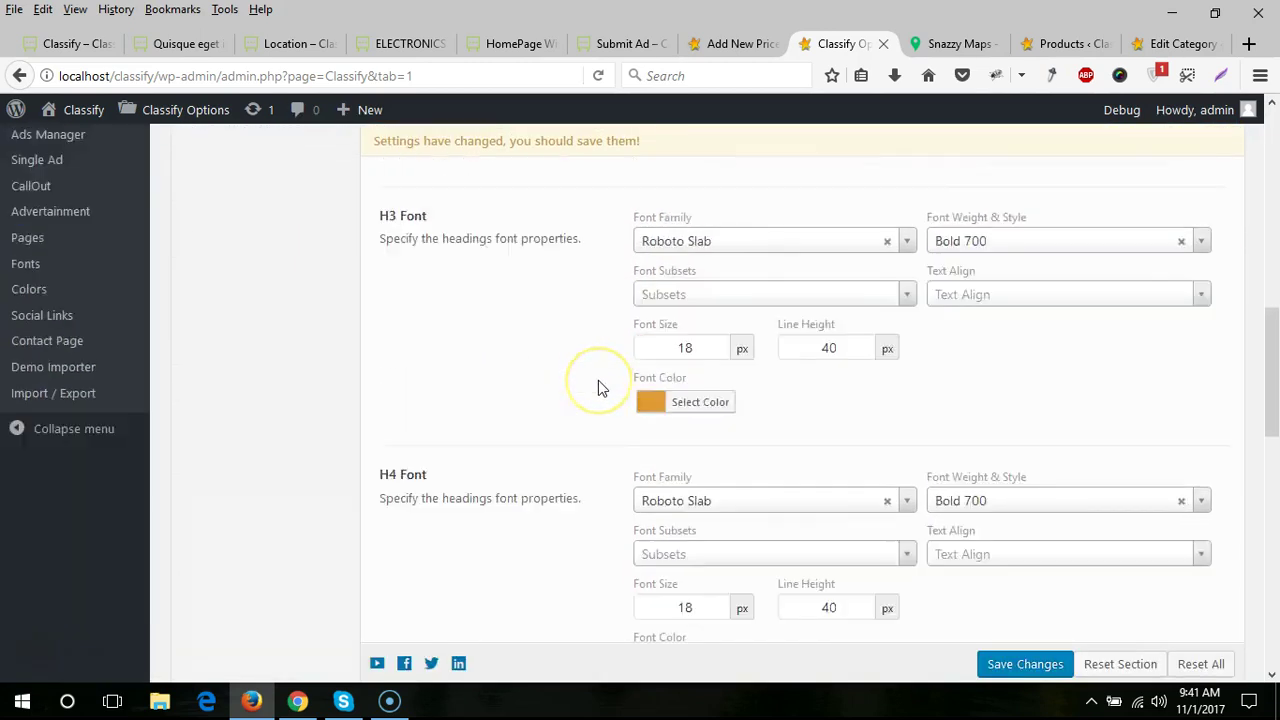
scroll(598, 380, "down", 3)
scroll(598, 380, "up", 10)
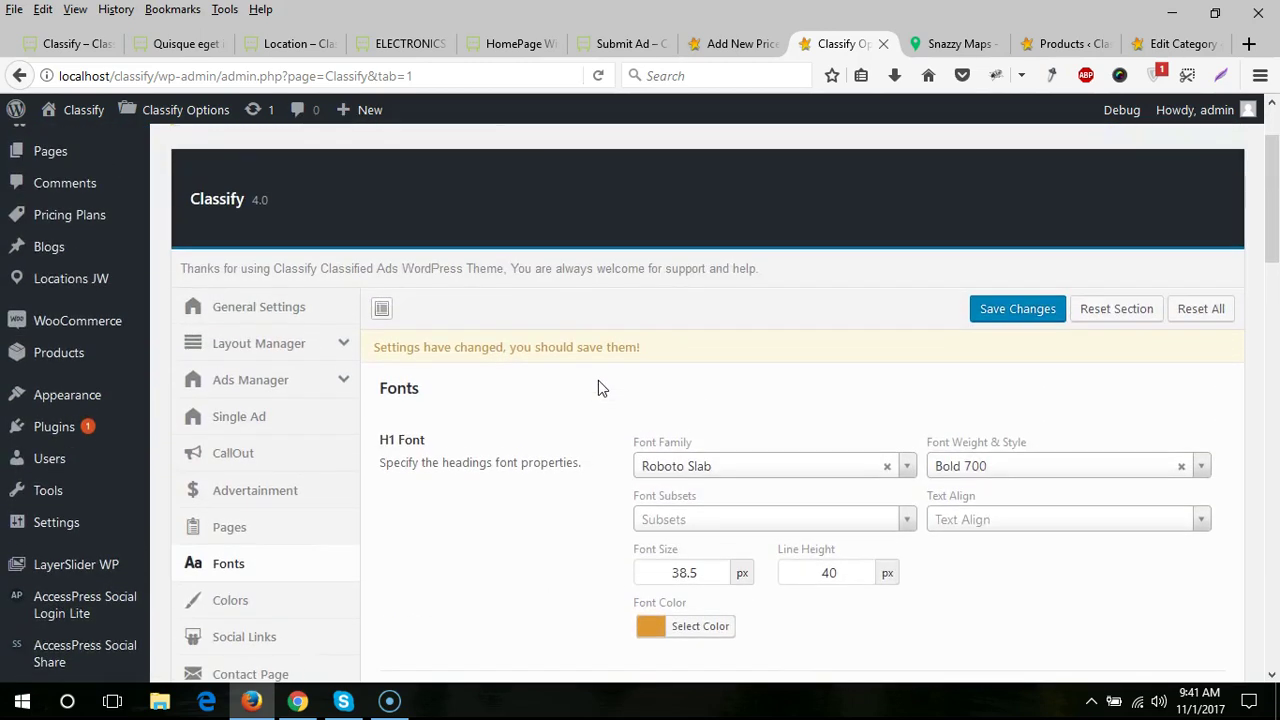
scroll(838, 308, "down", 3)
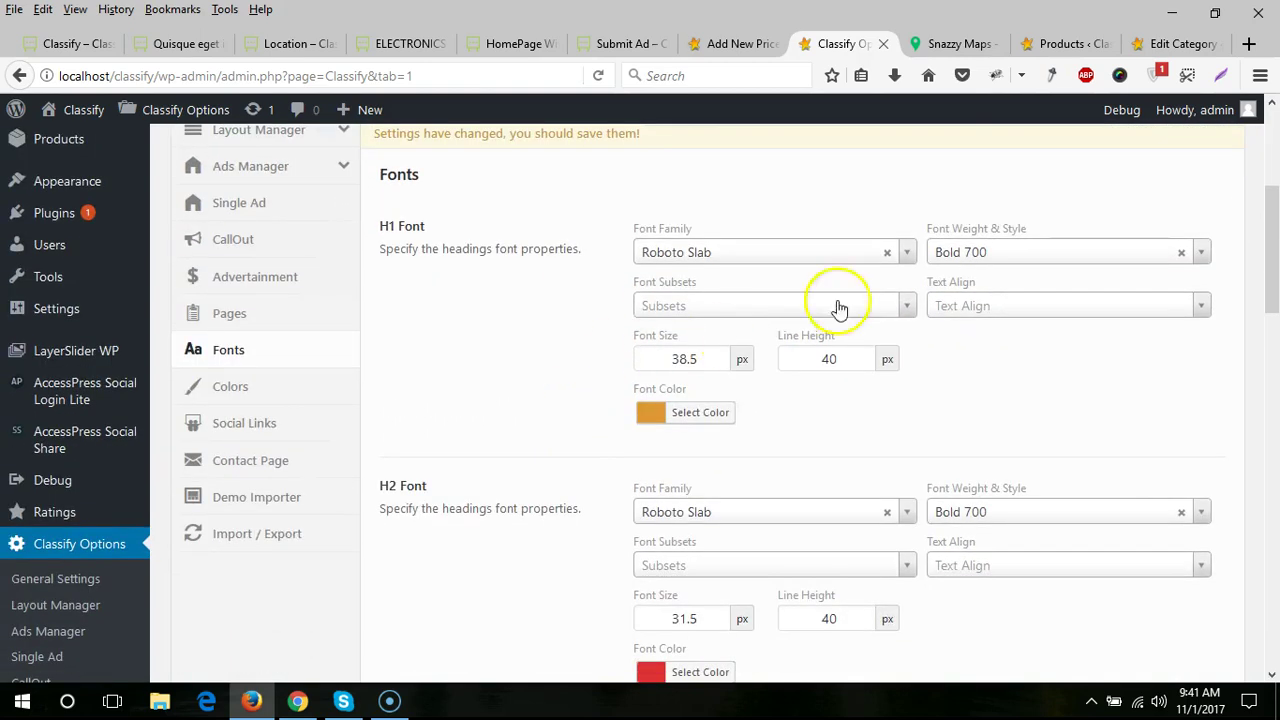
- Reset the Classify Colors section to its defaults, confirming with OK
left_click(226, 392)
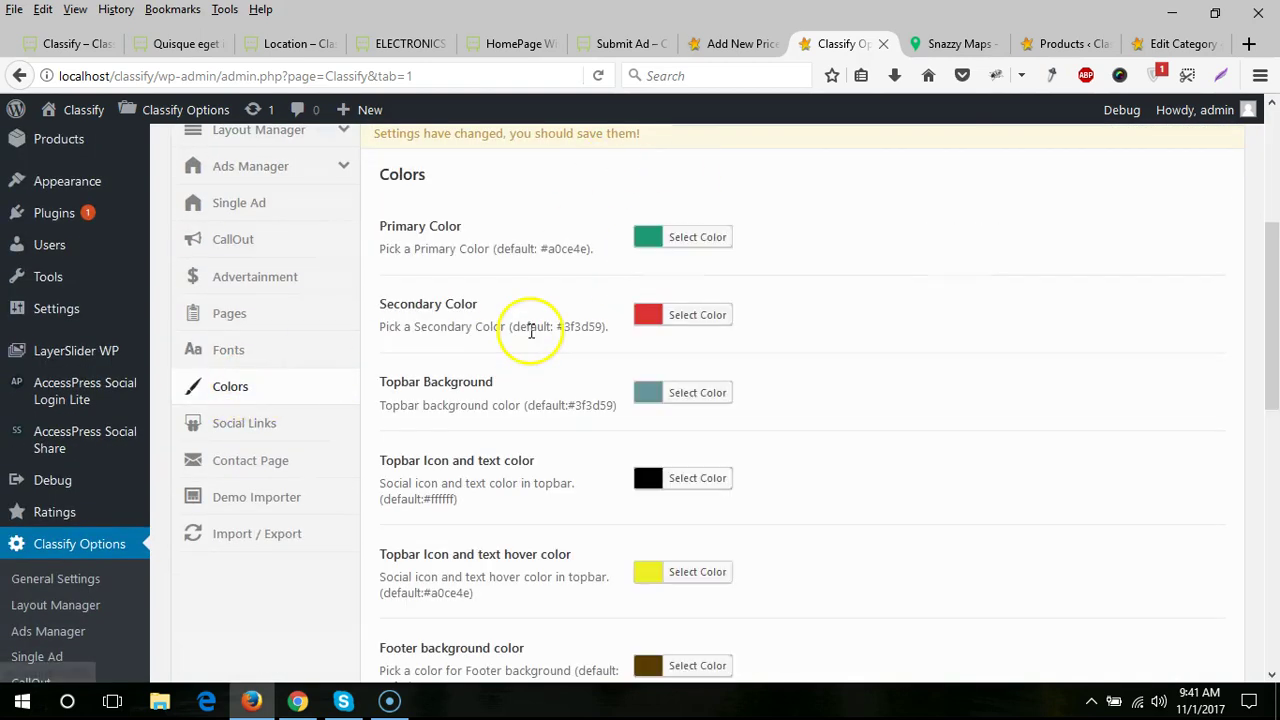
left_click_drag(424, 222, 466, 220)
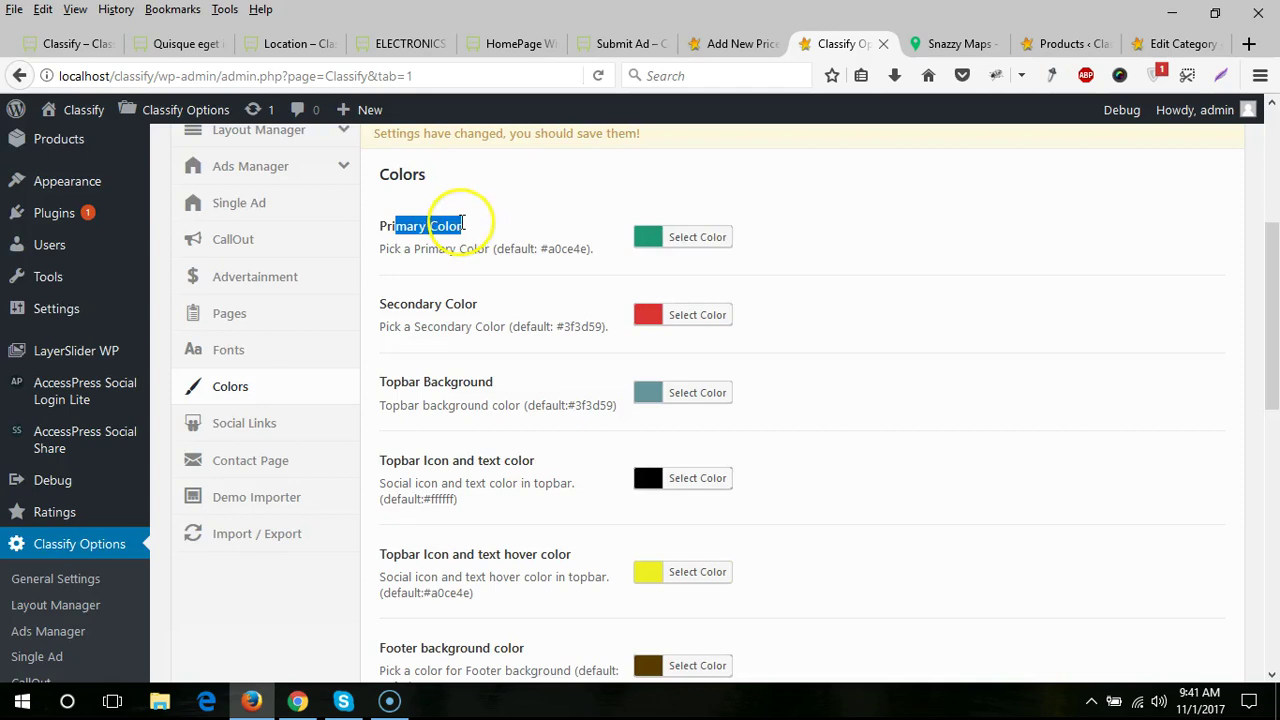
scroll(1023, 294, "up", 5)
left_click(1120, 420)
left_click(684, 350)
- Compare the restored primary #a0ce4e and secondary #3f3d59 colours with the demo site
scroll(680, 357, "down", 3)
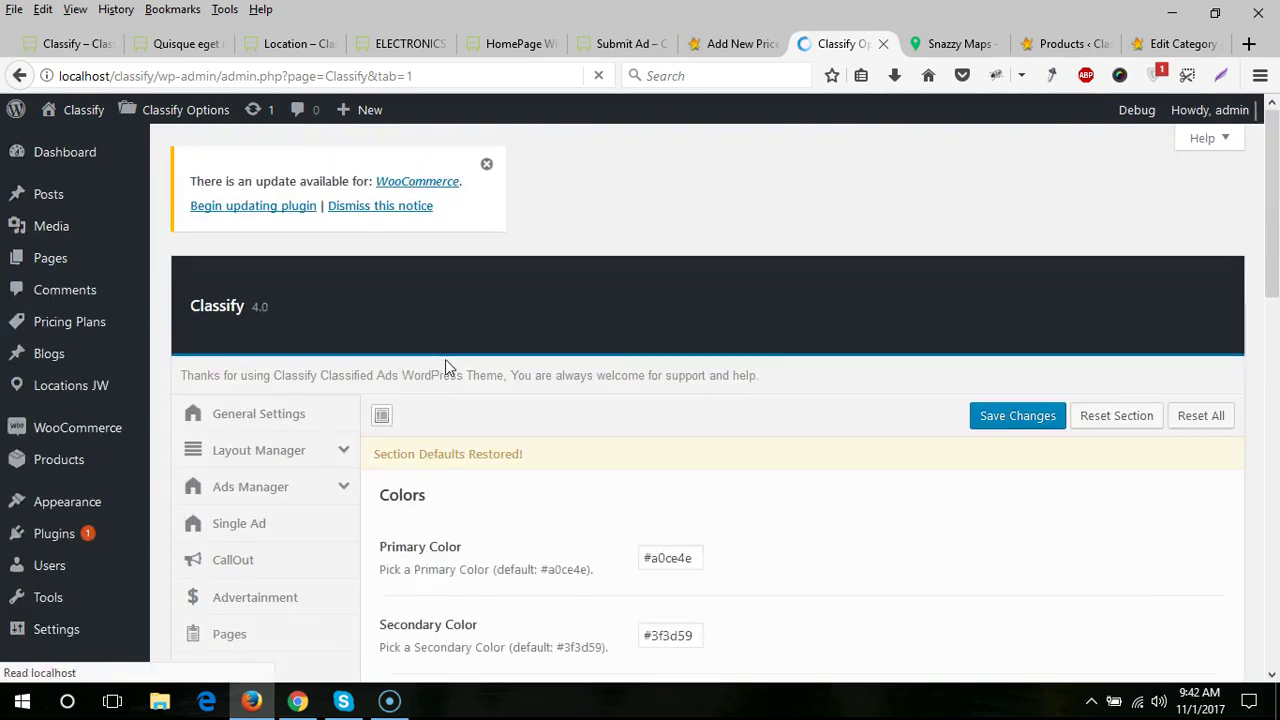
scroll(457, 365, "down", 3)
scroll(490, 318, "up", 2)
left_click_drag(491, 286, 472, 434)
left_click(95, 44)
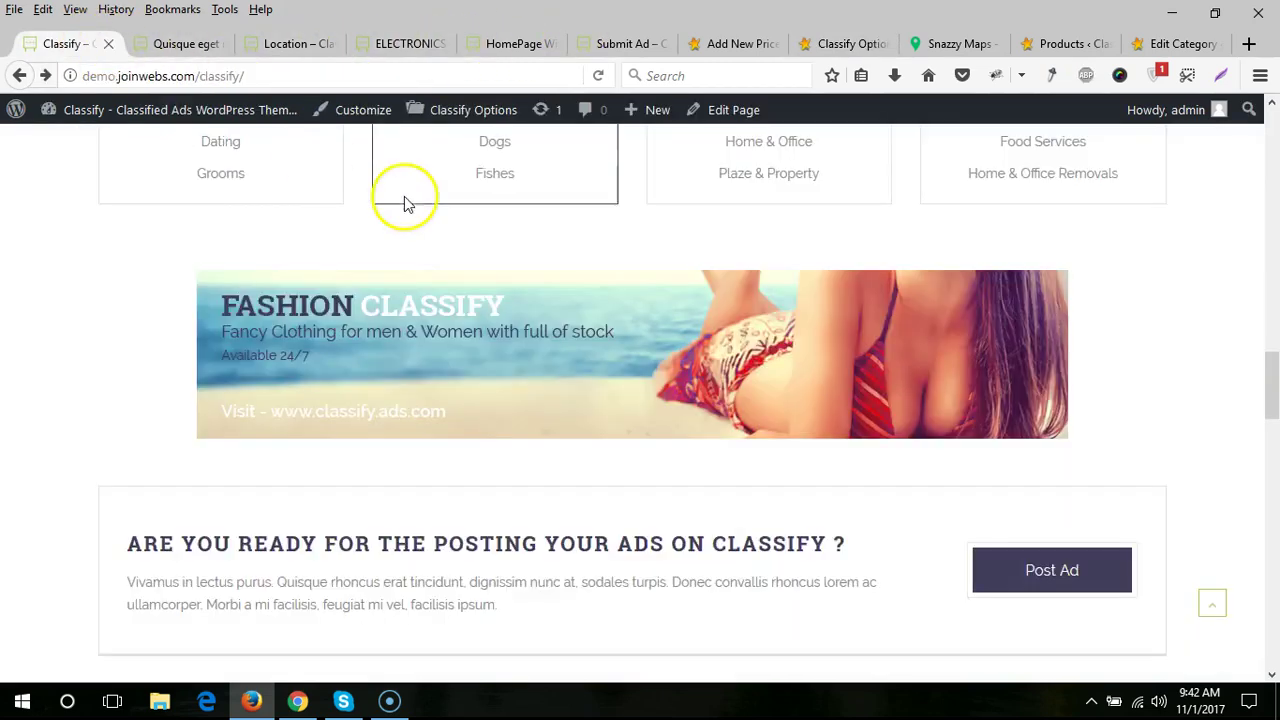
scroll(404, 196, "up", 10)
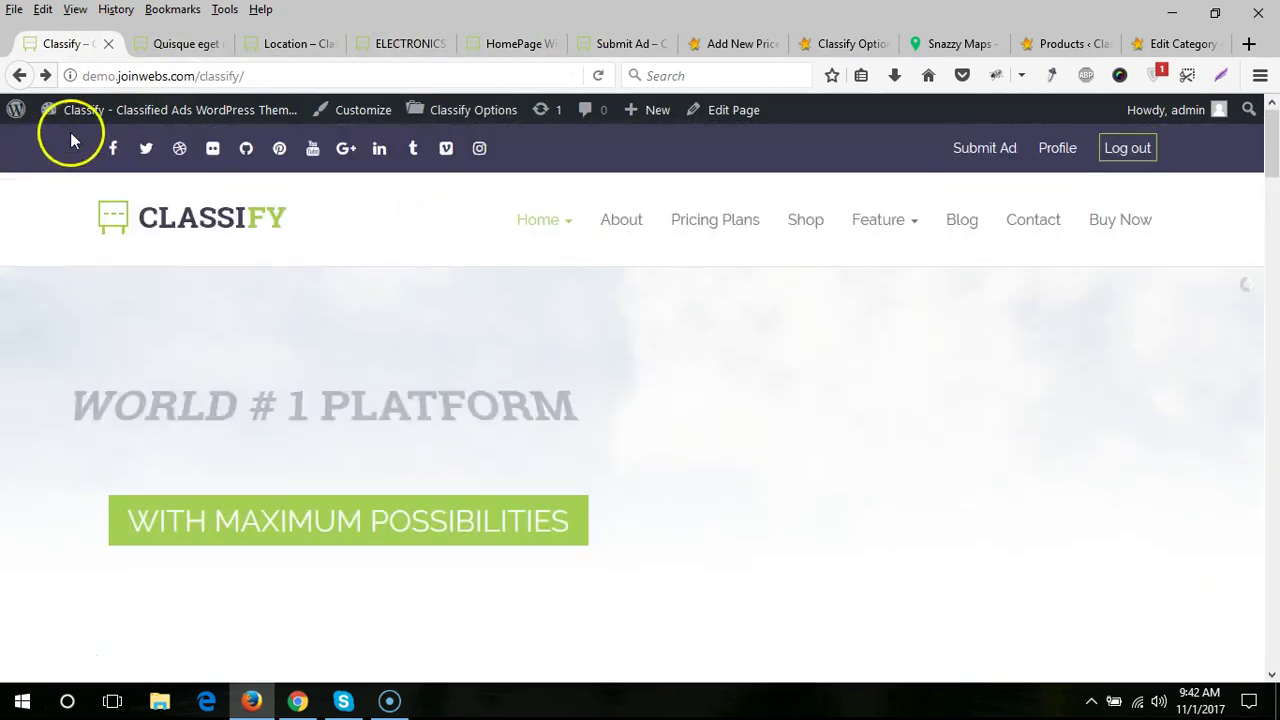
left_click(835, 43)
left_click(400, 409)
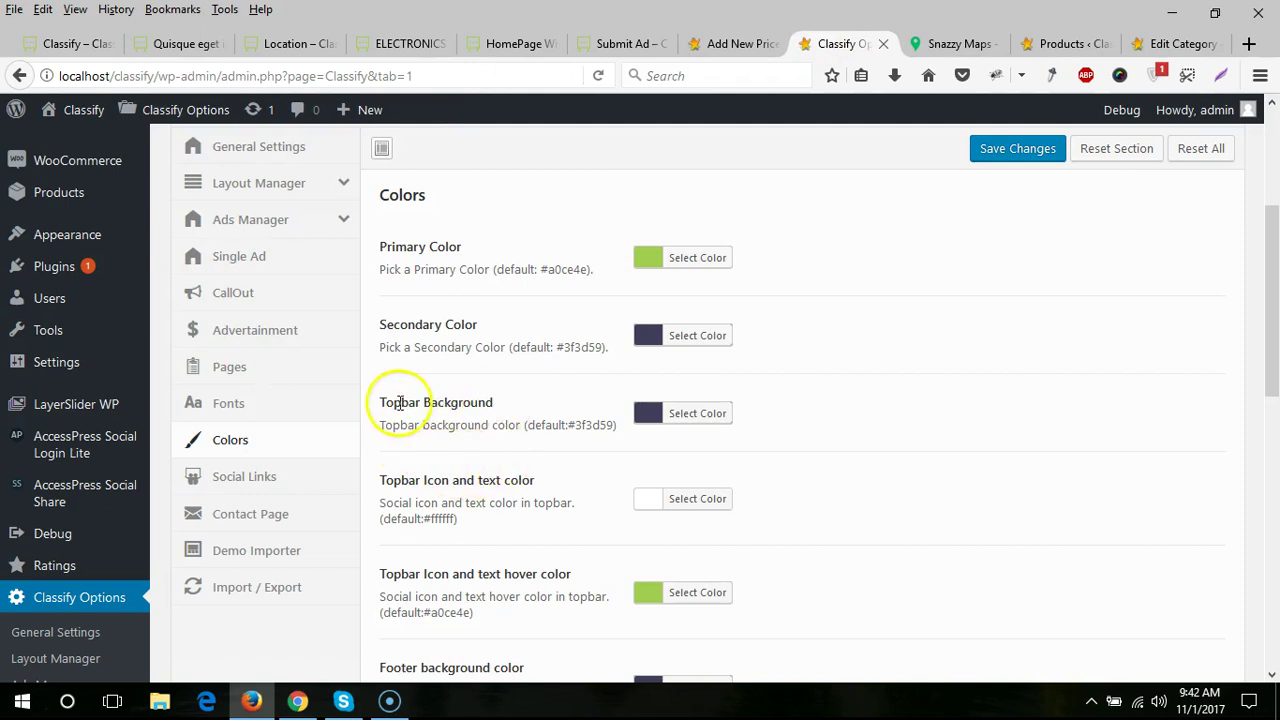
left_click_drag(408, 481, 551, 503)
scroll(565, 432, "down", 3)
scroll(565, 432, "down", 10)
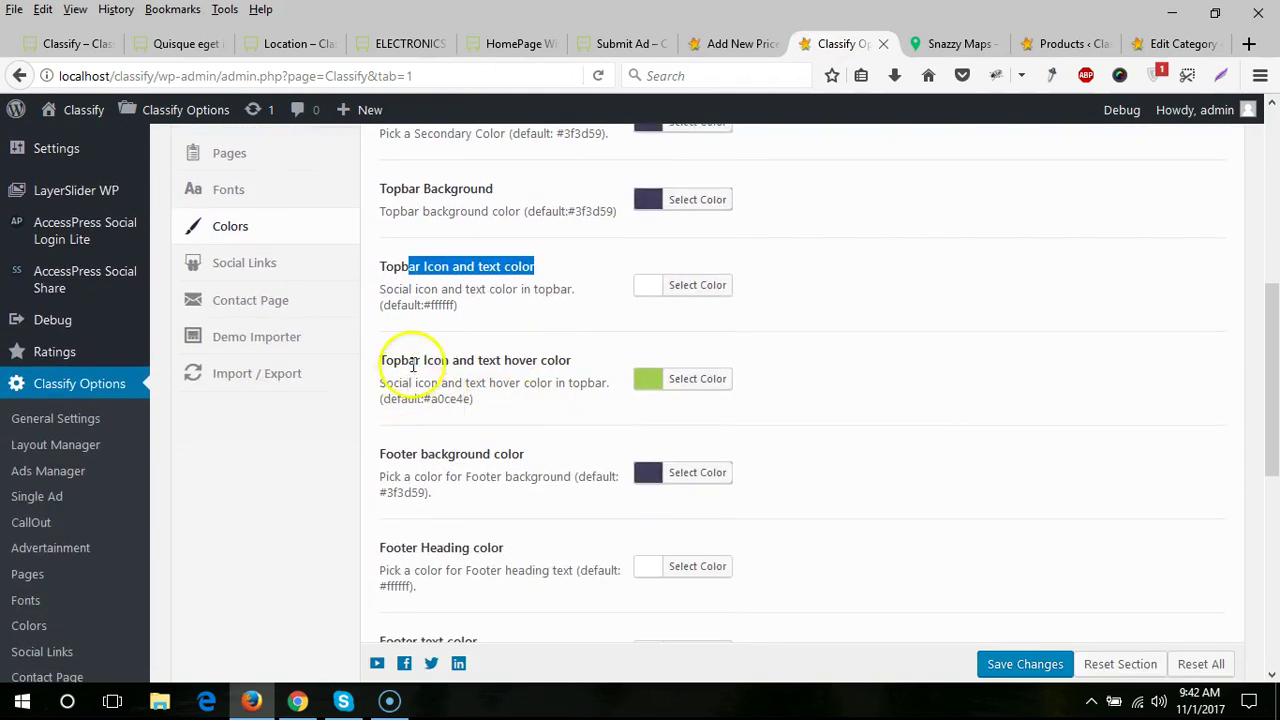
scroll(521, 460, "up", 8)
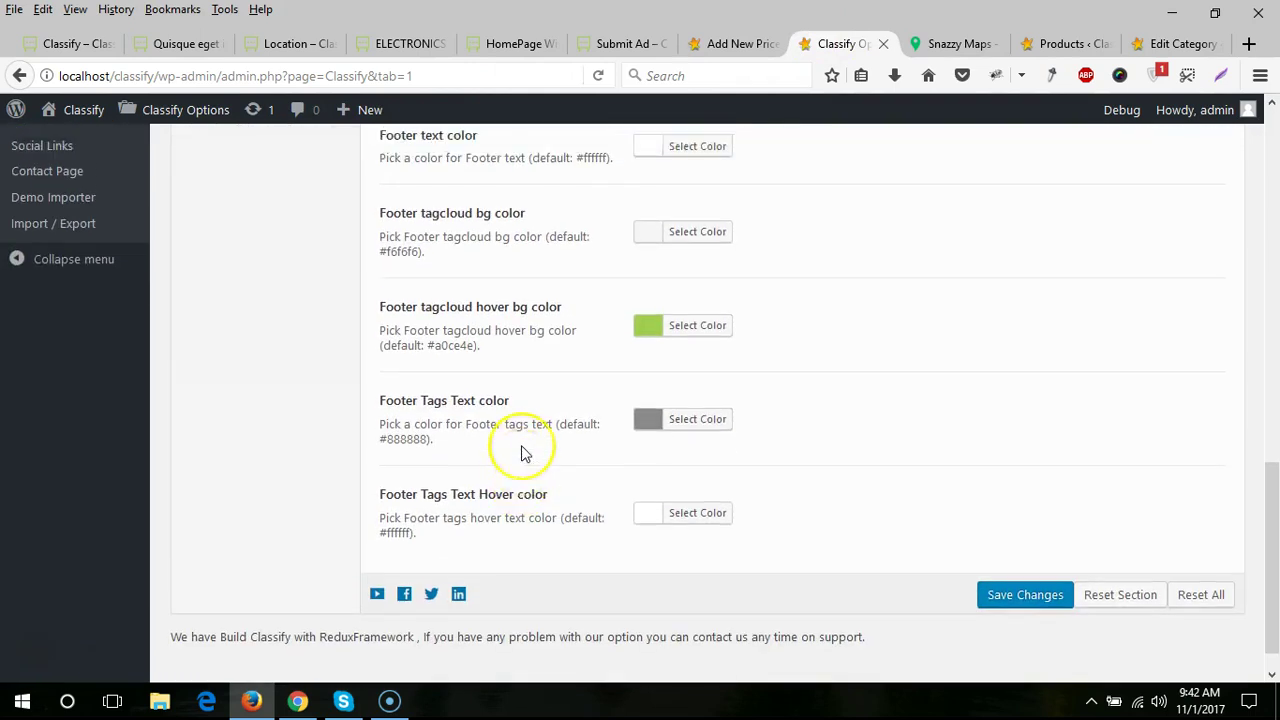
- Empty the Facebook Page URL in Social Links after checking the demo site's social icons
left_click(286, 370)
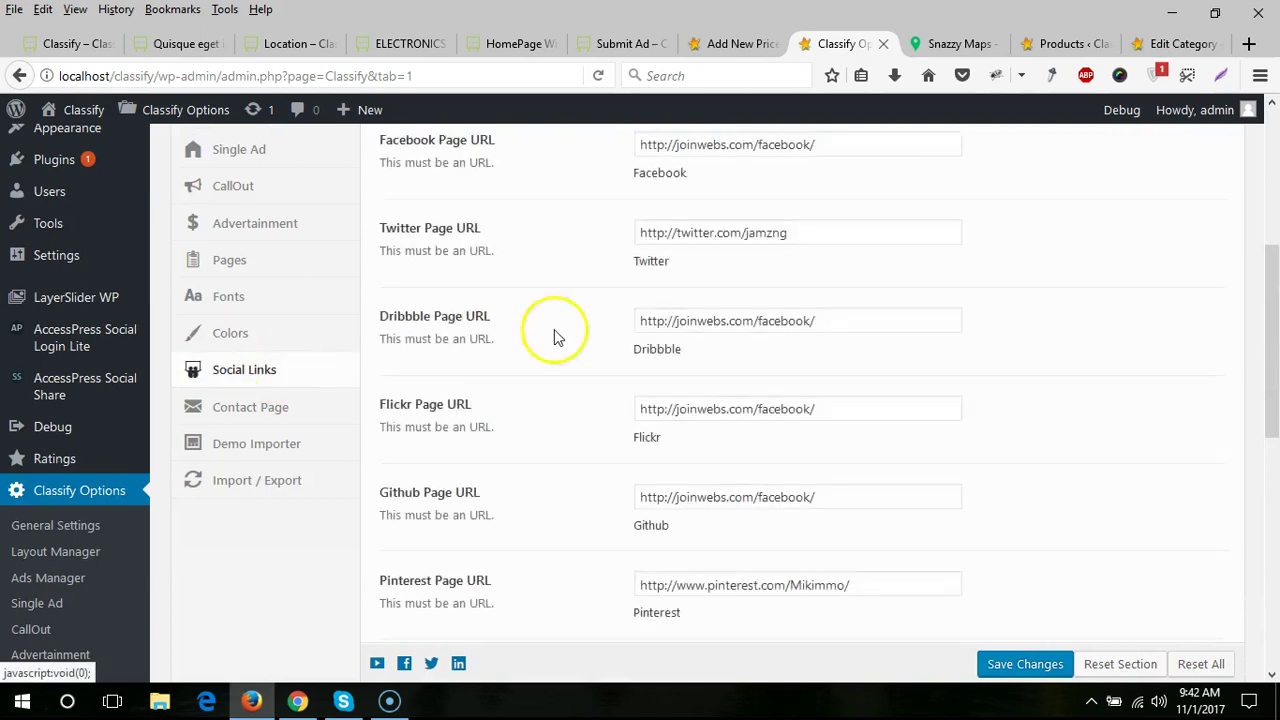
scroll(560, 330, "up", 3)
left_click_drag(858, 460, 587, 463)
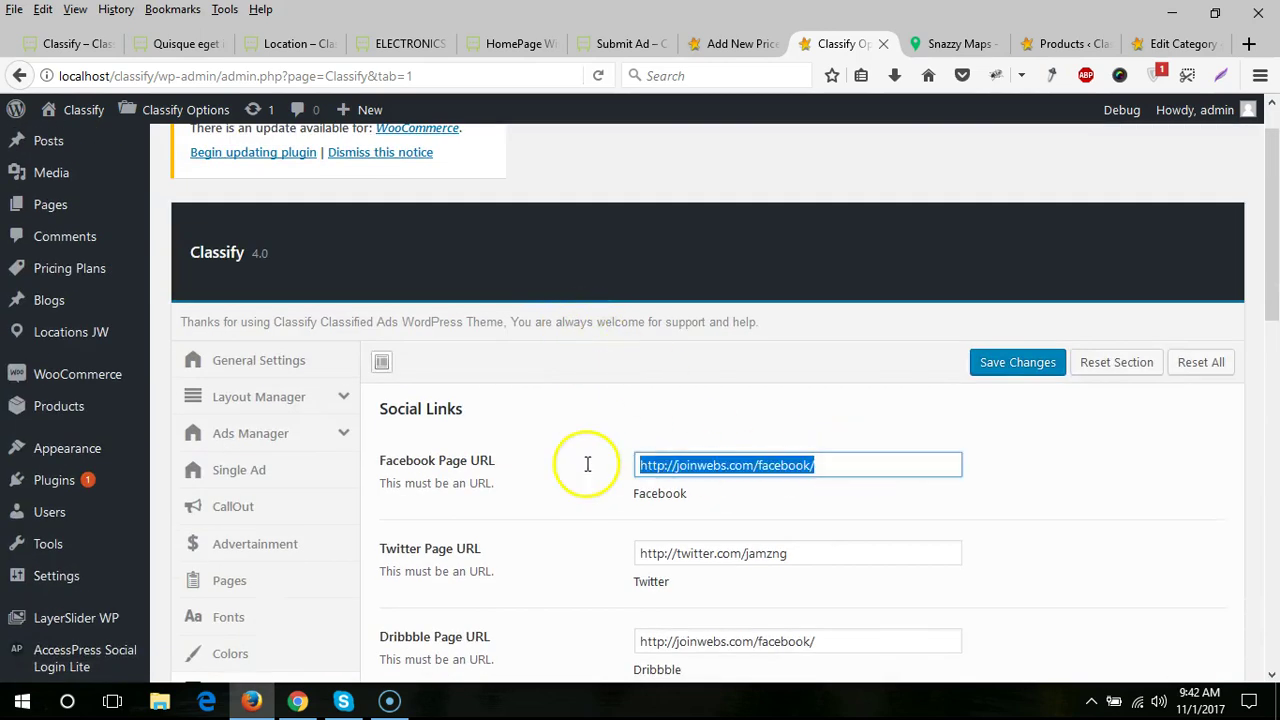
left_click(50, 41)
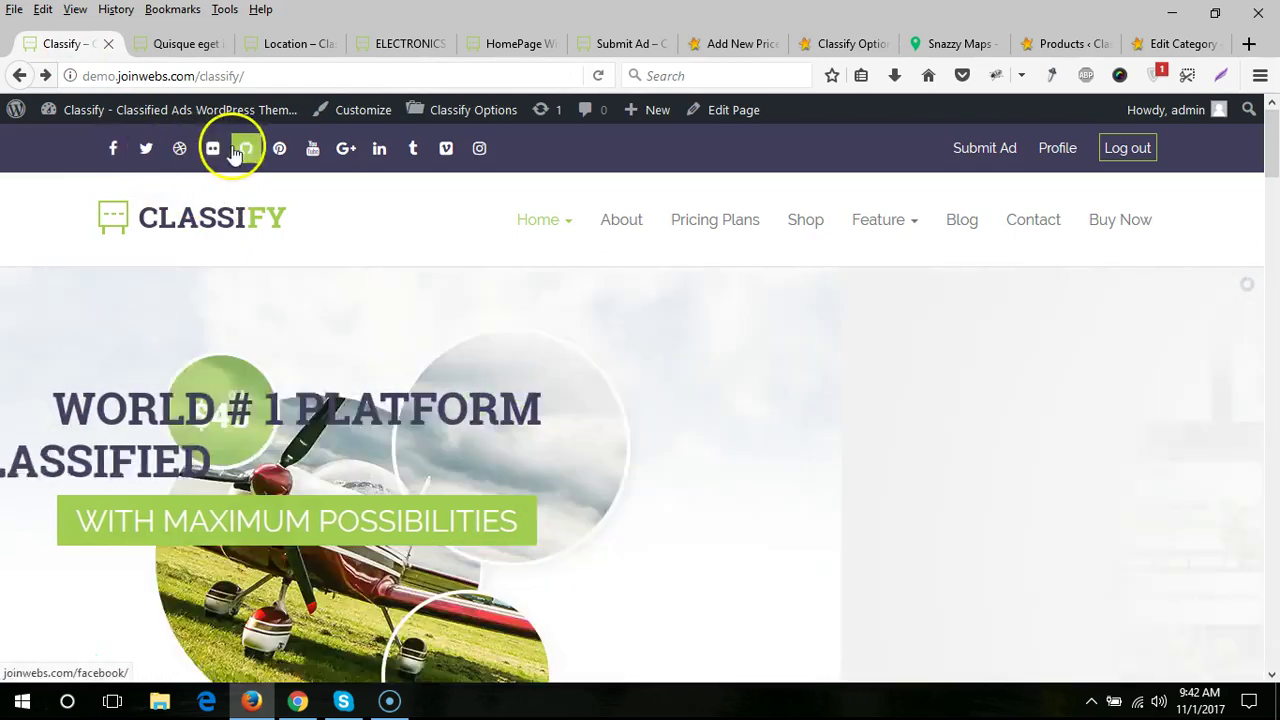
left_click(846, 43)
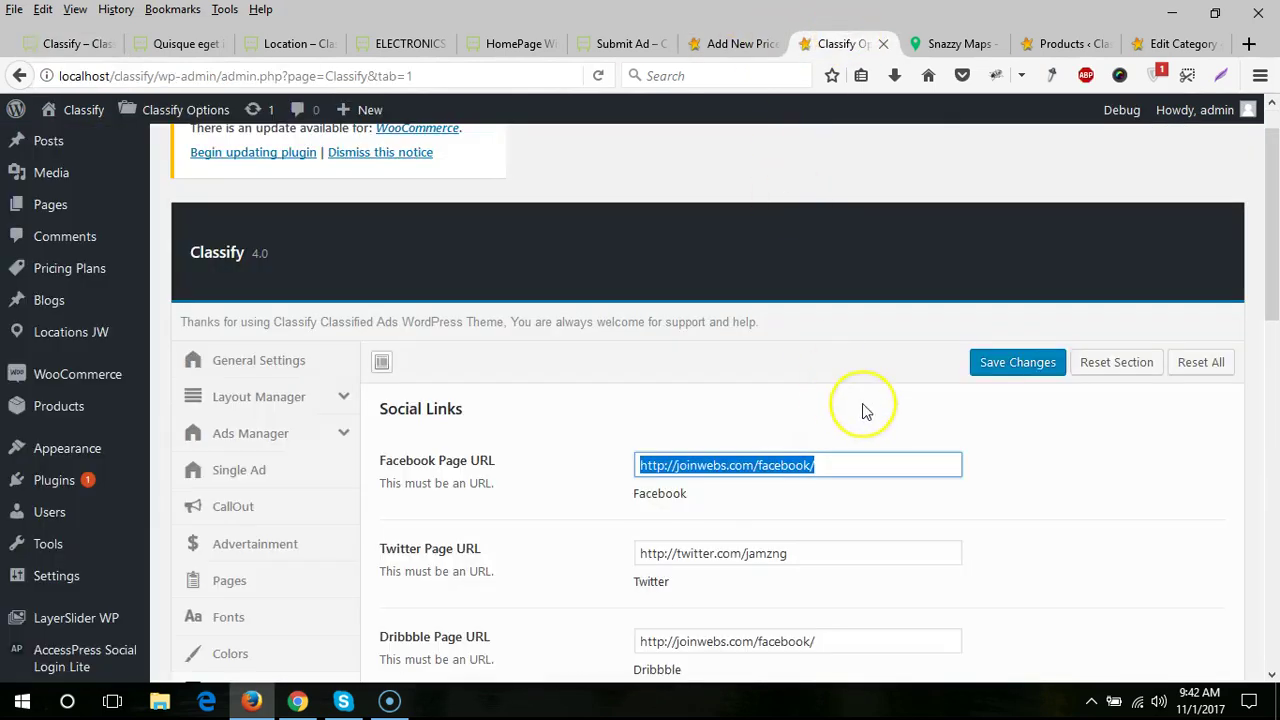
key("BackSpace")
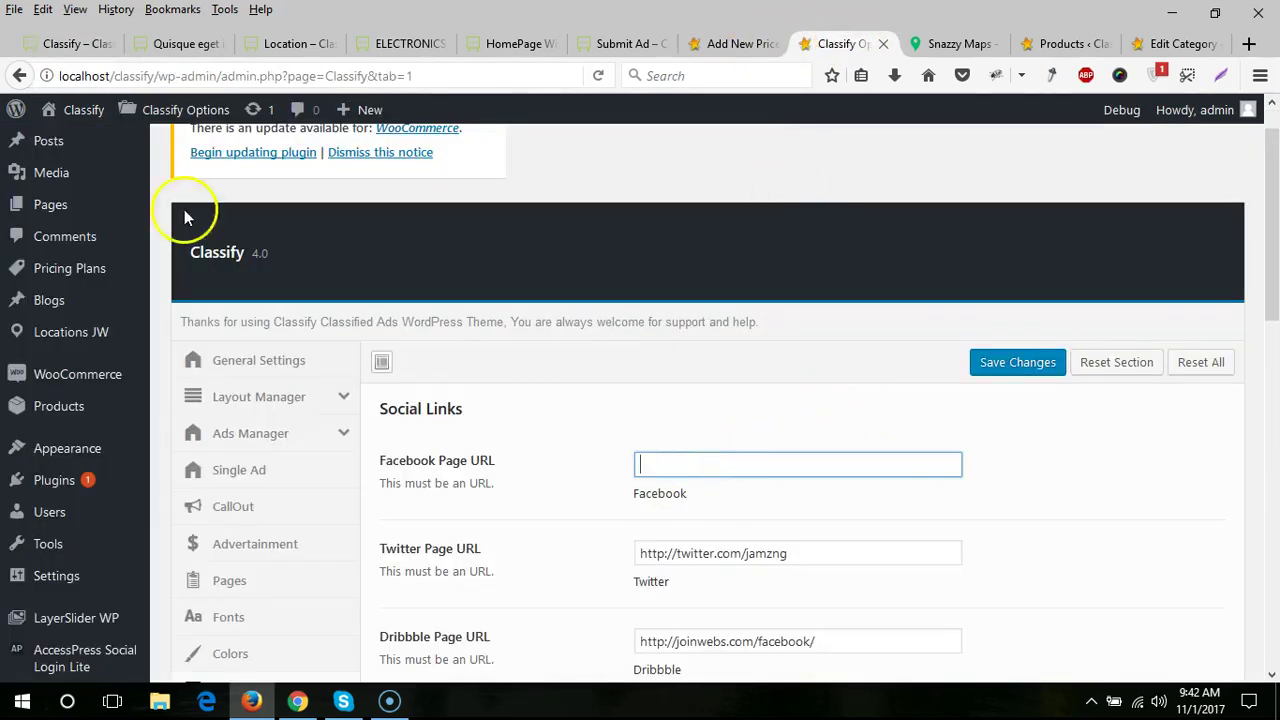
left_click(57, 42)
left_click(825, 43)
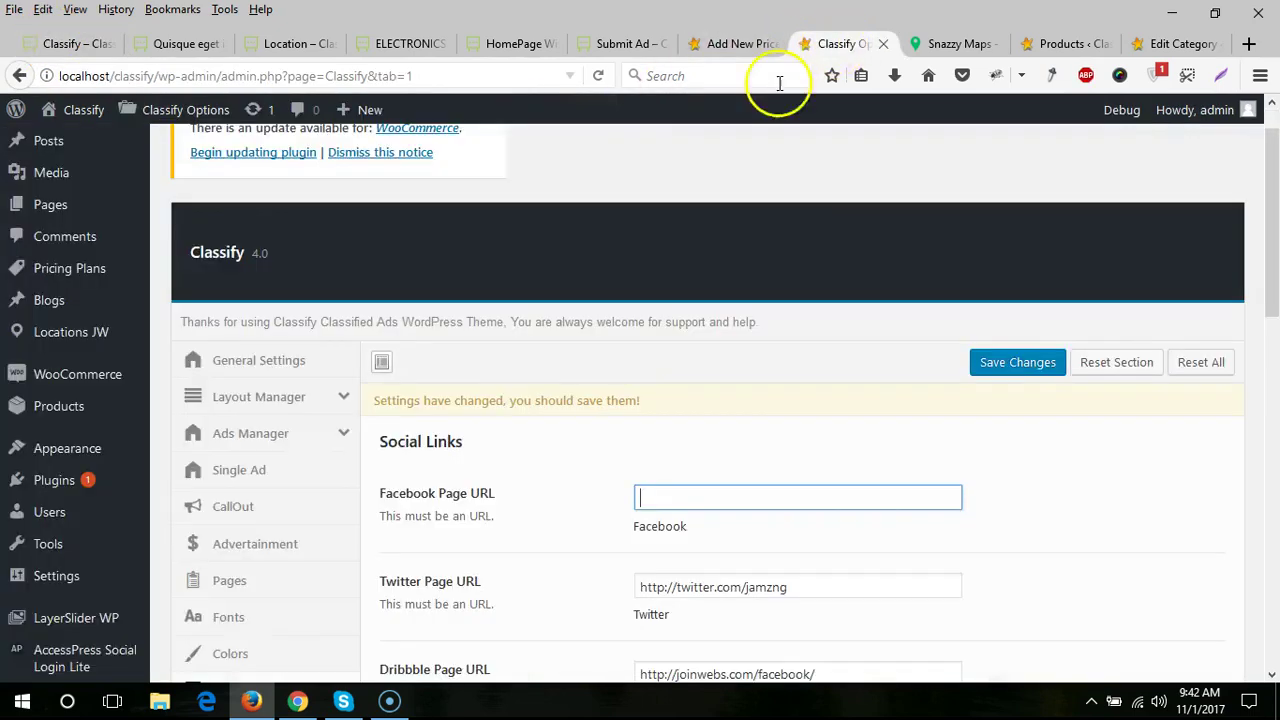
scroll(418, 390, "down", 3)
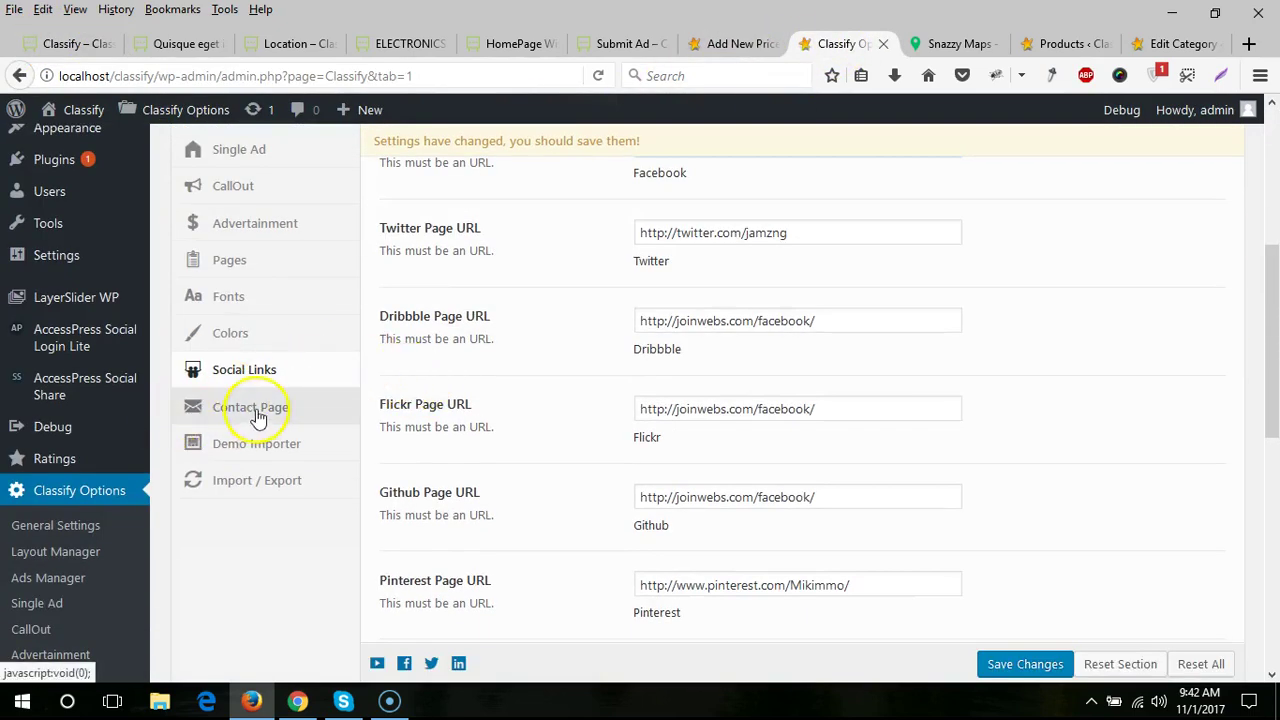
- Review the Contact Page e-mail, latitude 31.516370 and longitude fields
left_click(338, 409)
left_click_drag(780, 286, 607, 264)
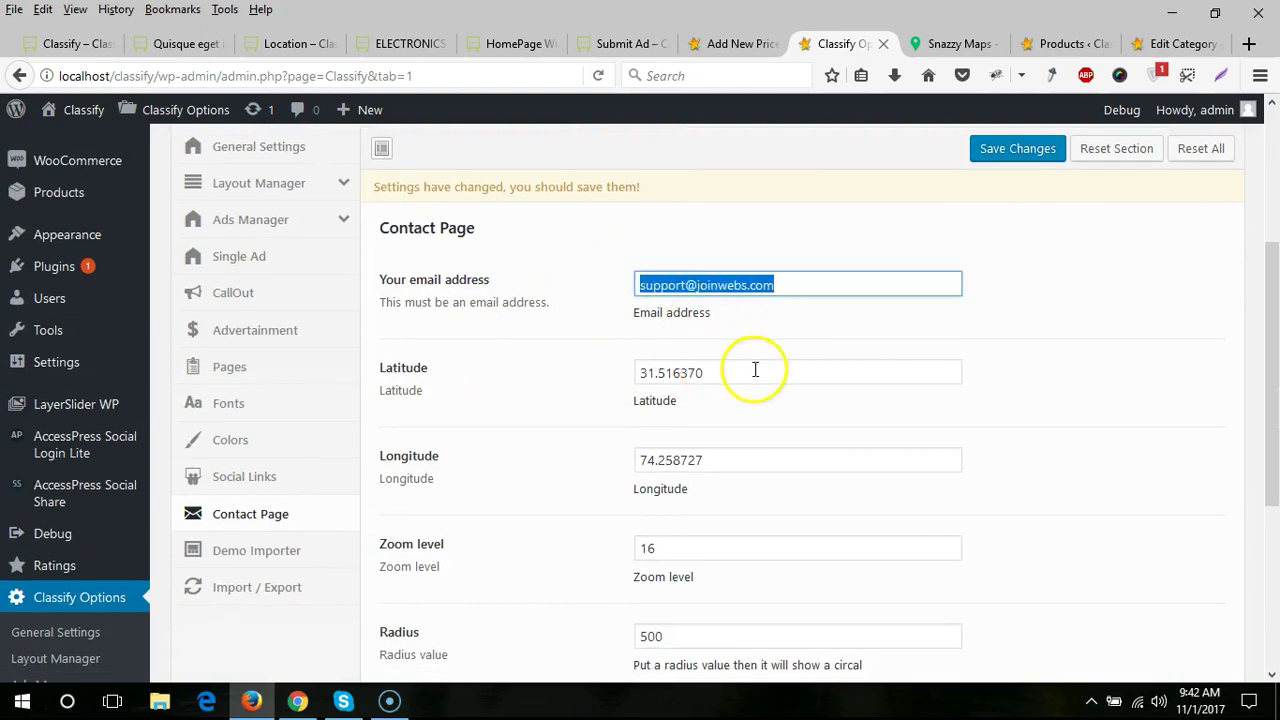
left_click_drag(754, 369, 593, 373)
left_click_drag(751, 460, 551, 460)
scroll(700, 323, "down", 3)
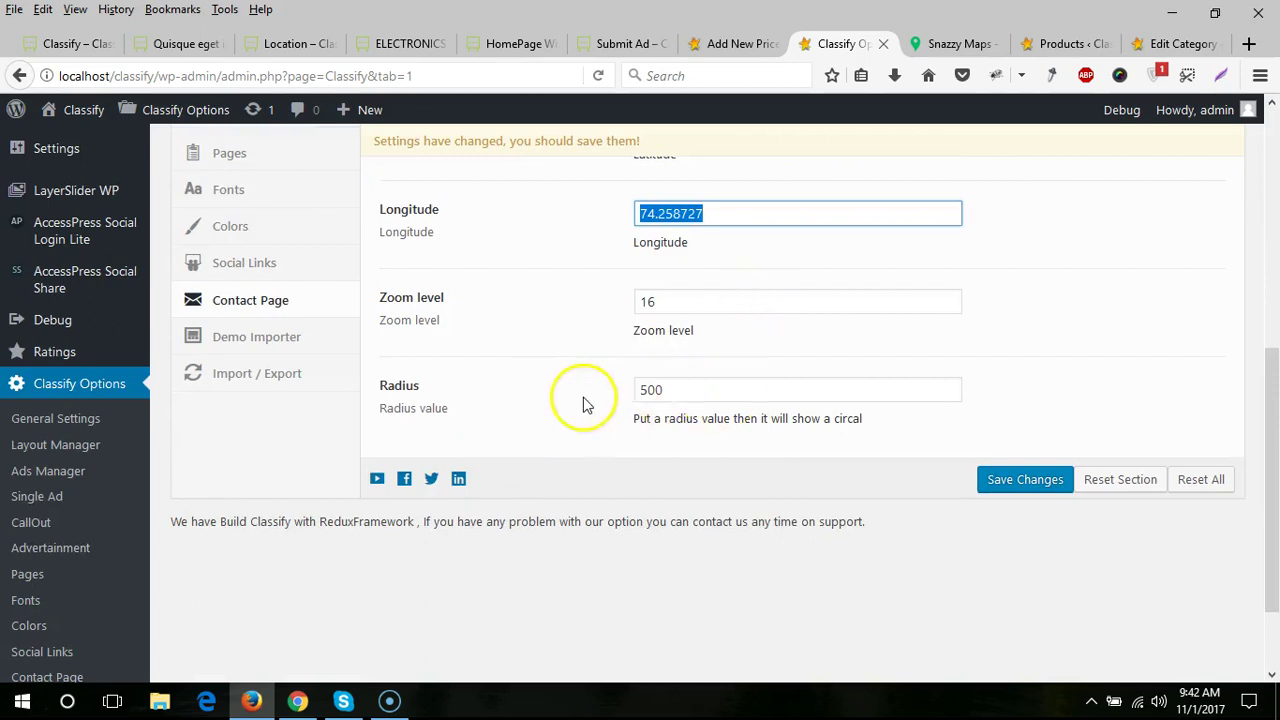
- Compare the contact settings, with zoom level 16 and radius 500, against the demo Contact page map
left_click(68, 44)
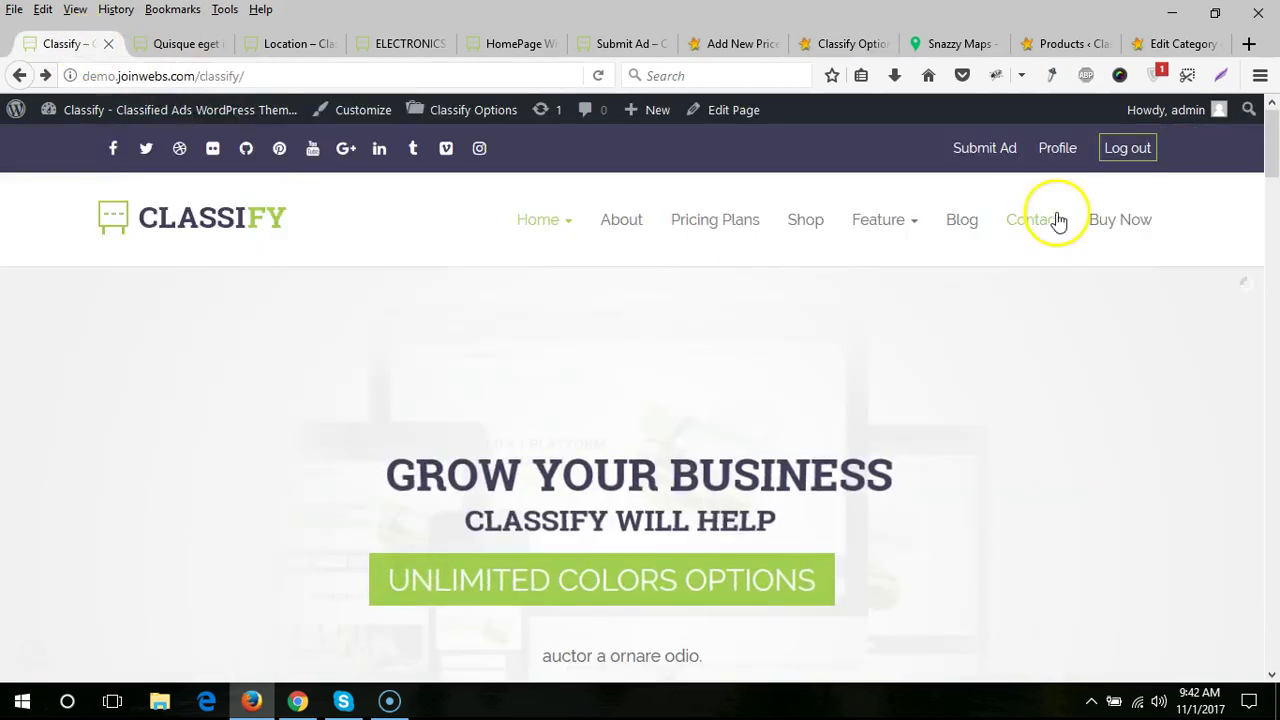
left_click(1025, 225)
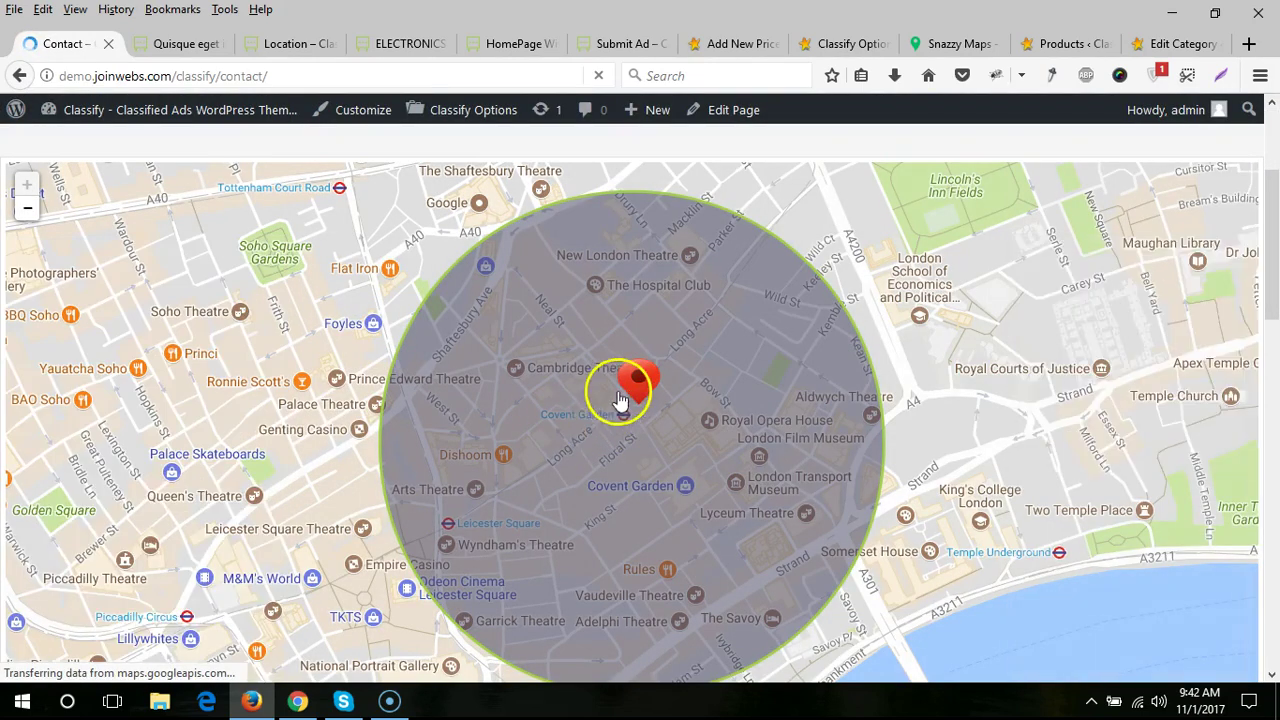
scroll(435, 467, "down", 3)
scroll(435, 467, "up", 3)
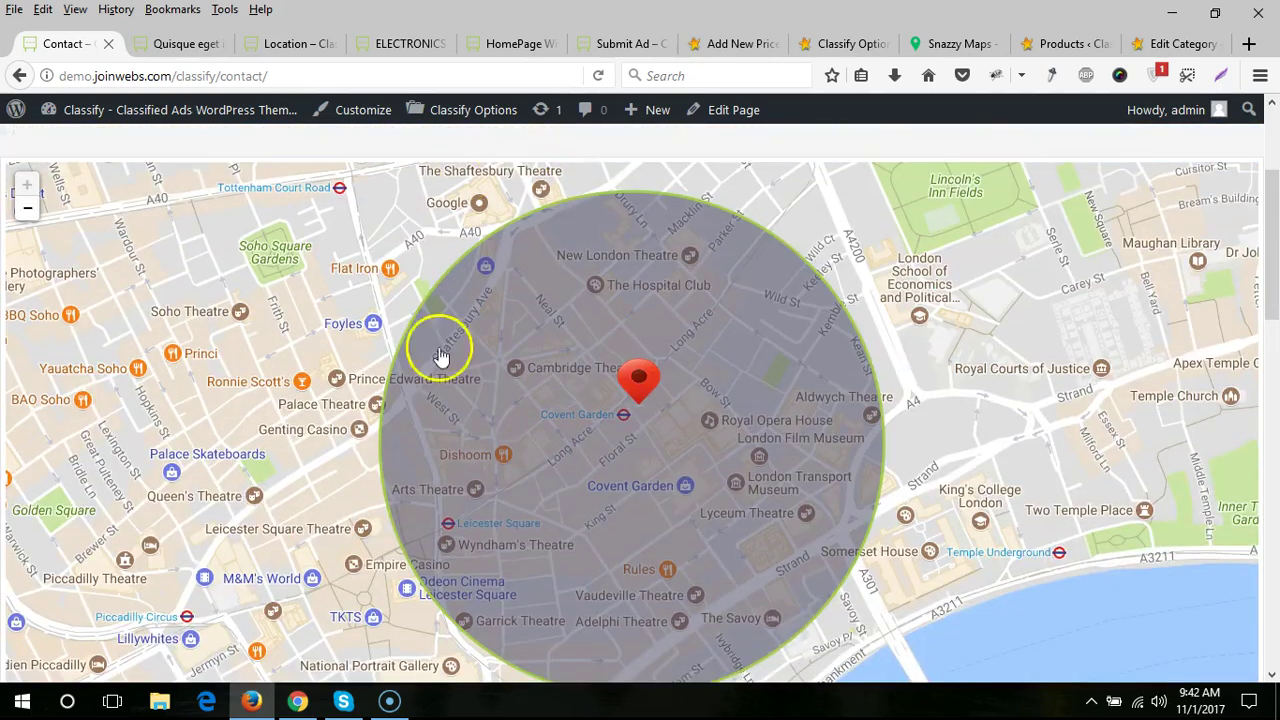
left_click(855, 48)
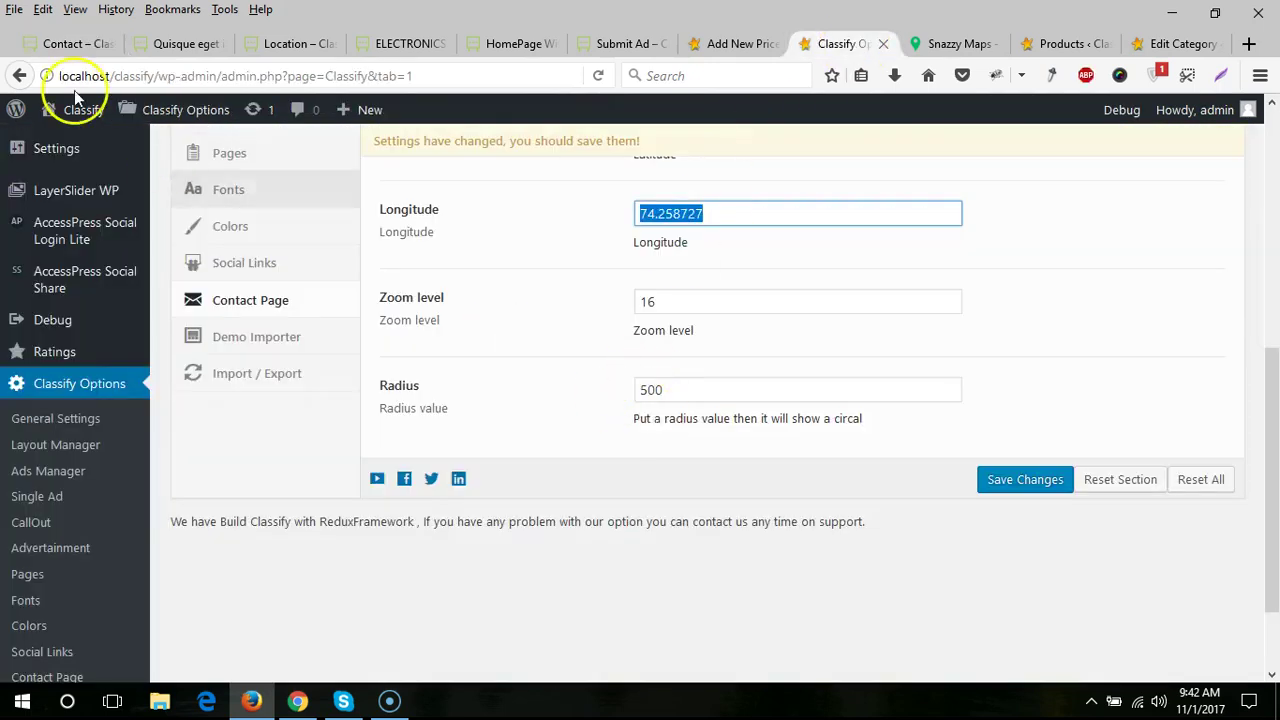
left_click(62, 44)
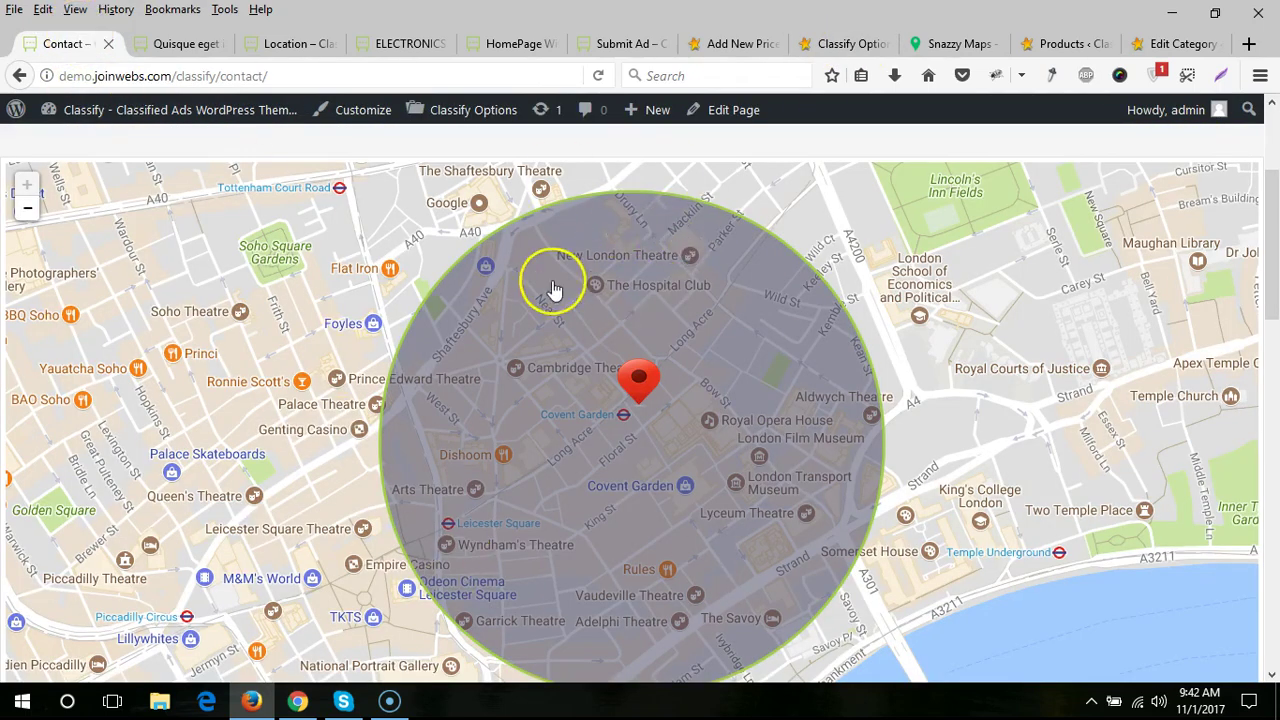
left_click(838, 55)
scroll(443, 277, "up", 3)
scroll(468, 435, "down", 2)
scroll(470, 435, "down", 2)
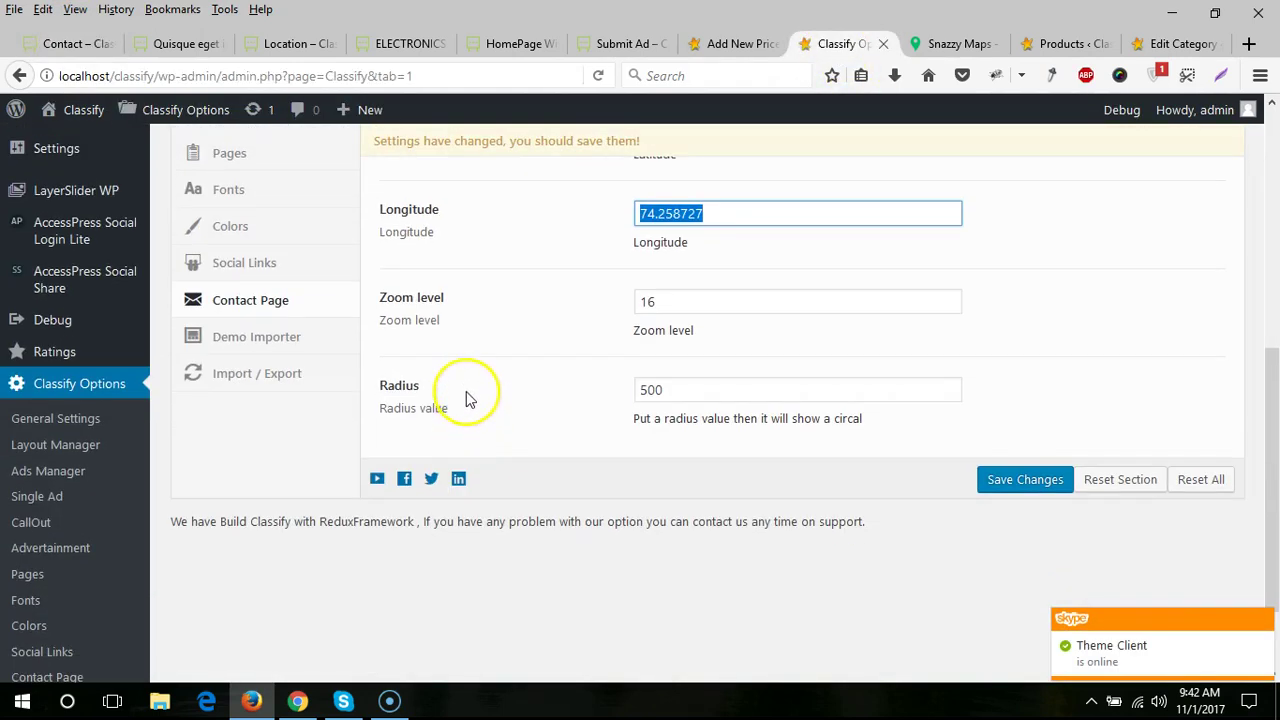
- Bring up the Demo Importer and inspect its classify-arabic and classify-english demo thumbnails
left_click(253, 346)
scroll(594, 443, "up", 3)
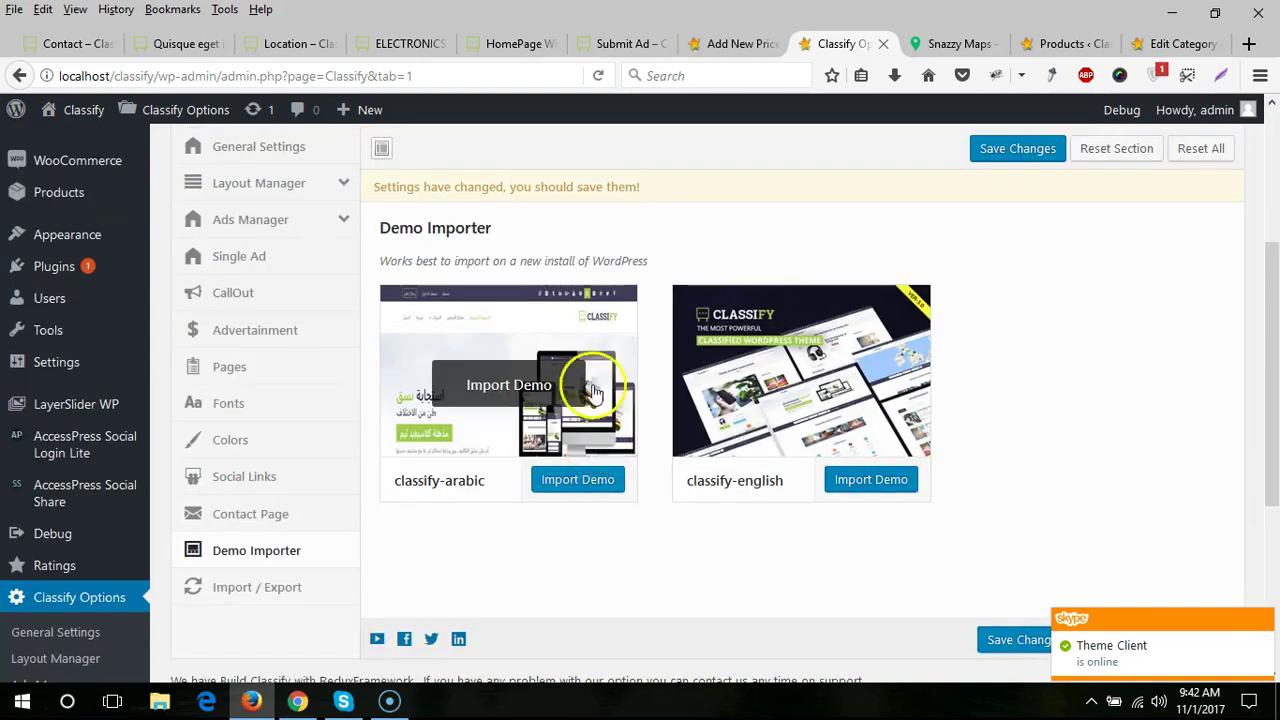
mouse_move(457, 405)
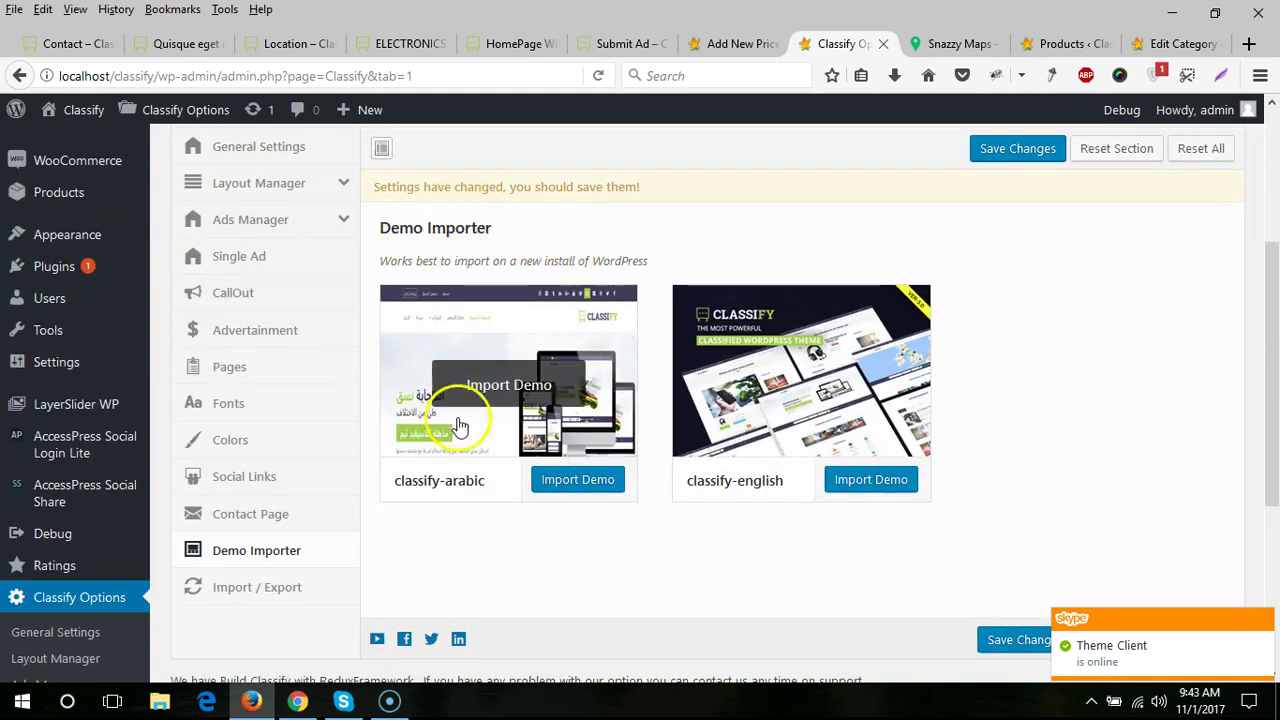
mouse_move(710, 380)
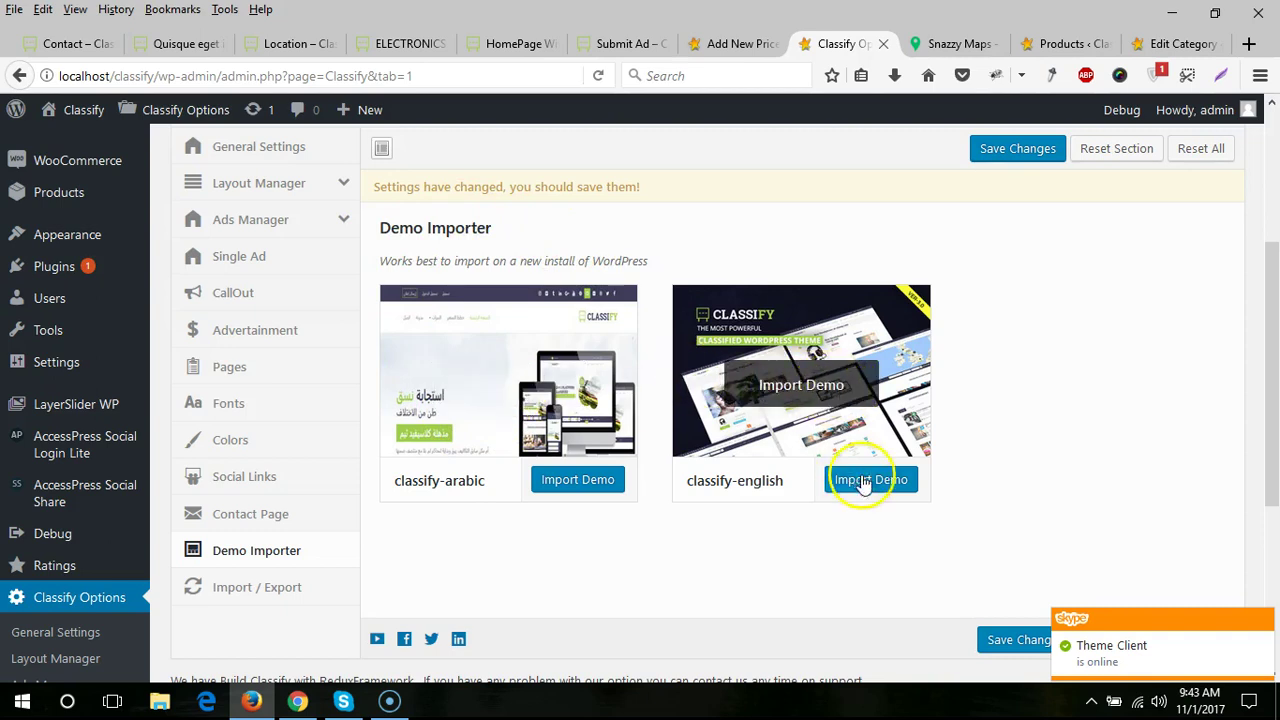
scroll(550, 380, "down", 3)
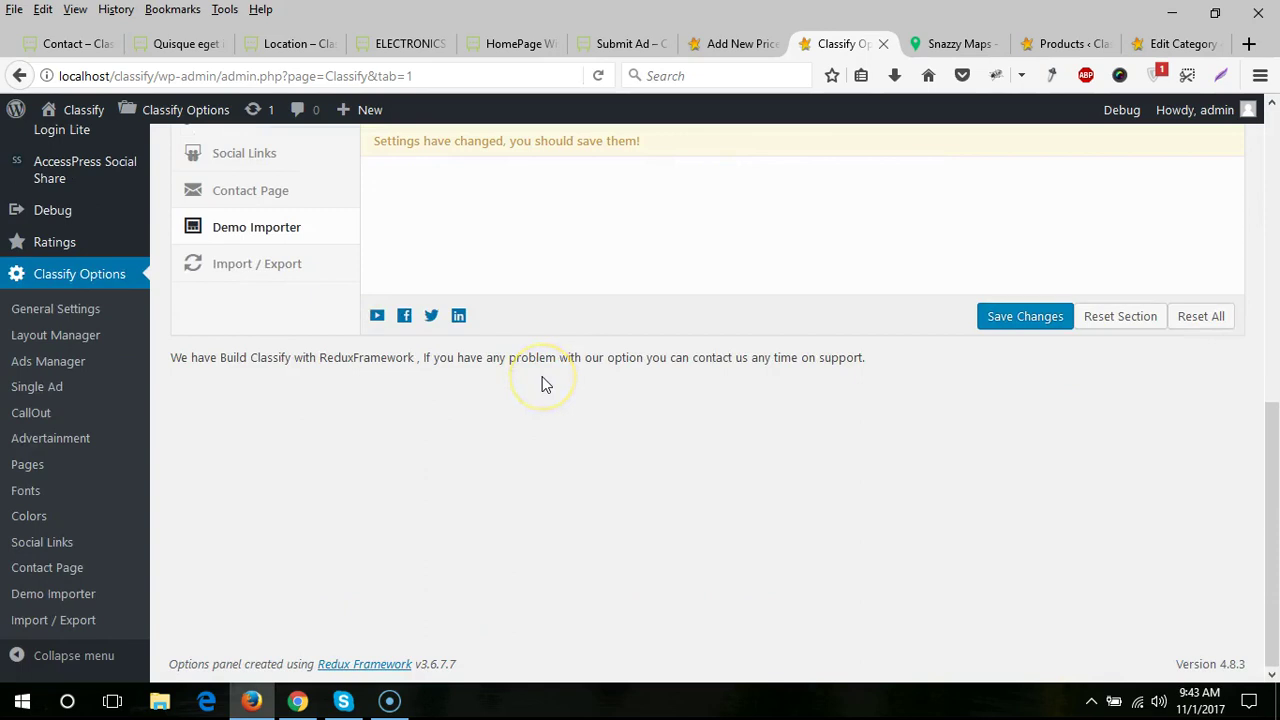
scroll(541, 387, "up", 4)
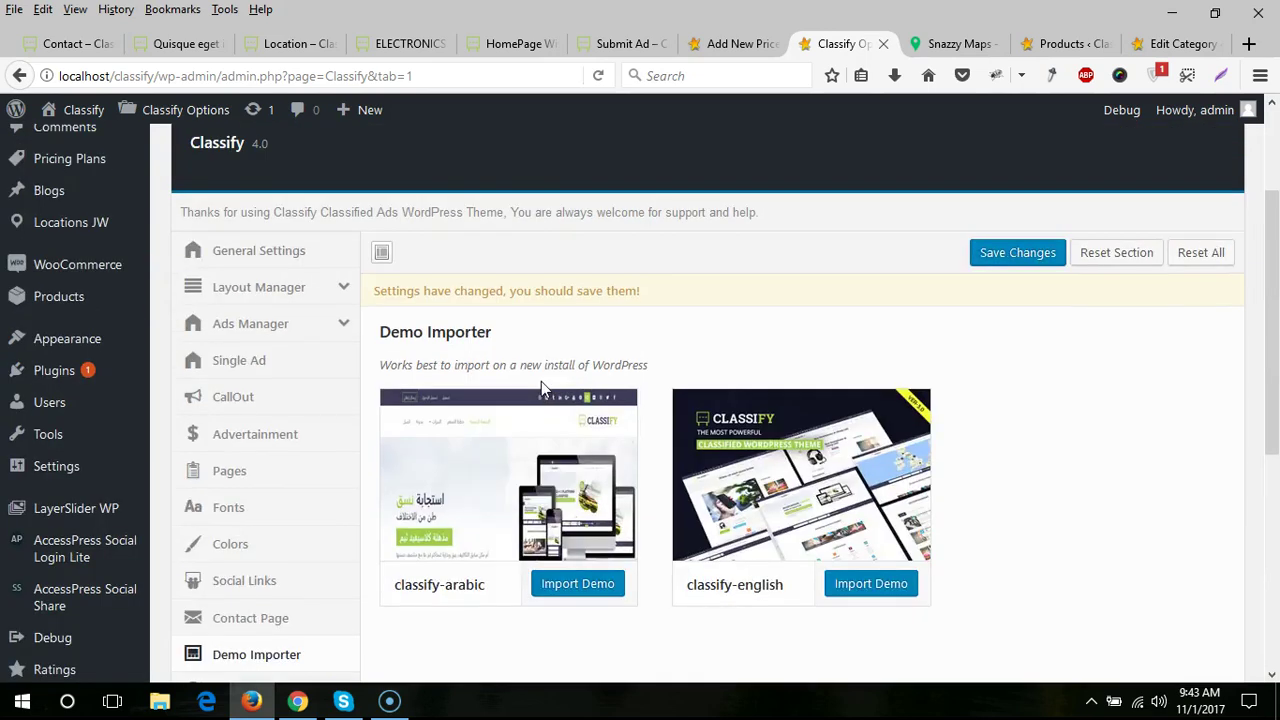